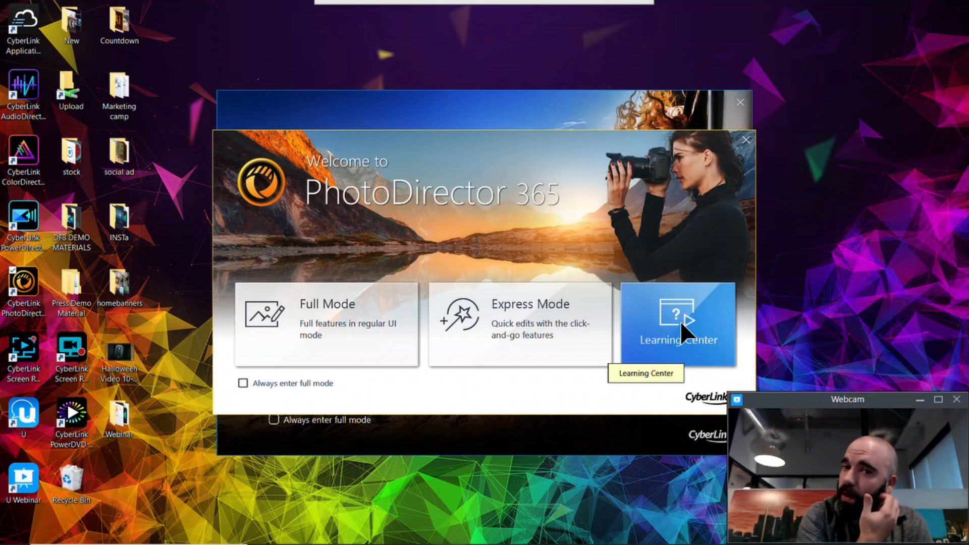
Step: Enter PhotoDirector's Full Mode and maximize the program window
click(311, 303)
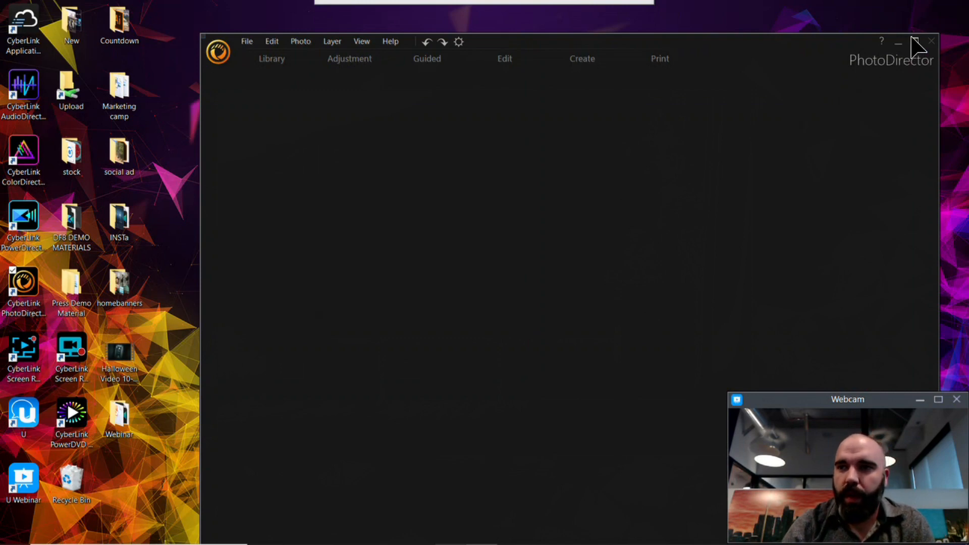
click(914, 40)
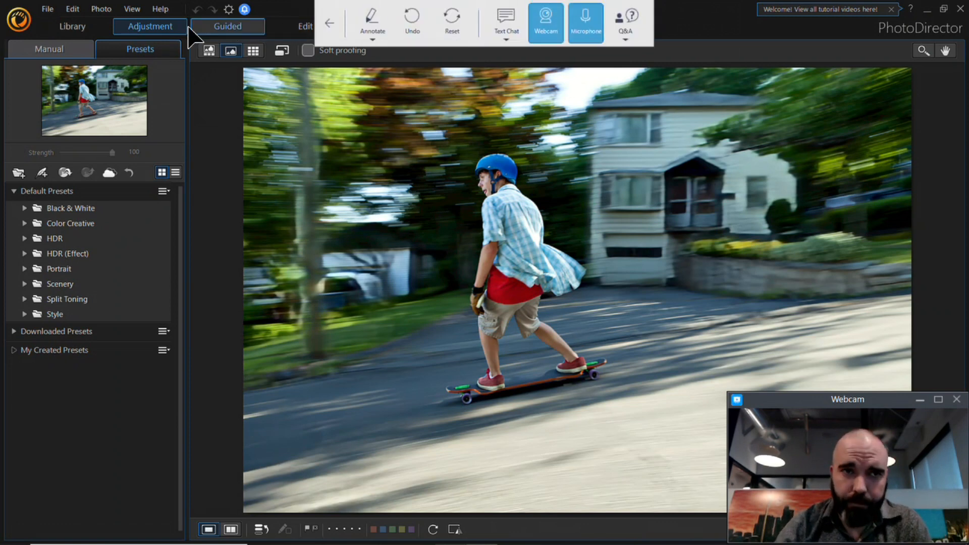
Step: Apply the guided Deblur effect to the skateboarder photo at strength 100
click(217, 35)
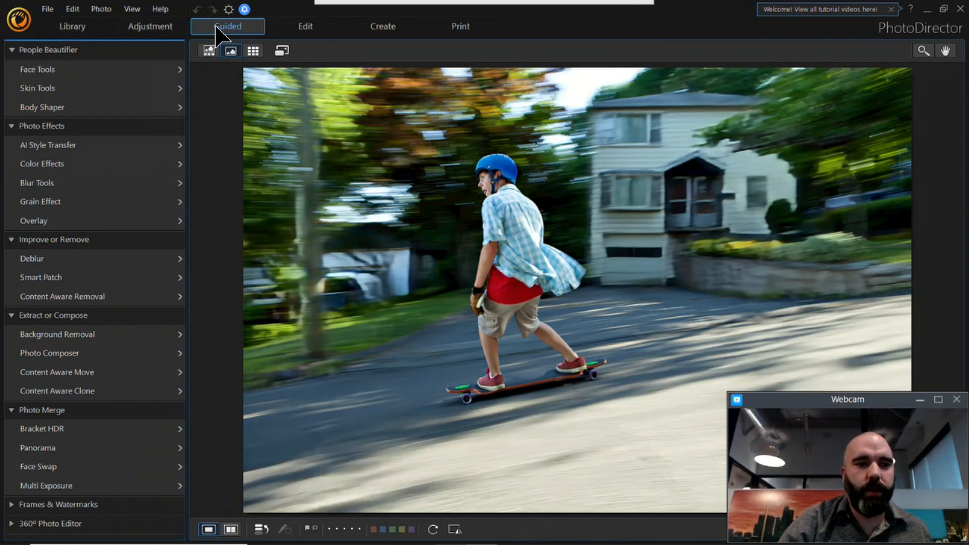
click(106, 260)
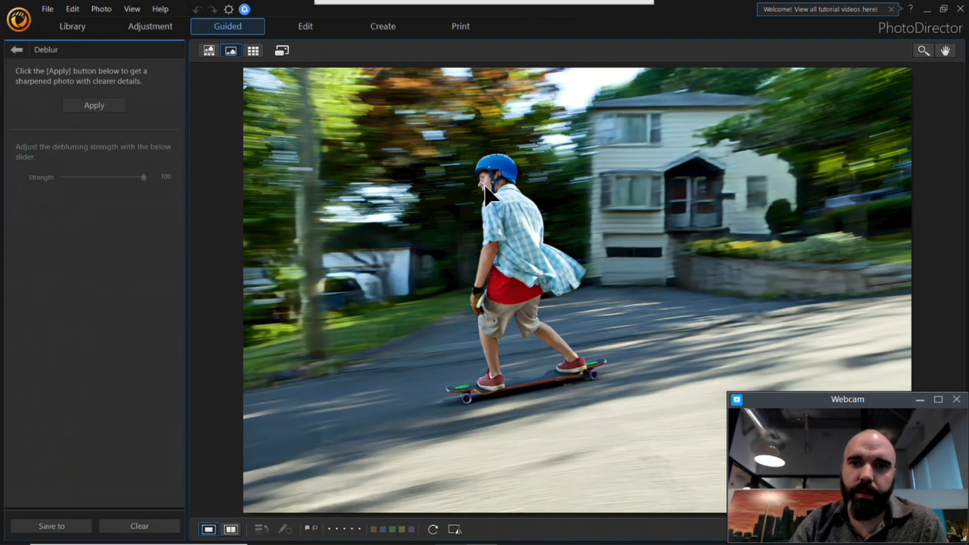
click(94, 106)
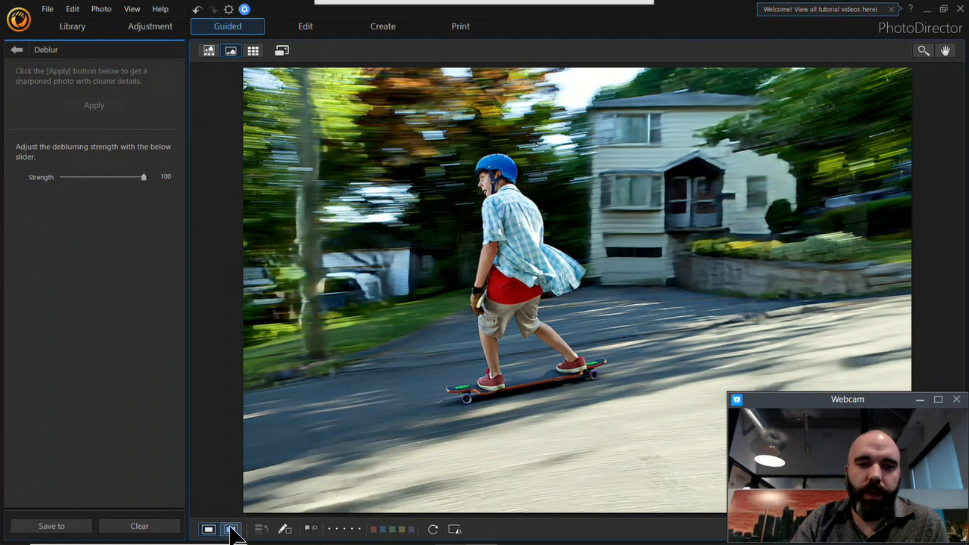
Step: Compare the original and deblurred skateboarder photos side by side at a closer zoom, and leave Deblur without saving the changes
click(231, 529)
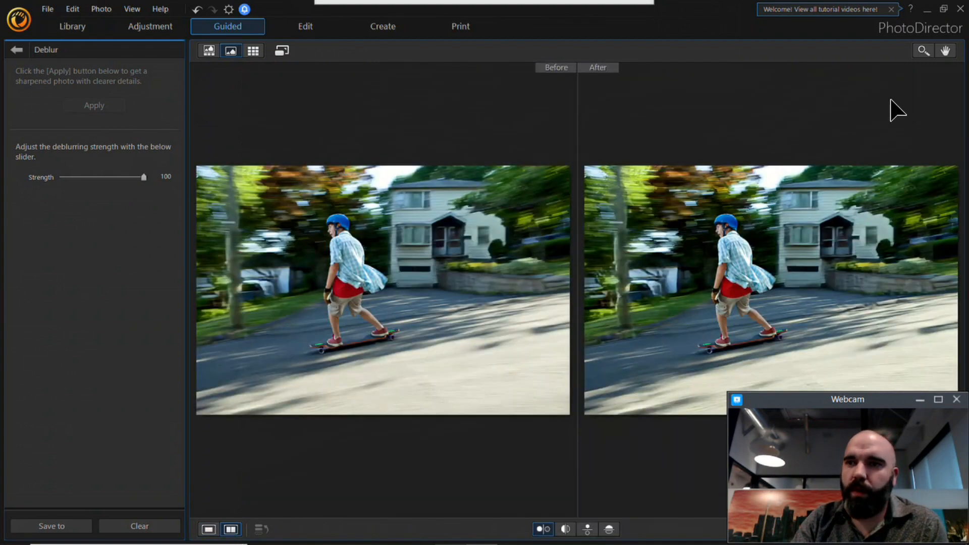
click(923, 51)
click(724, 228)
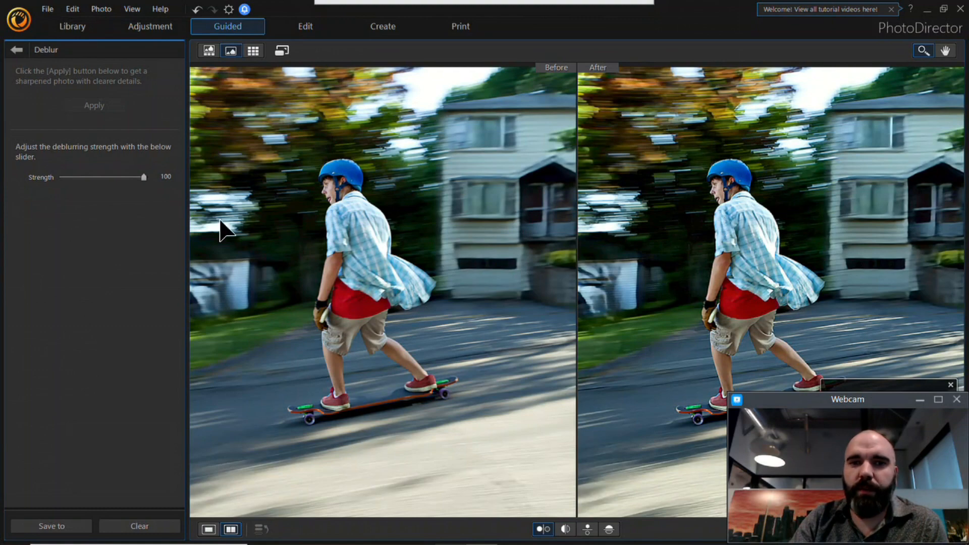
click(16, 49)
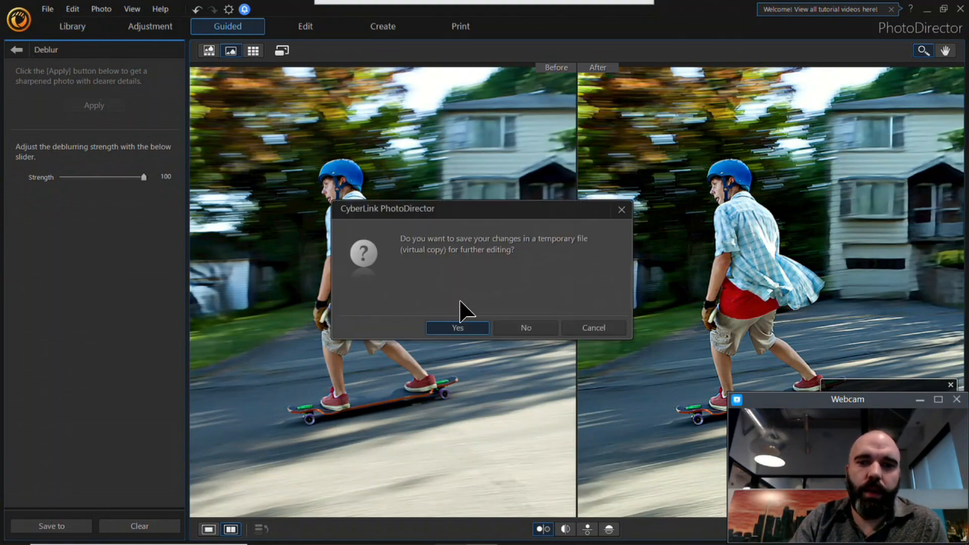
click(525, 328)
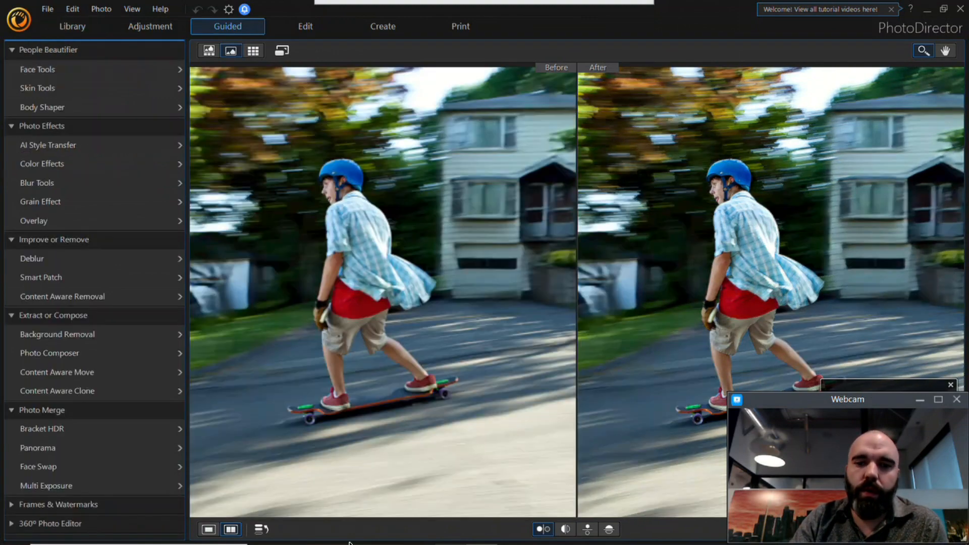
Step: Import the Before - Car photo from the Webinar folder
click(325, 533)
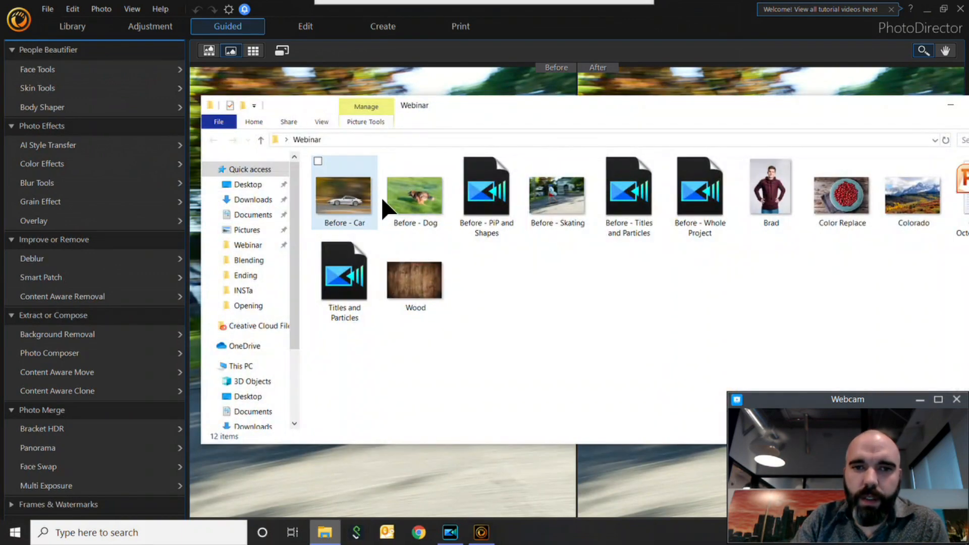
drag(326, 201, 317, 90)
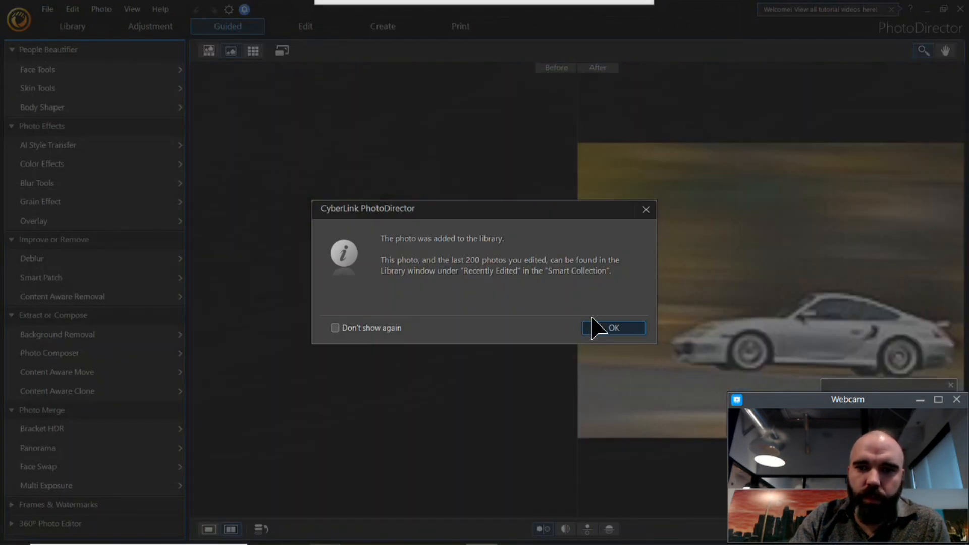
click(612, 323)
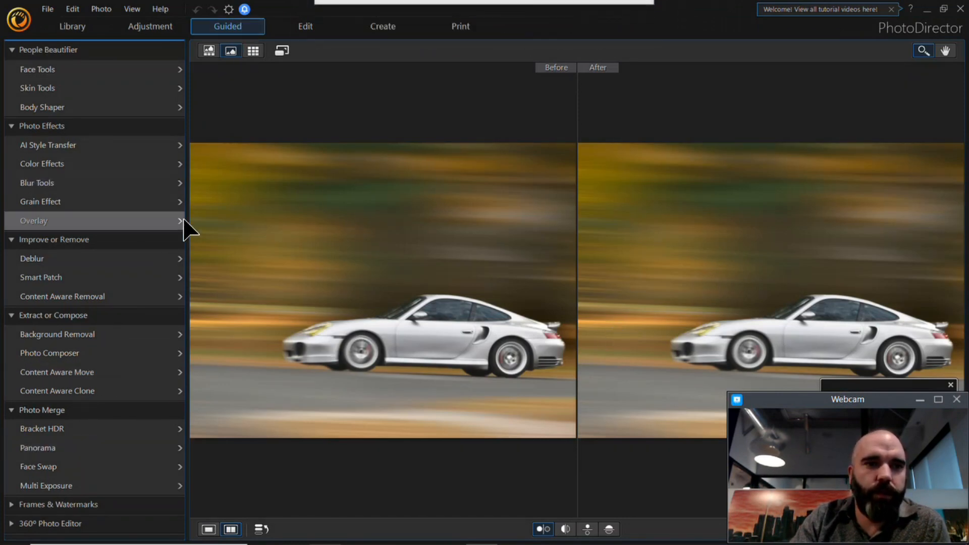
Step: Try Deblur on the car photo in an enlarged single view, leaving without saving the changes
click(103, 257)
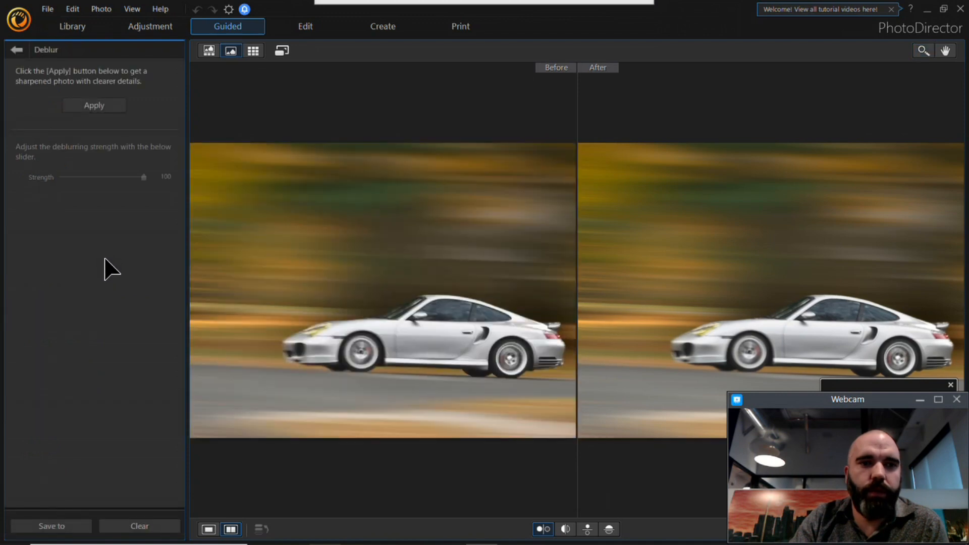
click(101, 107)
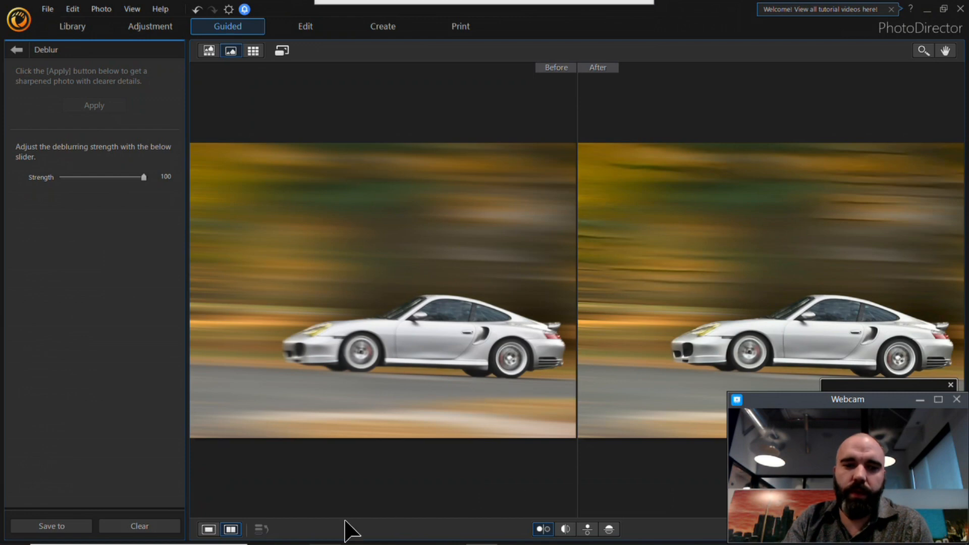
click(208, 528)
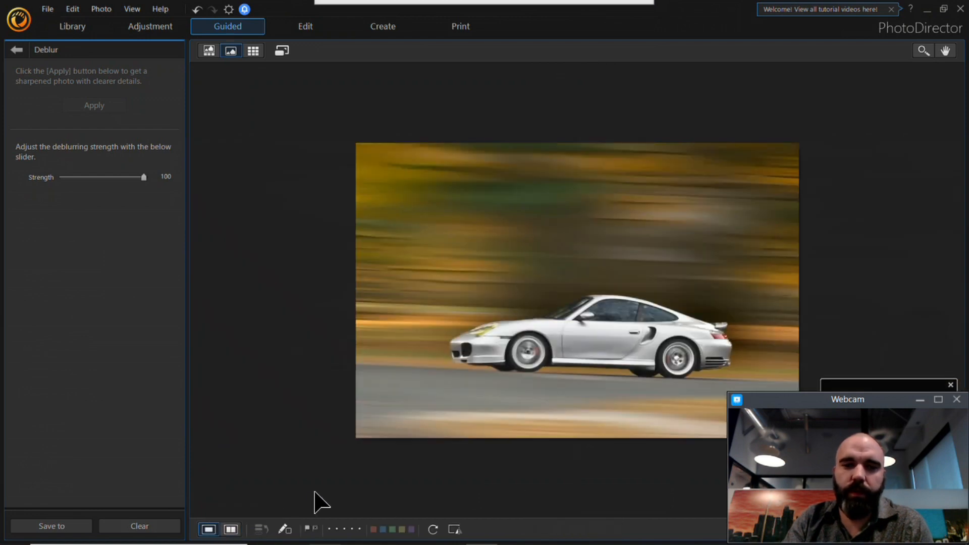
click(923, 50)
click(629, 286)
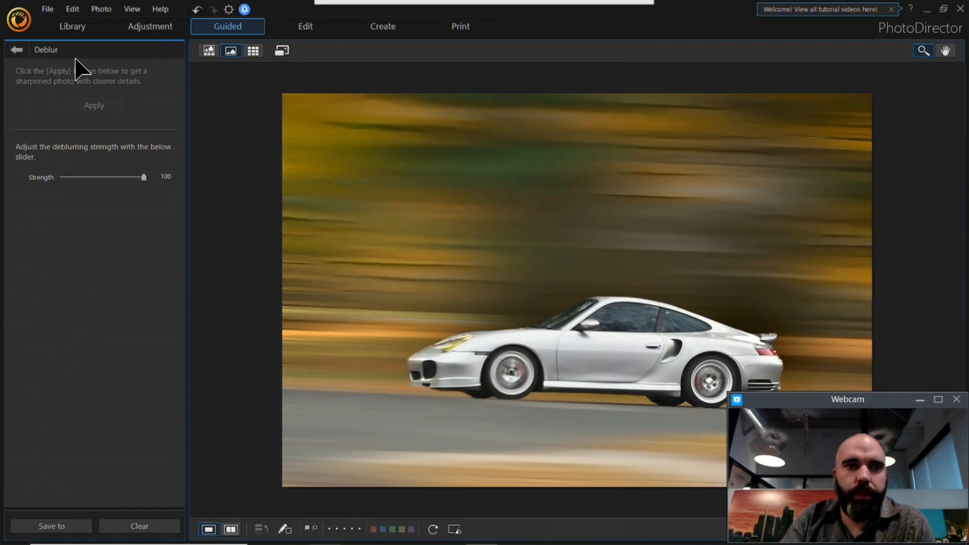
click(15, 49)
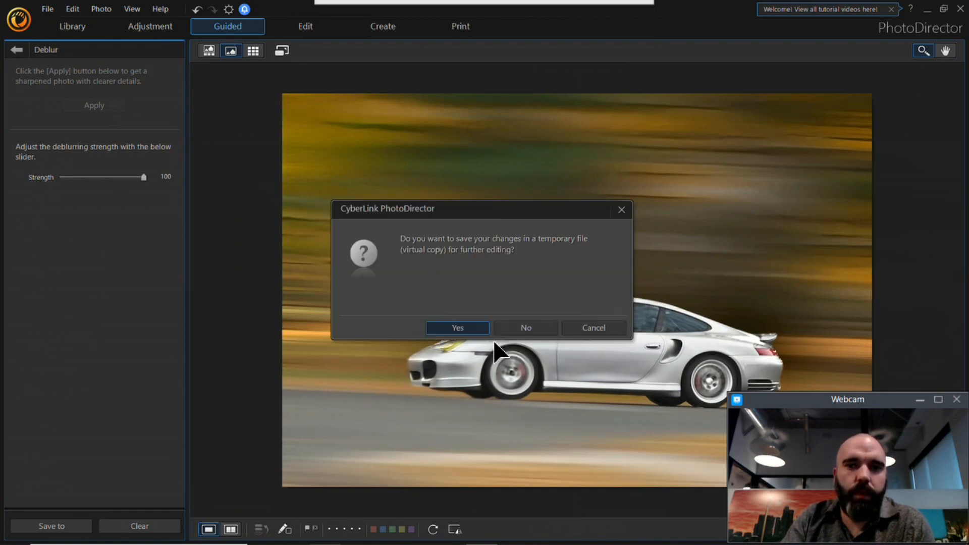
click(502, 333)
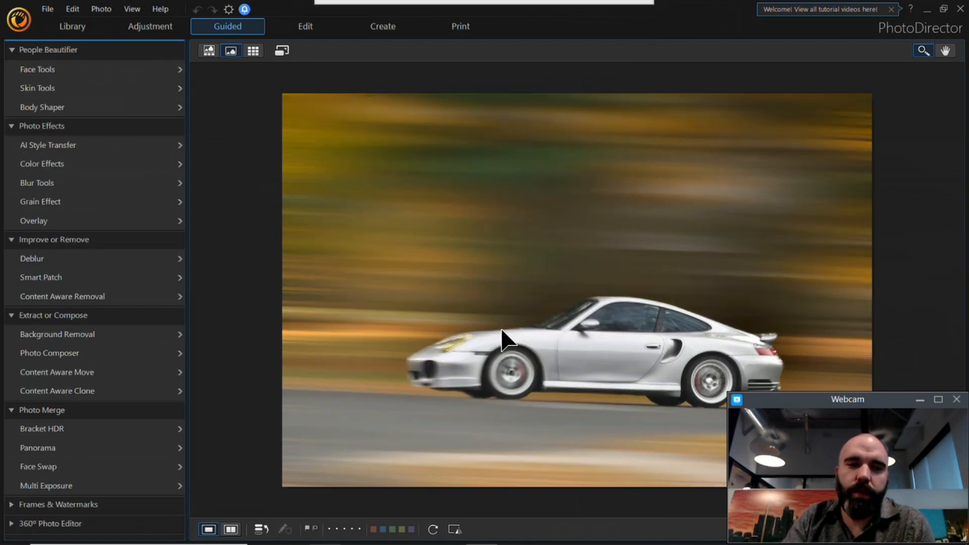
Step: Show the webinar's text chat to check for new messages
mouse_move(512, 537)
click(455, 530)
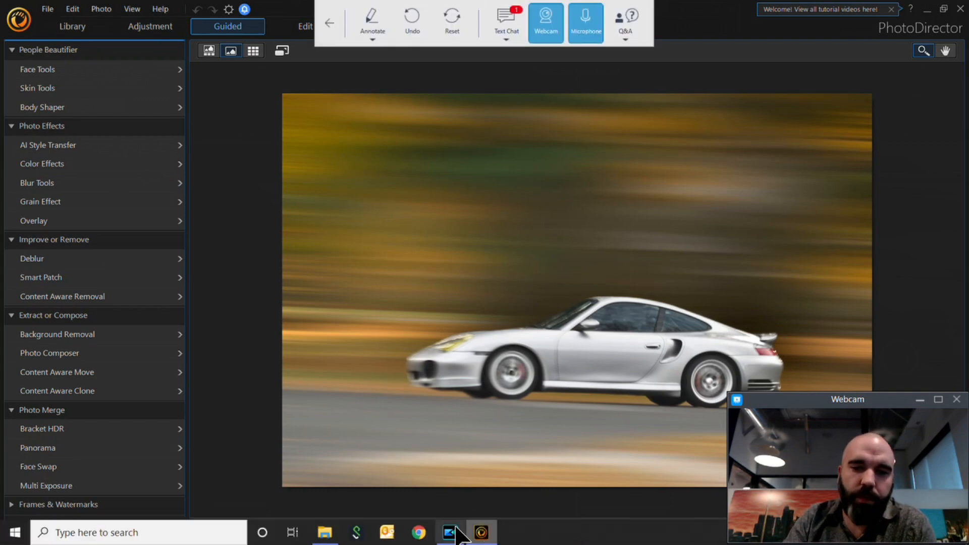
click(502, 23)
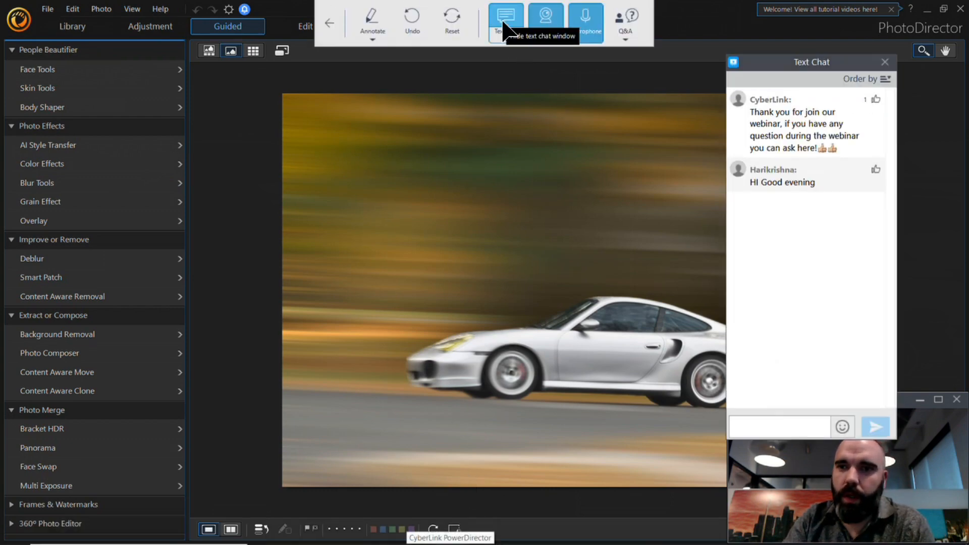
Step: Close the text chat and import the Color Replace photo from the Webinar folder
mouse_move(465, 543)
click(319, 537)
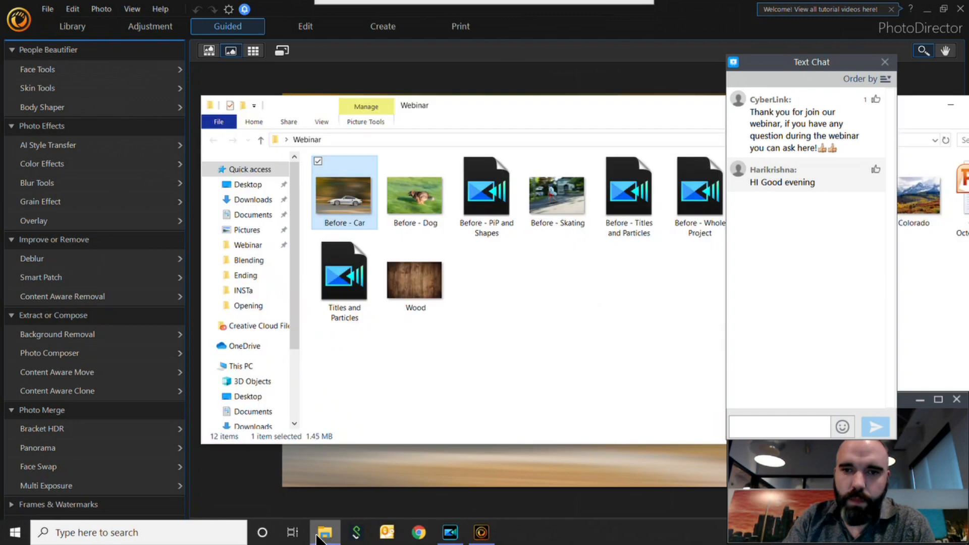
click(597, 275)
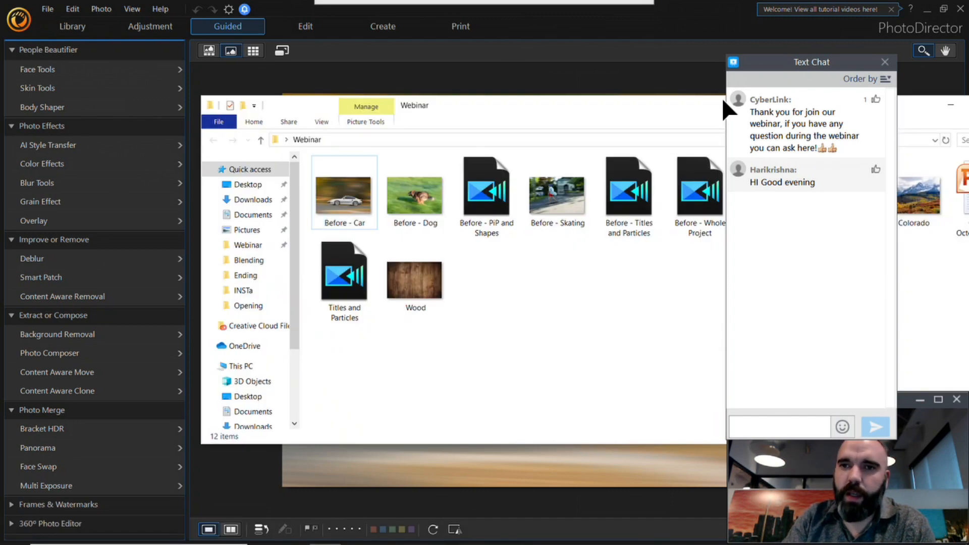
click(884, 62)
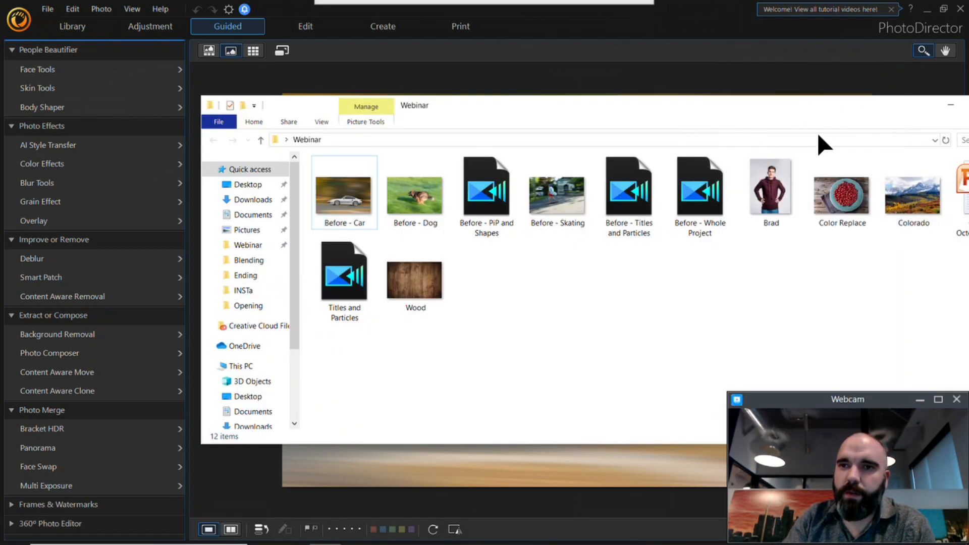
drag(842, 197, 463, 88)
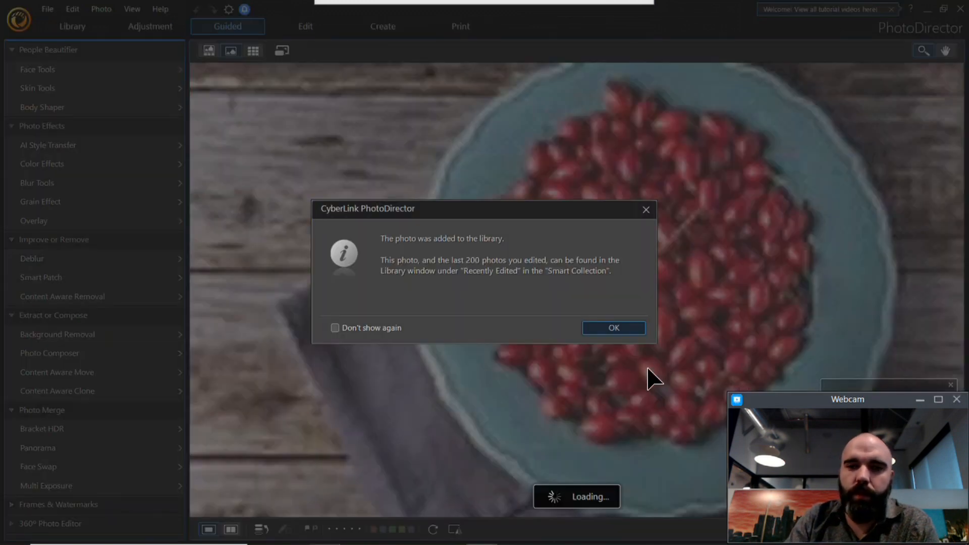
click(633, 330)
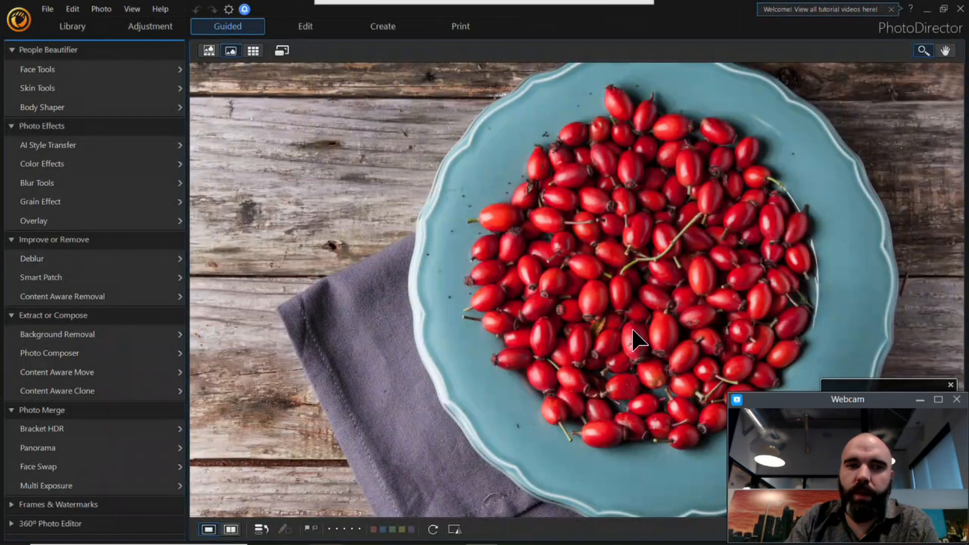
Step: Apply the Color Replace effect to the berry photo, sampling the red of a berry with a tolerance of 100
click(53, 163)
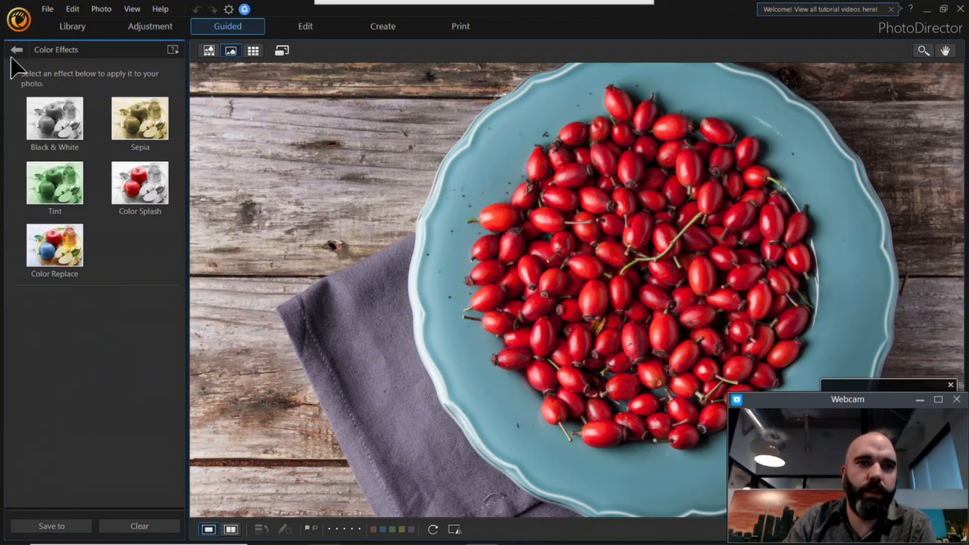
click(76, 275)
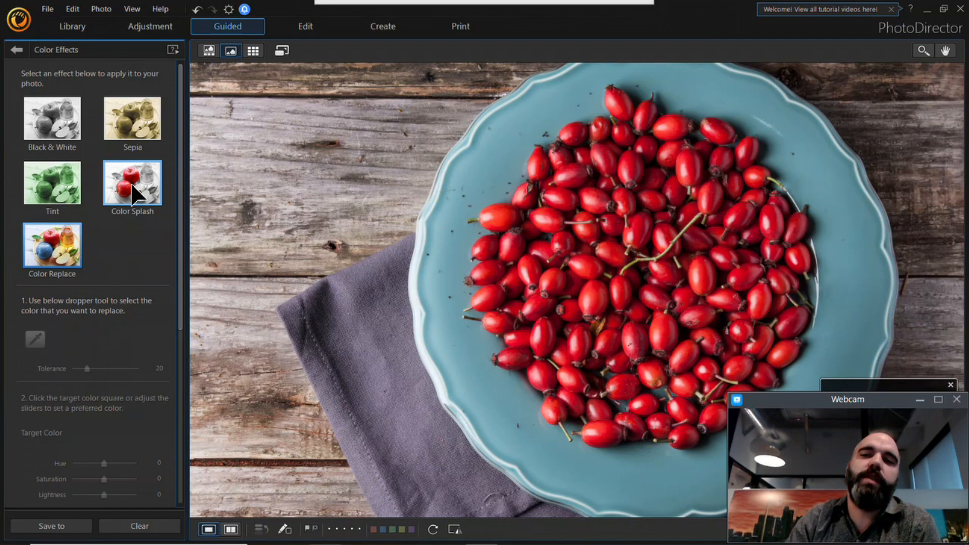
click(32, 340)
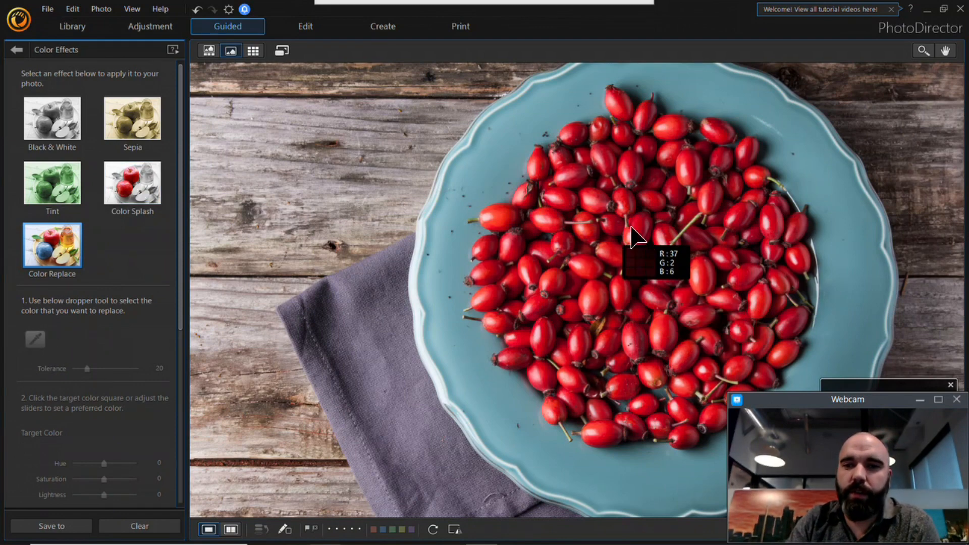
click(480, 345)
drag(86, 369, 143, 364)
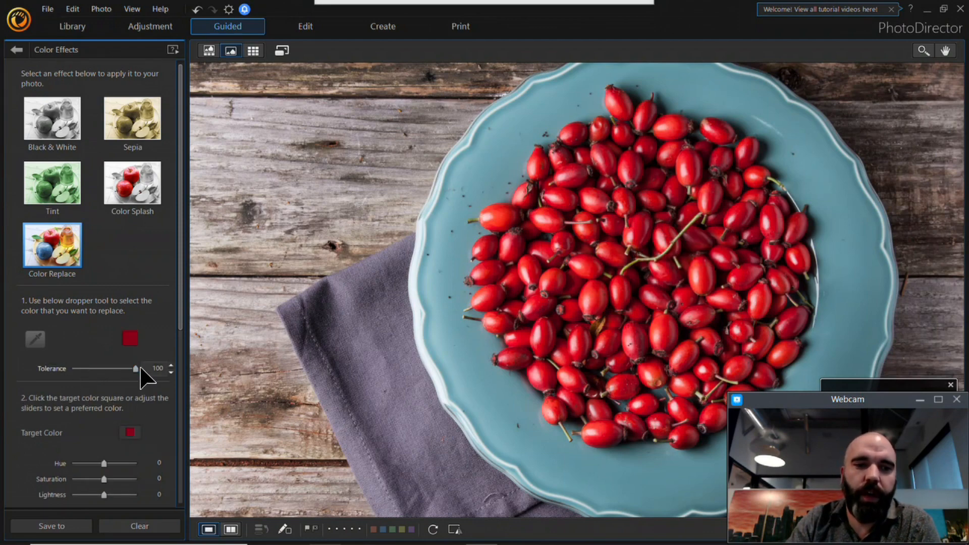
Step: Turn the replaced color green with hue 105, saturation 100 and lightness 4
drag(103, 462, 133, 479)
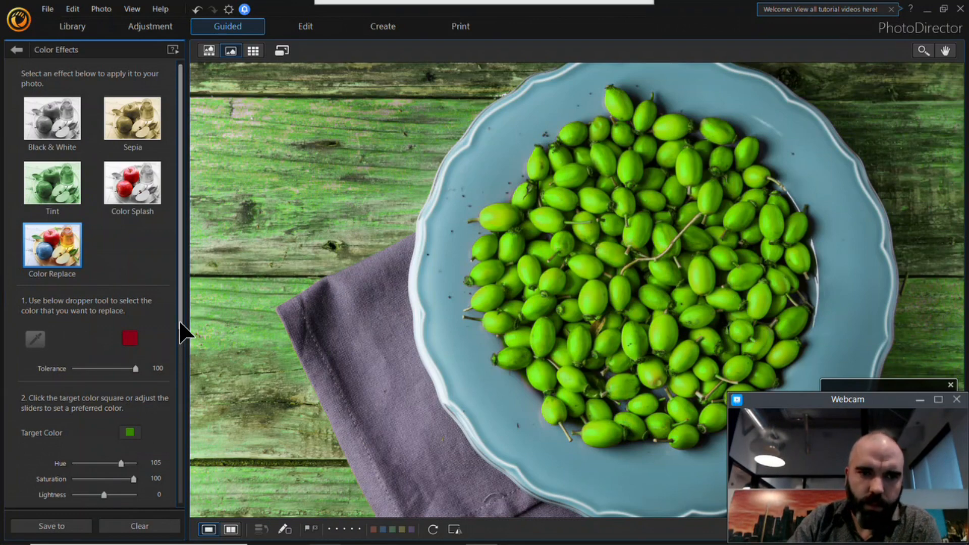
scroll(184, 353, down, 3)
mouse_move(105, 325)
mouse_down()
mouse_move(138, 328)
mouse_move(107, 327)
mouse_up()
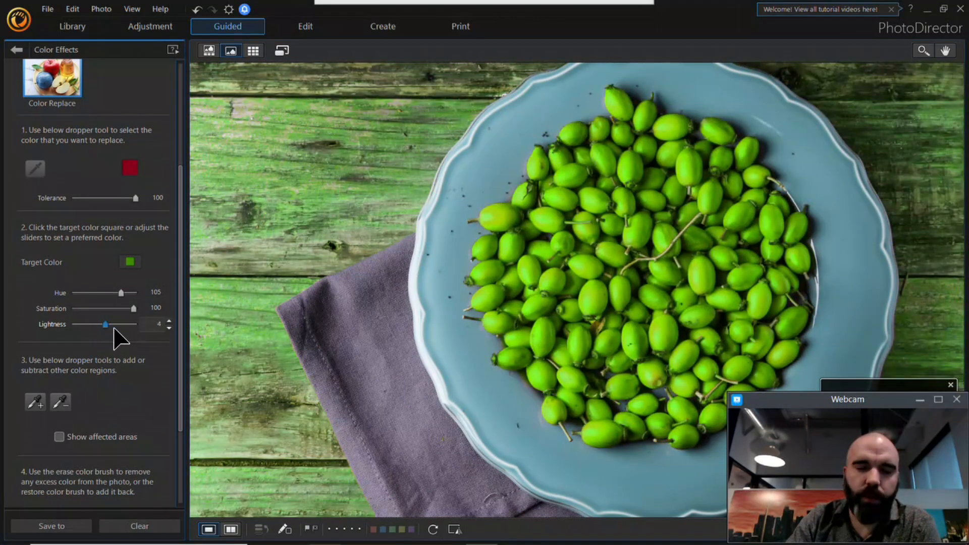
Step: Erase the green tint from the wooden table around the plate with the erase color brush at size 57.3
drag(182, 287, 182, 362)
click(32, 432)
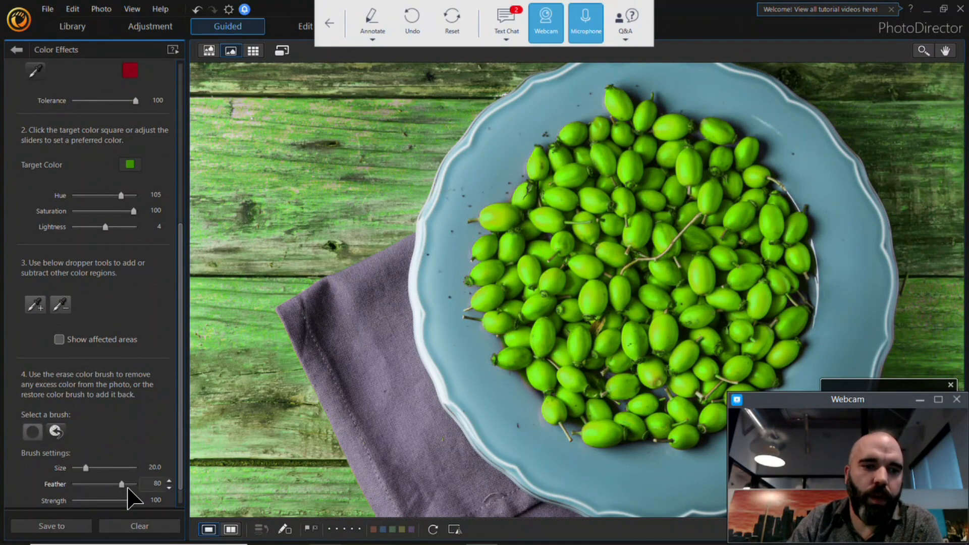
drag(85, 467, 107, 467)
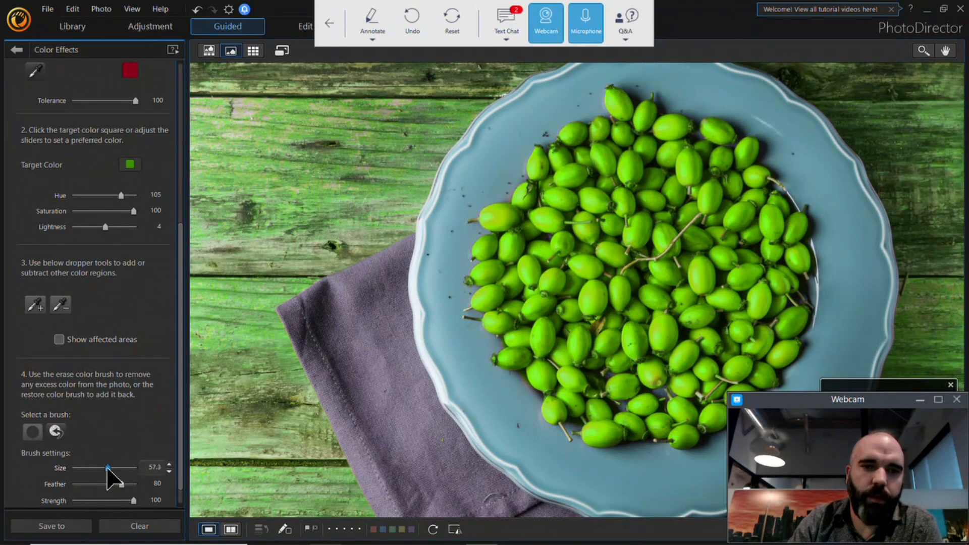
mouse_move(273, 182)
mouse_down()
mouse_move(243, 144)
mouse_move(228, 85)
mouse_up()
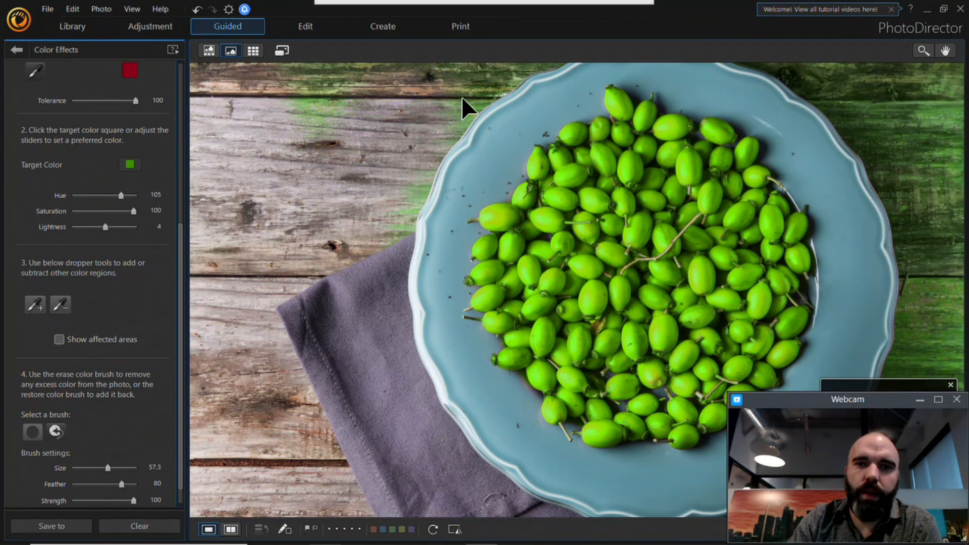
mouse_move(326, 139)
mouse_down()
mouse_move(458, 97)
mouse_move(720, 59)
mouse_move(840, 109)
mouse_up()
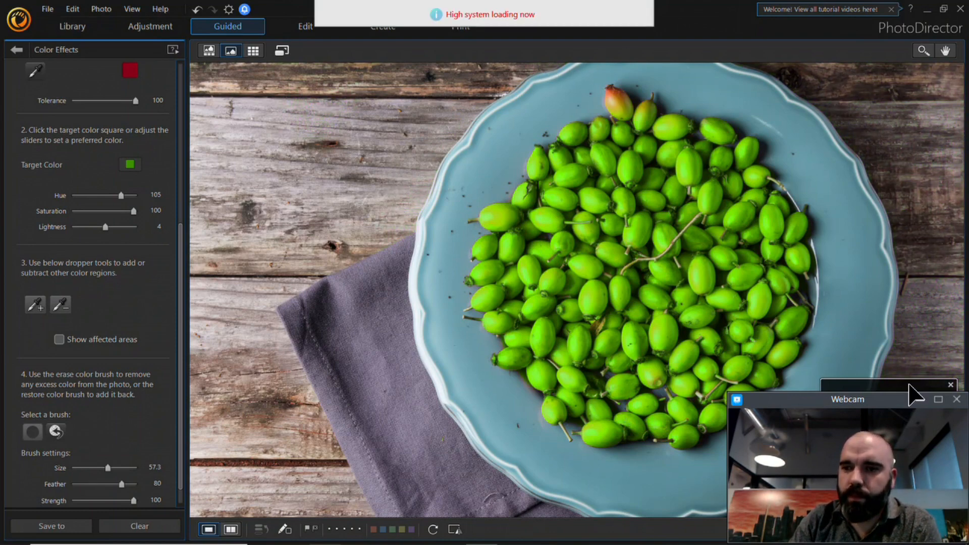
Step: Restore the green on the topmost berry with the restore color brush and save the changes as a virtual copy
click(56, 432)
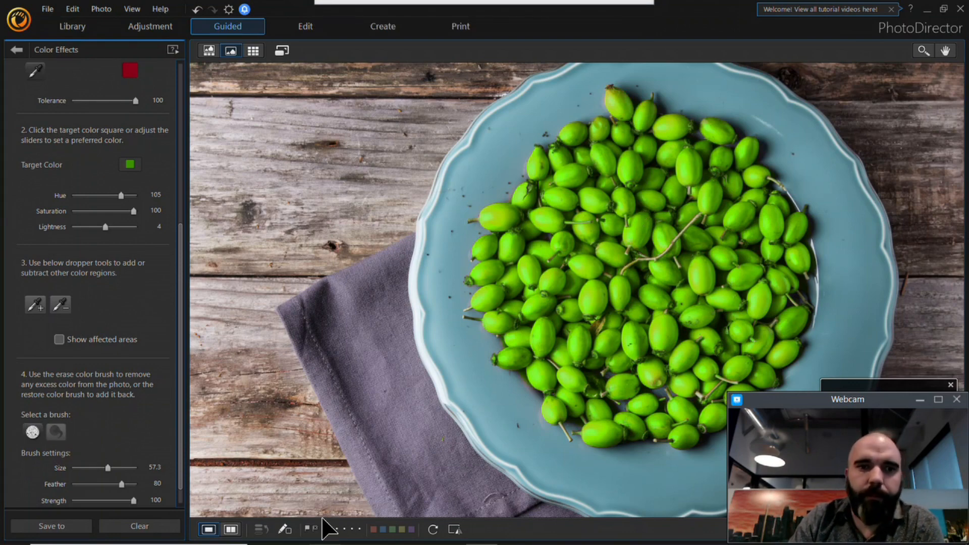
click(16, 49)
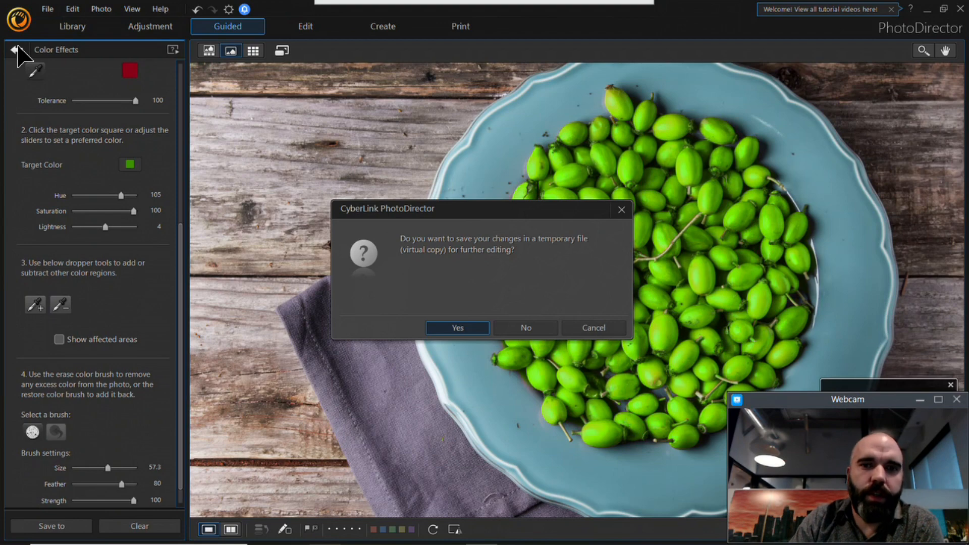
click(477, 329)
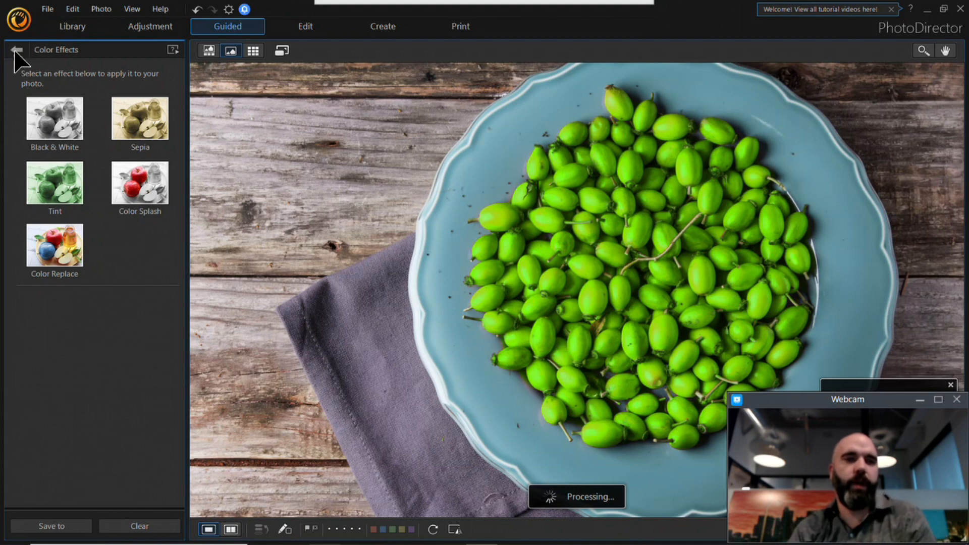
click(17, 49)
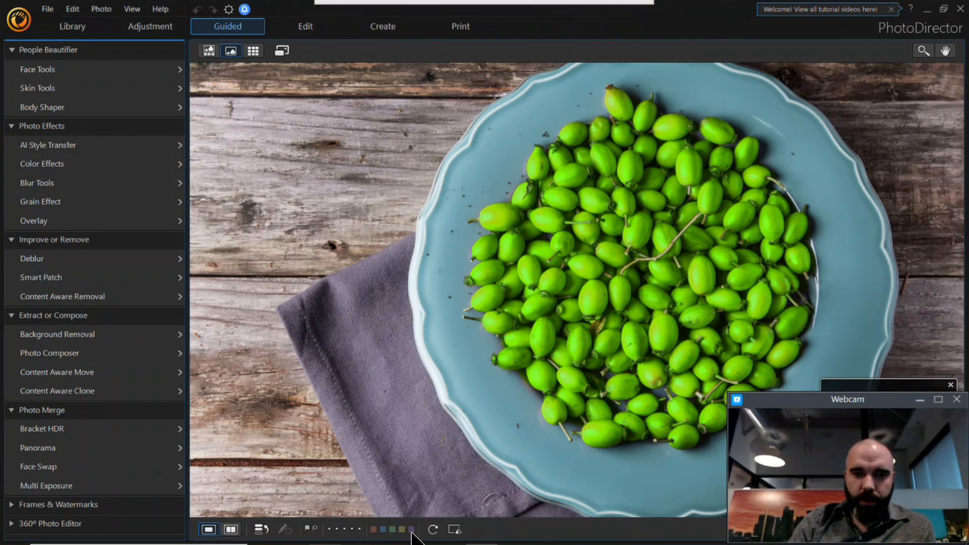
Step: Import the Colorado photo from the Webinar folder
mouse_move(411, 540)
click(331, 533)
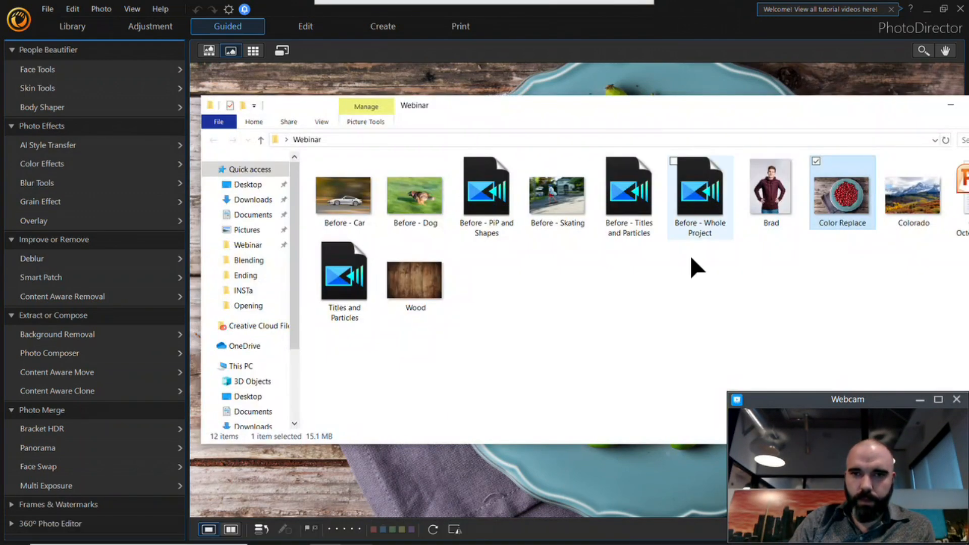
drag(913, 198, 688, 77)
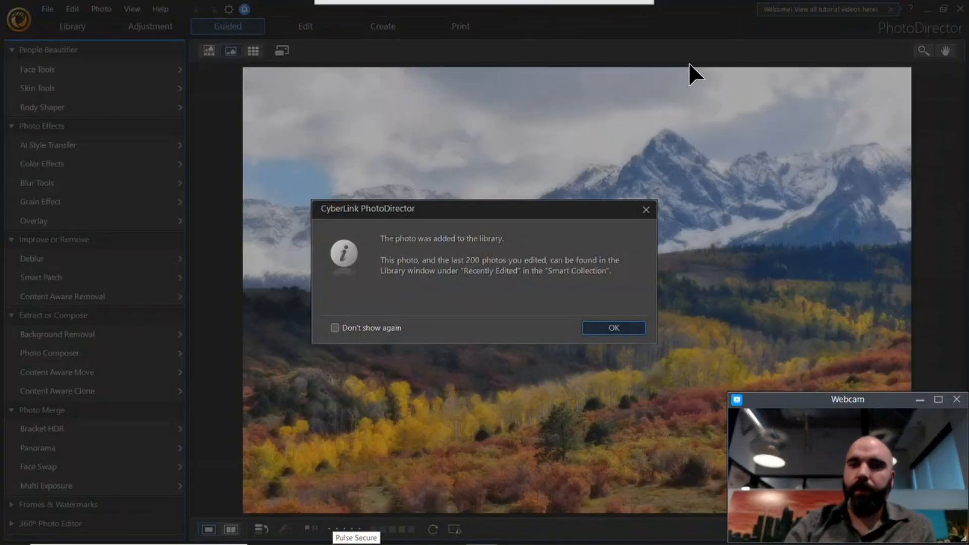
click(613, 328)
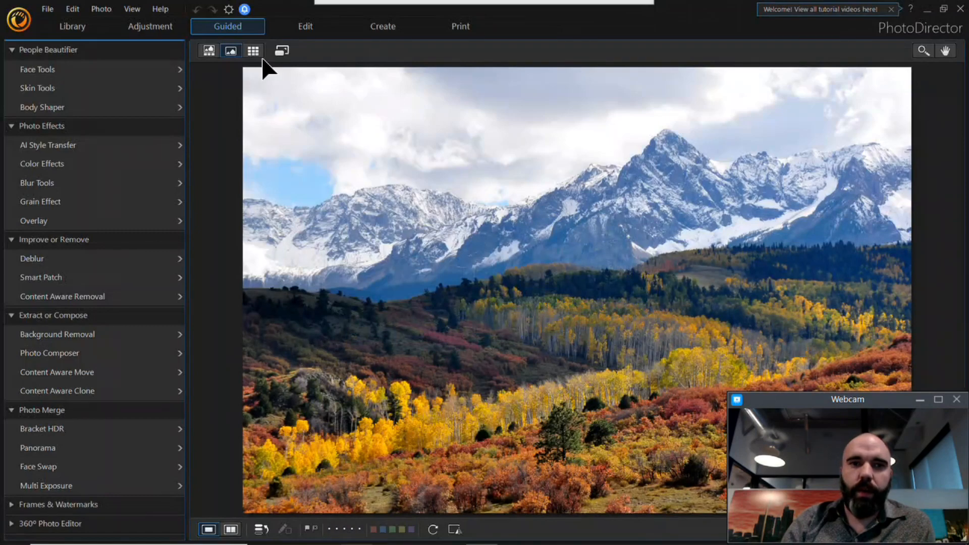
Step: Open the Colorado photo for layer editing and show the guided tools
click(314, 29)
click(624, 350)
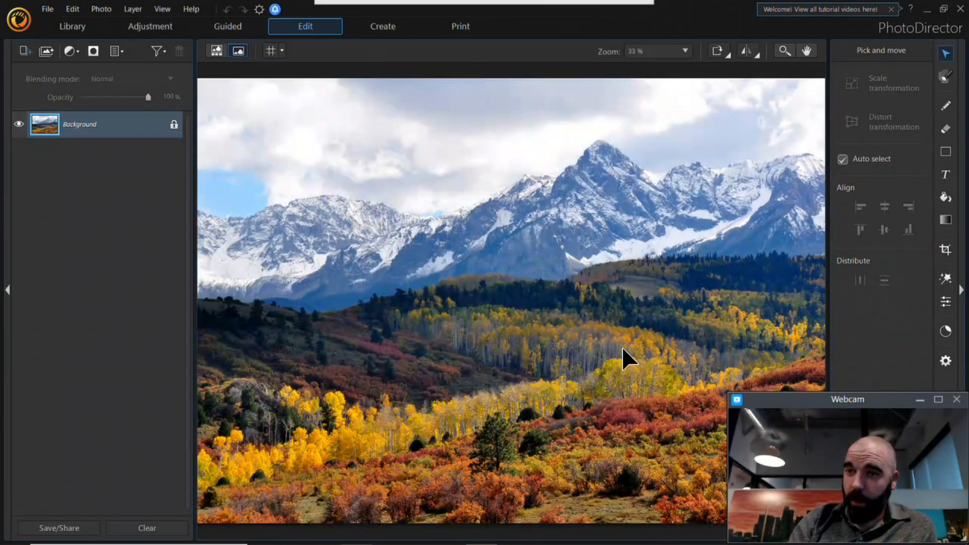
click(945, 279)
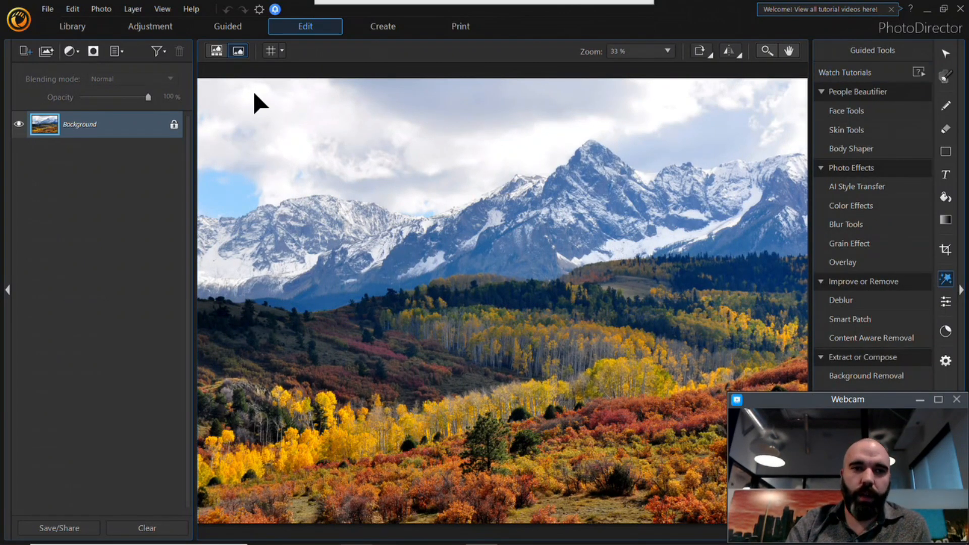
Step: Try to unlock the Background layer of the Colorado photo
drag(167, 132, 173, 130)
click(595, 325)
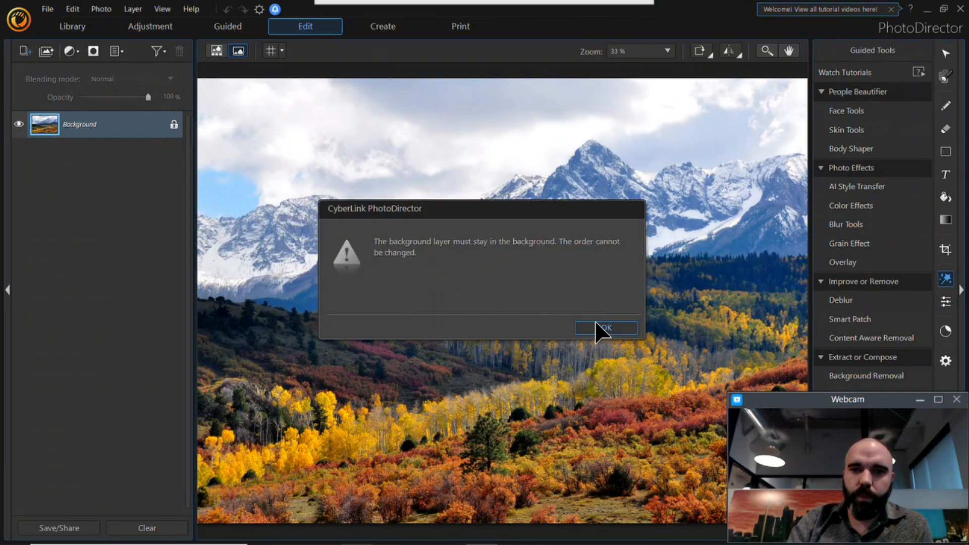
click(600, 328)
mouse_move(372, 2)
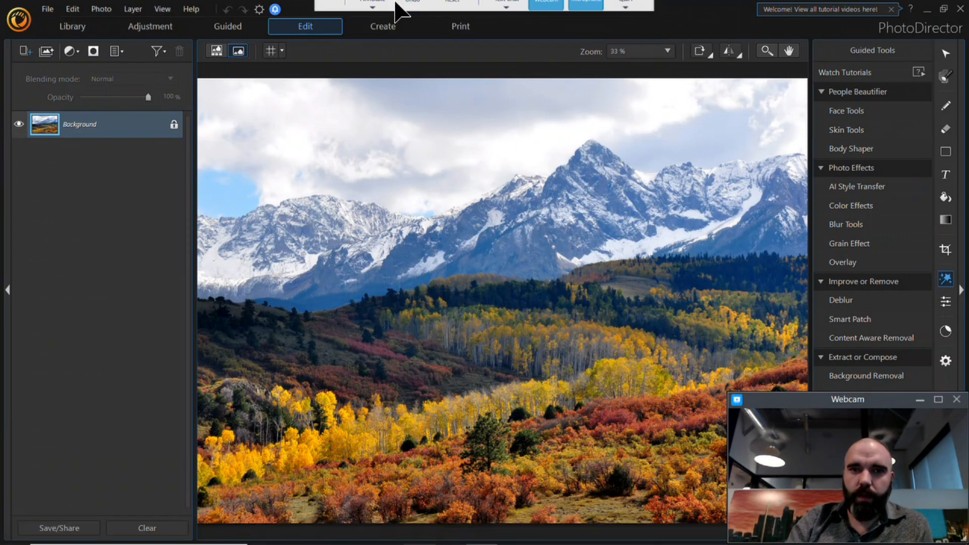
click(327, 19)
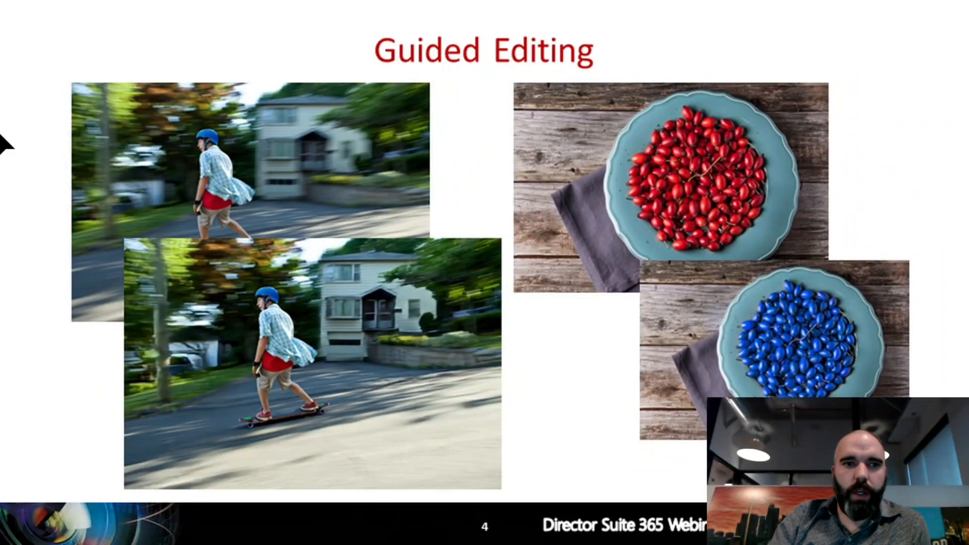
key(Right)
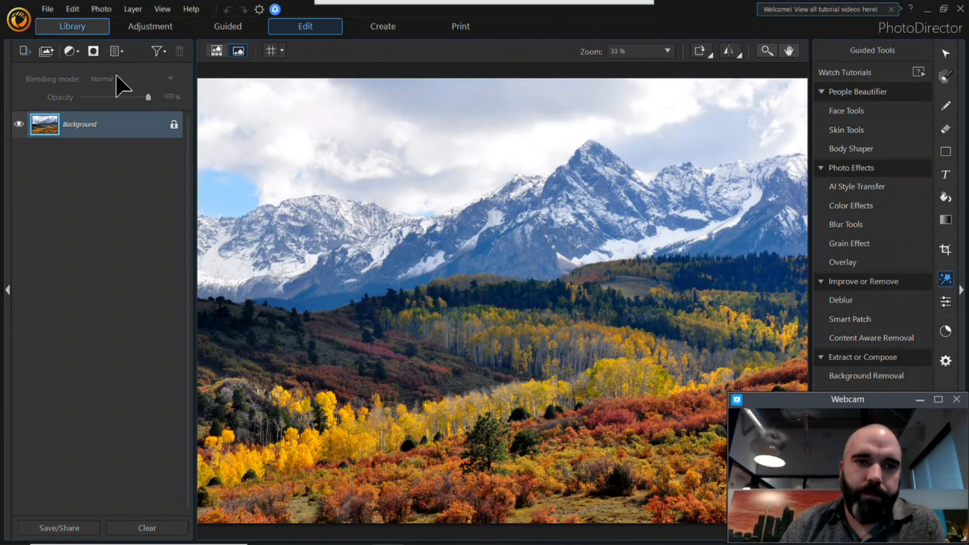
Step: Unlock the Background layer and crop the Colorado photo to the 16x9 landscape aspect ratio
click(174, 124)
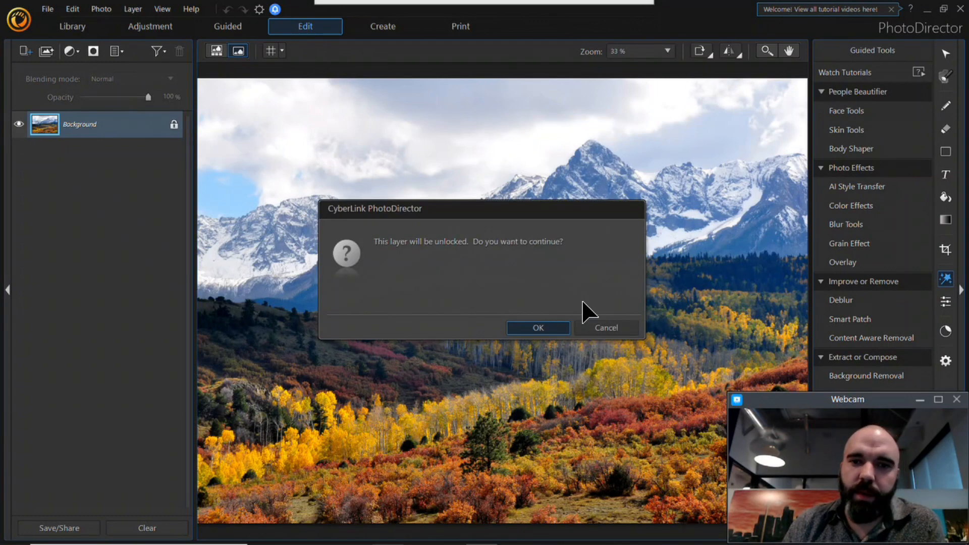
click(559, 331)
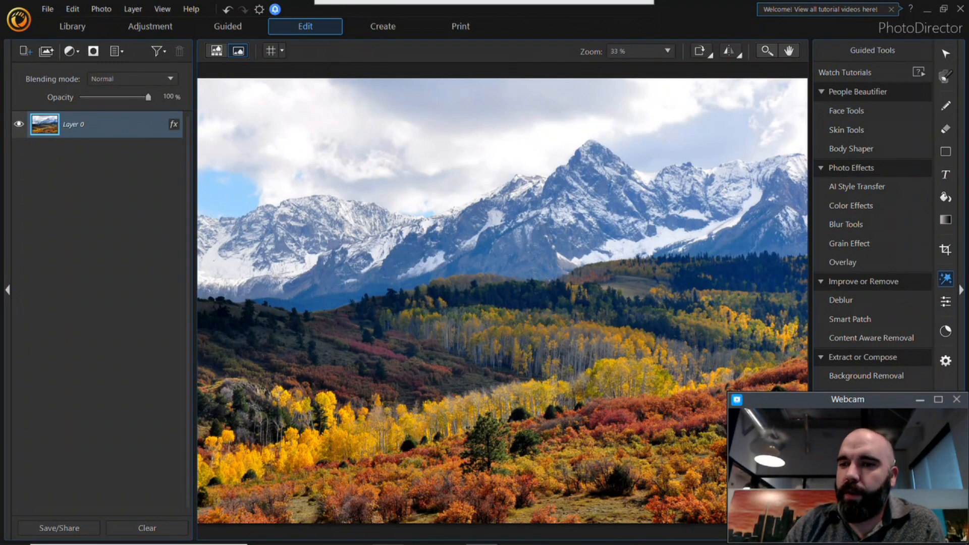
click(946, 251)
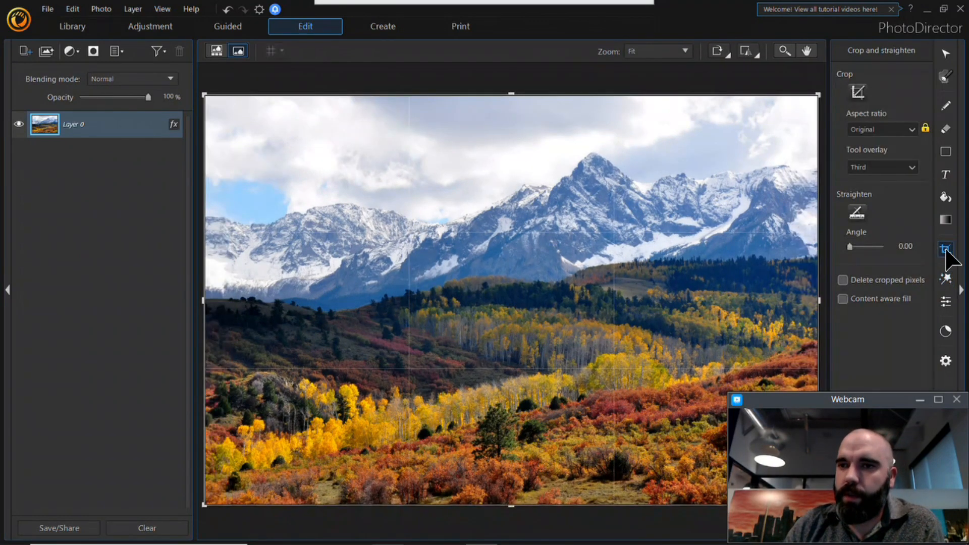
click(891, 130)
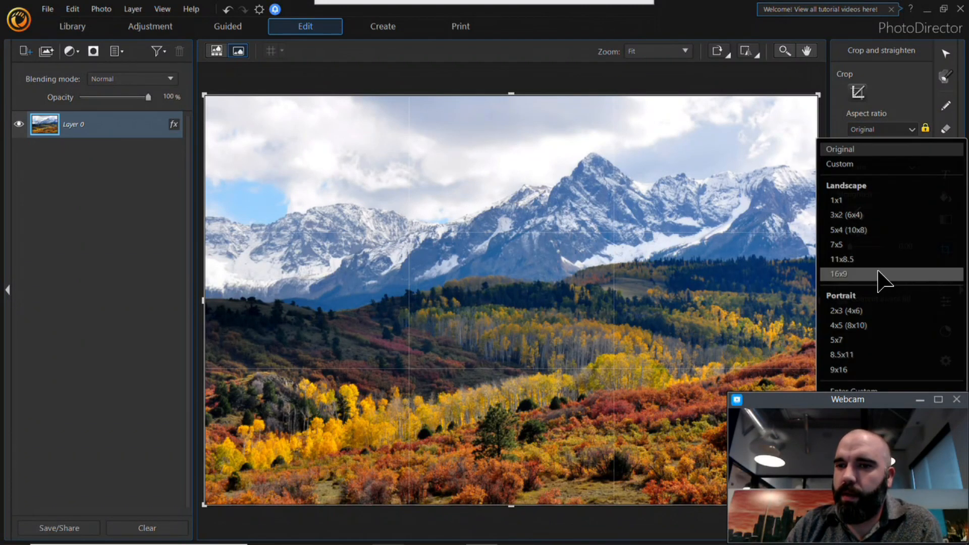
click(877, 272)
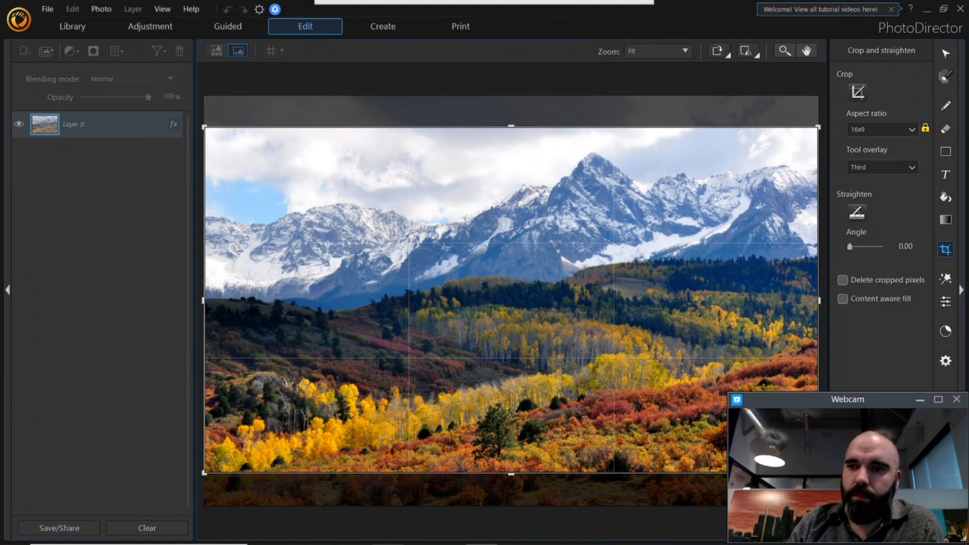
click(947, 53)
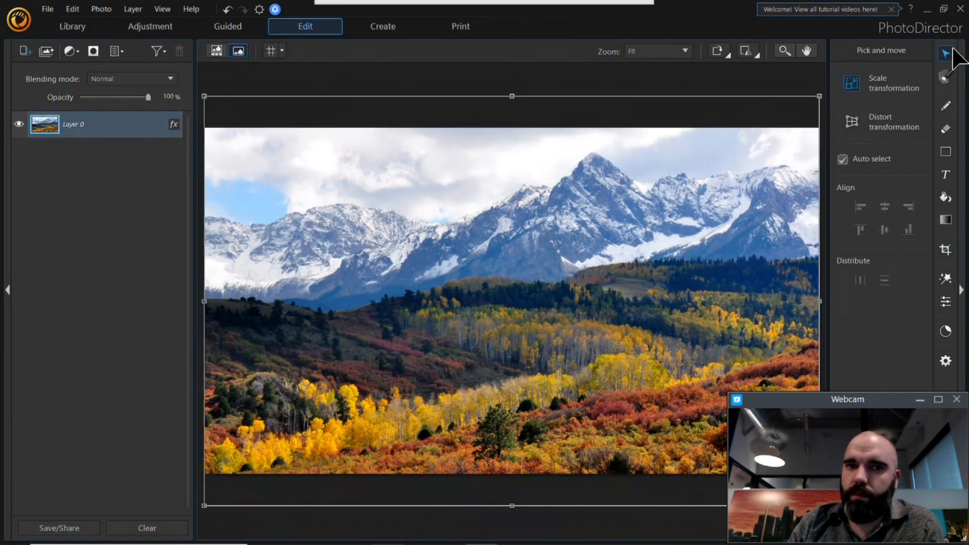
Step: Add the photo of the man in the maroon sweater from the Webinar folder as a new layer
click(115, 212)
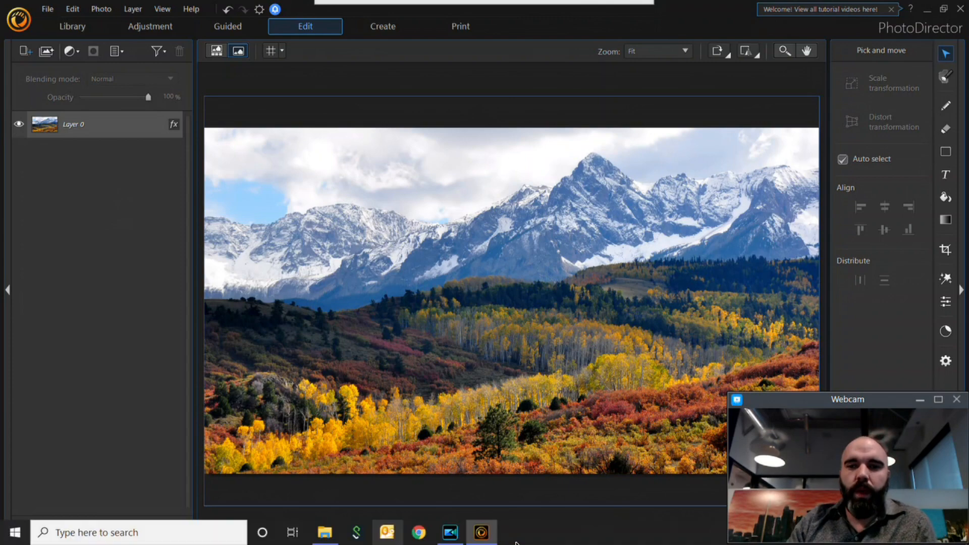
click(336, 530)
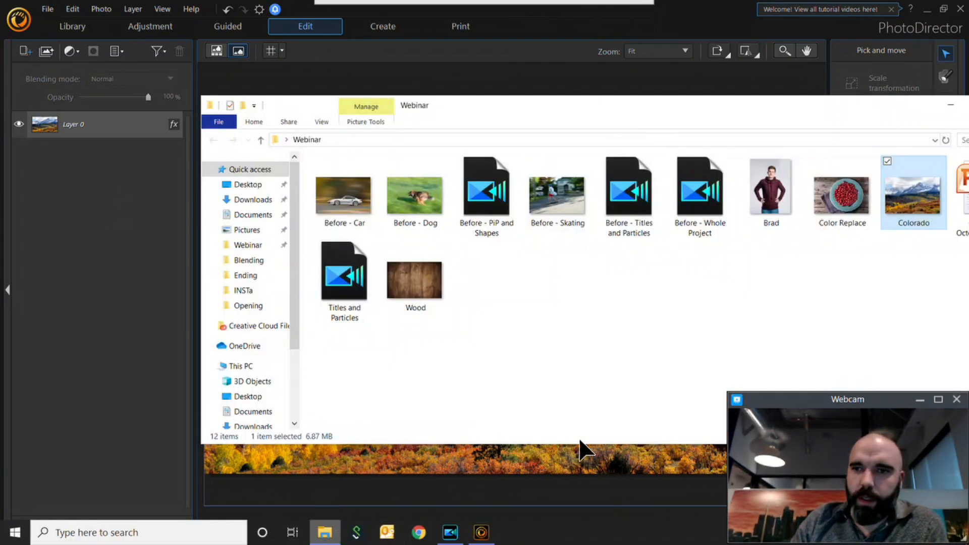
click(793, 204)
drag(764, 194, 461, 464)
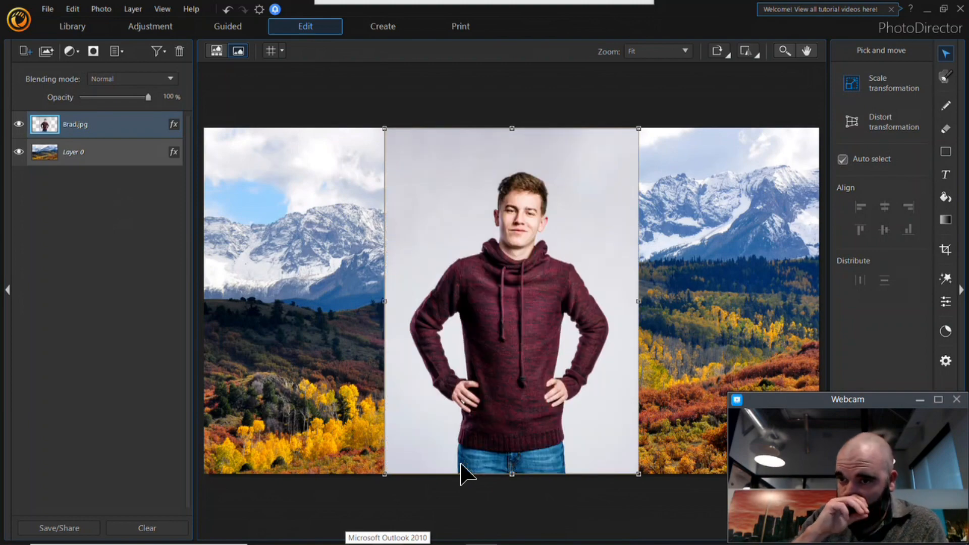
Step: Start Background Removal on the man's layer and select the grey backdrop around him with the intelligent selection brush
click(948, 278)
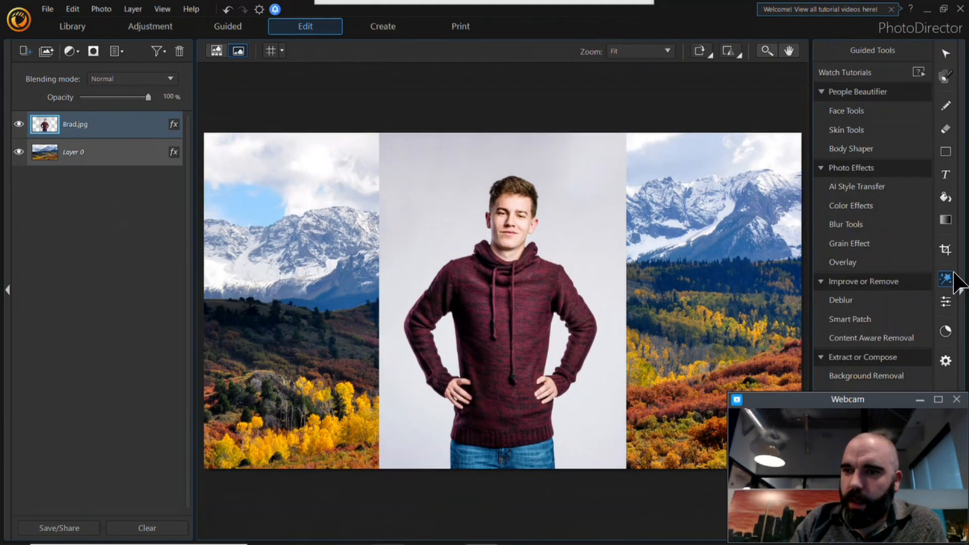
click(919, 399)
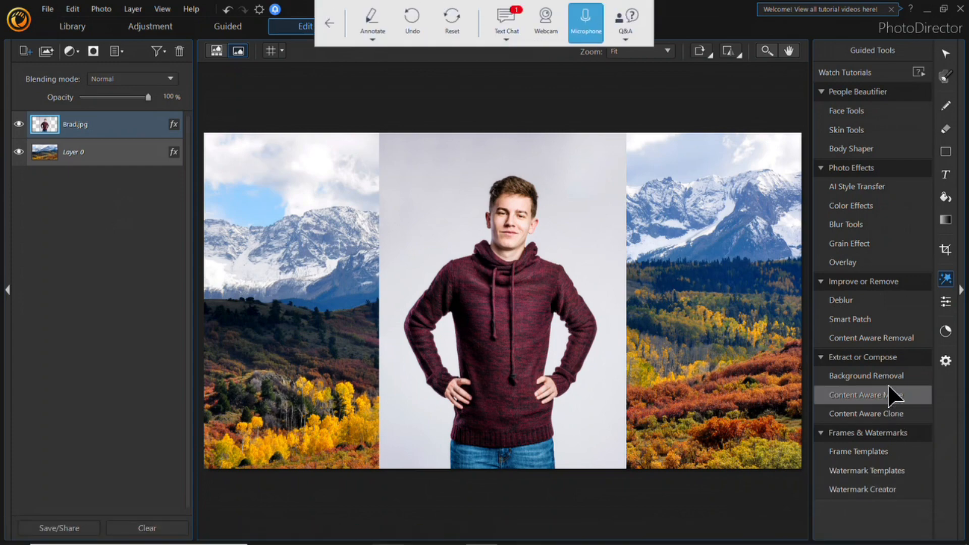
click(888, 378)
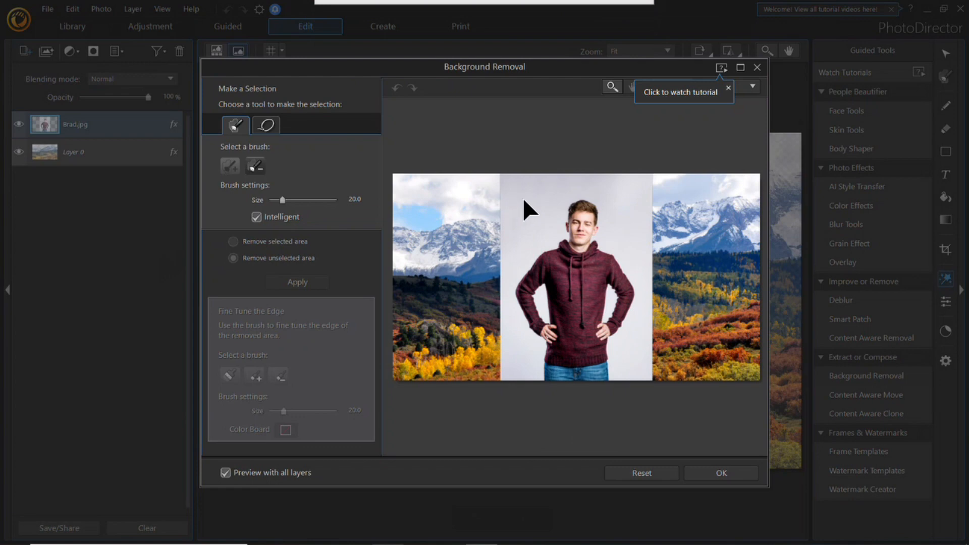
click(522, 197)
click(625, 202)
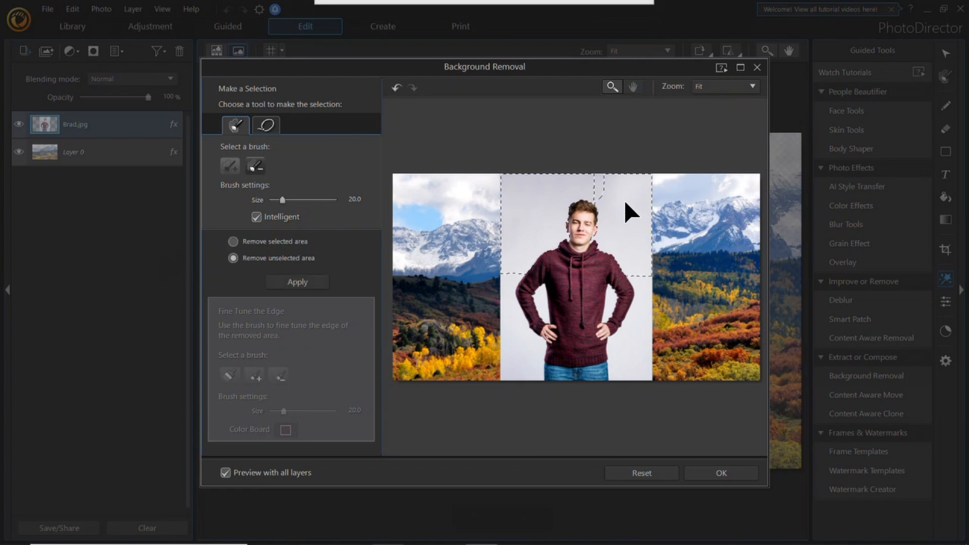
click(634, 341)
click(510, 372)
click(515, 332)
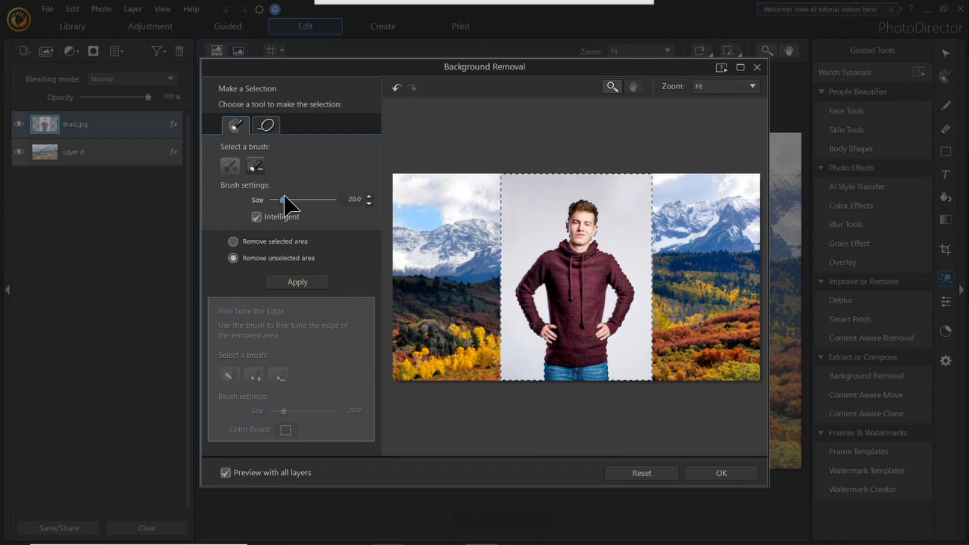
Step: Refine the selection inside his arms at brush size 6.1 and remove the selected area from the man's photo
drag(281, 196, 273, 200)
click(233, 242)
click(301, 282)
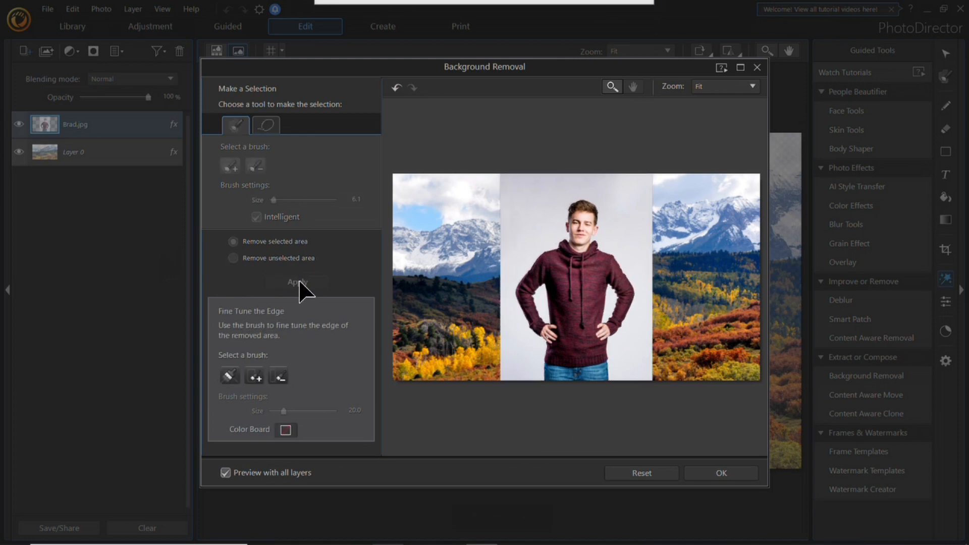
click(739, 476)
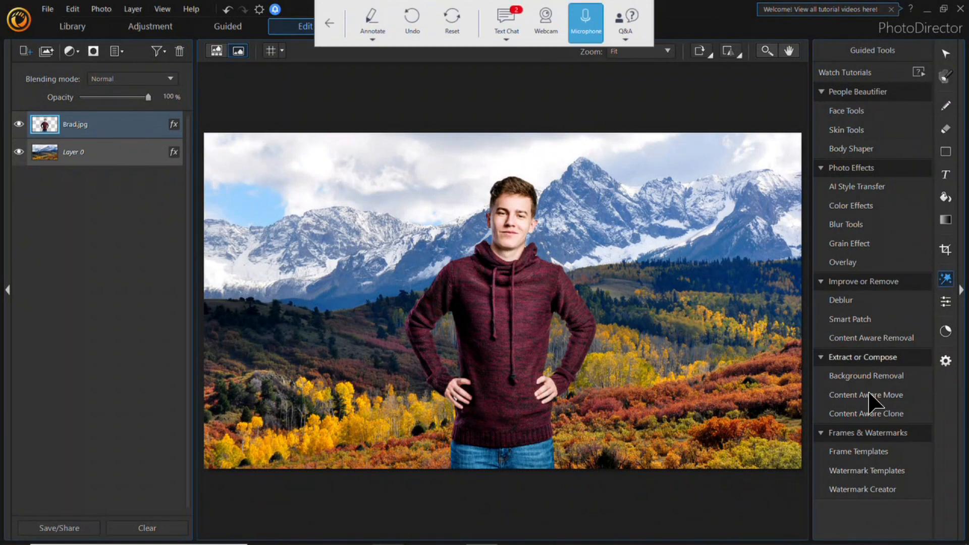
Step: Scale the cut-out man down to roughly half size and place him in the lower right corner of the landscape
click(946, 53)
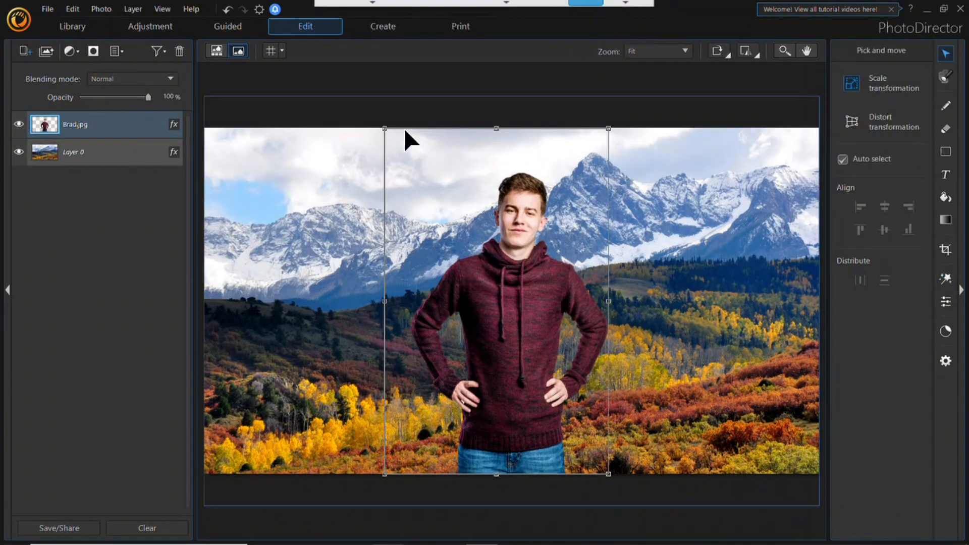
drag(439, 210, 501, 315)
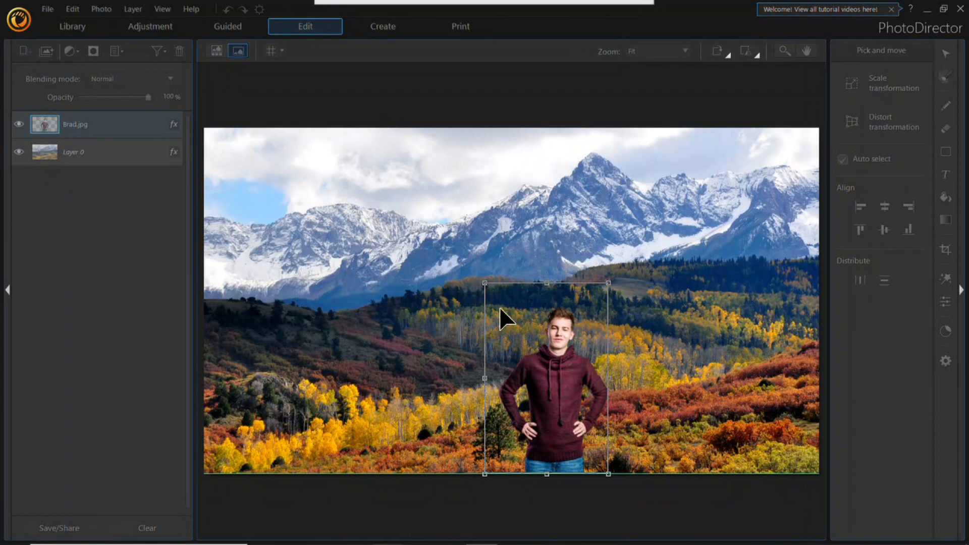
drag(570, 429, 808, 447)
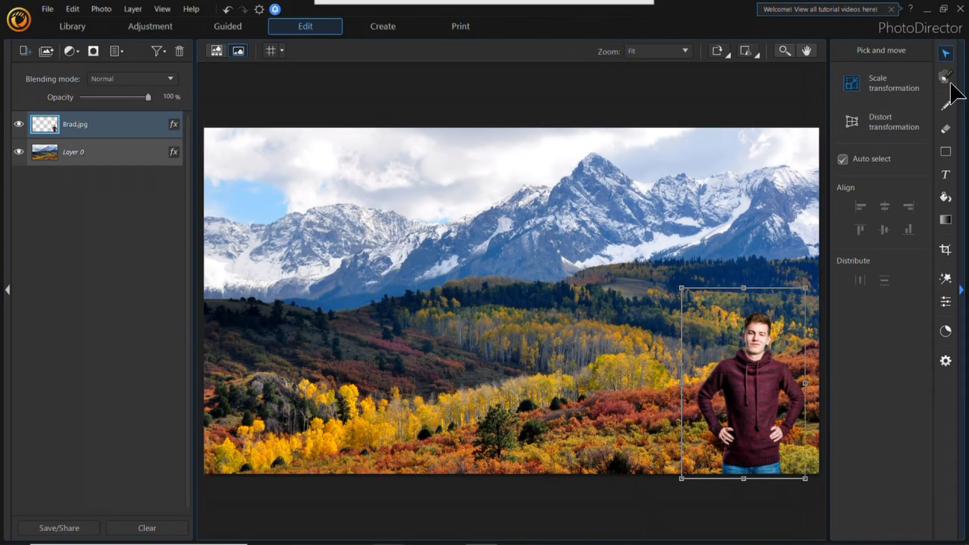
Step: Add a two-line text title reading "EXPLORING COLORADO" in capitals over the landscape
click(949, 174)
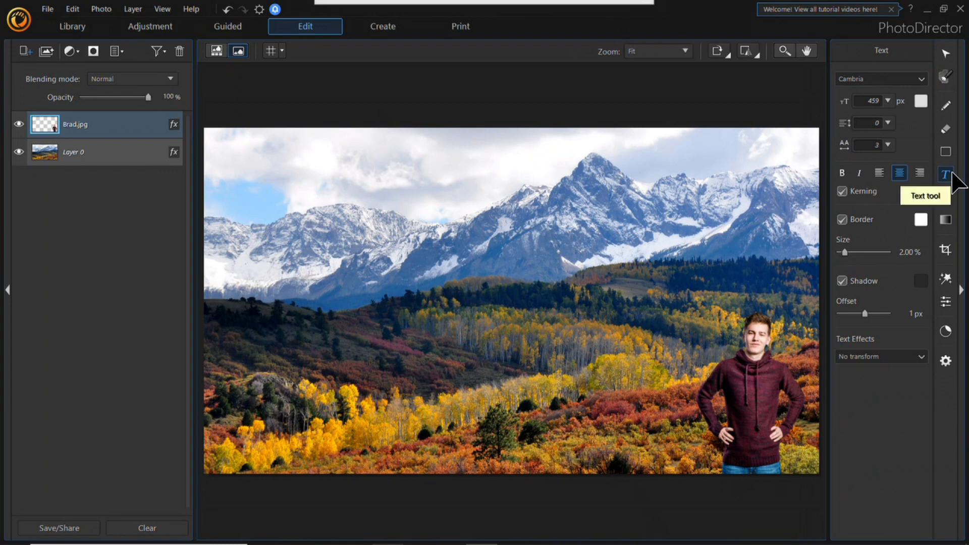
click(344, 215)
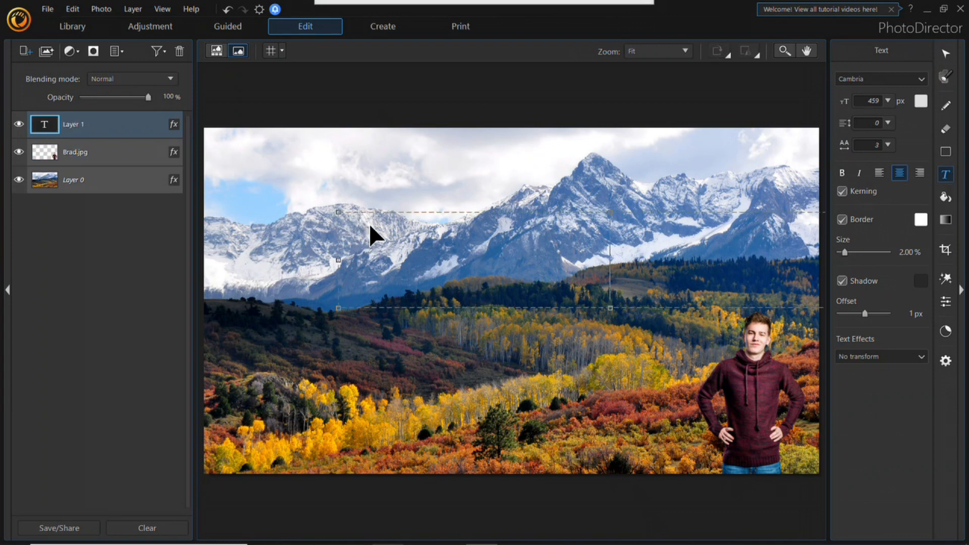
text(E)
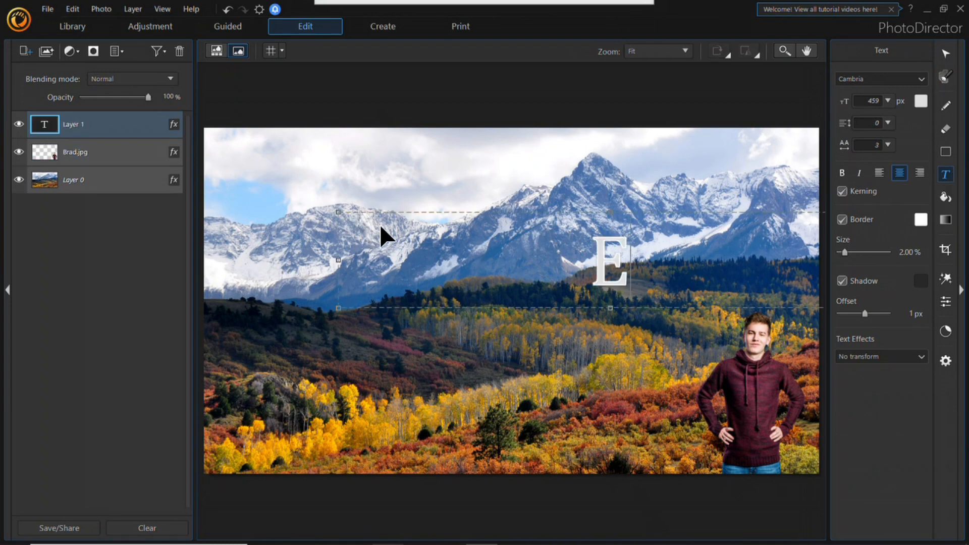
text(xp)
key(BackSpace)
key(BackSpace)
text(XPLORING)
key(Return)
text(COLORADO)
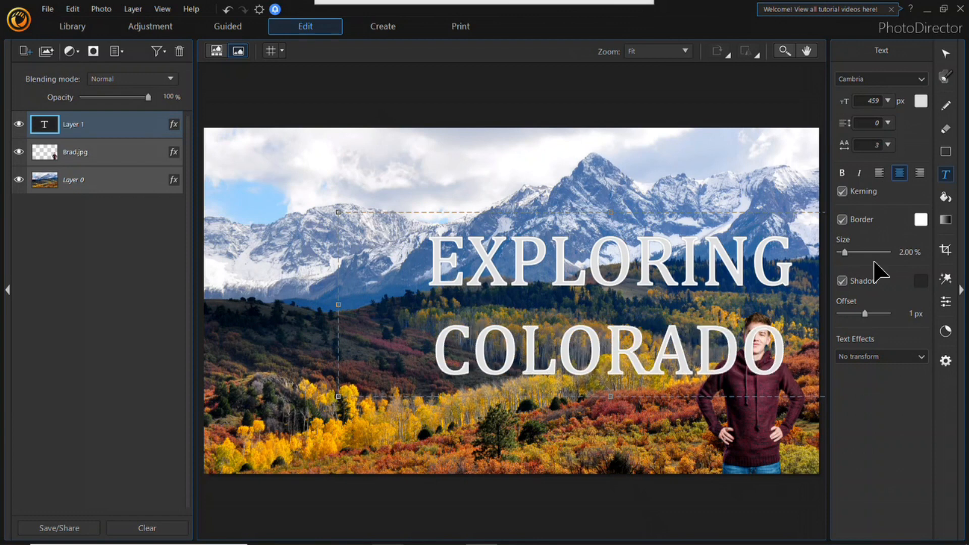
Step: Turn off the title's border and move the title up and left over the mountains, clear of the man
click(841, 219)
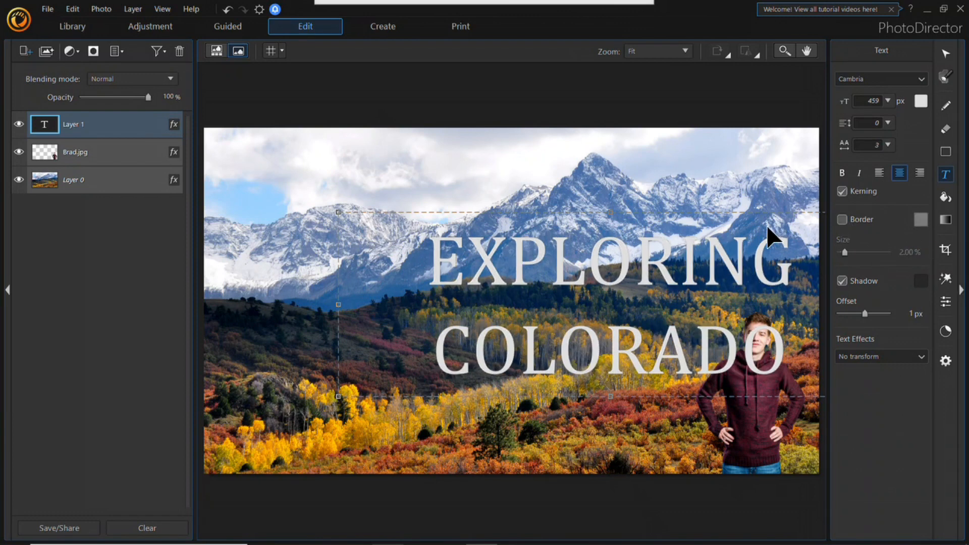
click(946, 53)
drag(678, 278, 551, 211)
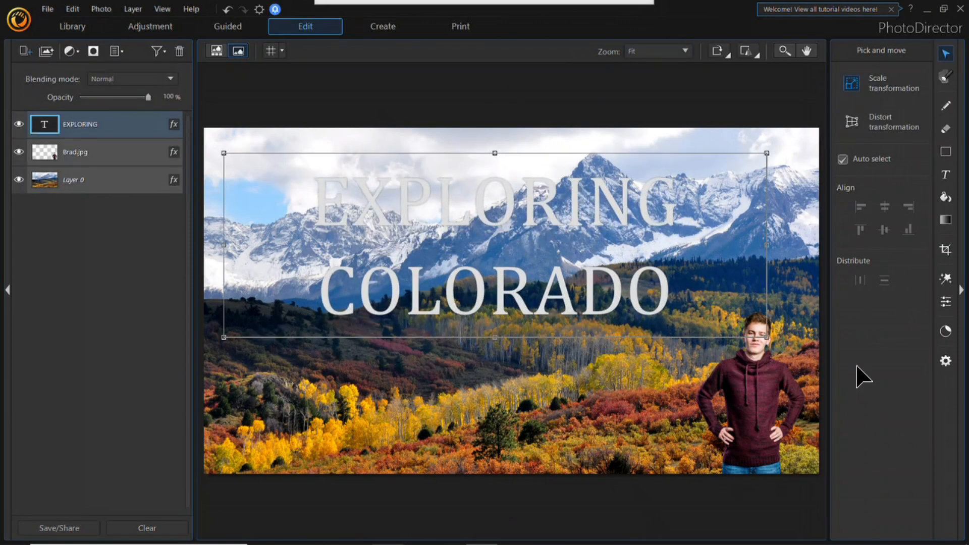
Step: Apply the Inflate text effect to the title and enlarge it up to the landscape's right edge
click(949, 177)
click(919, 357)
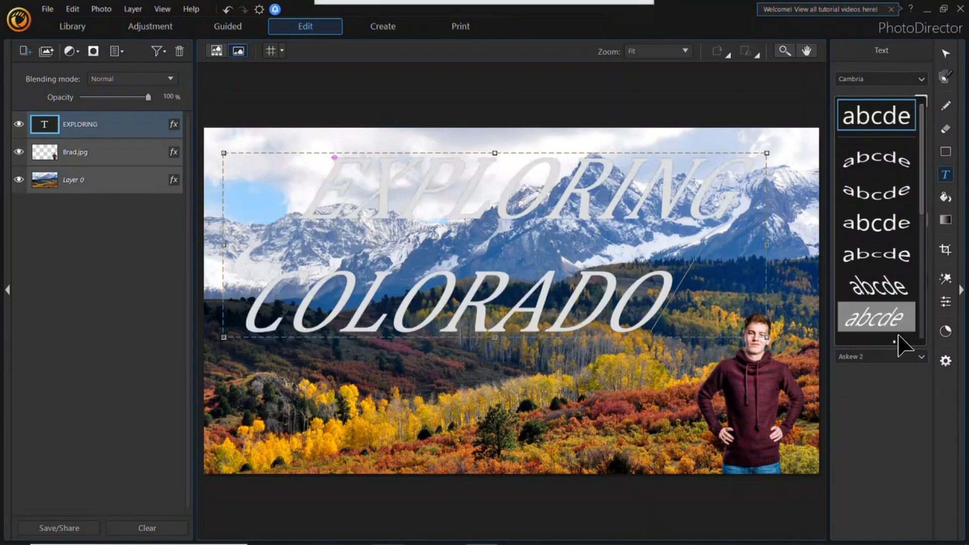
scroll(902, 305, down, 3)
scroll(902, 305, up, 3)
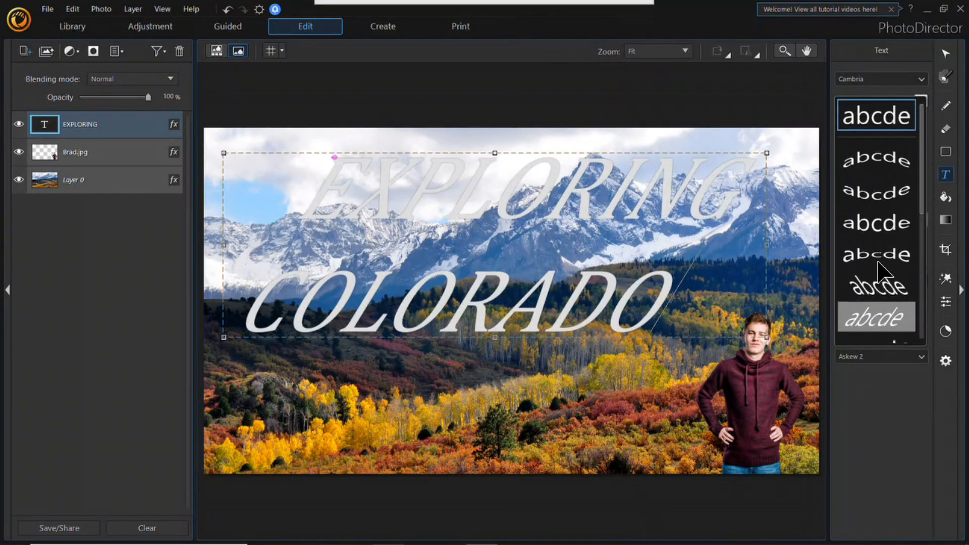
click(884, 235)
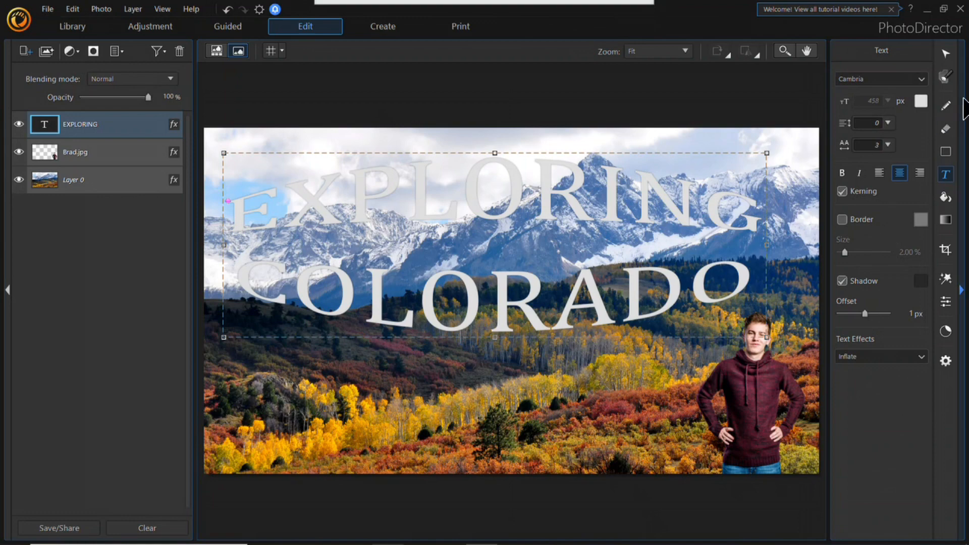
click(945, 54)
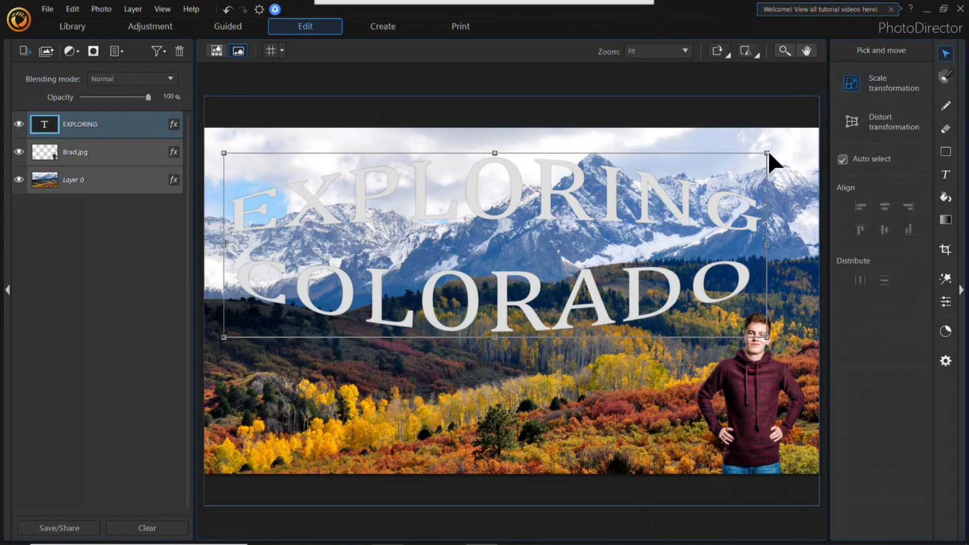
drag(767, 152, 818, 135)
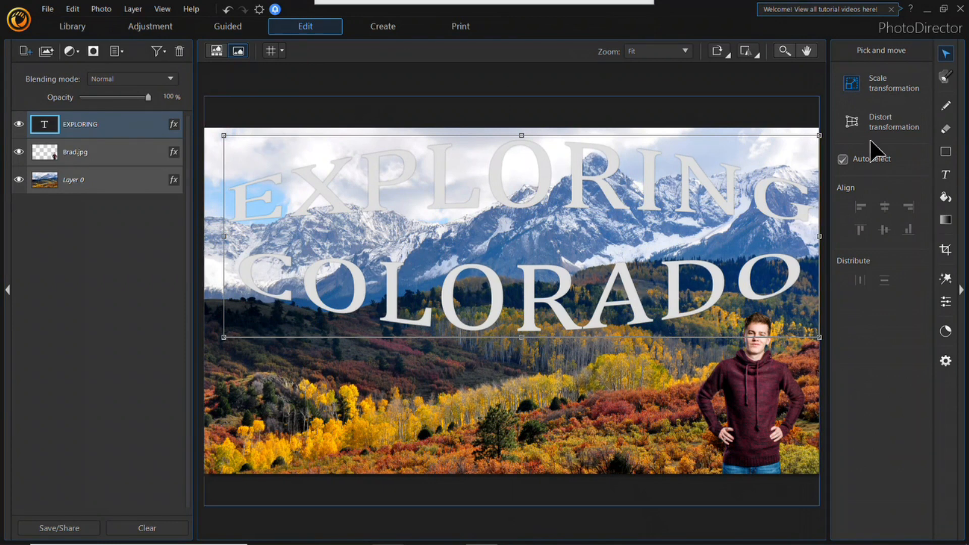
Step: Add a separate subtitle text layer reading "with", the man's first name and "Travel" over the lower landscape
click(946, 176)
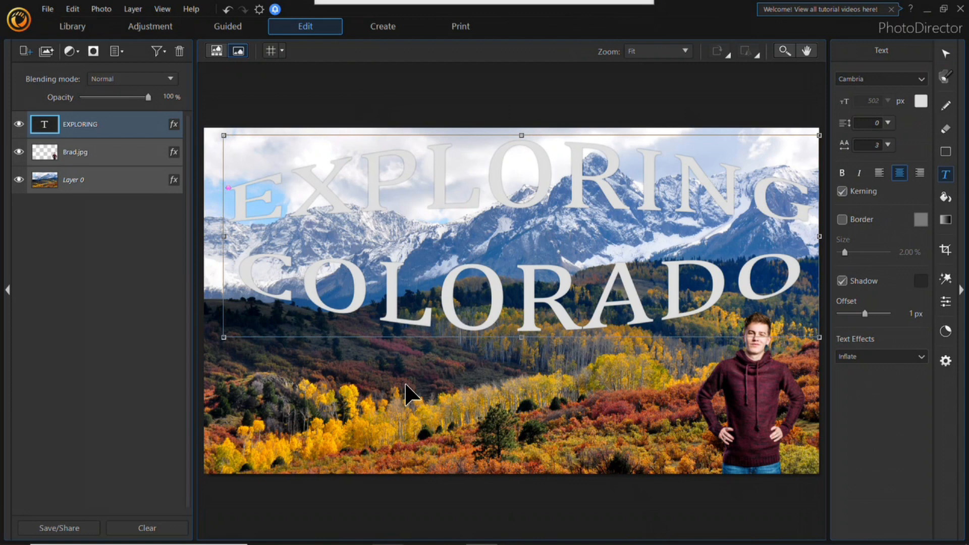
click(258, 357)
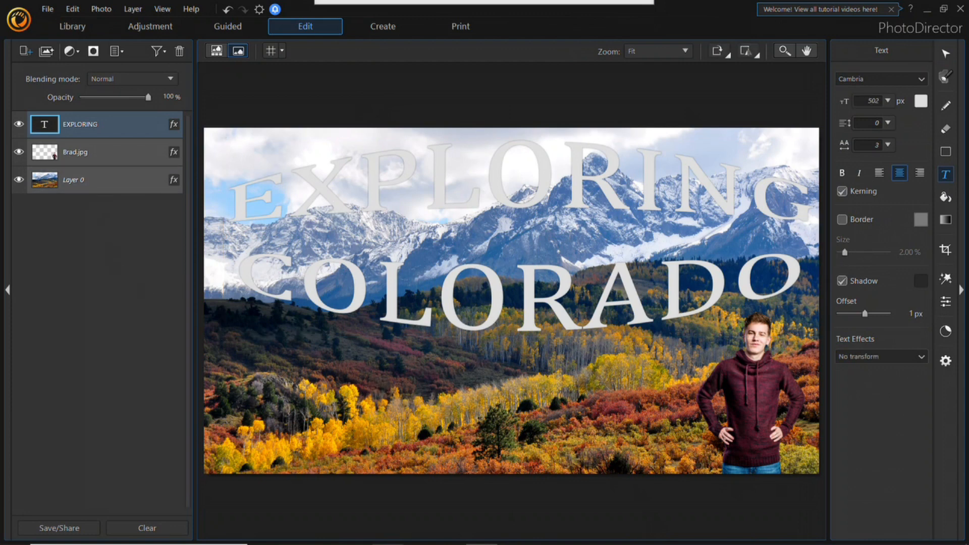
click(948, 174)
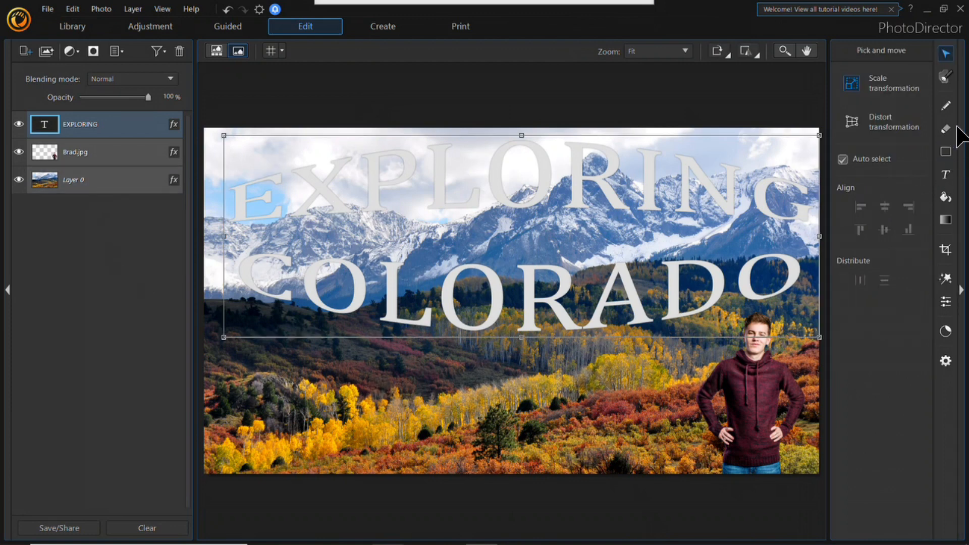
click(946, 174)
click(372, 403)
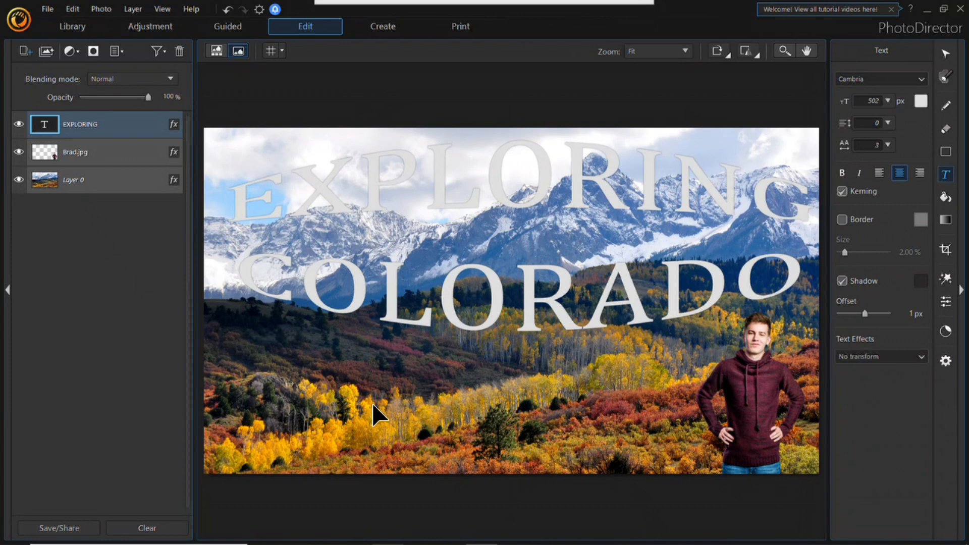
text(W)
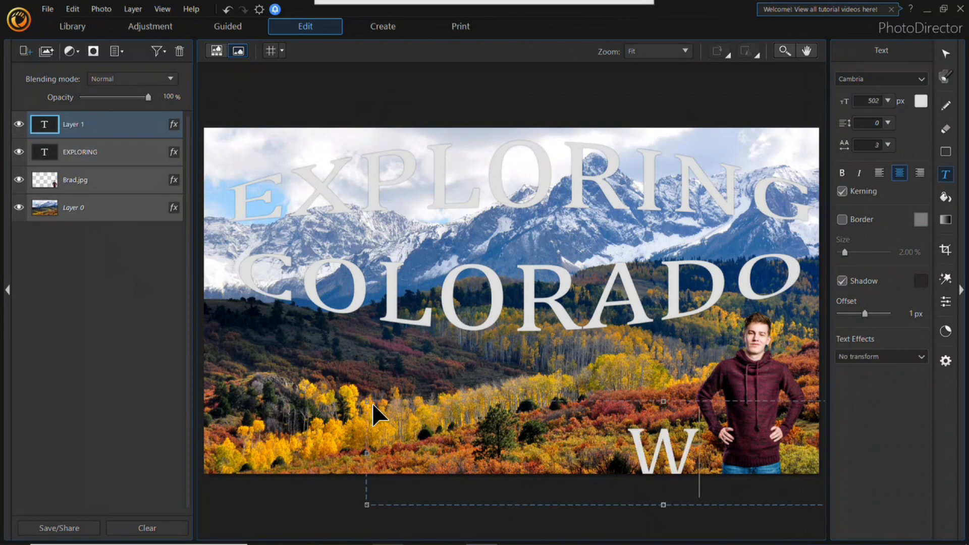
text(ith)
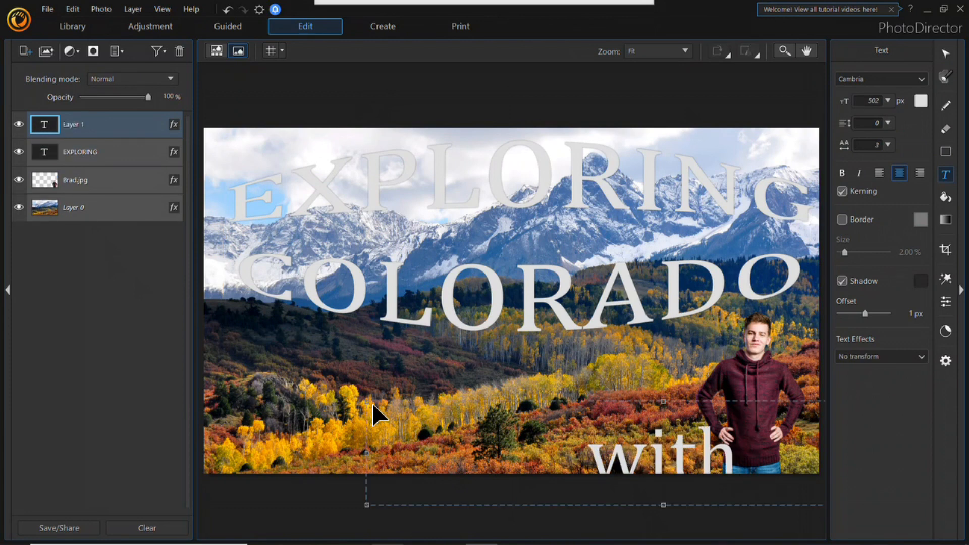
text( Brad Tr)
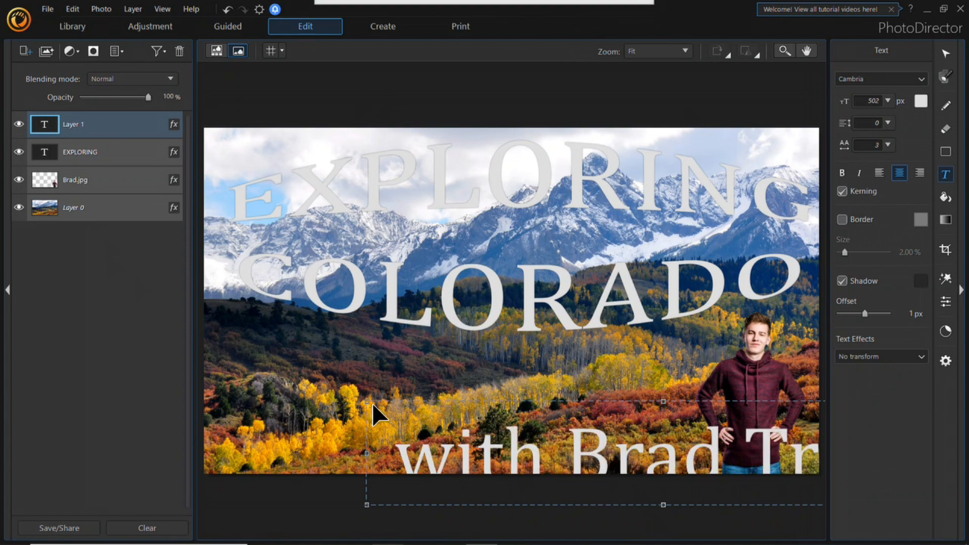
text(avel)
Step: Scale the subtitle down and centre it between the EXPLORING and COLORADO lines
click(946, 54)
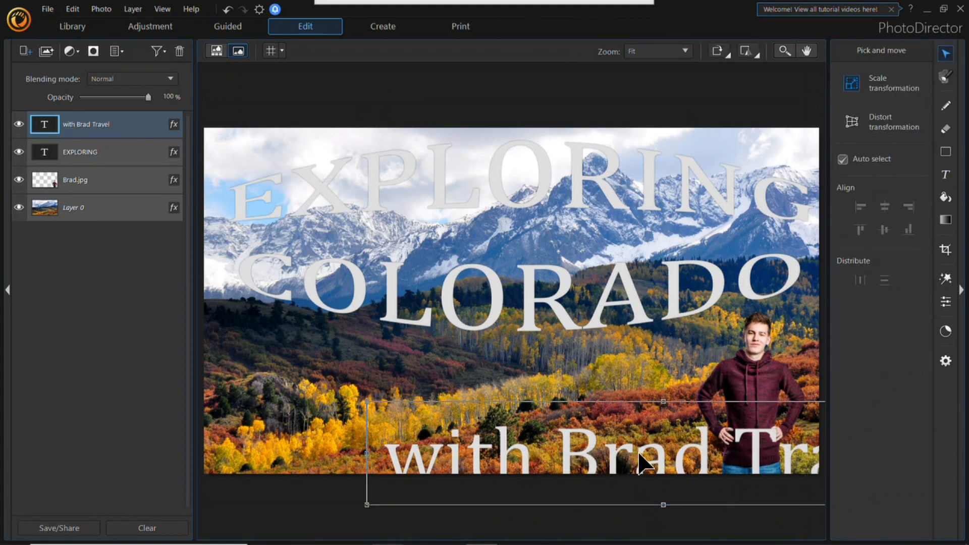
drag(547, 374, 504, 217)
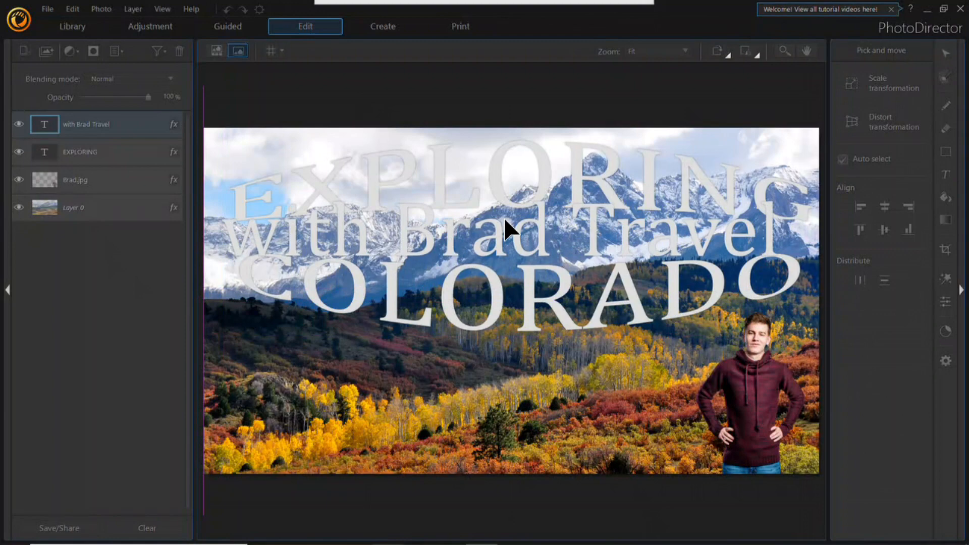
drag(210, 184, 465, 250)
drag(741, 257, 623, 236)
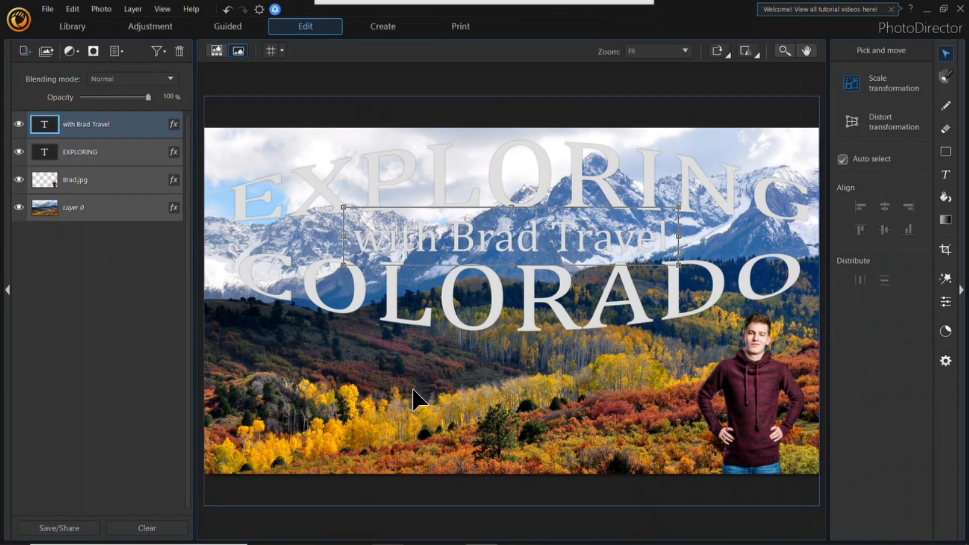
Step: Add a black drop shadow with a distance of 30 to the subtitle layer
click(174, 124)
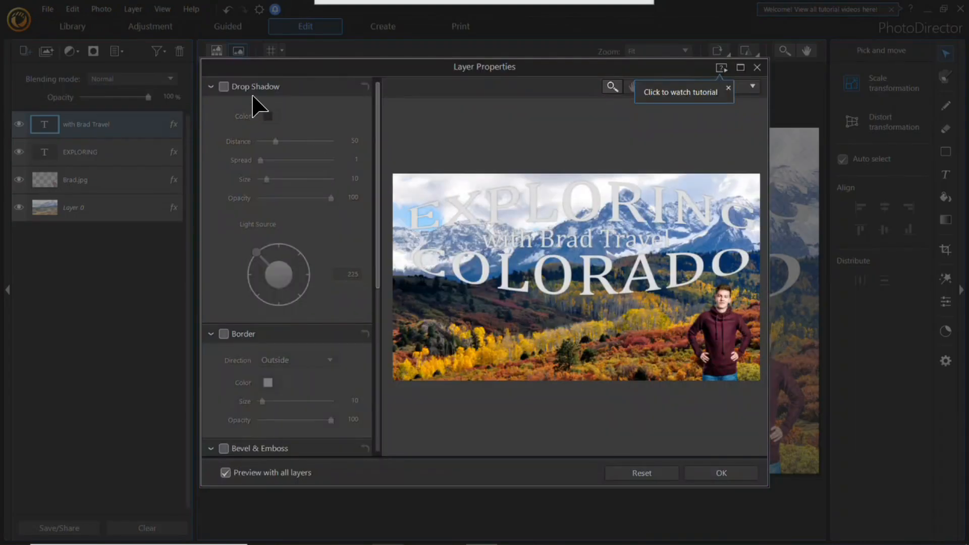
click(224, 87)
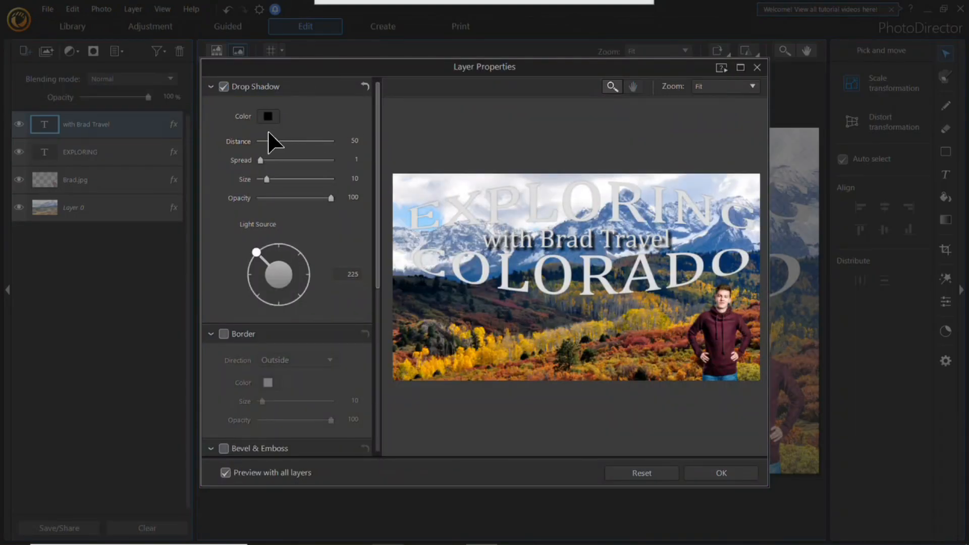
drag(273, 146, 269, 143)
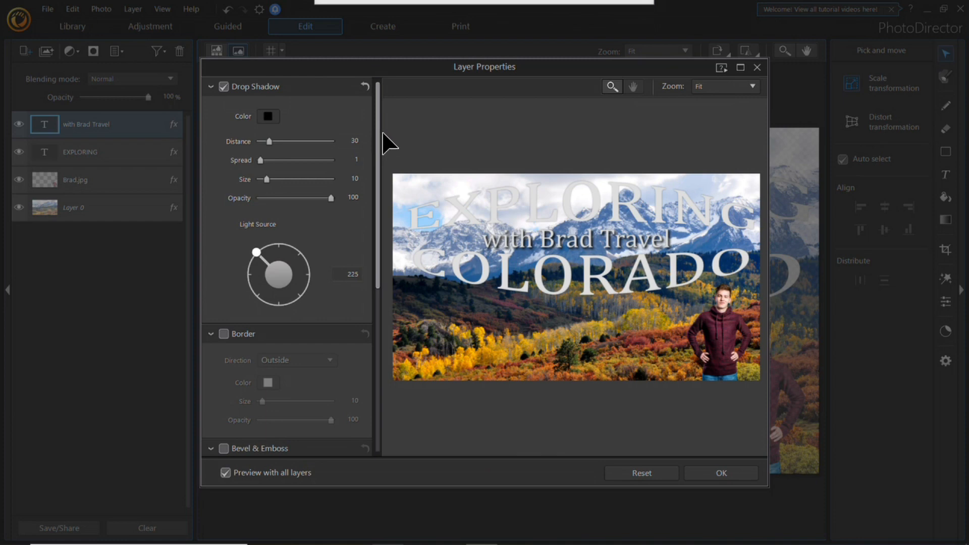
Step: Enable Bevel & Emboss on the subtitle with the Emboss style and enlarge the layer properties preview
drag(379, 183, 385, 404)
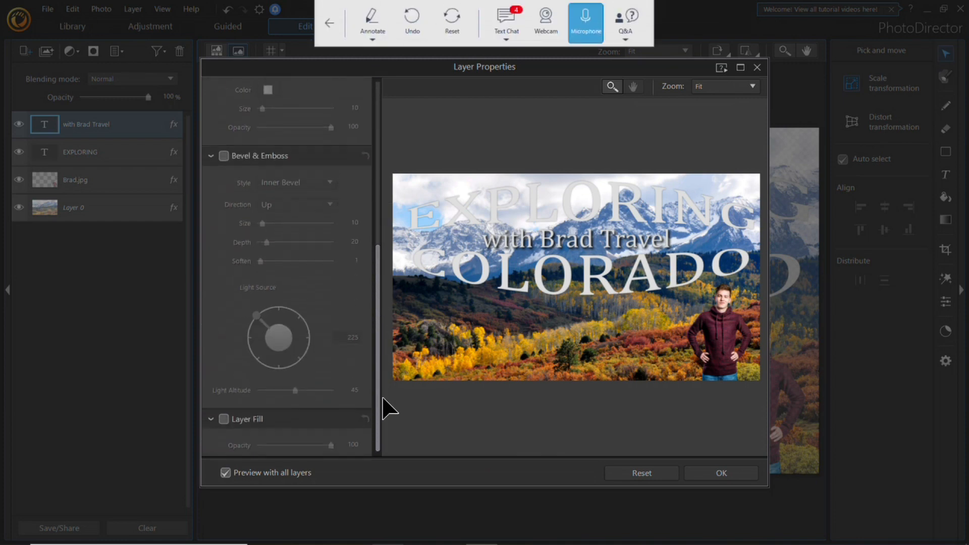
click(224, 151)
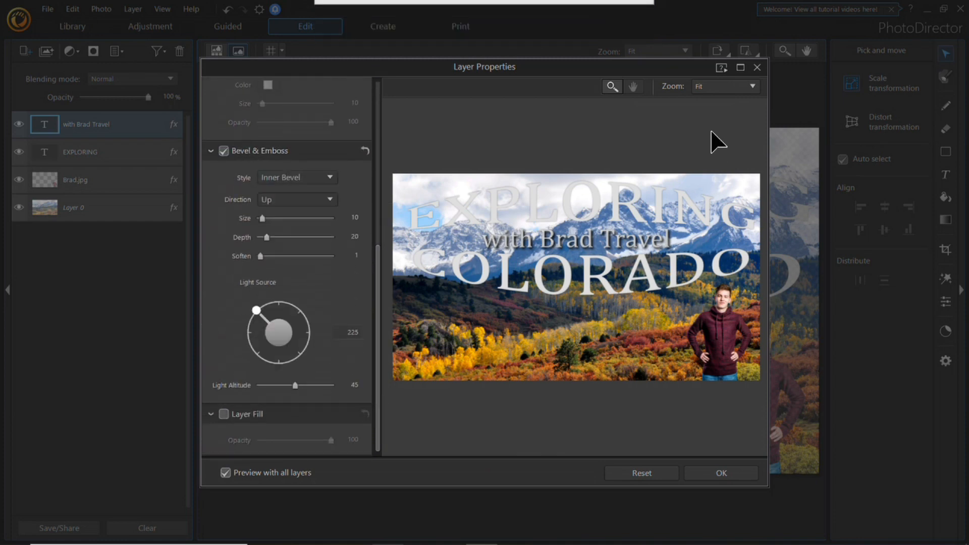
click(740, 68)
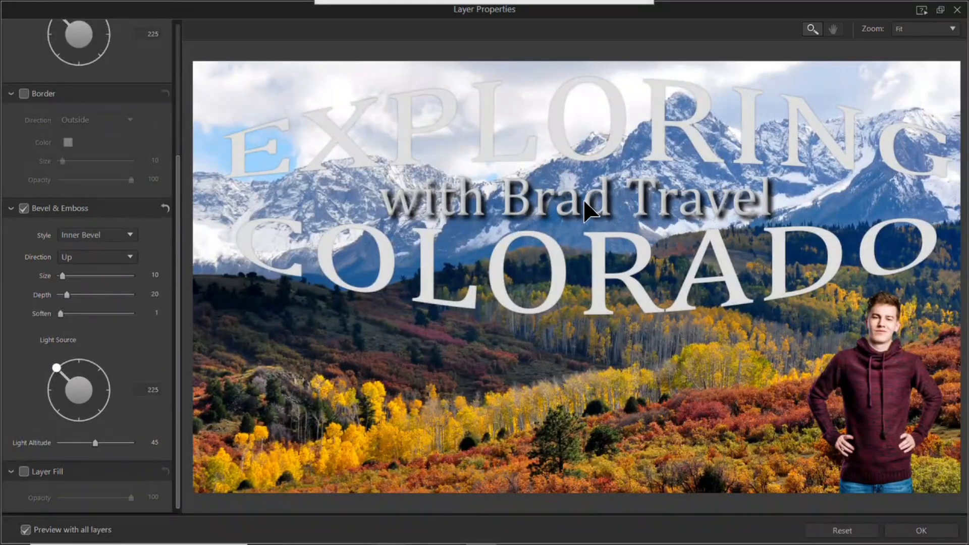
click(107, 235)
click(95, 284)
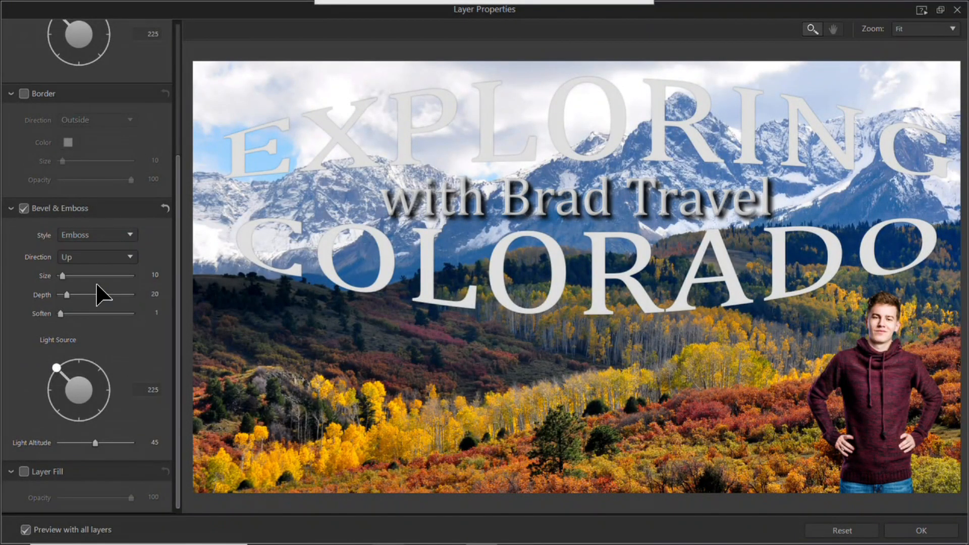
Step: Set the subtitle's emboss to size 3, direction Down and depth 82, and apply the layer properties
mouse_move(63, 276)
mouse_down()
mouse_move(95, 279)
mouse_move(65, 287)
mouse_up()
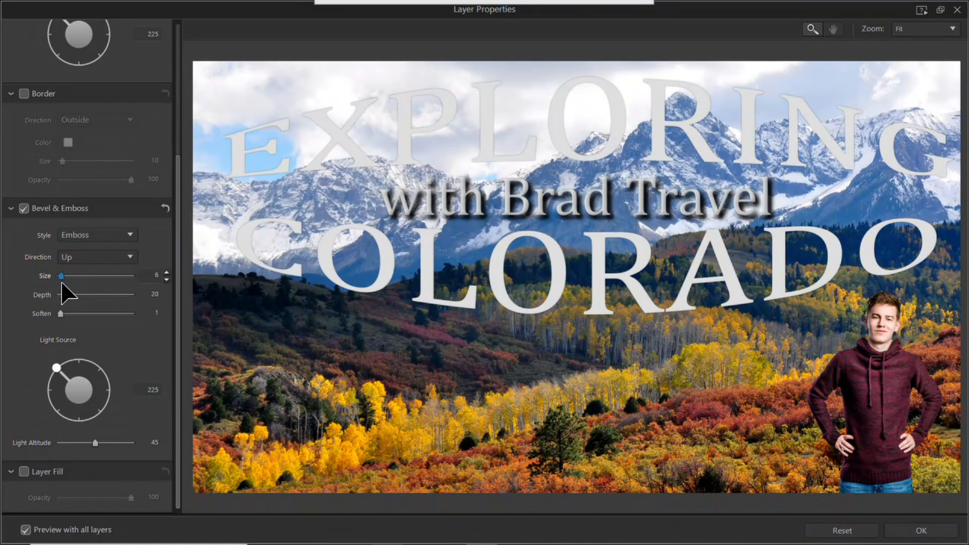
click(113, 236)
click(115, 234)
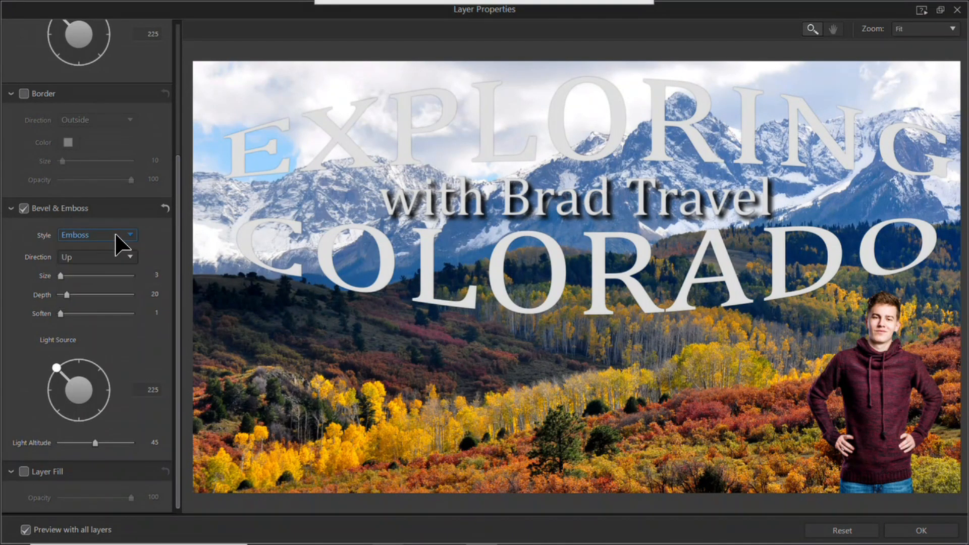
click(108, 294)
drag(88, 294, 89, 294)
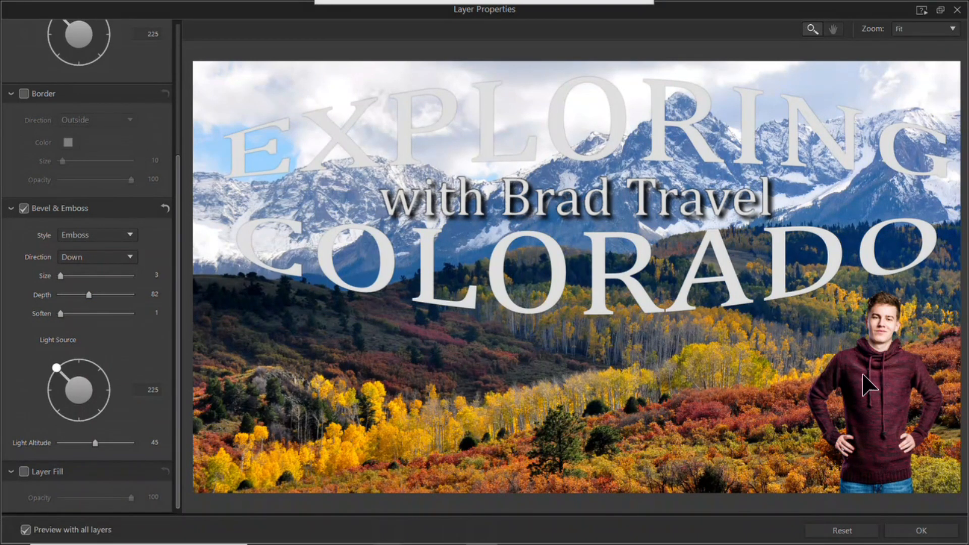
click(949, 535)
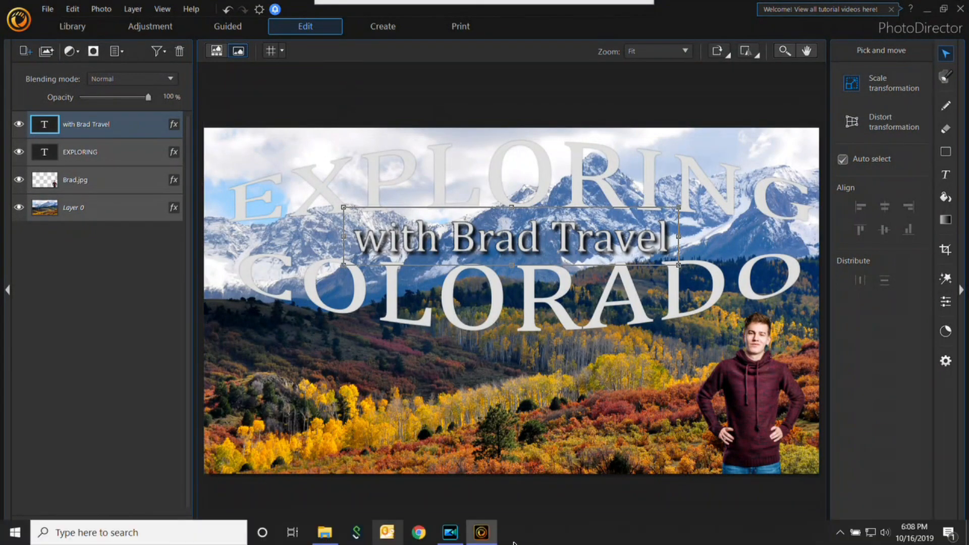
Step: Add Wood.jpg as a new top layer and enlarge it proportionally to cover the EXPLORING COLORADO title
click(325, 532)
drag(439, 257, 434, 489)
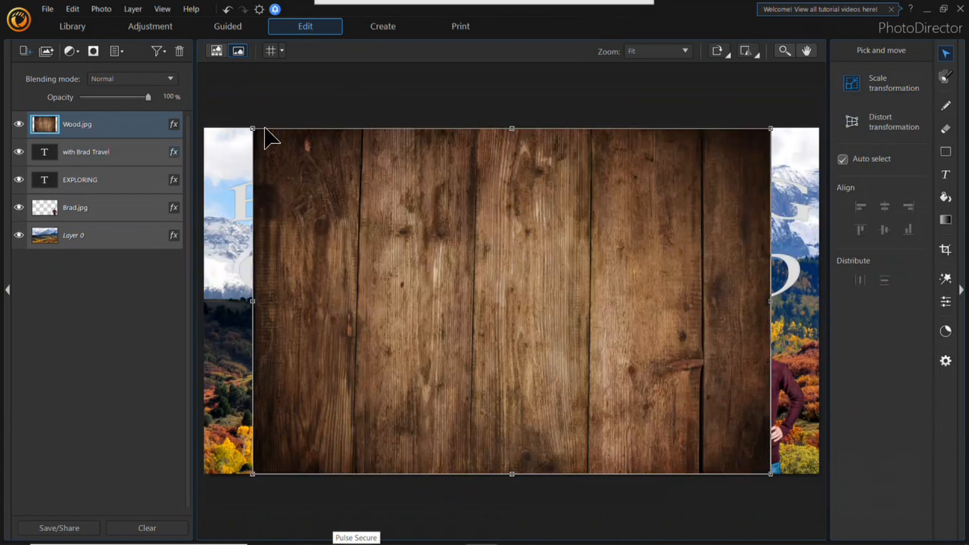
drag(253, 128, 224, 109)
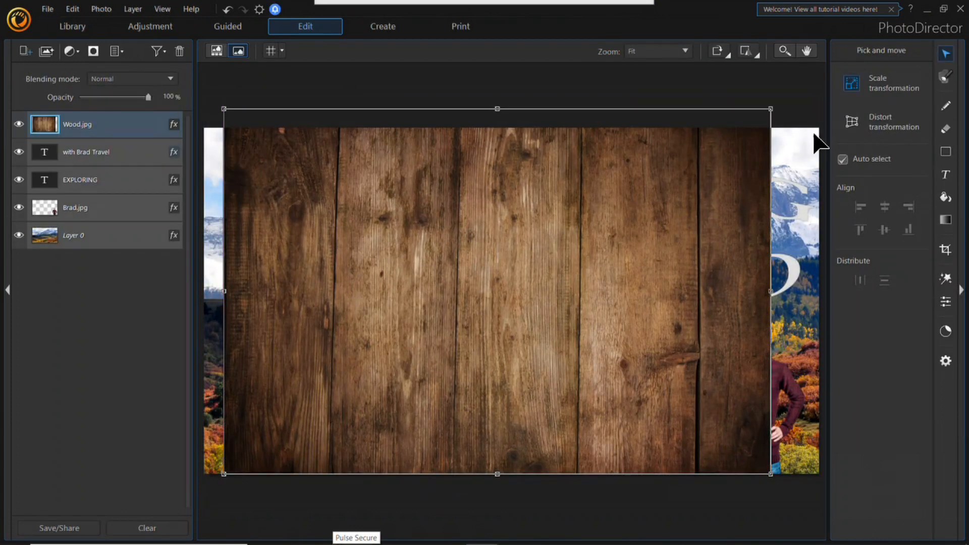
drag(770, 109, 820, 76)
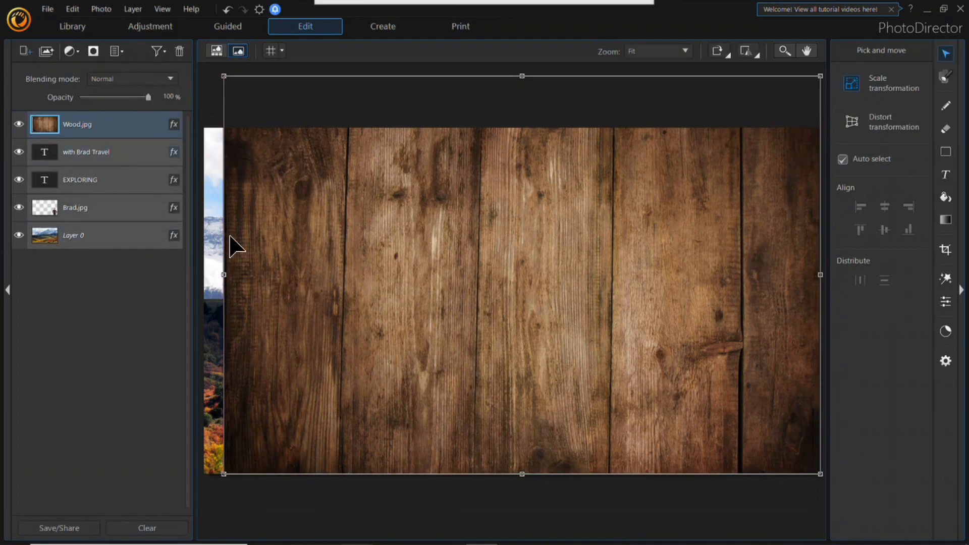
Step: Move the EXPLORING COLORADO title layer above the Wood.jpg layer, leaving the subtitle layer in its original place
drag(107, 152, 114, 108)
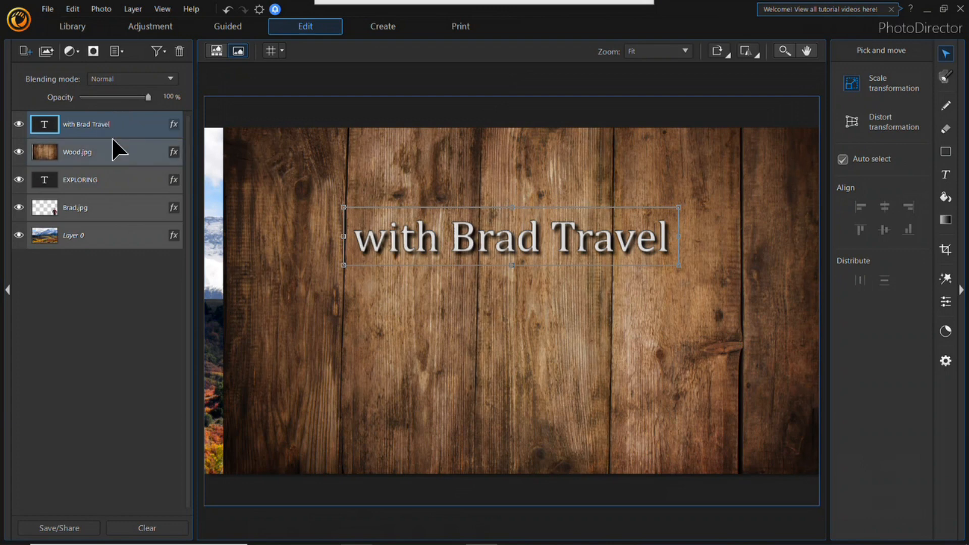
key(ctrl+z)
drag(96, 188, 98, 111)
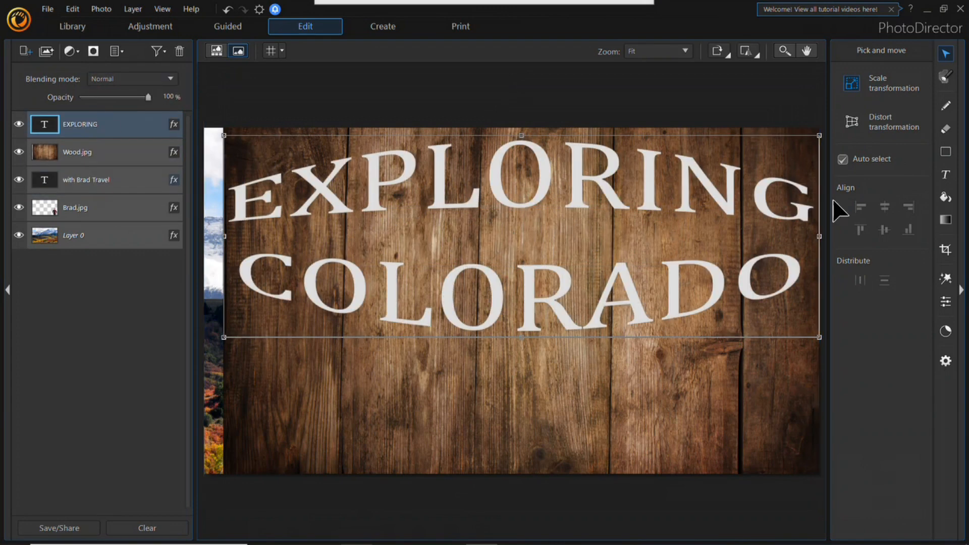
Step: Choose the magic wand selection tool and convert the EXPLORING title layer to an image
click(947, 76)
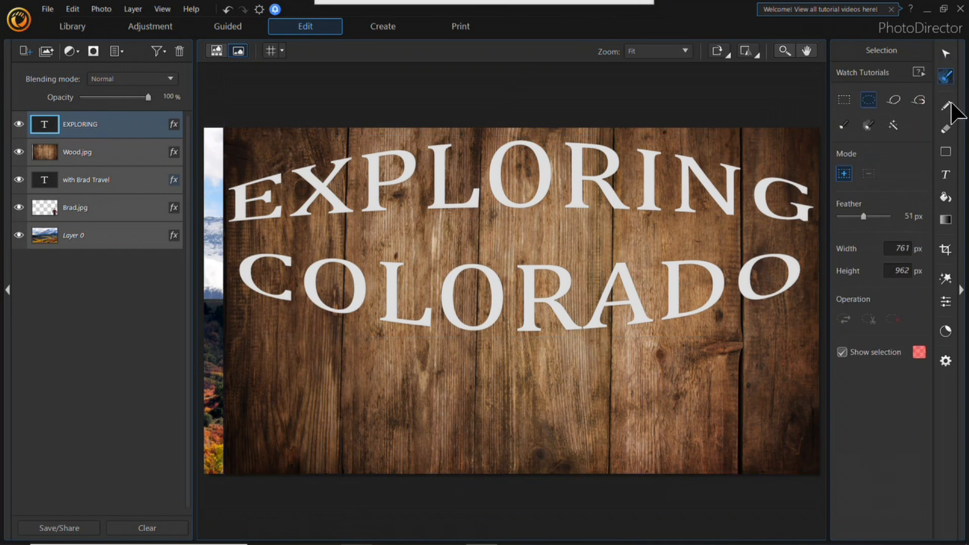
click(892, 125)
click(602, 222)
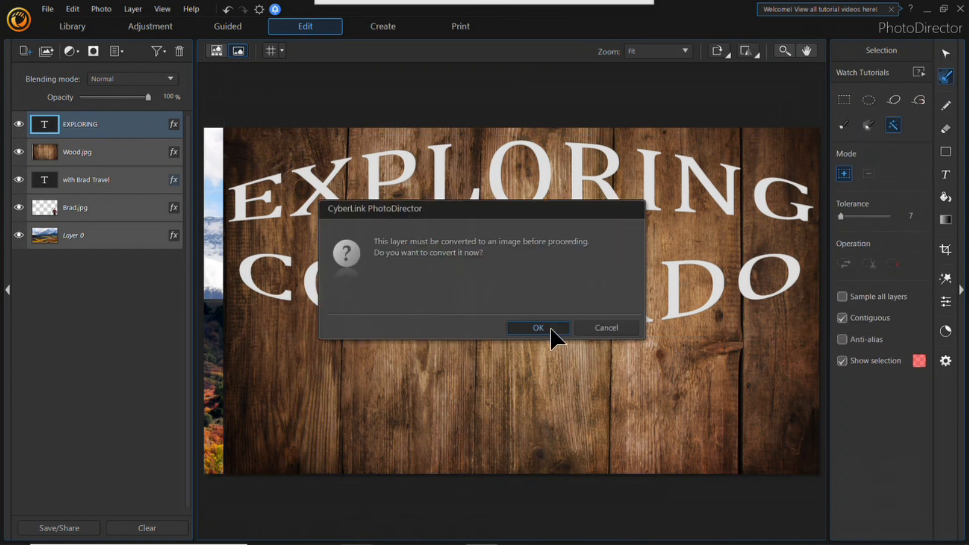
click(543, 328)
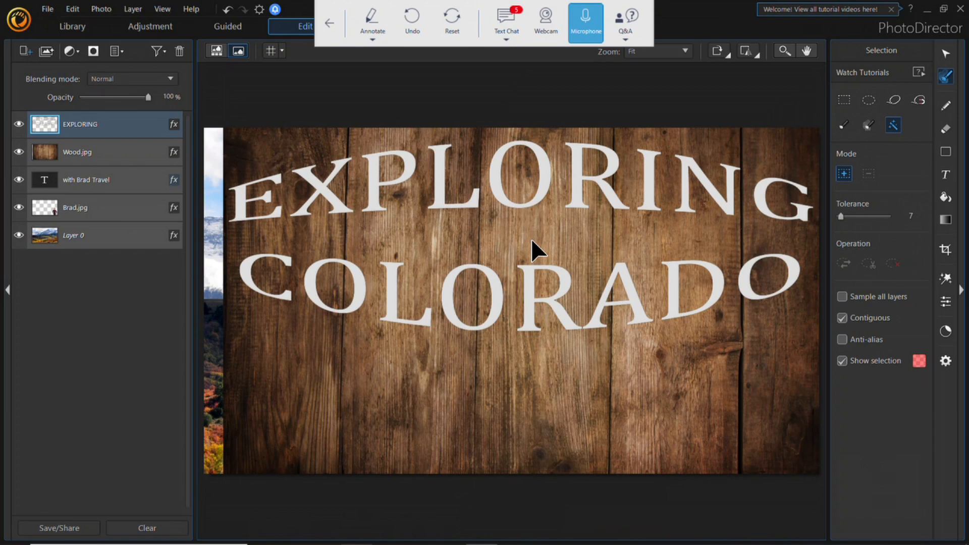
Step: Select the area around and inside the title letters with the magic wand and invert it to select only the letters
click(495, 218)
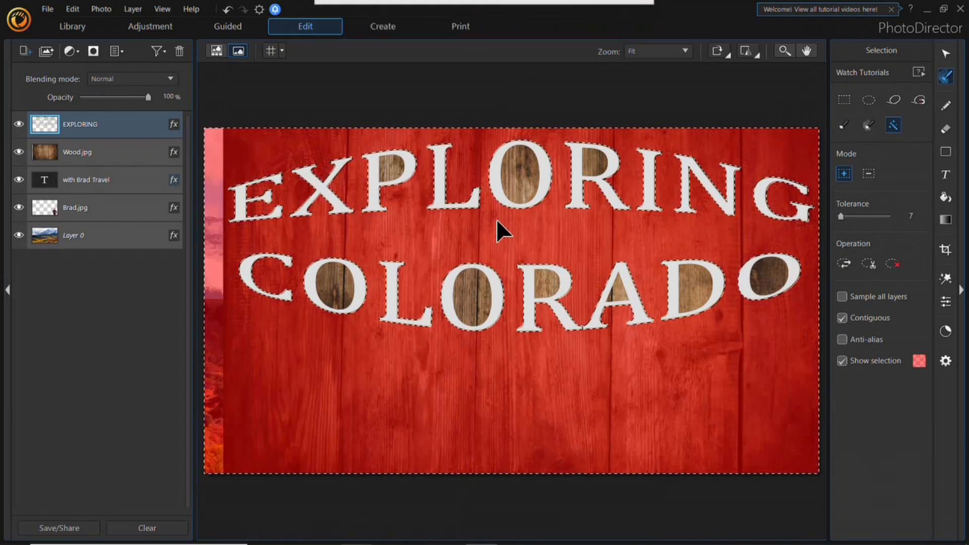
click(597, 166)
click(706, 300)
click(760, 280)
click(466, 295)
click(540, 286)
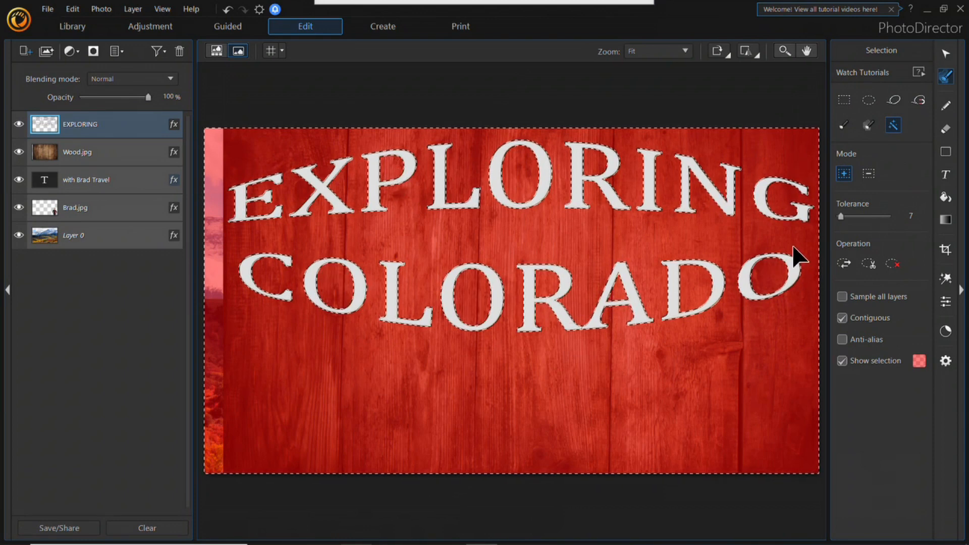
click(841, 263)
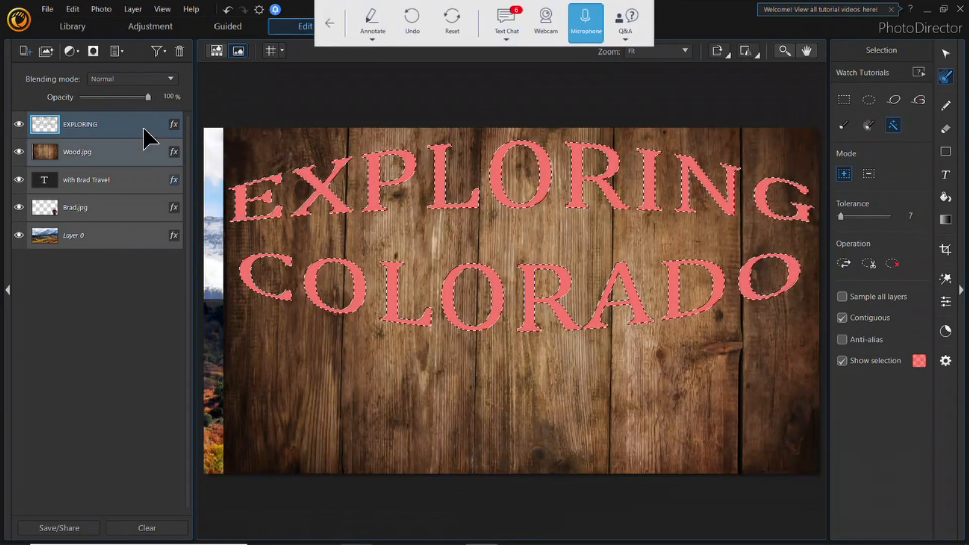
click(93, 51)
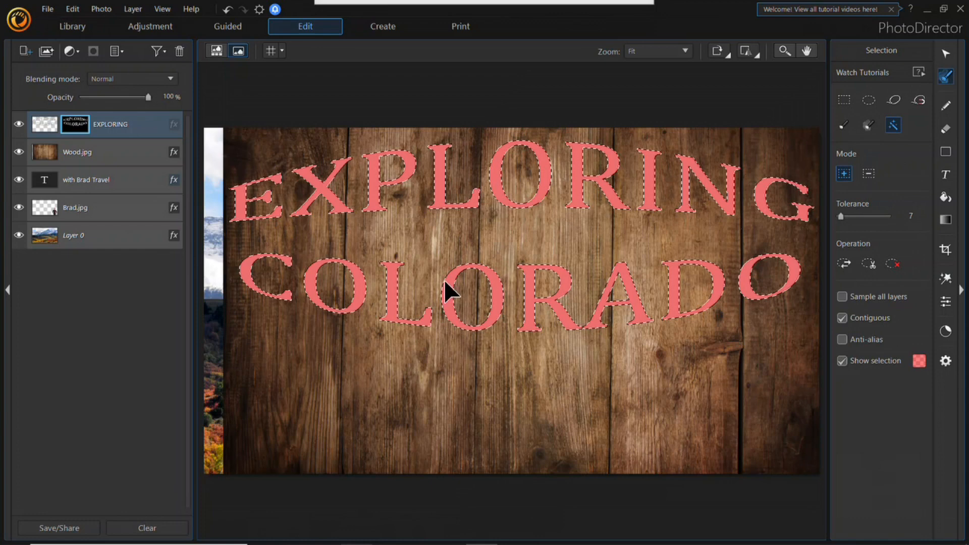
click(118, 127)
click(98, 148)
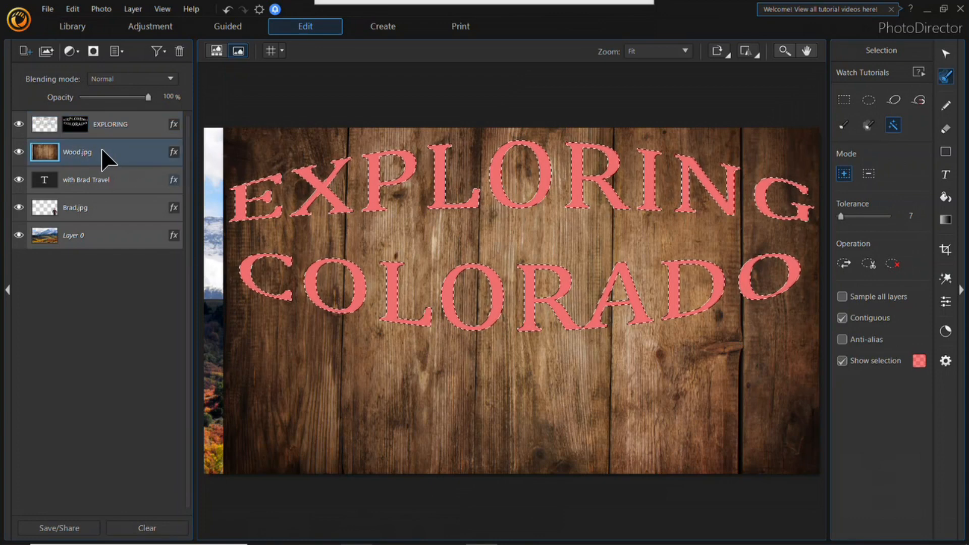
key(ctrl+z)
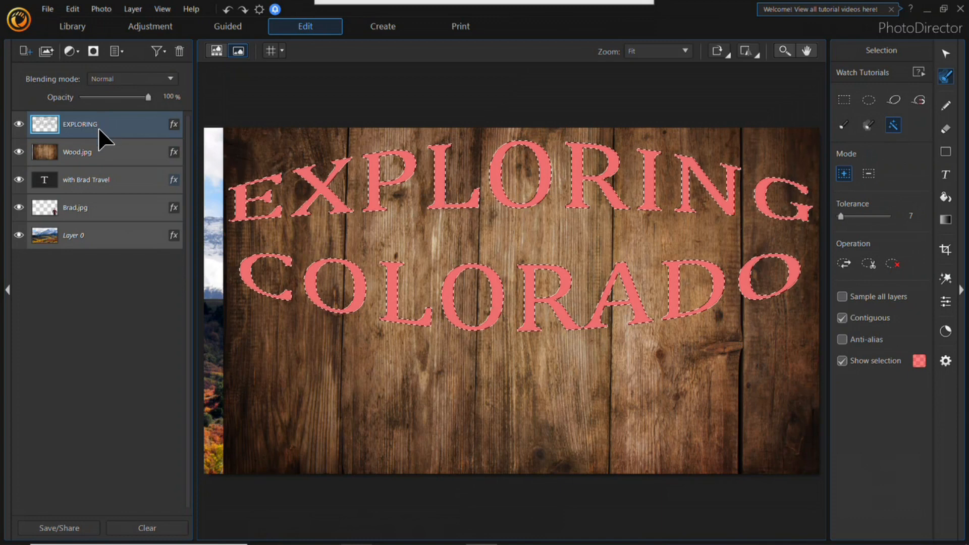
key(ctrl+shift+i)
Step: Select the Wood.jpg layer, invert the selection to the title letters and add a mask from it
click(83, 151)
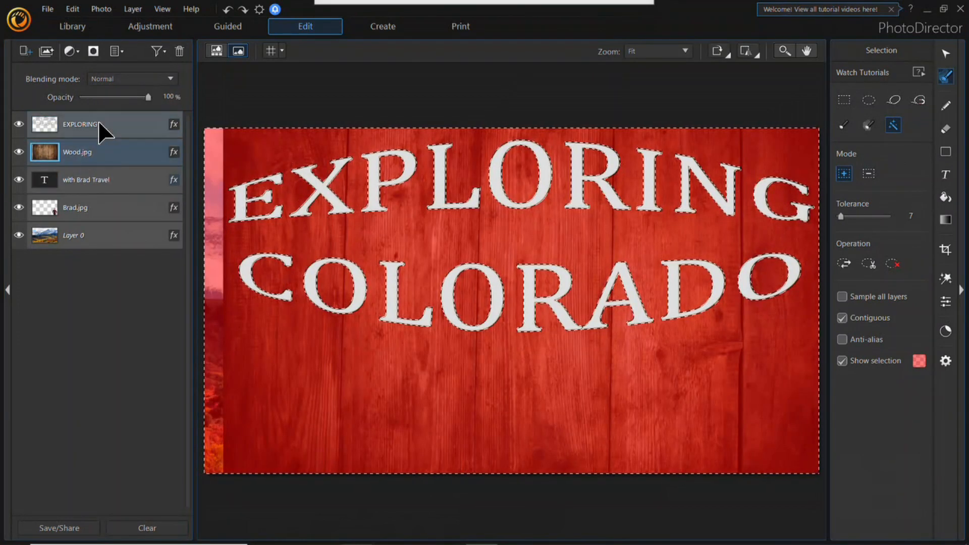
click(849, 266)
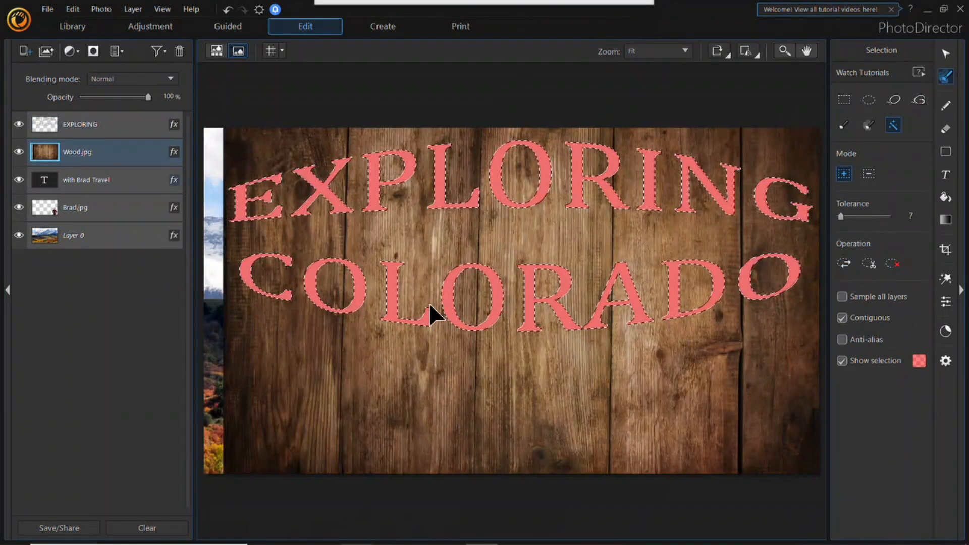
click(94, 52)
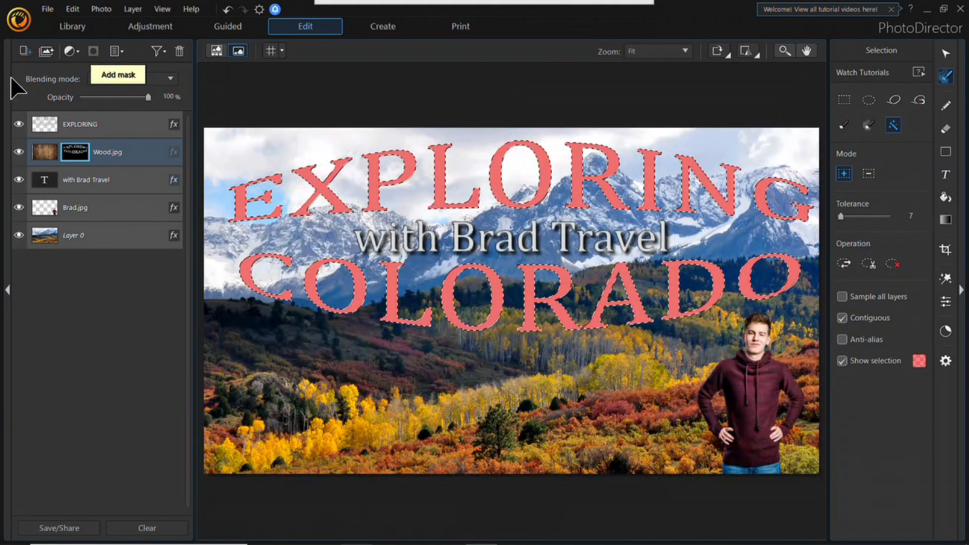
Step: Deselect the letters and set the EXPLORING layer's blending mode to Multiply
click(115, 124)
click(171, 80)
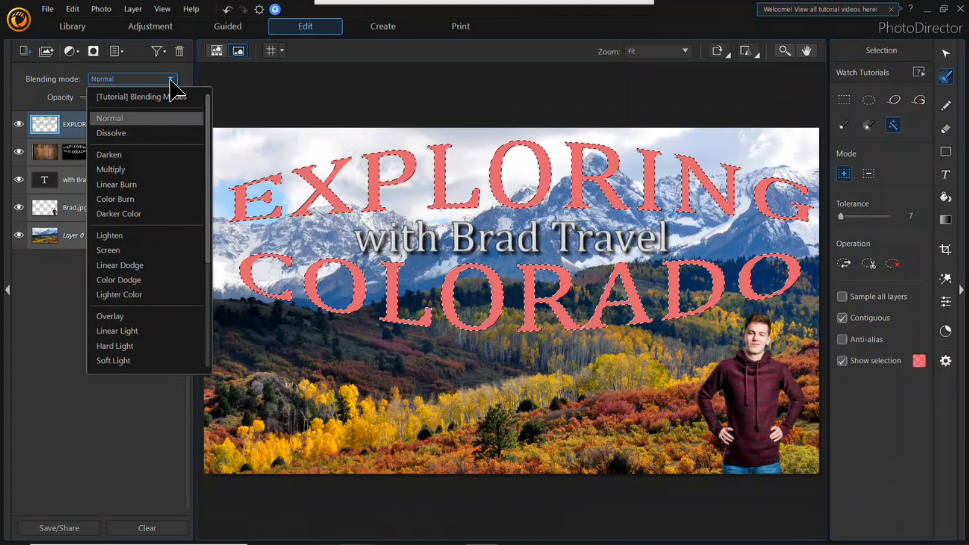
click(171, 80)
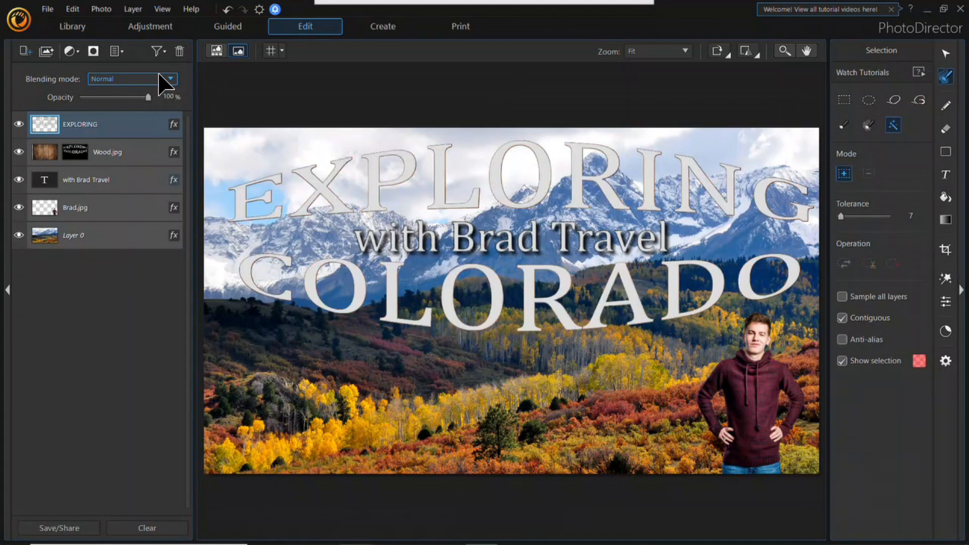
click(166, 81)
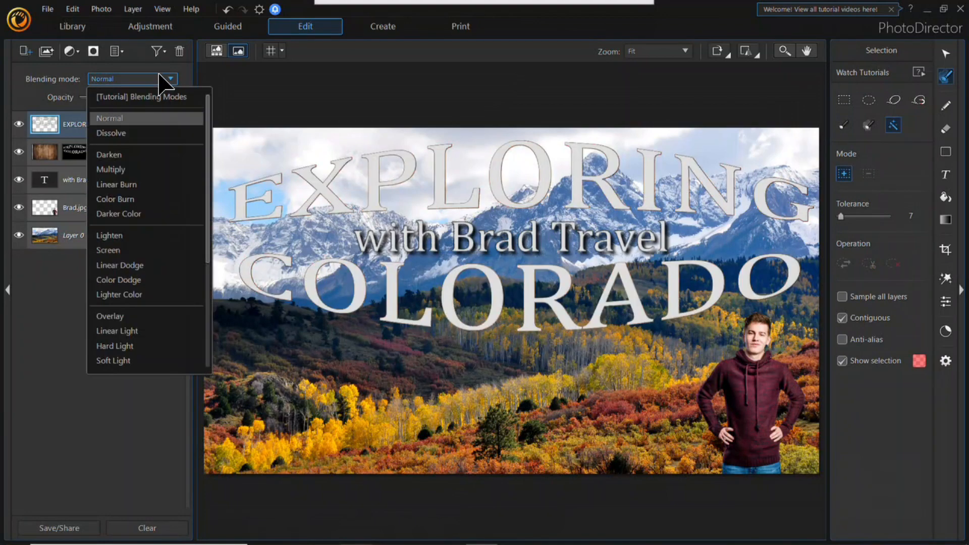
click(137, 170)
Step: Apply Bevel & Emboss to the EXPLORING layer as an Inner Bevel with size 24, depth 38 and soften 0
click(174, 126)
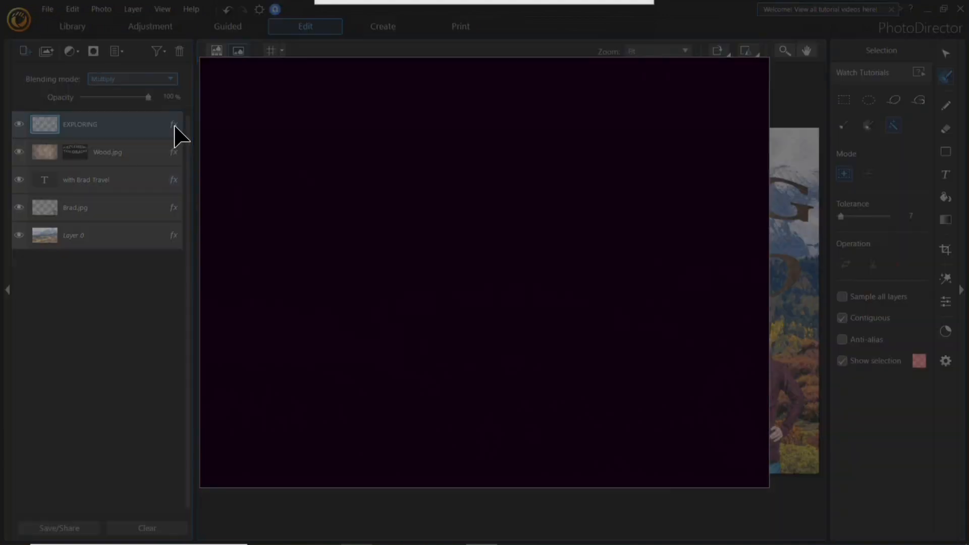
click(741, 69)
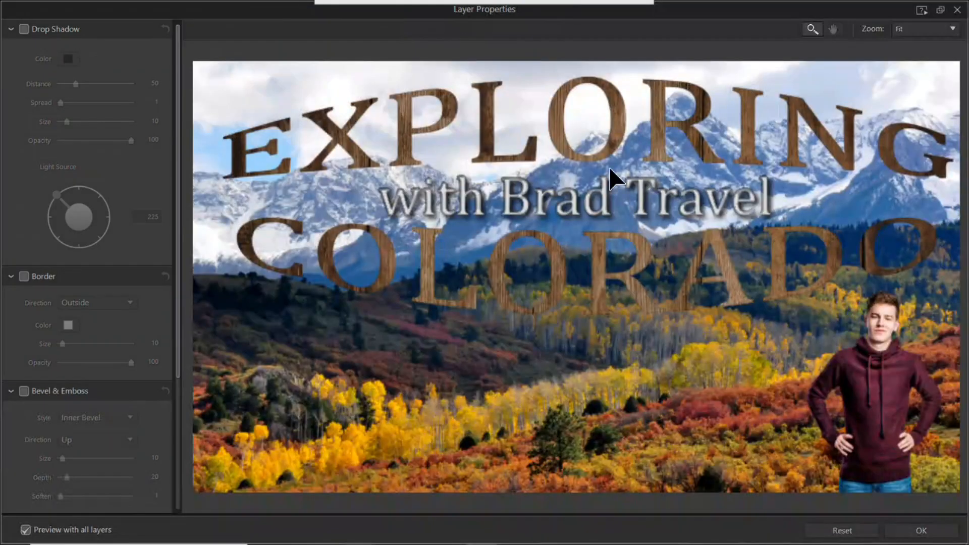
click(24, 391)
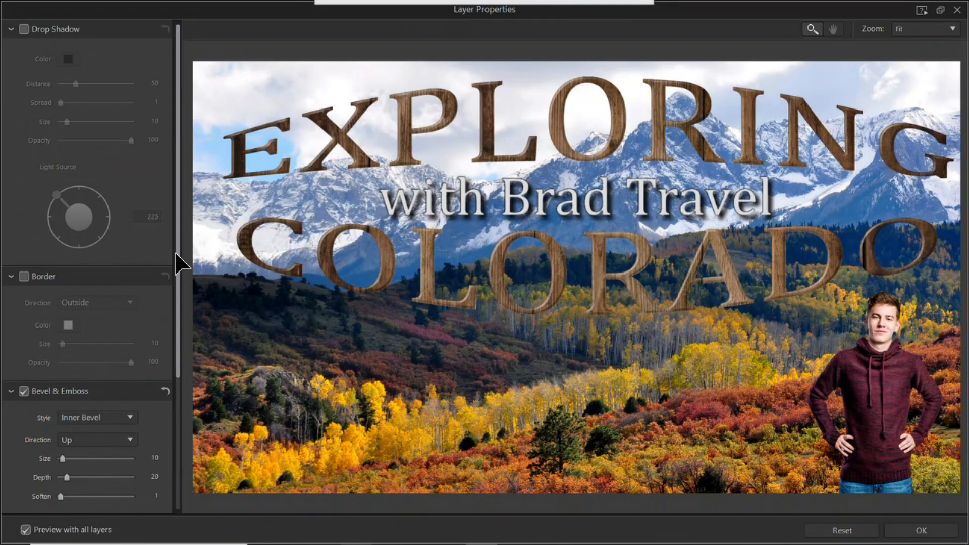
scroll(177, 303, down, 5)
drag(70, 334, 56, 333)
click(70, 334)
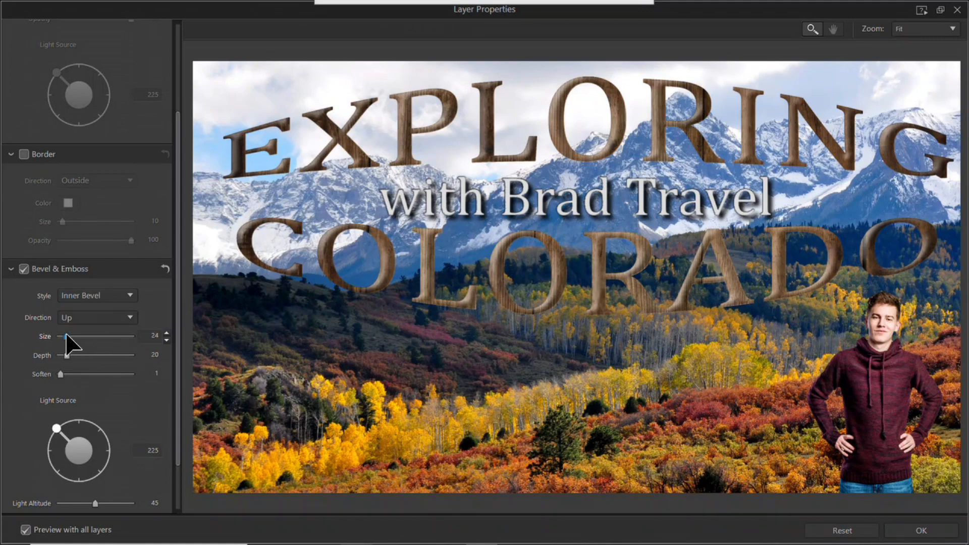
click(73, 355)
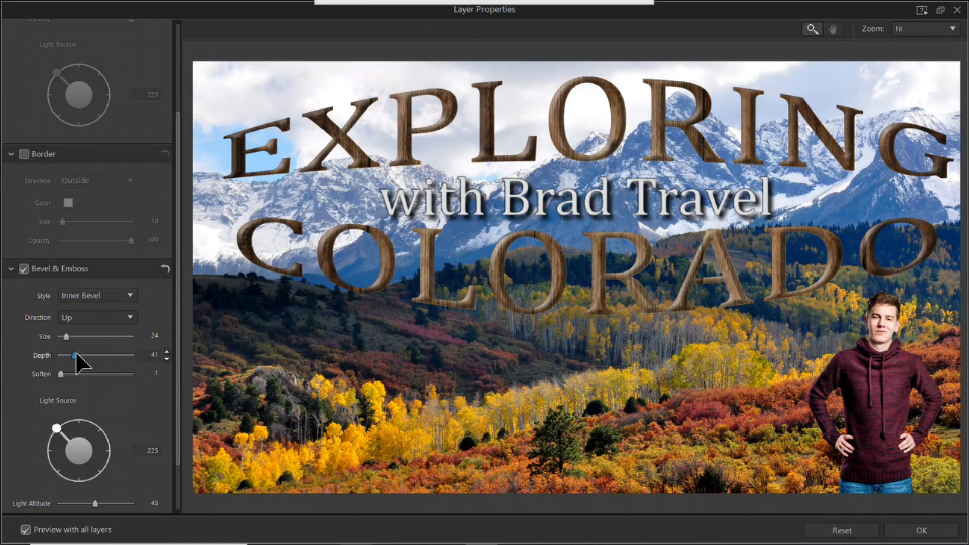
click(63, 375)
drag(65, 376, 63, 375)
click(912, 528)
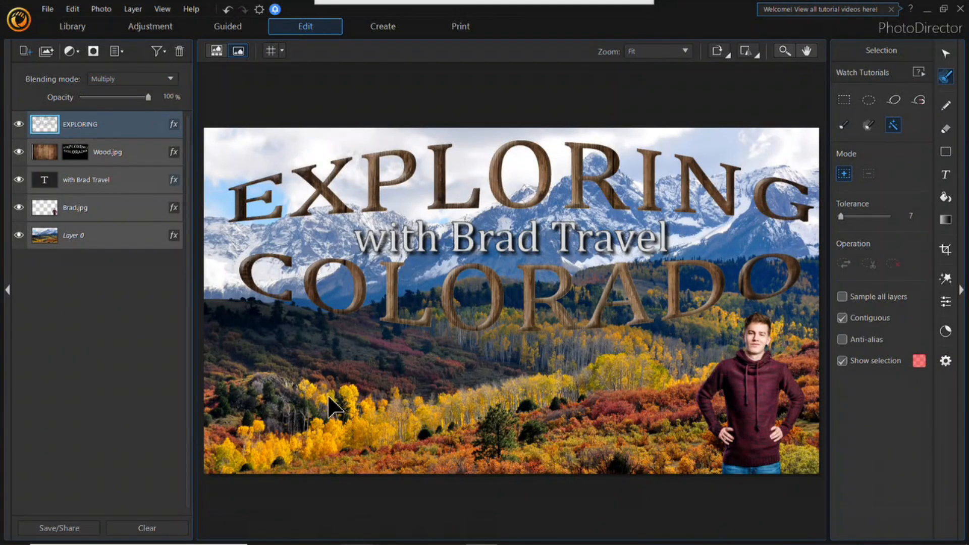
click(951, 303)
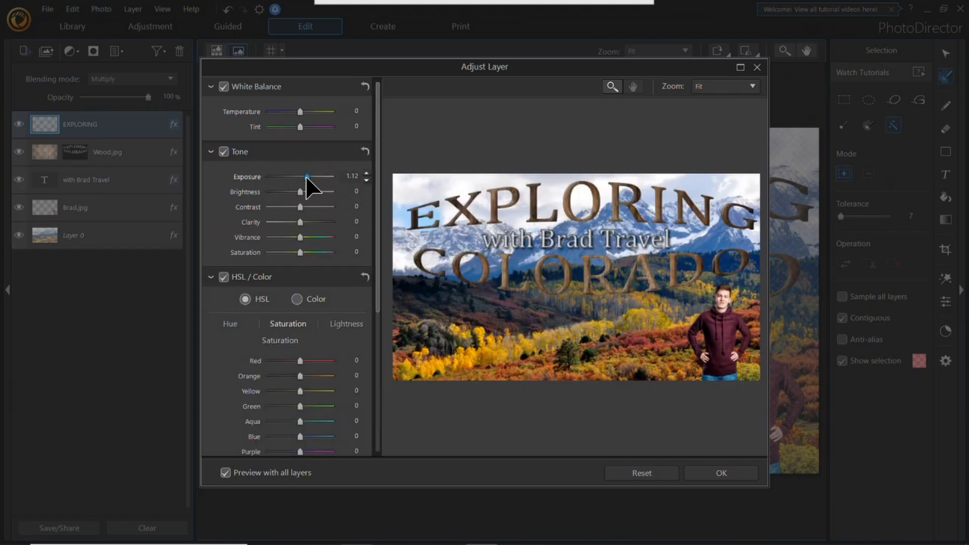
drag(300, 192, 313, 191)
click(757, 67)
Step: Adjust the Wood.jpg layer's image with an exposure of 1.22 and a higher vibrance, and apply the adjustment
click(119, 154)
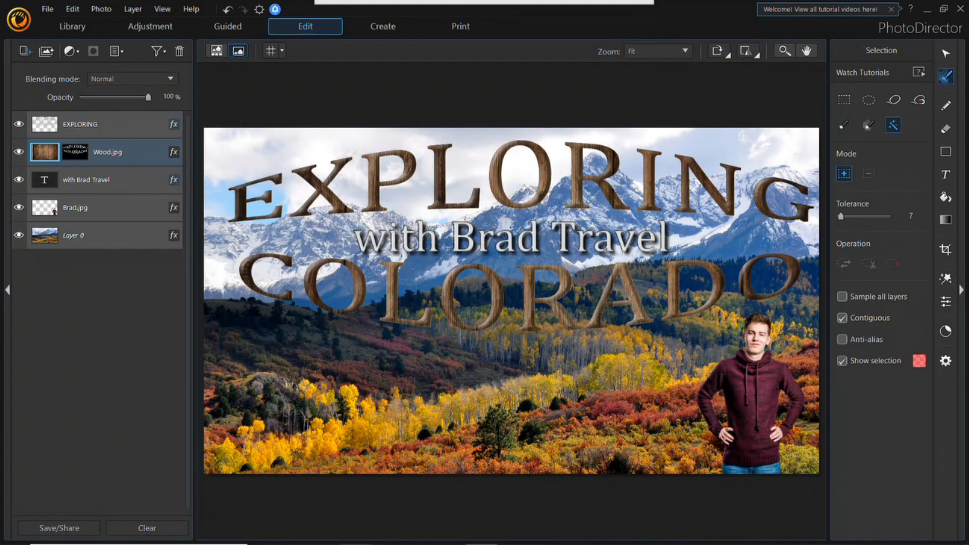
click(947, 317)
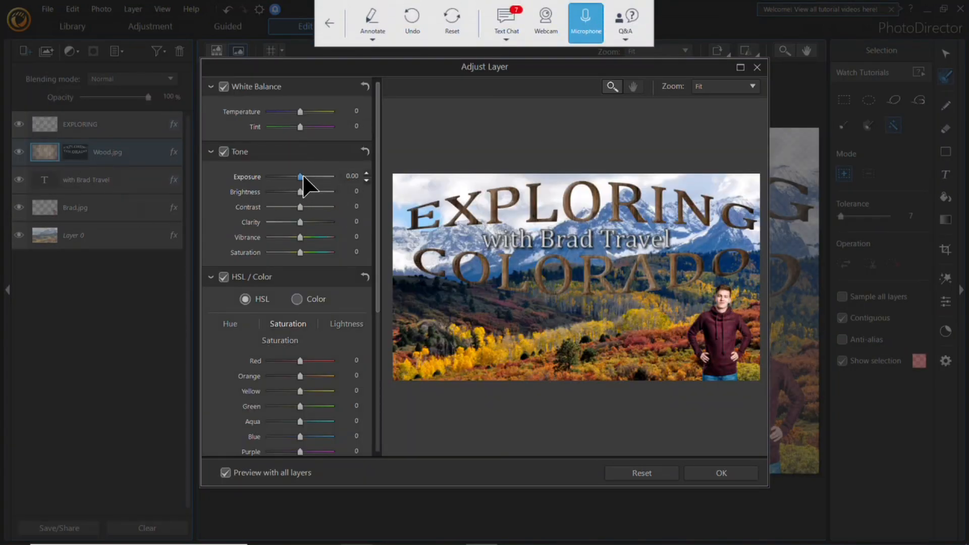
mouse_move(306, 177)
mouse_down()
mouse_move(319, 175)
mouse_move(292, 190)
mouse_move(307, 185)
mouse_up()
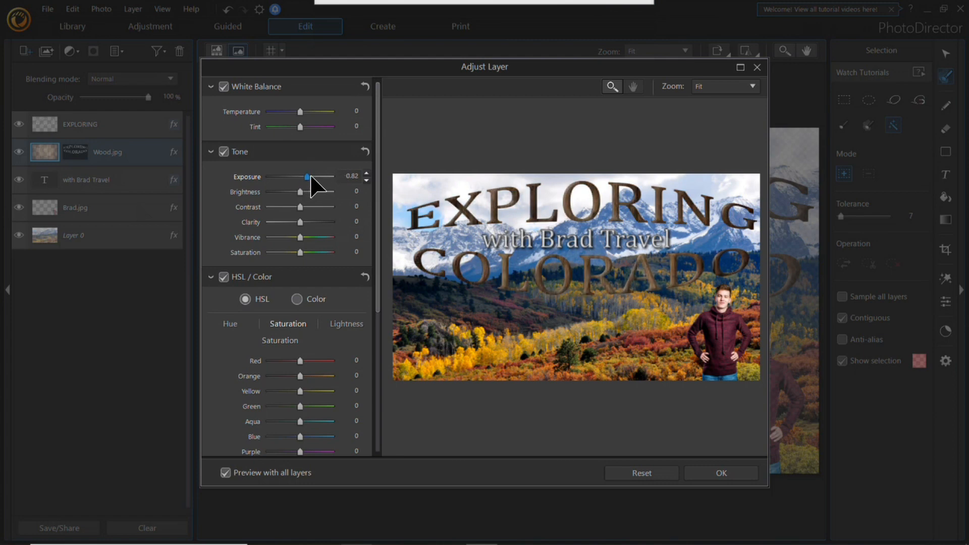
drag(301, 237, 303, 232)
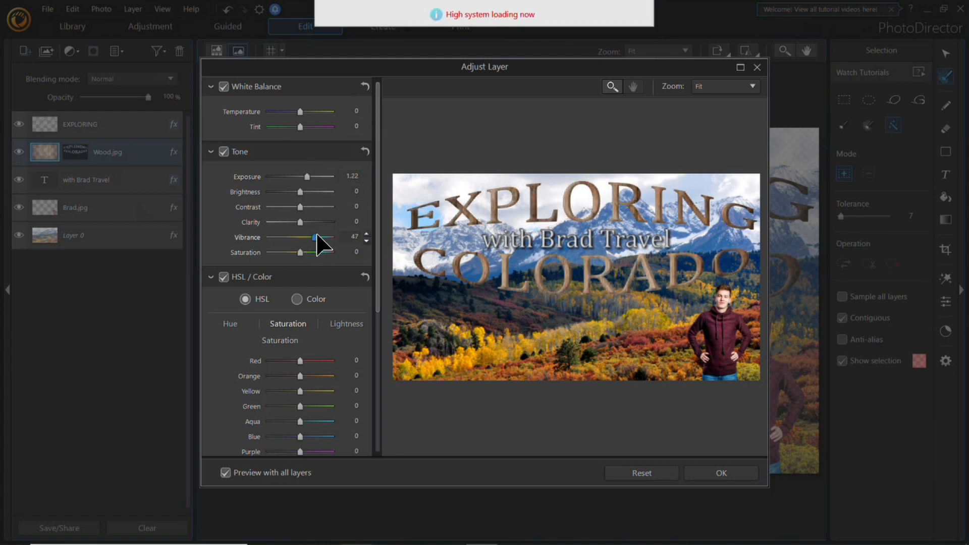
click(300, 190)
click(722, 475)
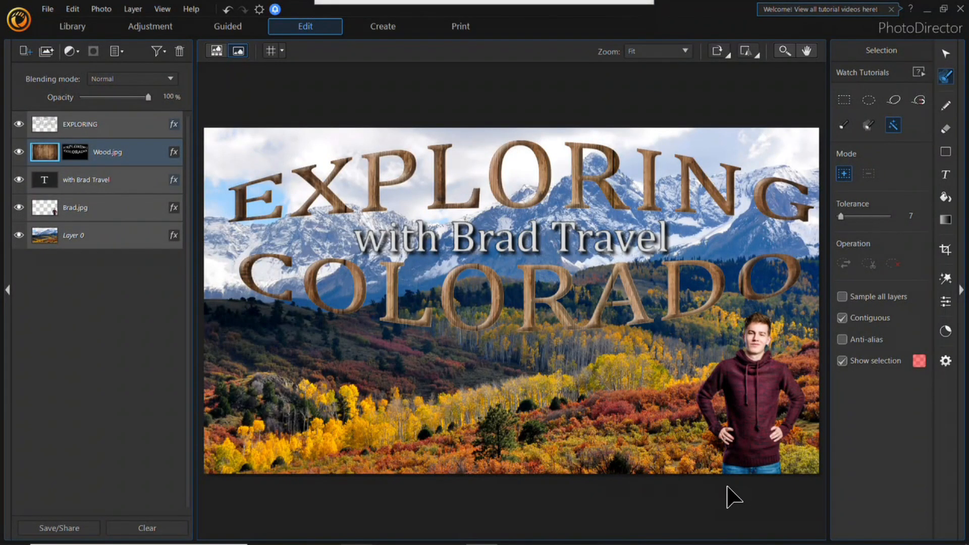
Step: Apply hand-drawn frame template 30 to the Colorado composition as a new layer
click(948, 277)
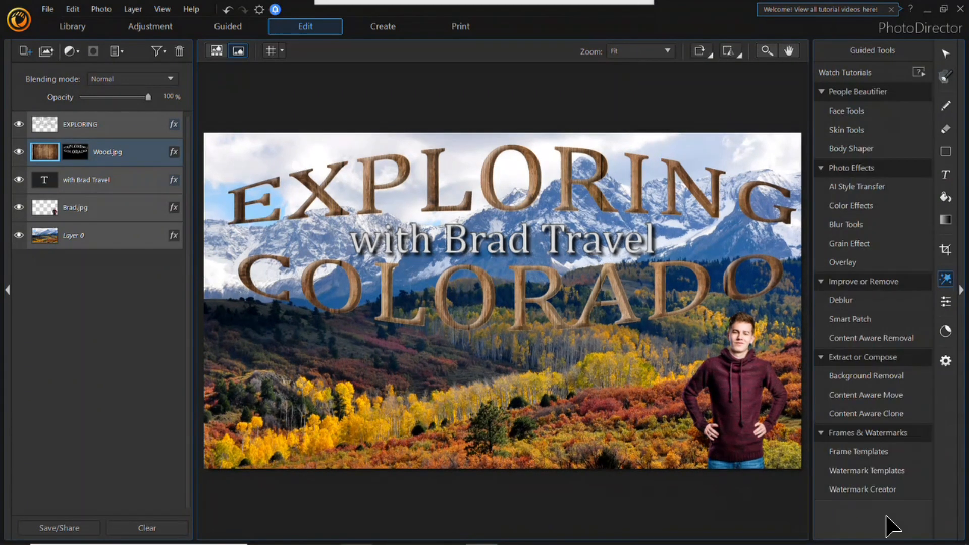
click(890, 450)
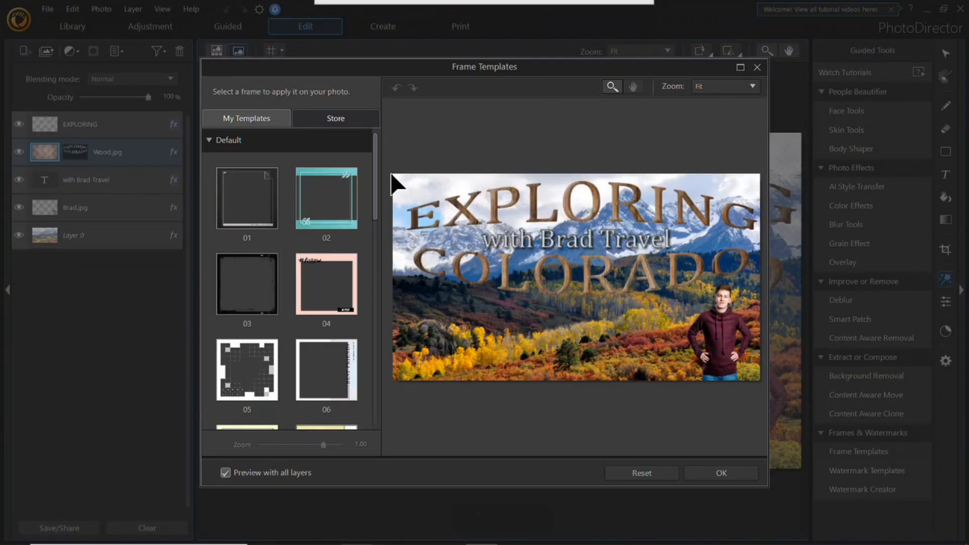
drag(376, 210, 385, 471)
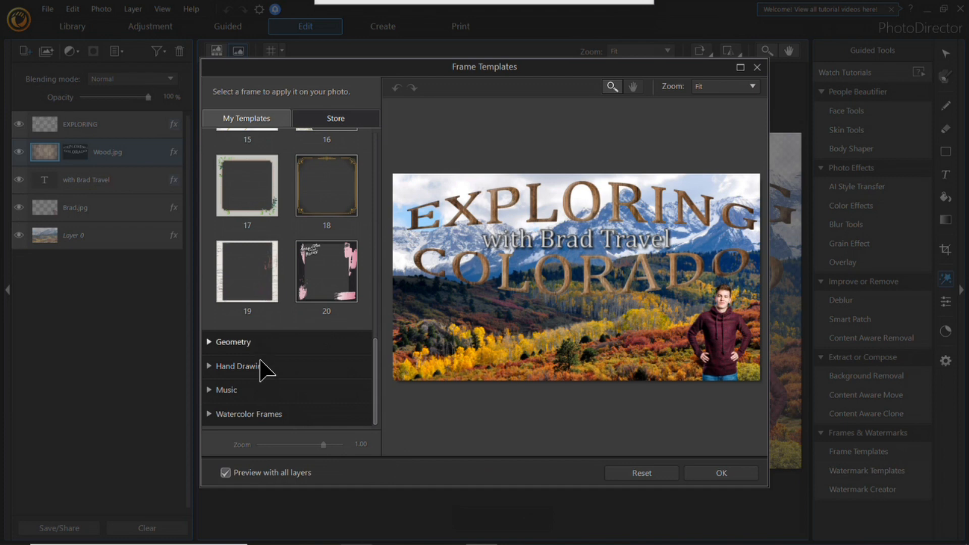
click(290, 366)
drag(376, 222, 378, 306)
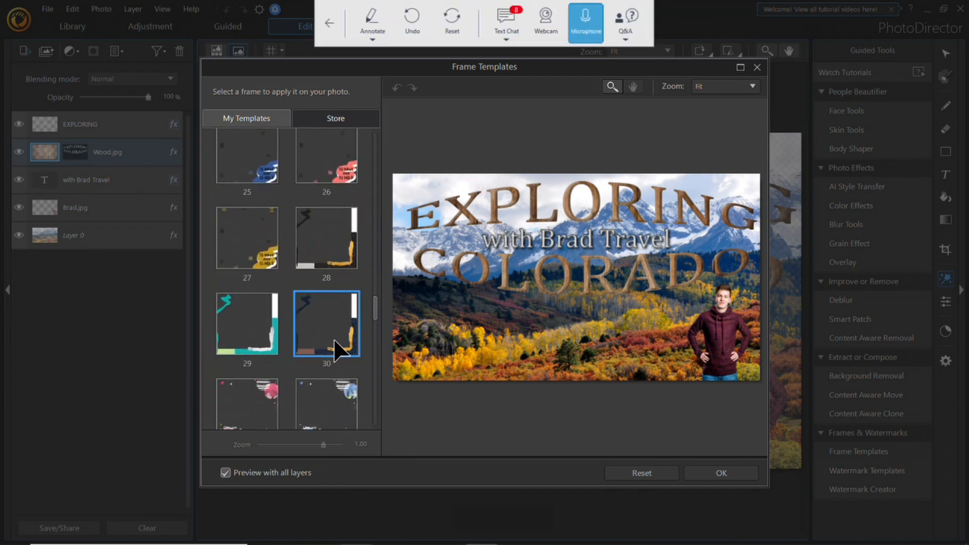
click(356, 349)
click(721, 474)
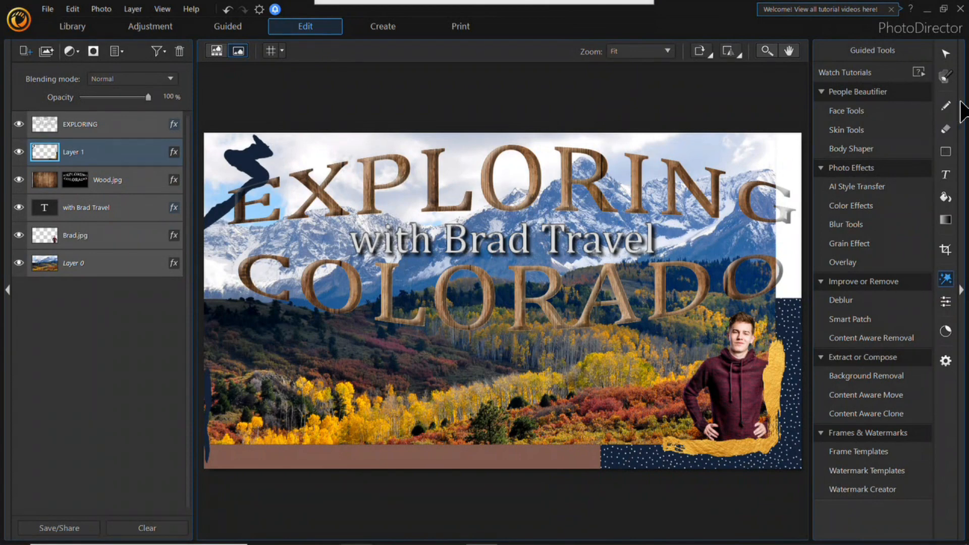
Step: Enlarge the frame from its upper corner and move its layer below Brad.jpg in the layer stack
click(945, 54)
drag(204, 131, 59, 35)
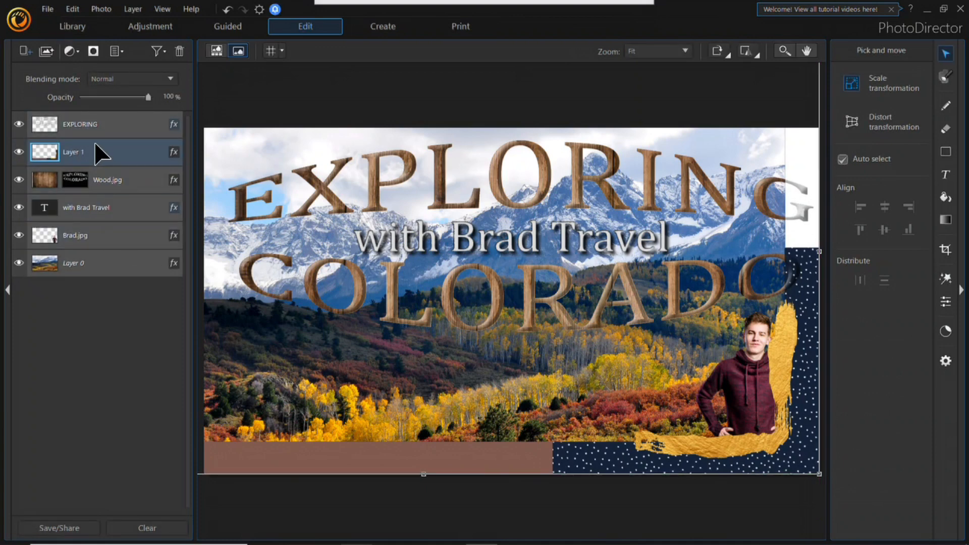
mouse_move(96, 150)
mouse_down()
mouse_move(103, 284)
mouse_move(106, 250)
mouse_up()
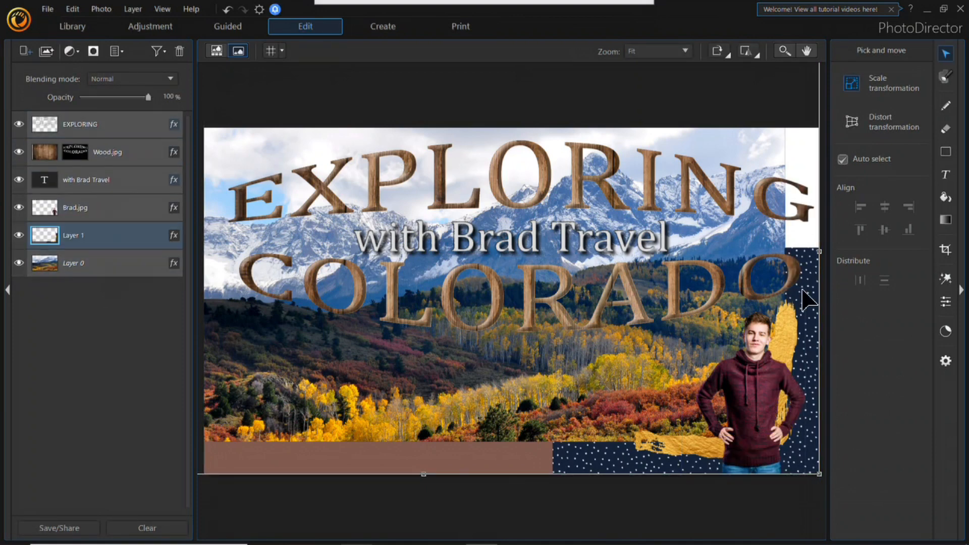
click(749, 194)
click(787, 406)
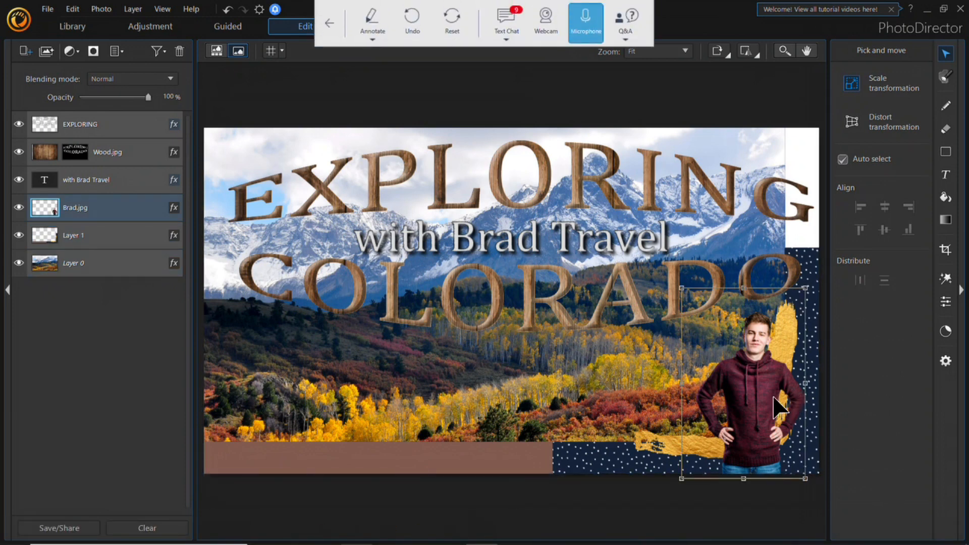
Step: Apply the AI Style Transfer effect Style 01 from Watercolors Vol. 2 to the landscape on Layer 0
click(98, 272)
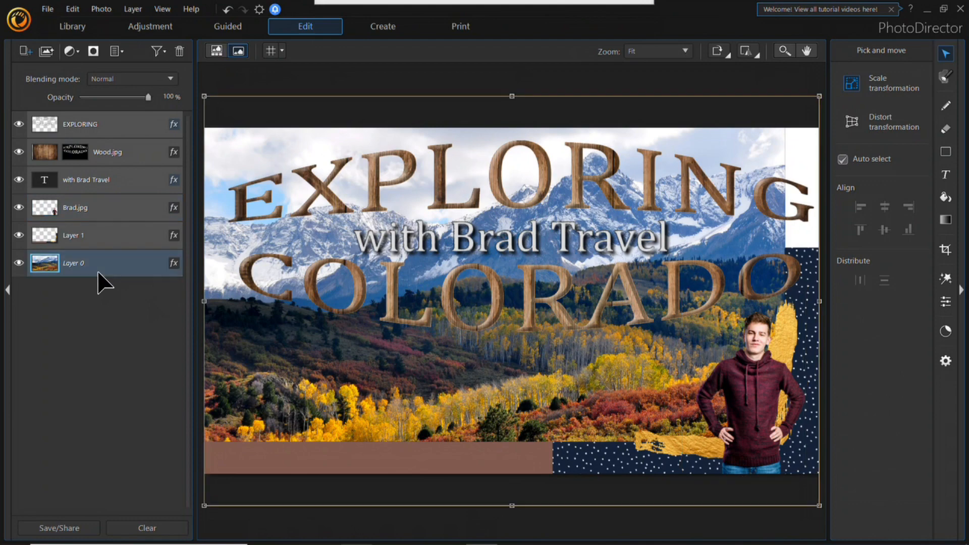
click(945, 279)
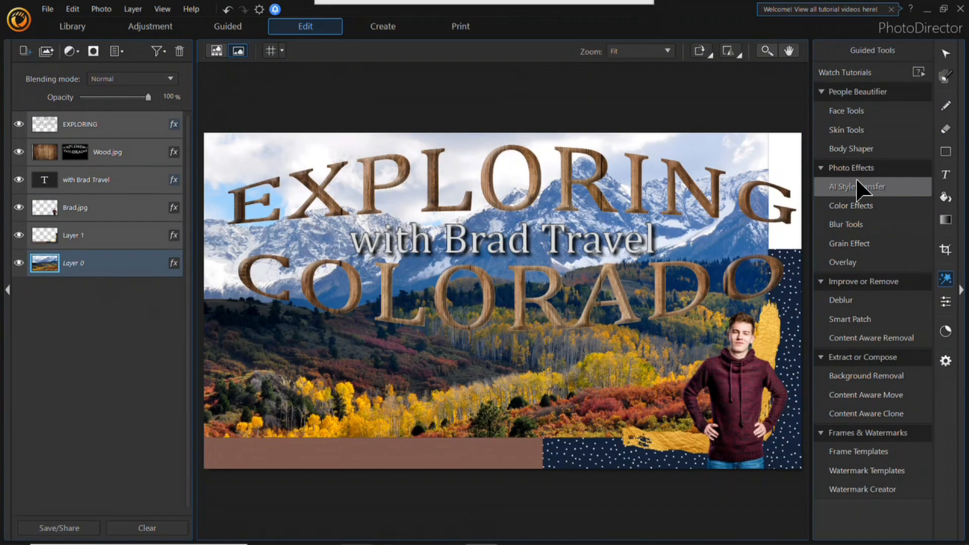
click(859, 187)
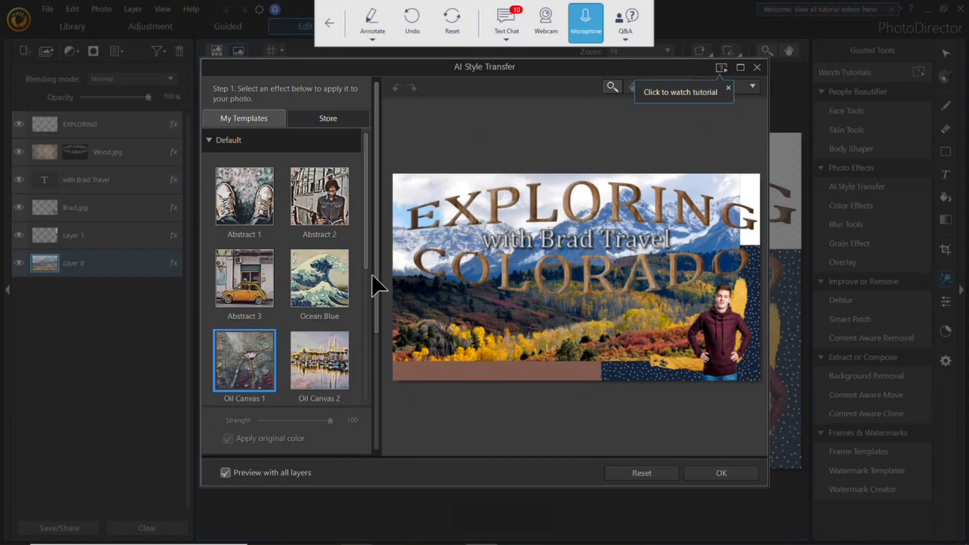
drag(367, 200, 380, 469)
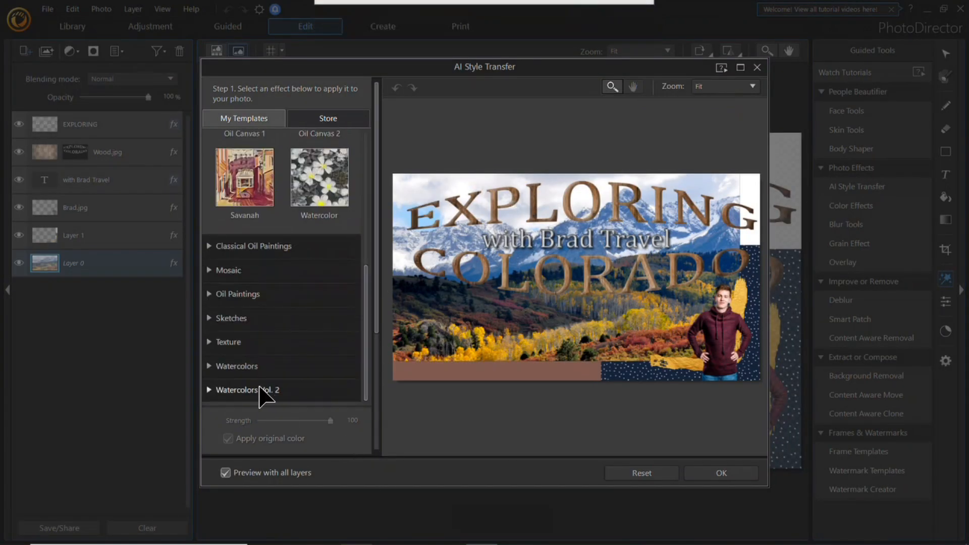
click(262, 366)
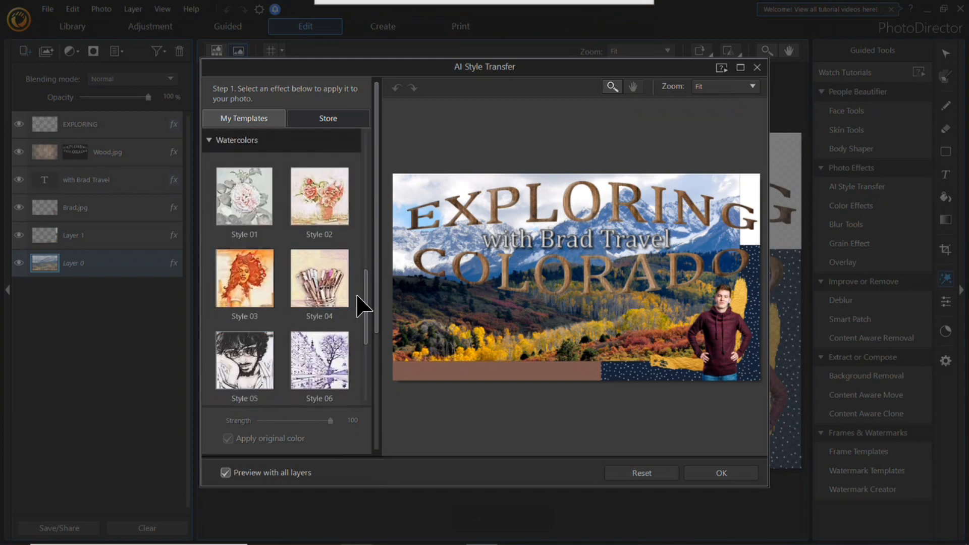
scroll(273, 396, down, 3)
click(273, 395)
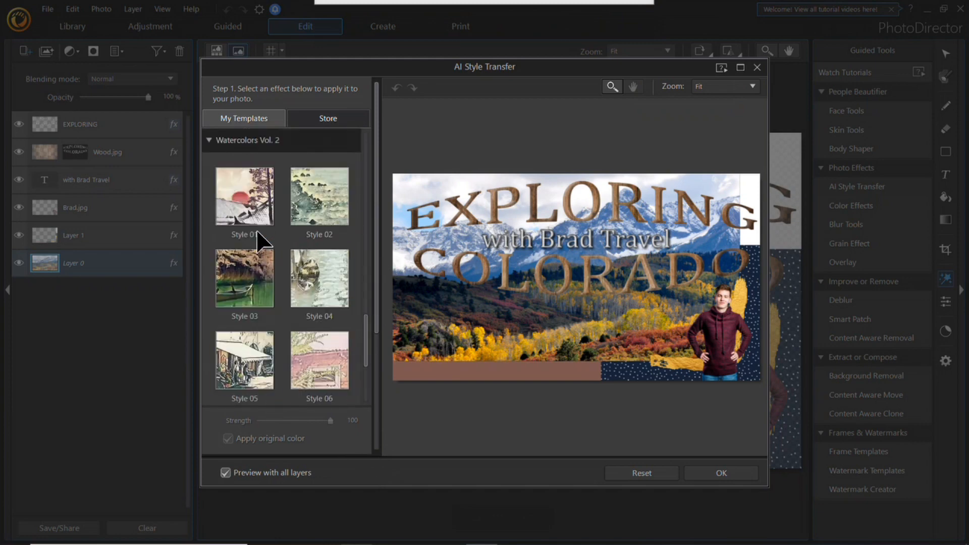
click(243, 220)
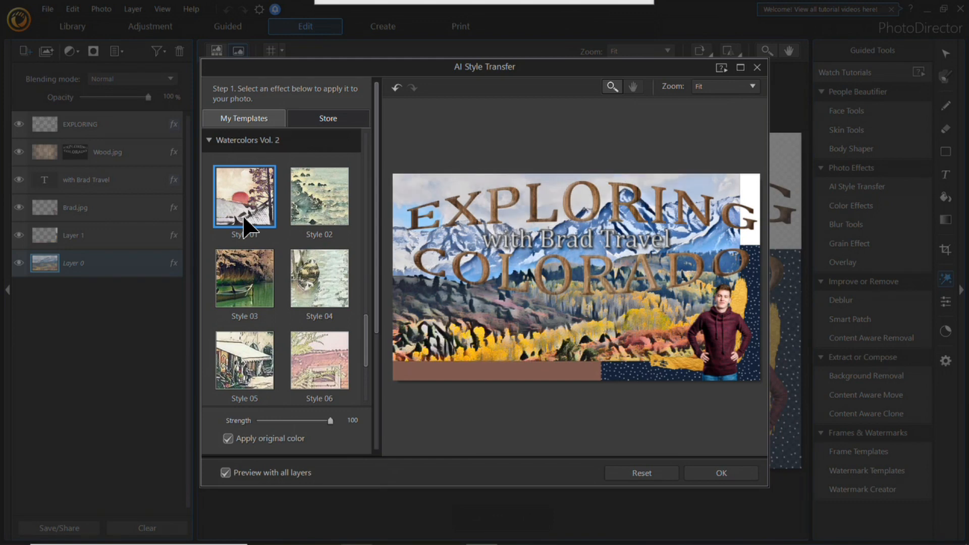
drag(368, 335, 368, 123)
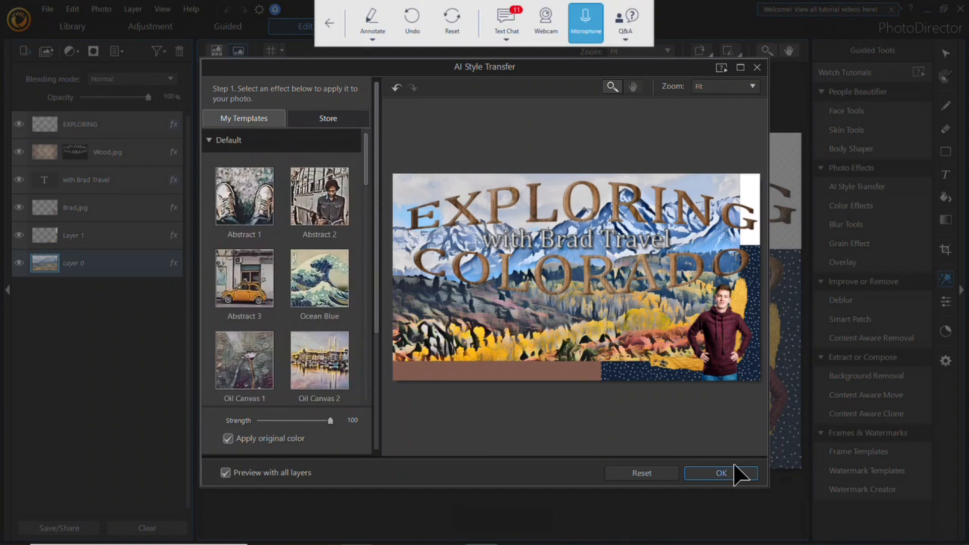
click(752, 475)
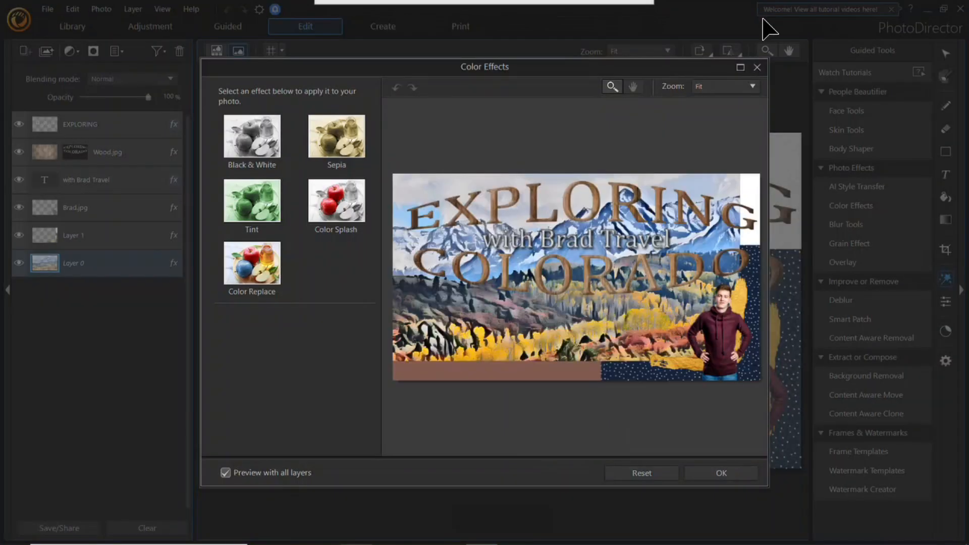
Step: Start a Color Replace effect on the Brad.jpg layer, sampling the maroon hoodie as the color to replace with a tolerance of 42
click(756, 67)
click(102, 211)
click(897, 206)
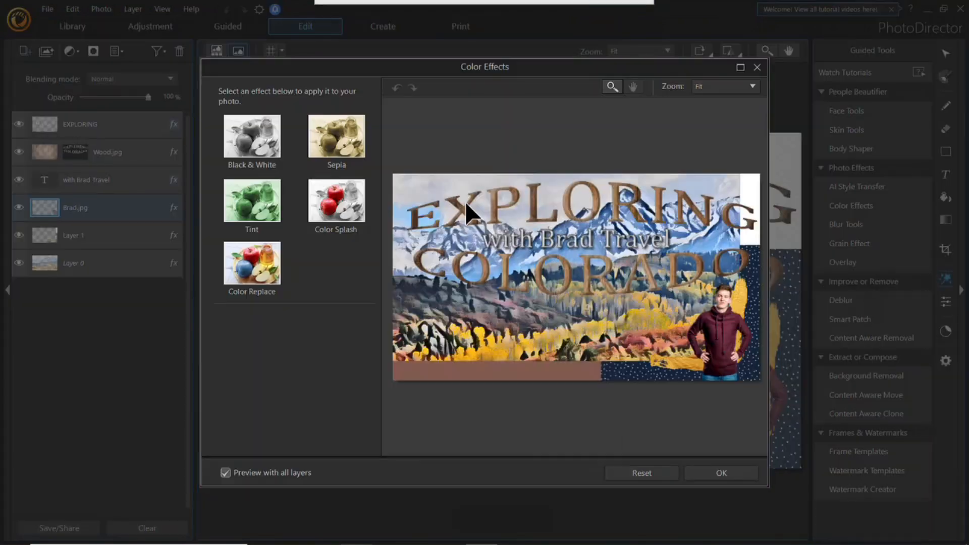
click(270, 277)
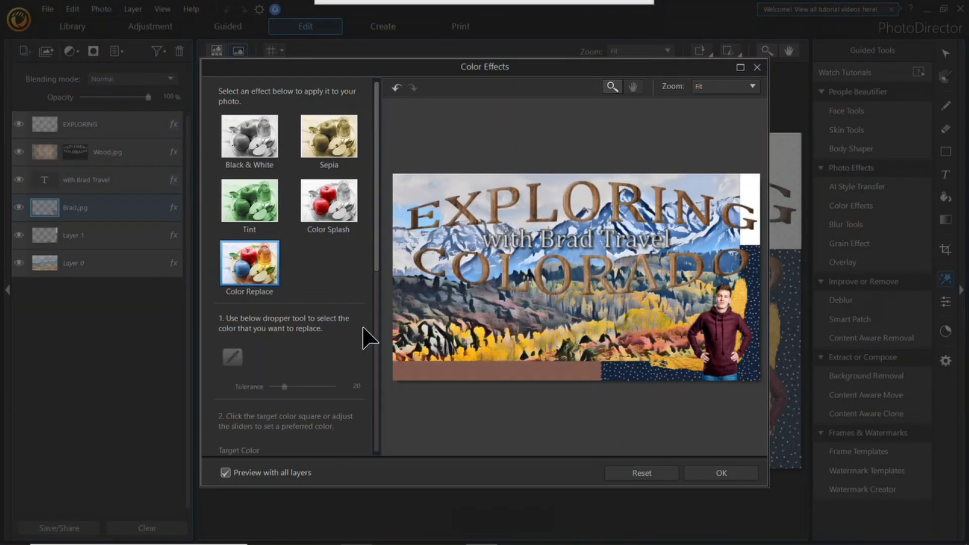
click(727, 328)
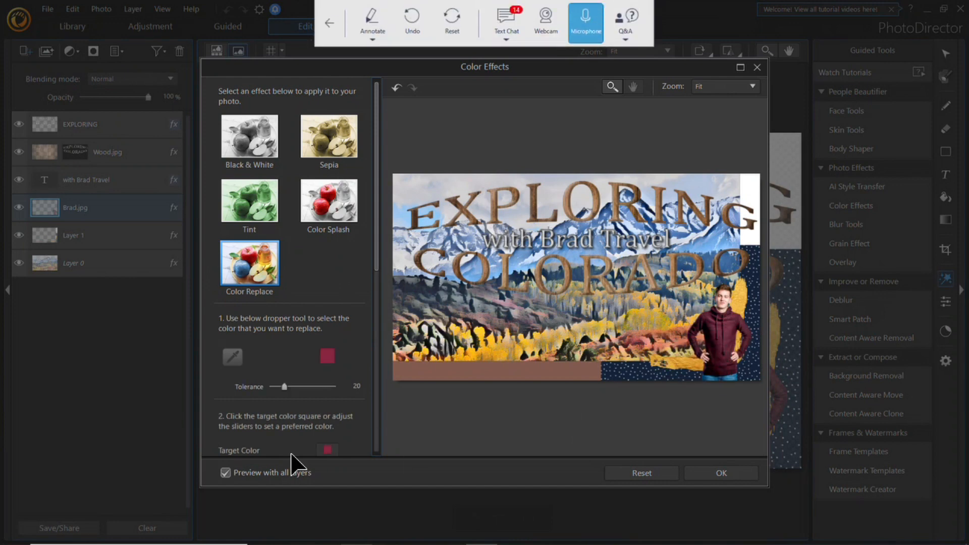
drag(293, 387, 297, 386)
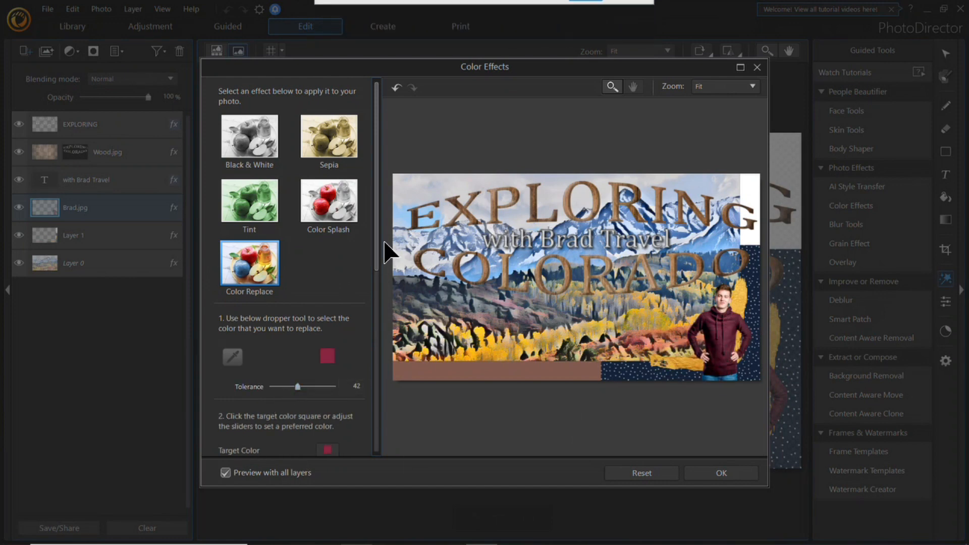
Step: Set the replacement color's hue to 127 to turn the hoodie green, and apply the effect
scroll(285, 333, down, 3)
drag(300, 328, 312, 329)
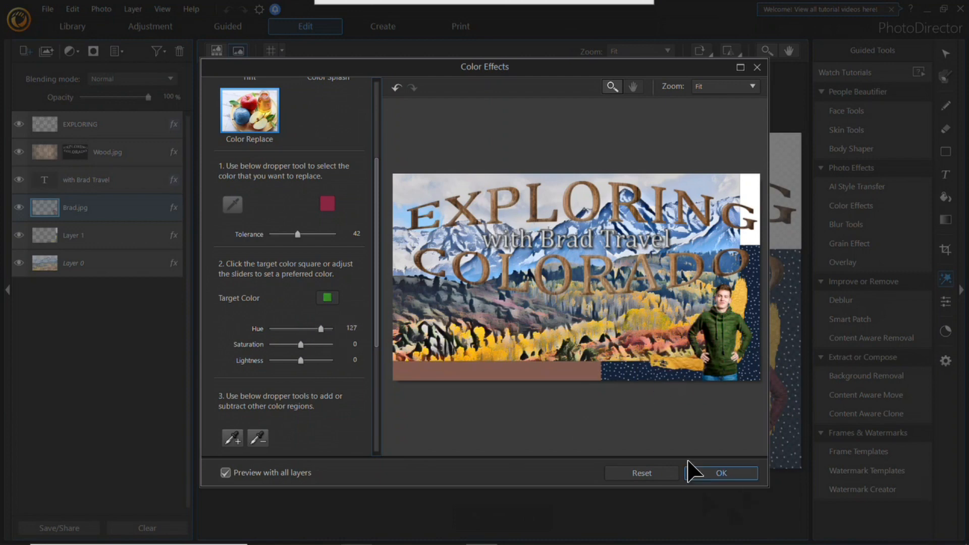
click(722, 472)
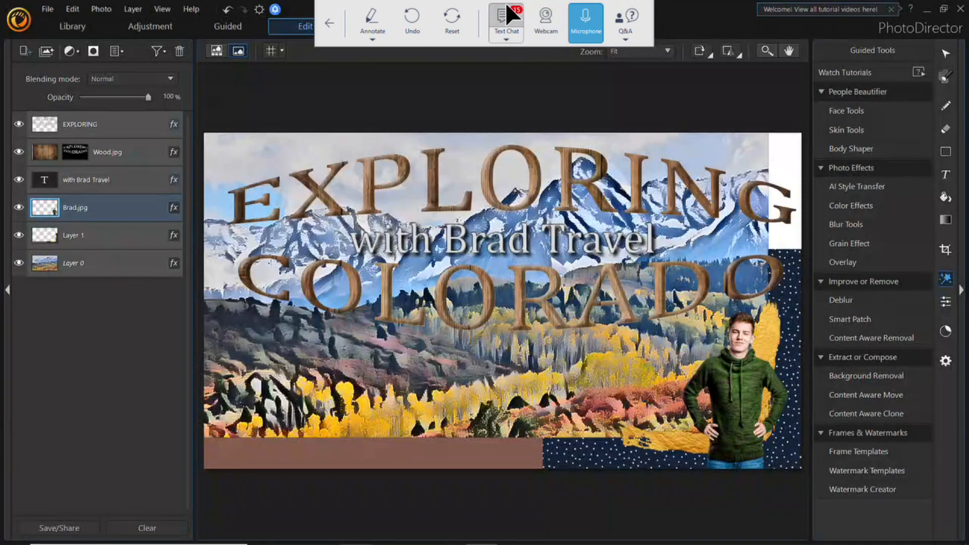
Step: Open the webinar's text chat and read through the recent viewer messages
click(506, 6)
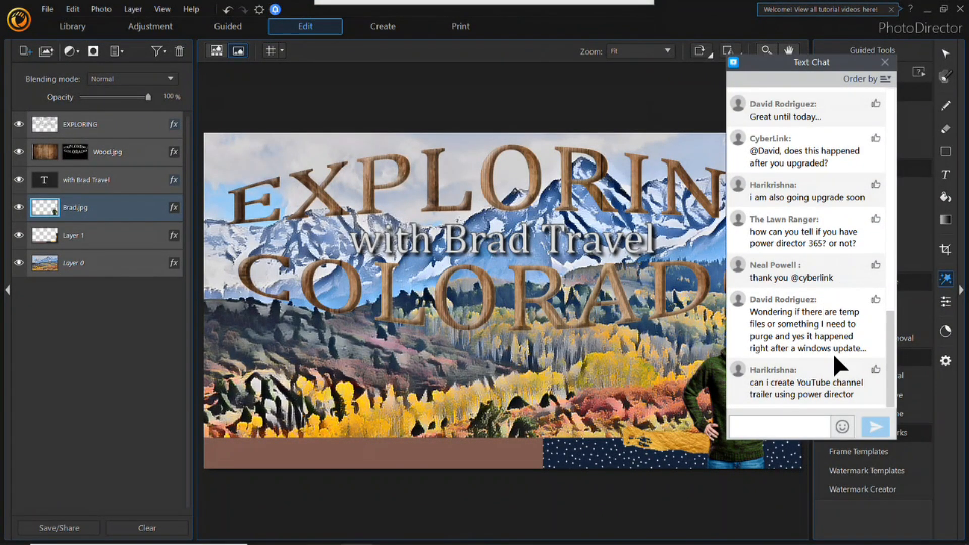
scroll(890, 287, up, 3)
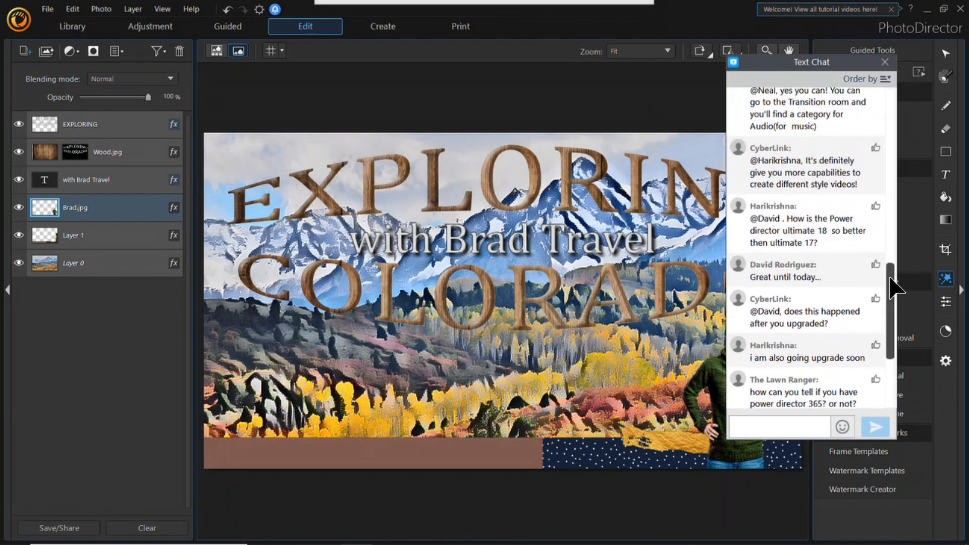
drag(891, 286, 890, 278)
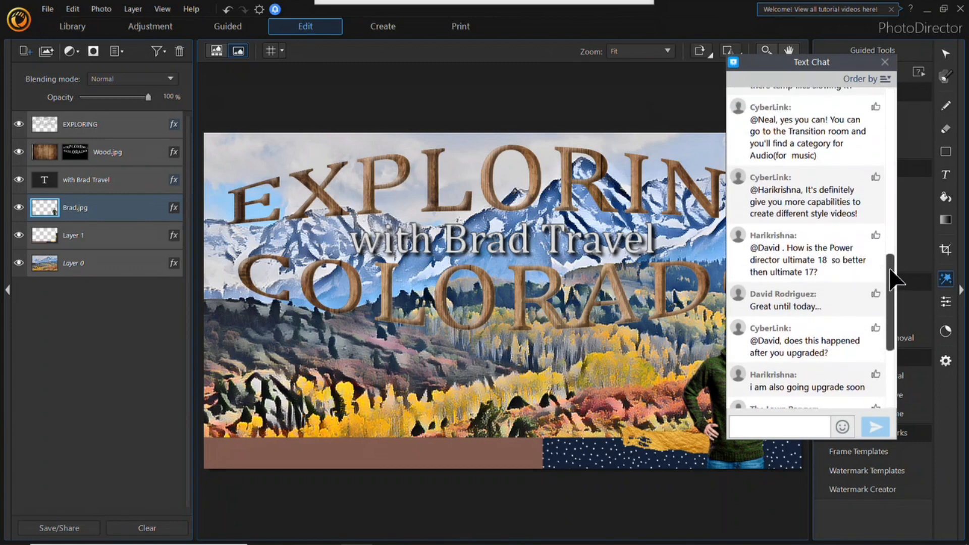
drag(889, 269, 929, 386)
drag(894, 231, 929, 540)
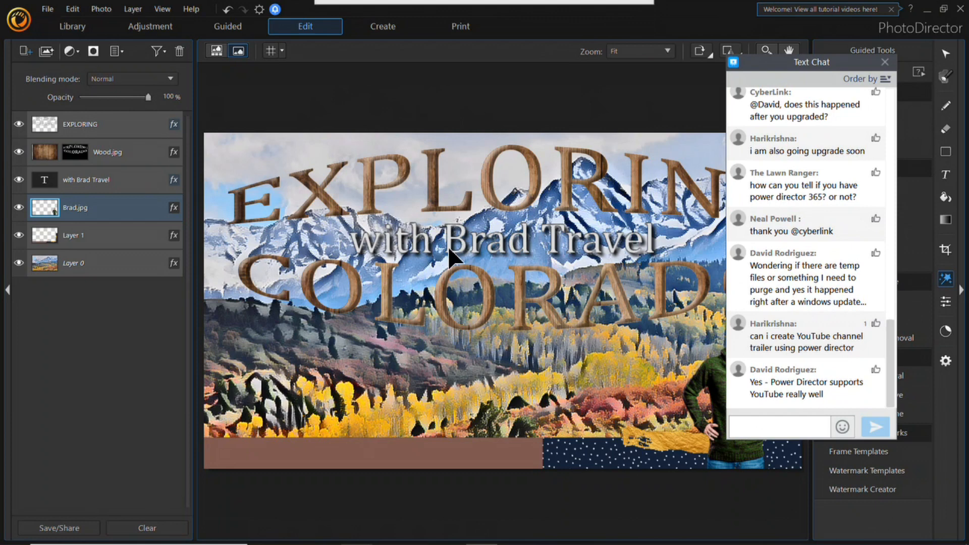
Step: Close PhotoDirector without saving the changes as a virtual copy, and shift the Webinar folder window aside
click(961, 8)
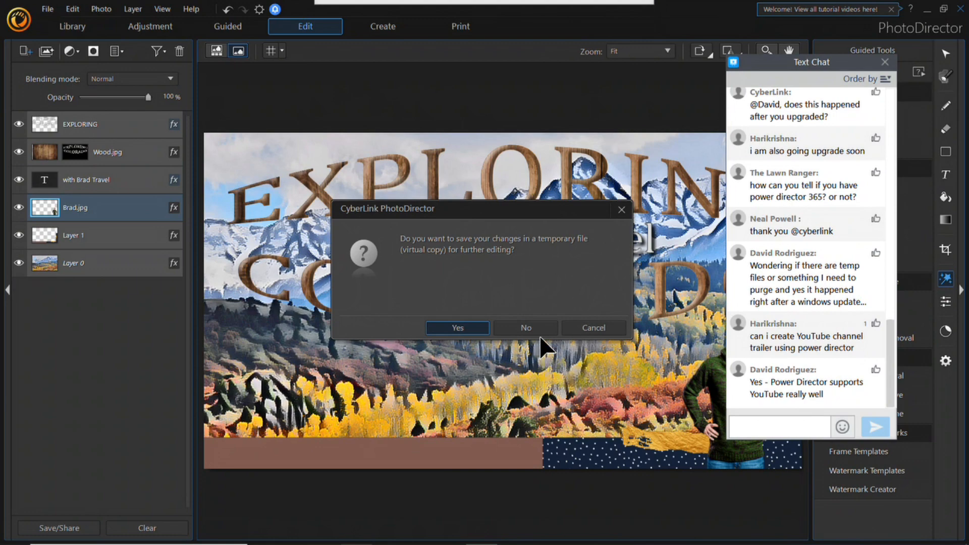
click(525, 328)
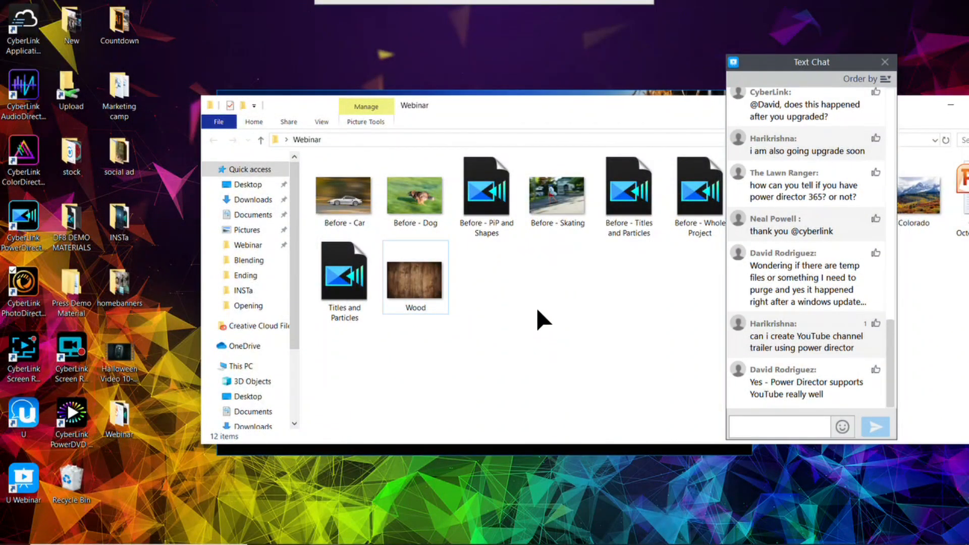
drag(628, 101, 531, 107)
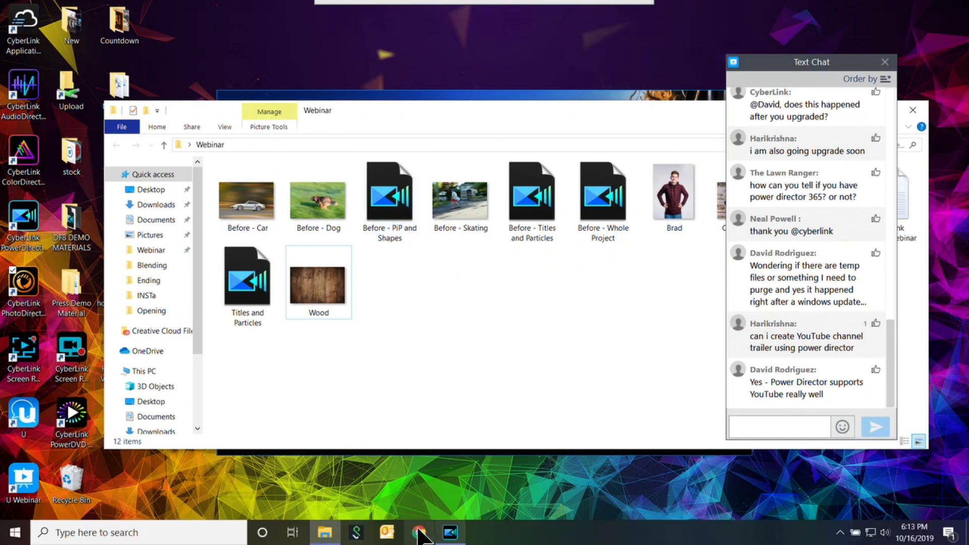
Step: Return to the webinar presentation and advance to the Motion Graphic Titles slide
click(330, 23)
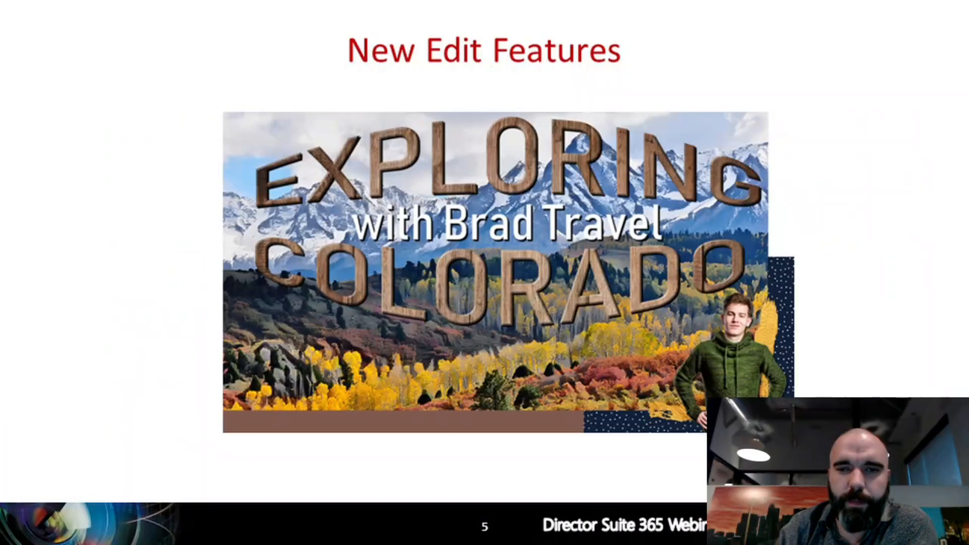
key(Right)
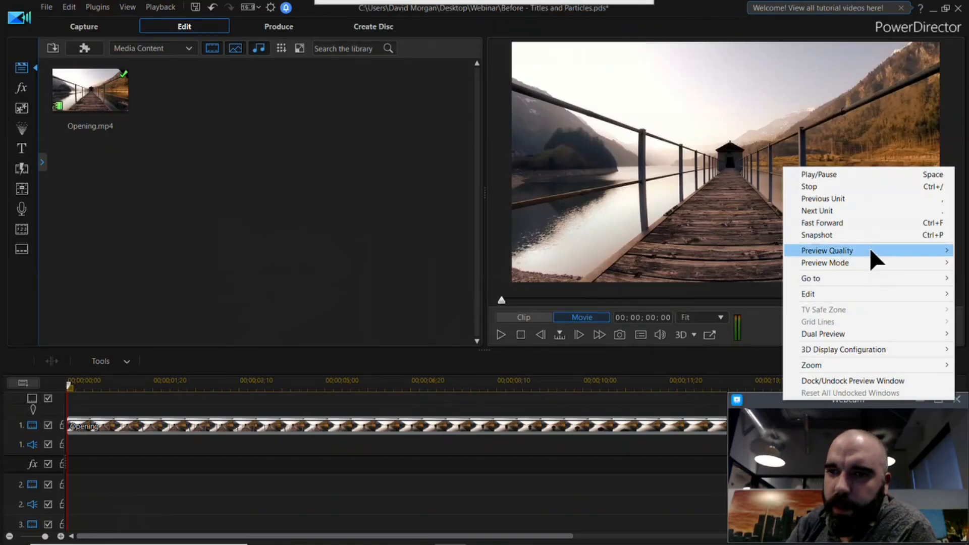
Step: Switch to PowerDirector and review the preview quality options and the default durations in the Editing preferences
mouse_move(871, 248)
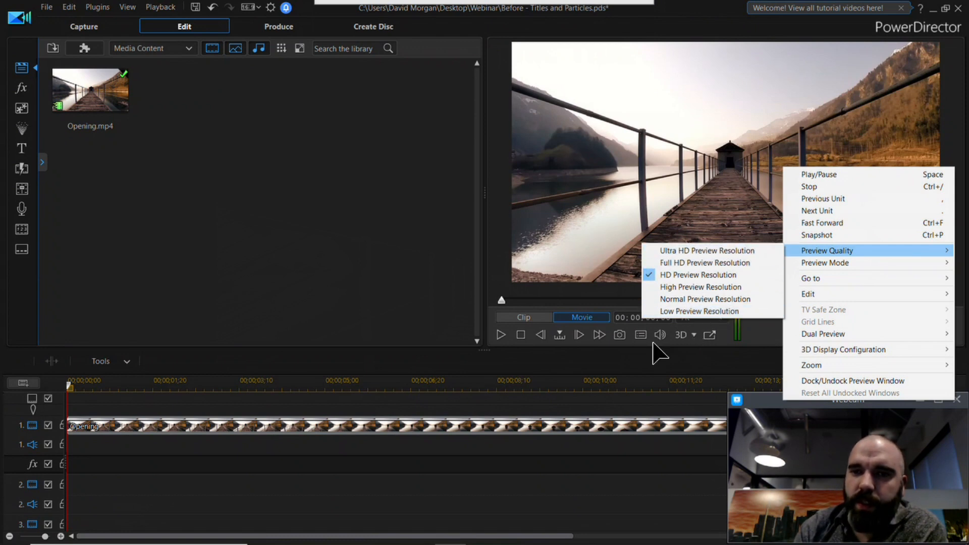
click(508, 283)
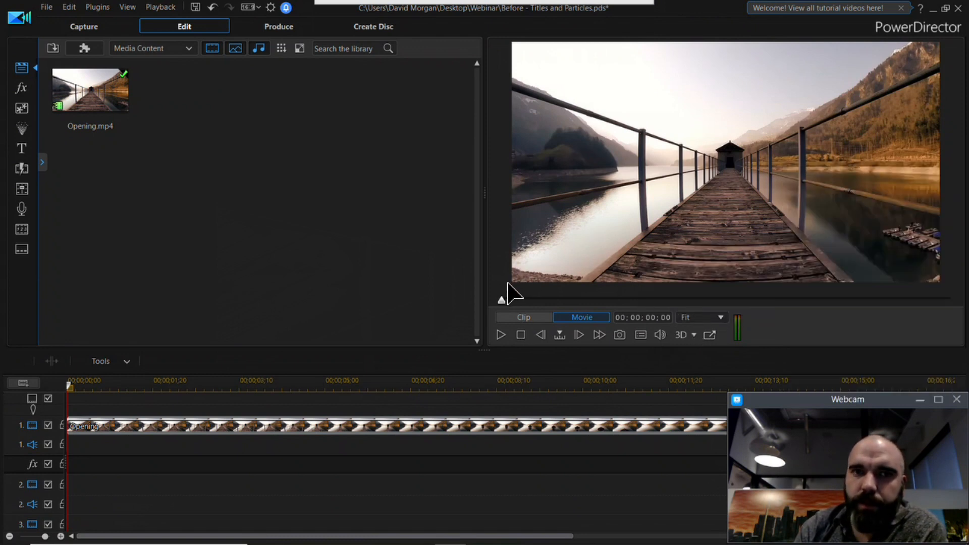
click(271, 8)
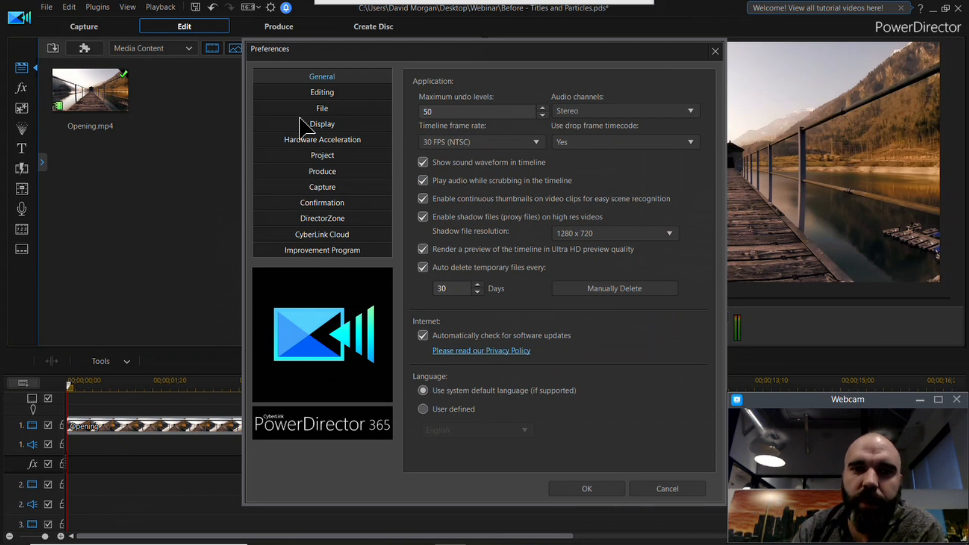
click(323, 90)
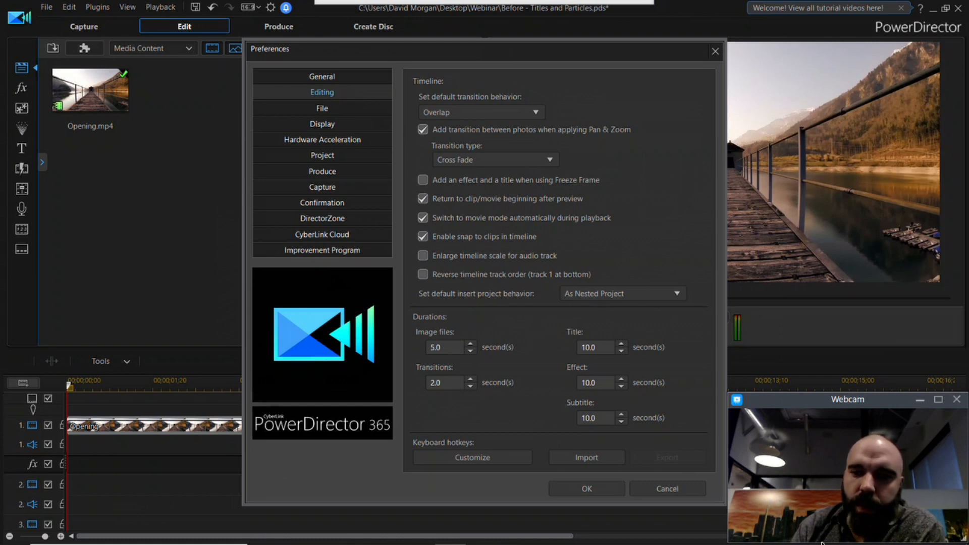
click(585, 490)
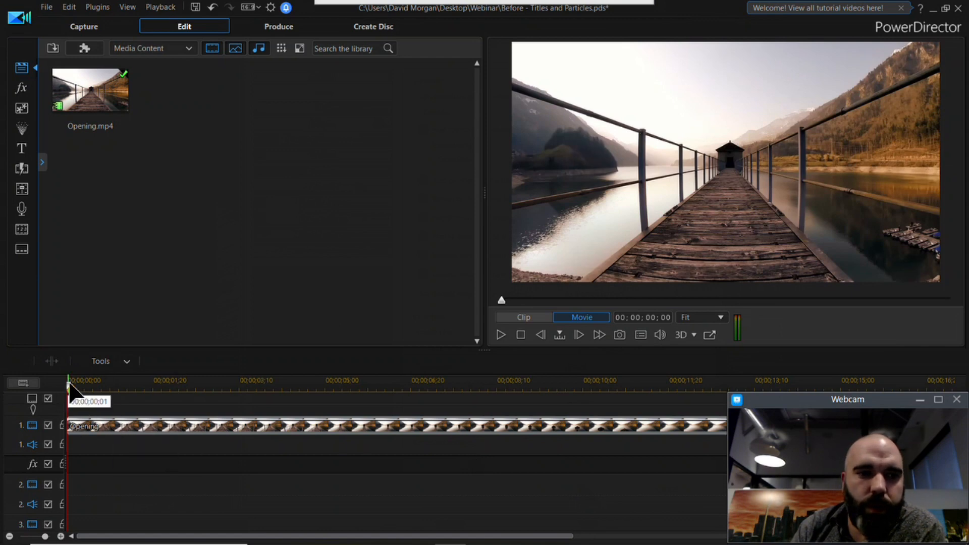
drag(69, 385, 8, 429)
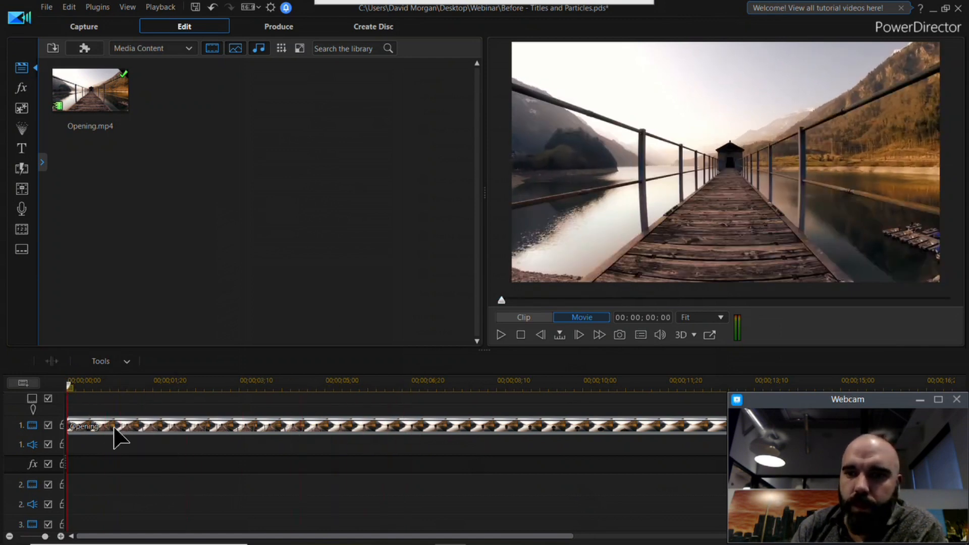
Step: Show the library preview window and scrub Opening.mp4 to 00;00;07;14
click(127, 7)
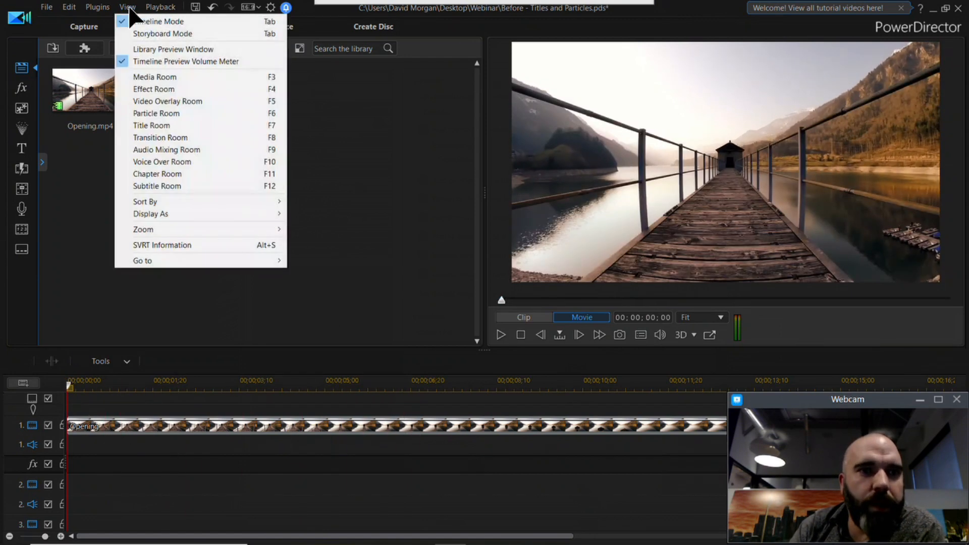
click(169, 49)
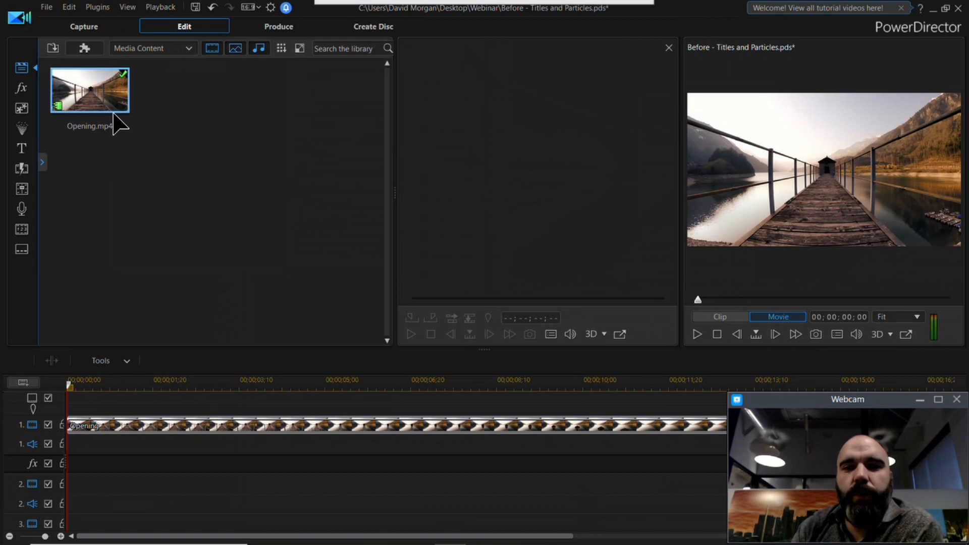
drag(483, 293, 559, 296)
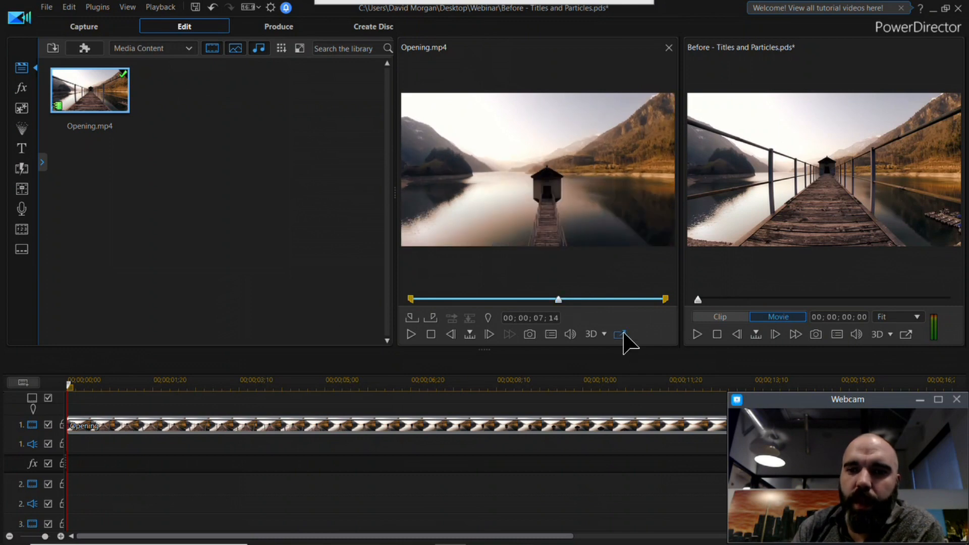
Step: Undock the library preview window, then dock it again and close it
click(620, 334)
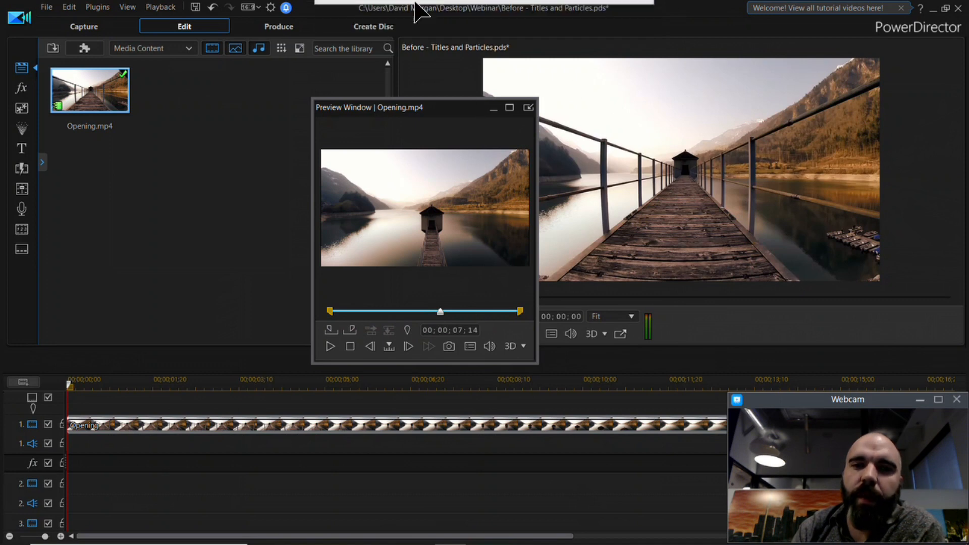
click(528, 107)
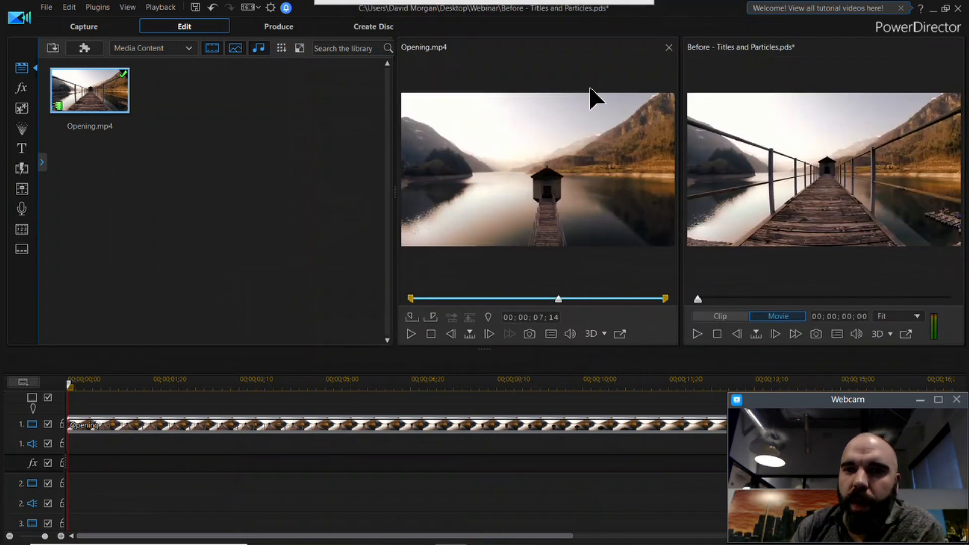
click(669, 48)
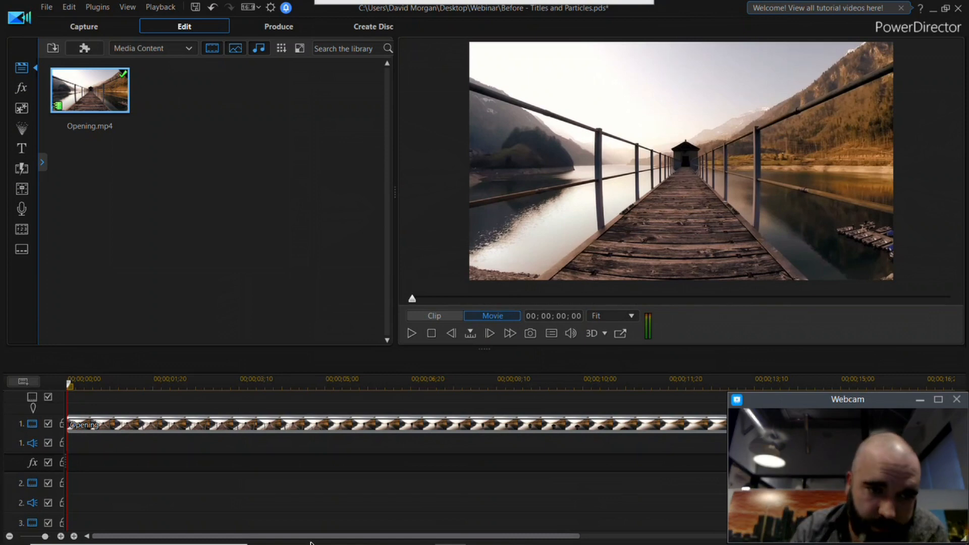
Step: Trim the end of the Opening clip on track 1 to 00;00;08;29 and return the playhead to the start
click(10, 536)
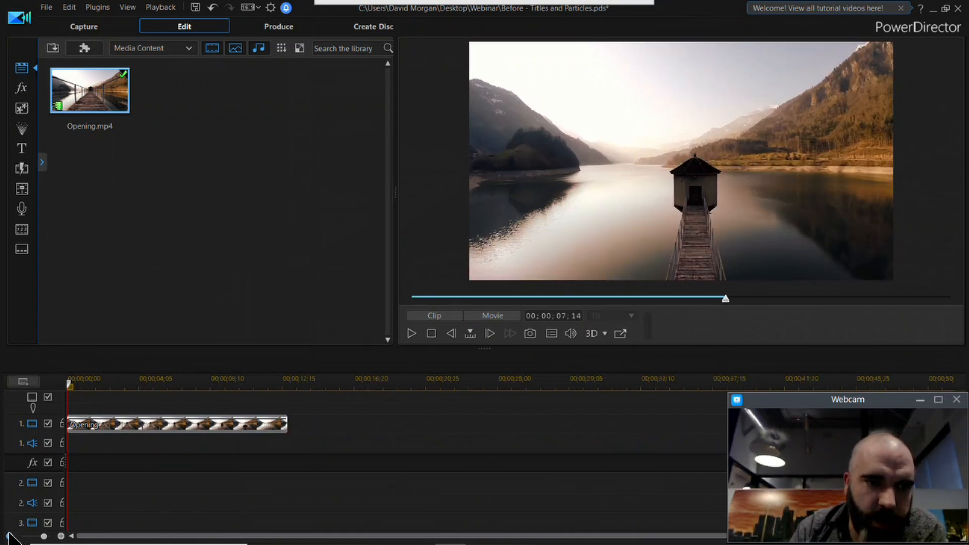
click(80, 385)
drag(81, 383, 240, 433)
click(288, 424)
click(278, 424)
drag(279, 425, 221, 428)
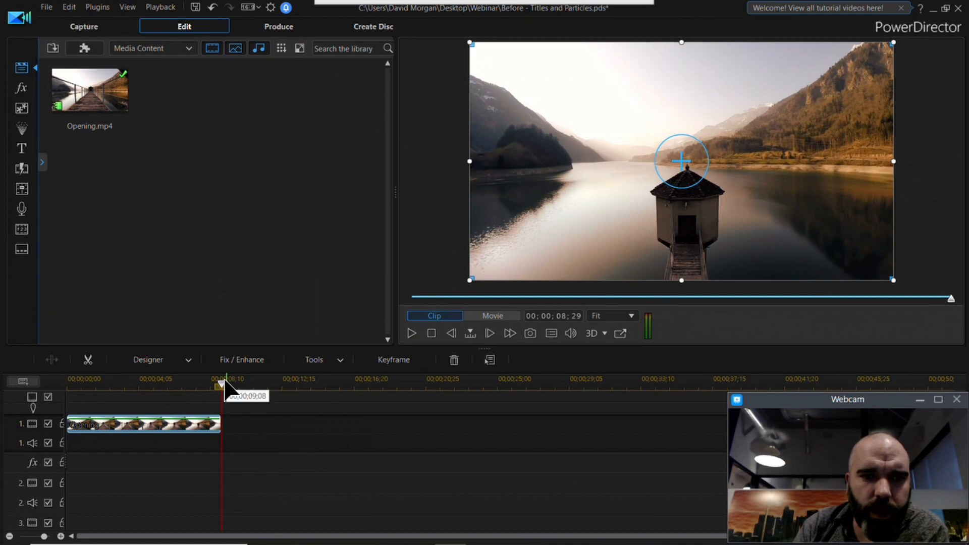
drag(223, 385, 33, 397)
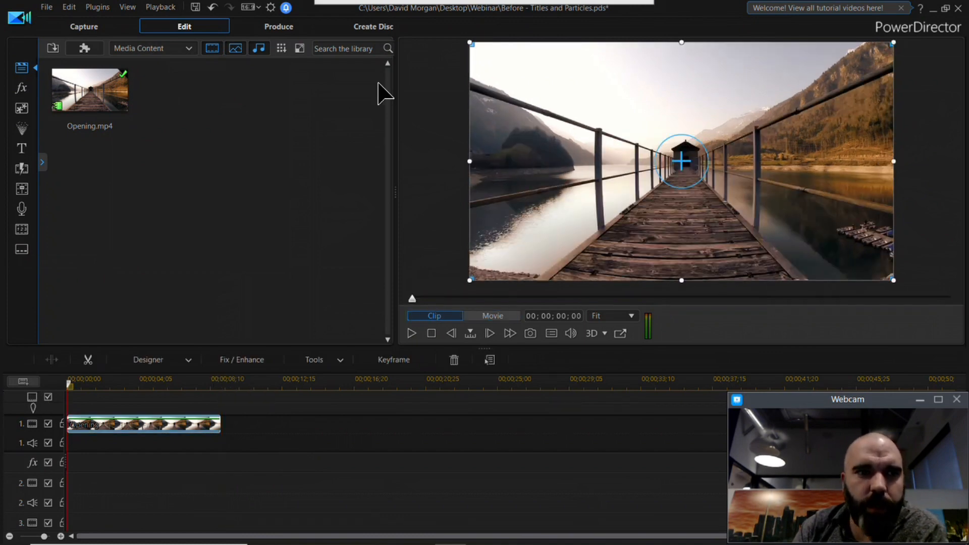
Step: Open the Motion Graphics title category, preview Motion Graphics 002 and 004, and browse the remaining templates
click(24, 151)
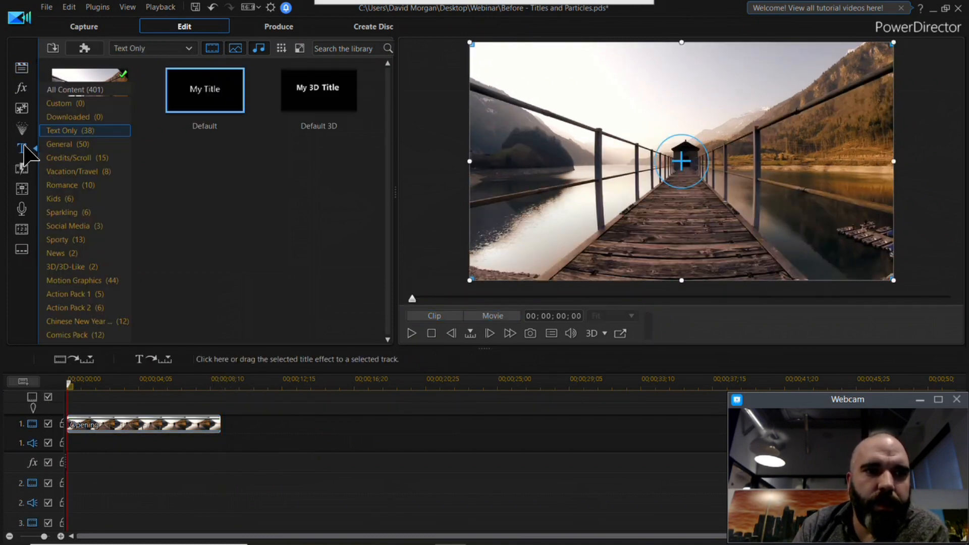
click(92, 281)
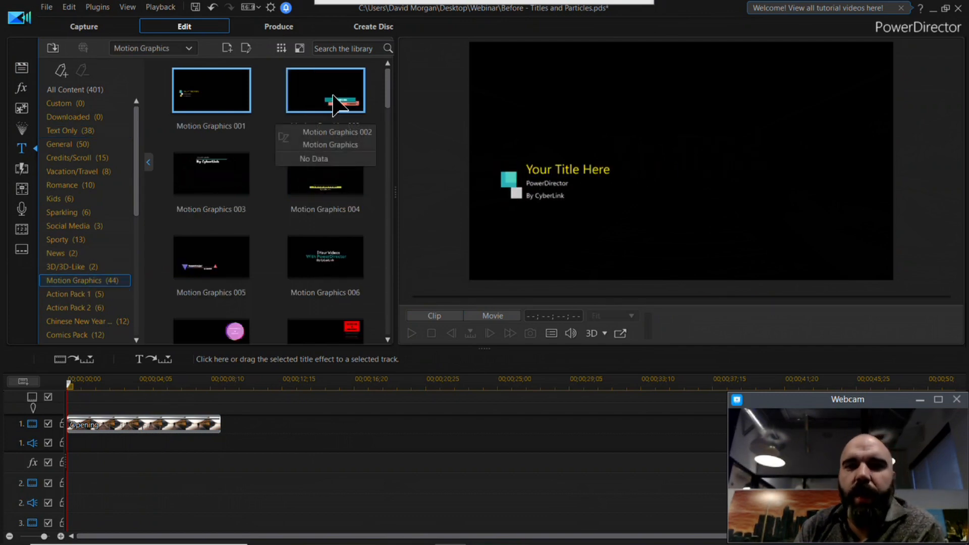
click(334, 104)
click(324, 183)
scroll(307, 237, down, 2)
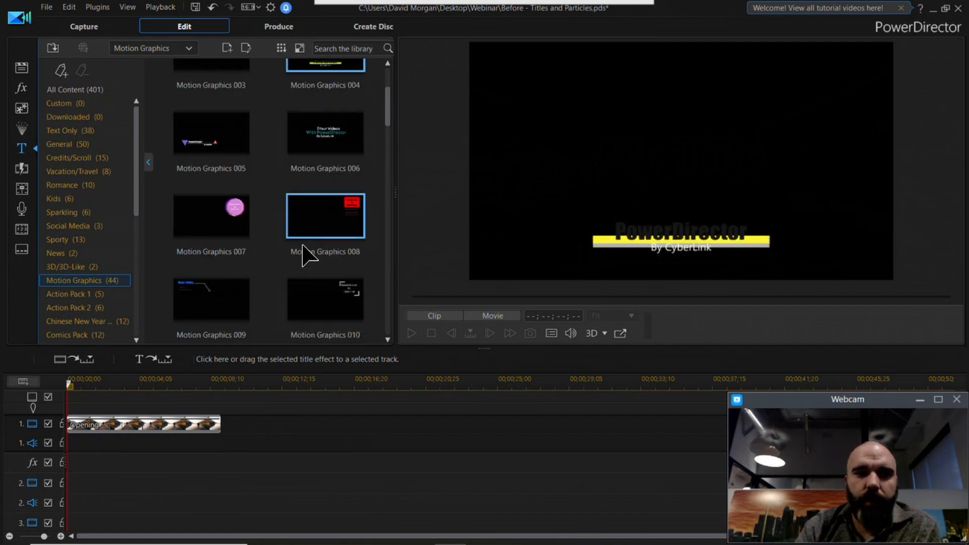
scroll(303, 242, down, 3)
scroll(276, 219, down, 2)
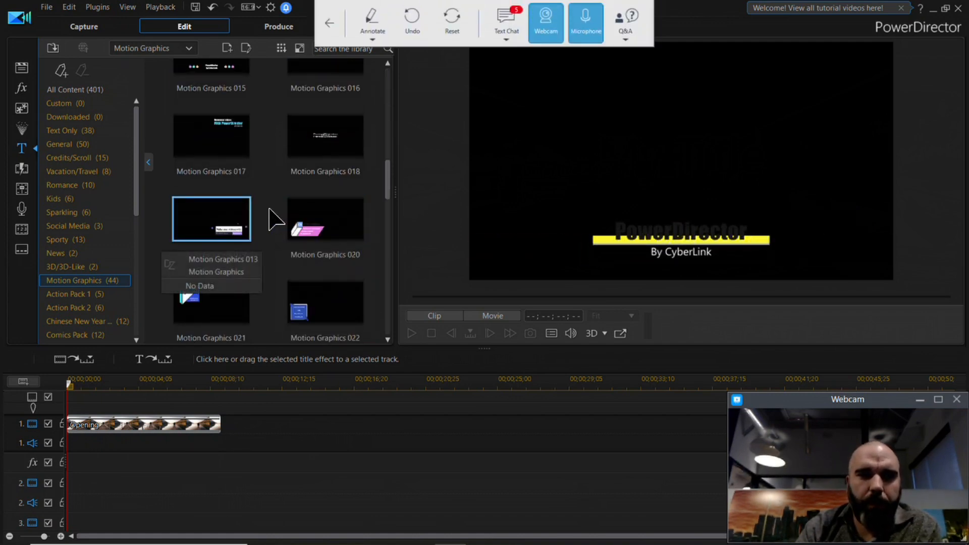
scroll(270, 209, down, 10)
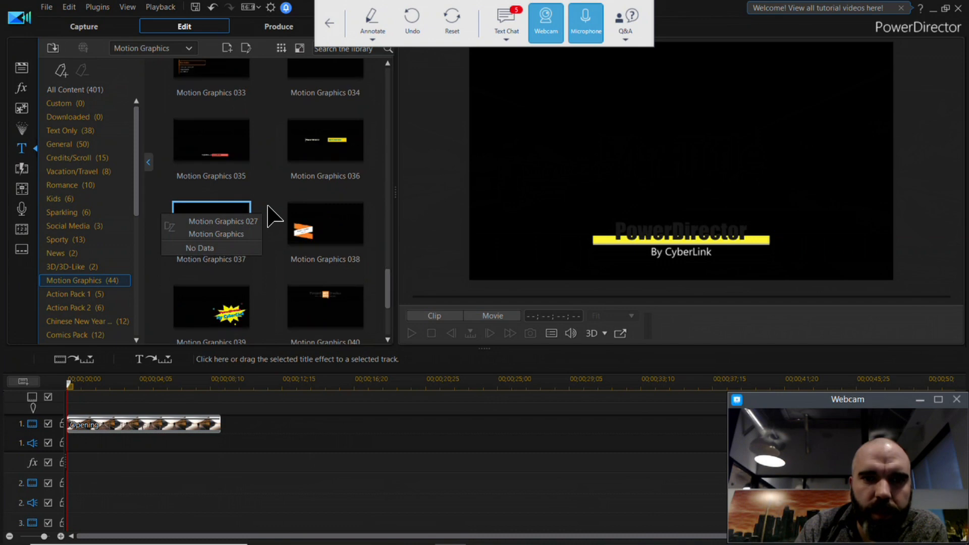
Step: Add the Motion Graphics 036 title at the start of track 2 and show the frame at 00;00;03;12
scroll(275, 216, up, 6)
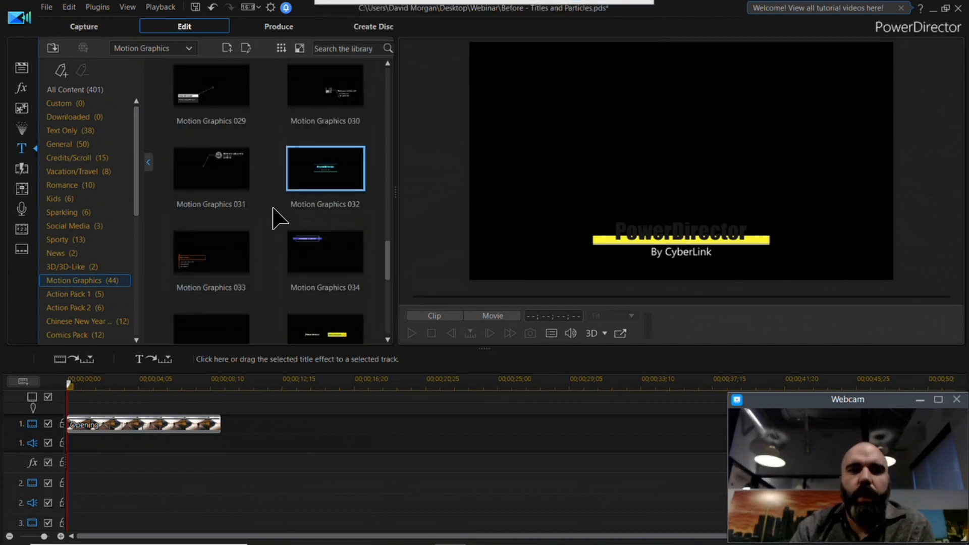
scroll(276, 218, up, 7)
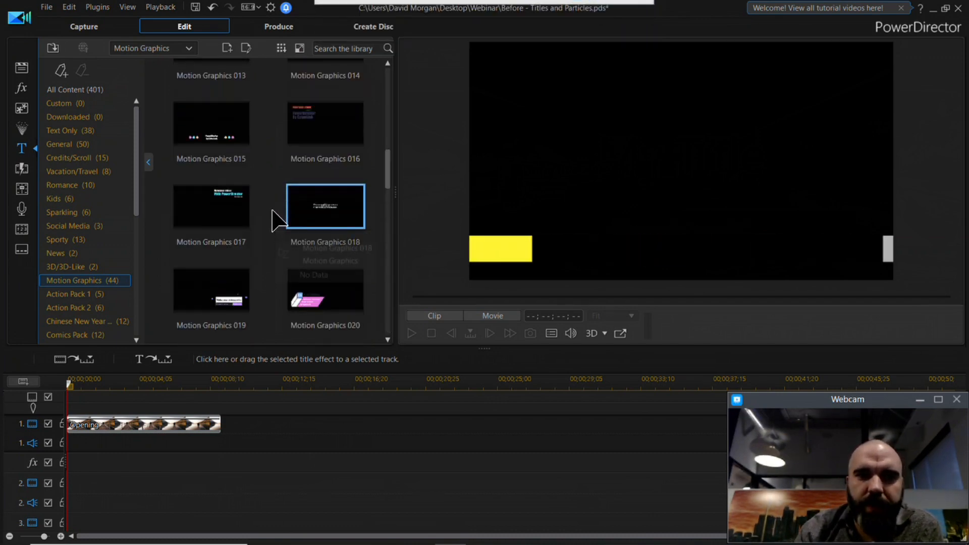
scroll(273, 211, up, 4)
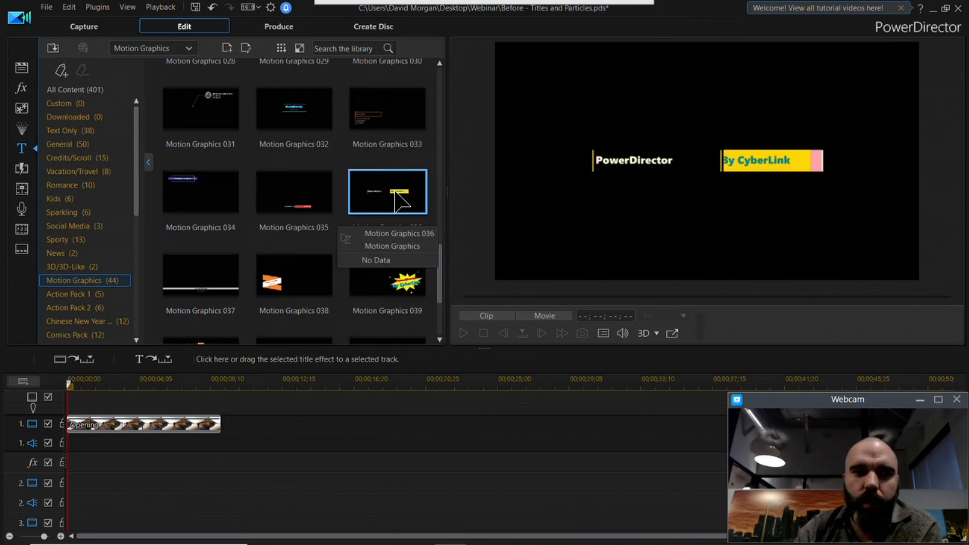
drag(394, 191, 61, 501)
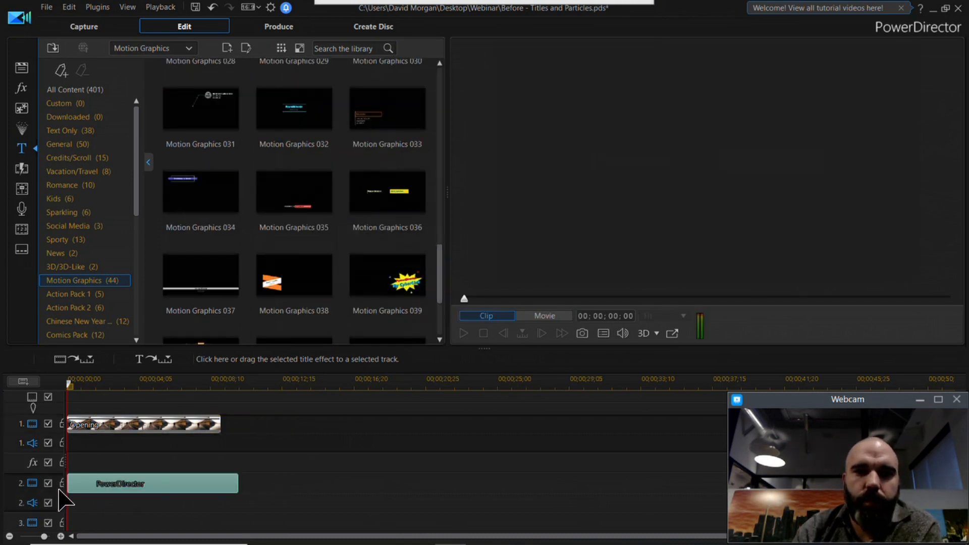
click(125, 387)
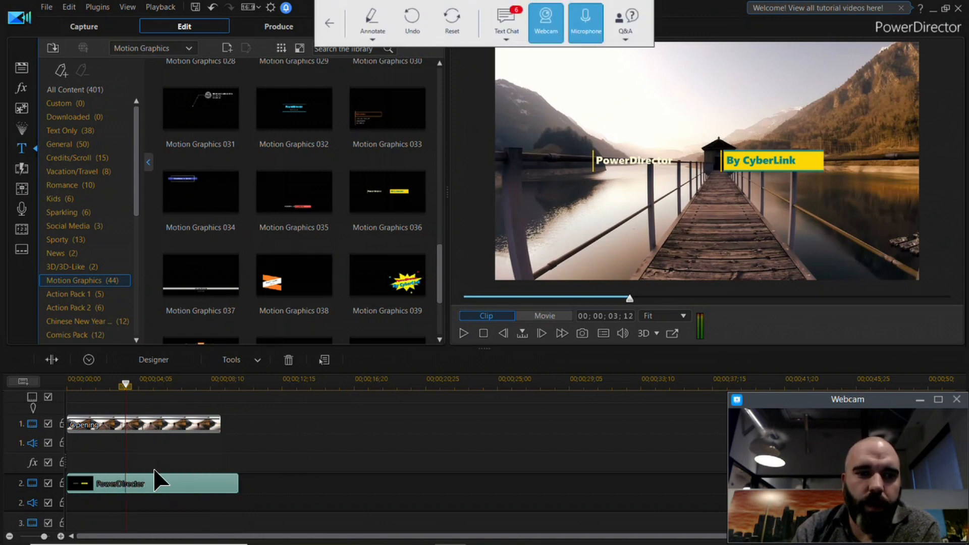
Step: In the Title Designer, move the title up to X 0.501, Y 0.202 and replace the "PowerDirector" text with "Exploring Colorado"
click(163, 357)
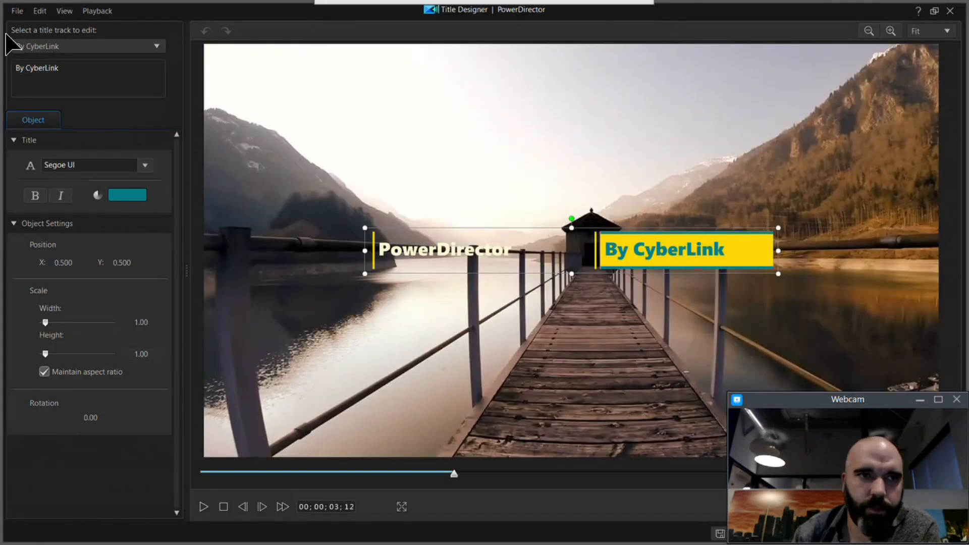
drag(647, 225, 642, 113)
click(87, 45)
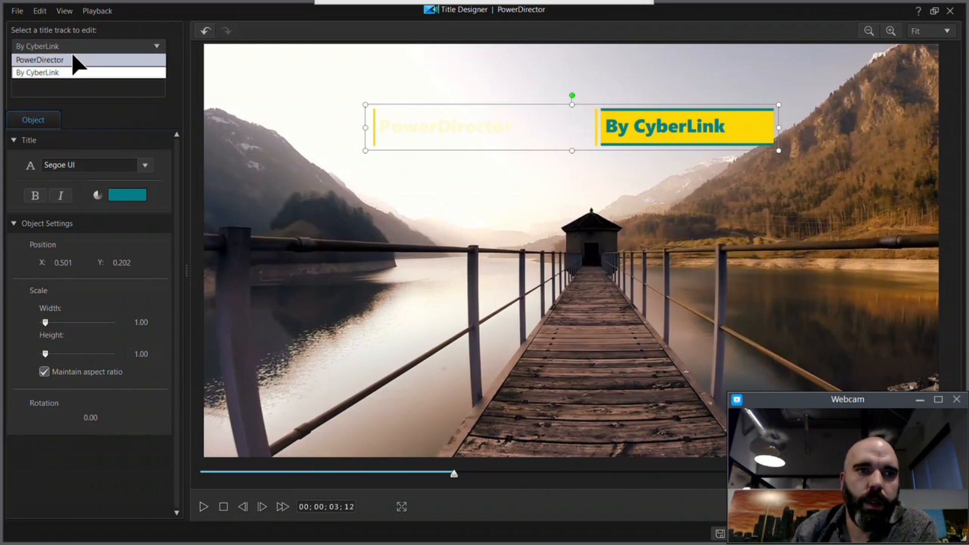
click(76, 58)
drag(65, 68, 6, 69)
text(Exploring Colorado)
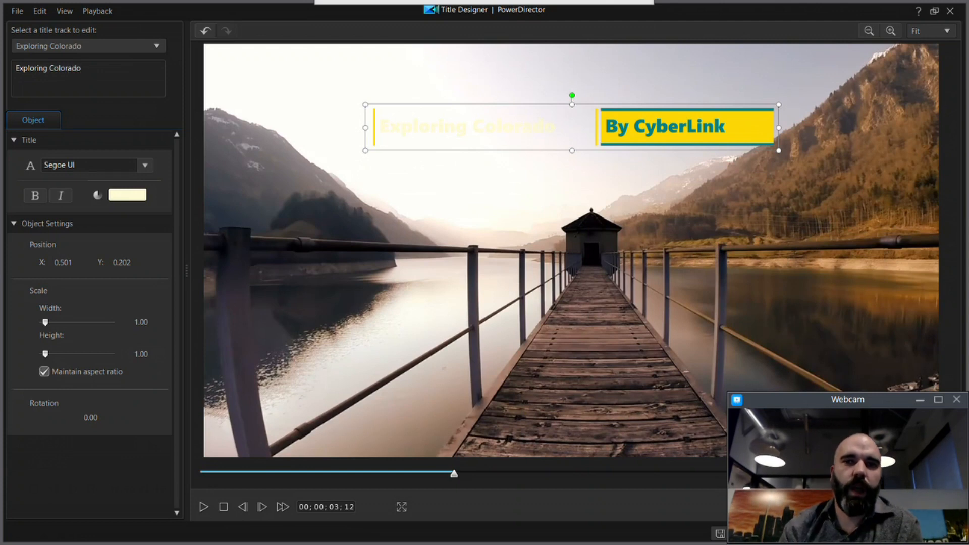
Step: Set the "Exploring Colorado" text color to the basic orange (Red 255, Green 128, Blue 0)
click(132, 196)
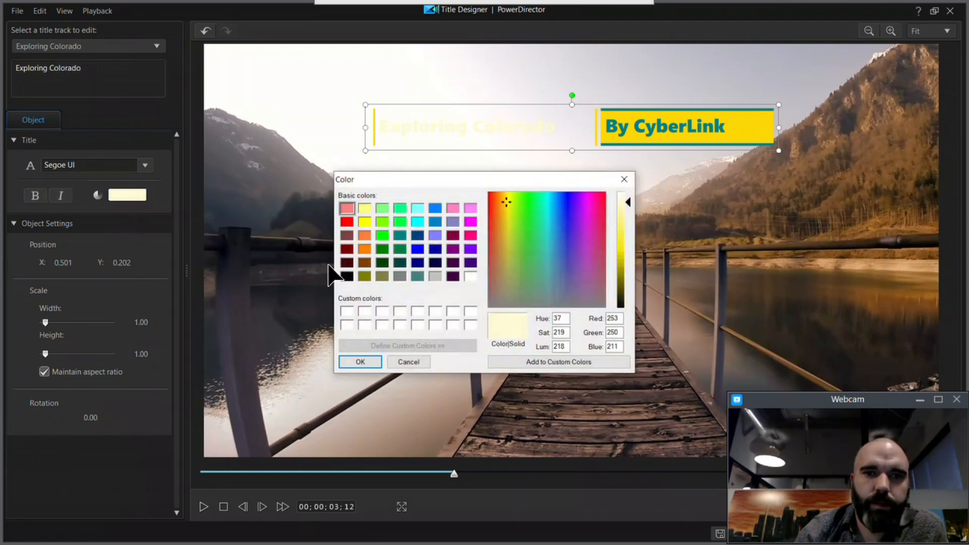
click(365, 248)
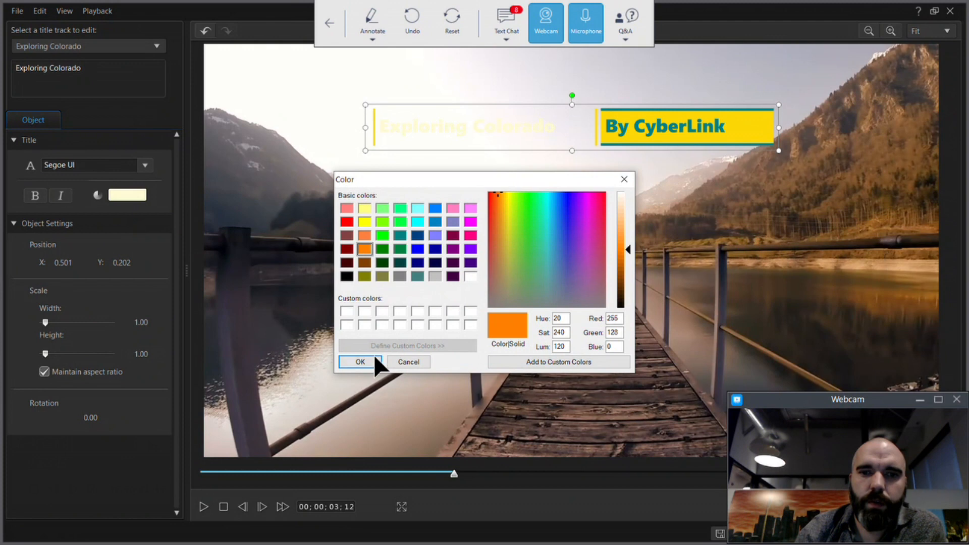
click(360, 363)
Step: Replace the "By CyberLink" text with "with" followed by the travel host's name
click(101, 48)
click(85, 78)
text(with Brad Travel)
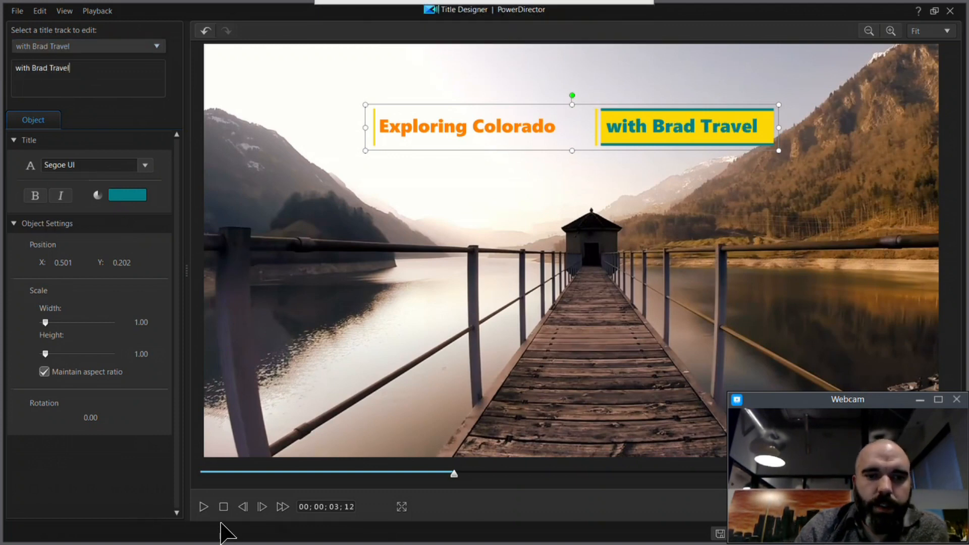
Step: Play the title animation from its beginning and apply the title design
click(223, 506)
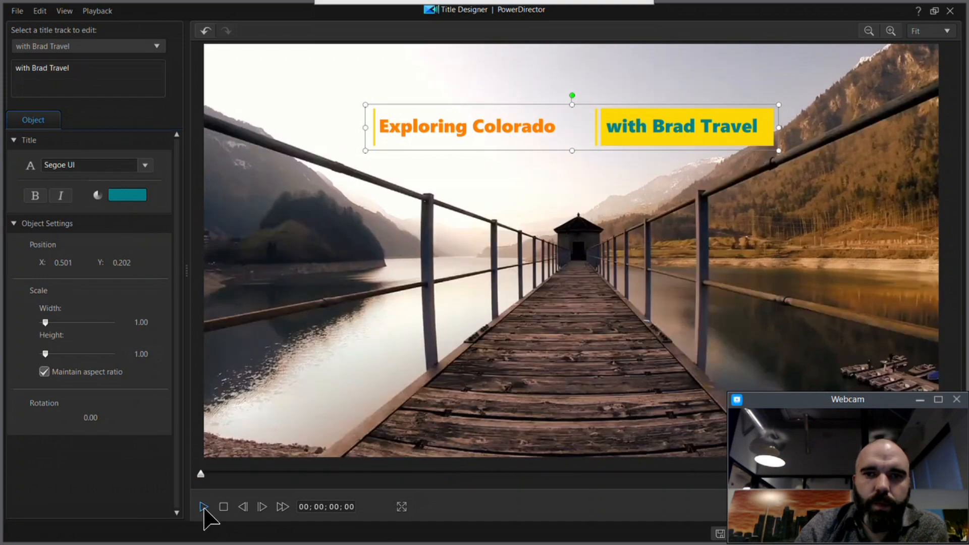
click(204, 507)
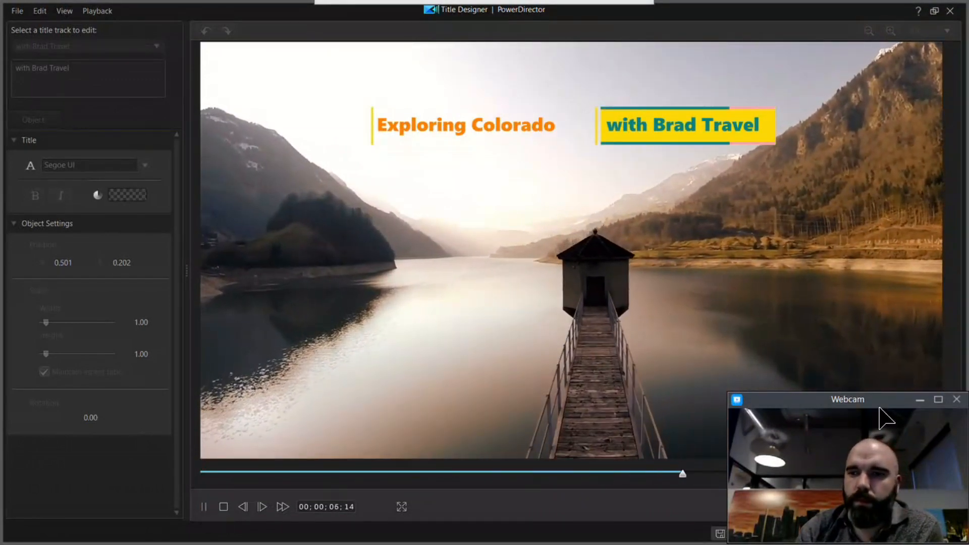
click(921, 399)
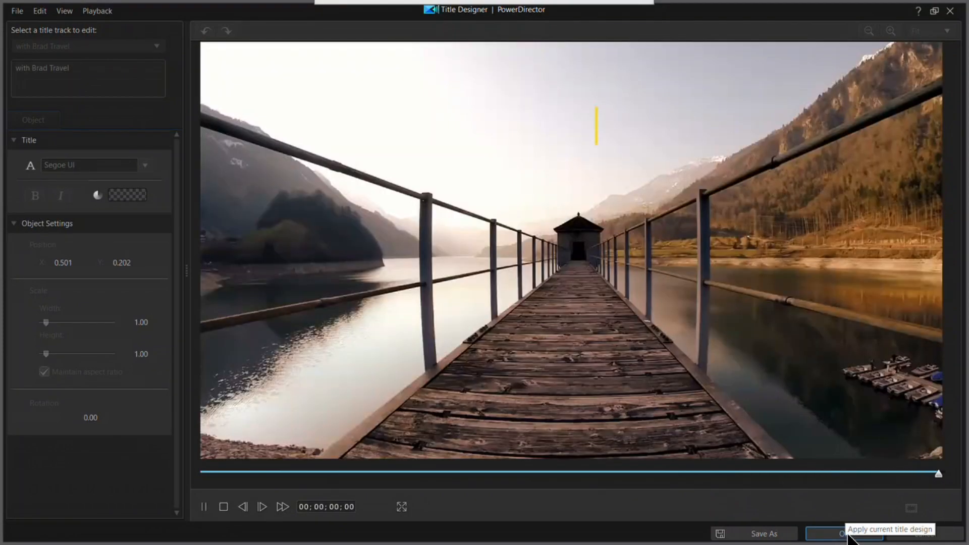
click(848, 535)
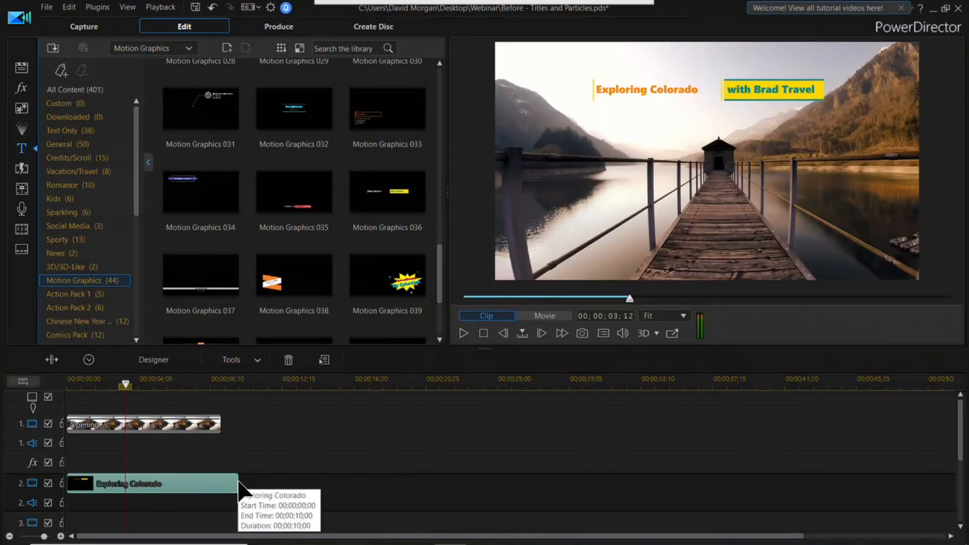
Step: Shorten the Exploring Colorado title clip on track 2 to a duration of 00;00;07;18
drag(239, 484, 197, 484)
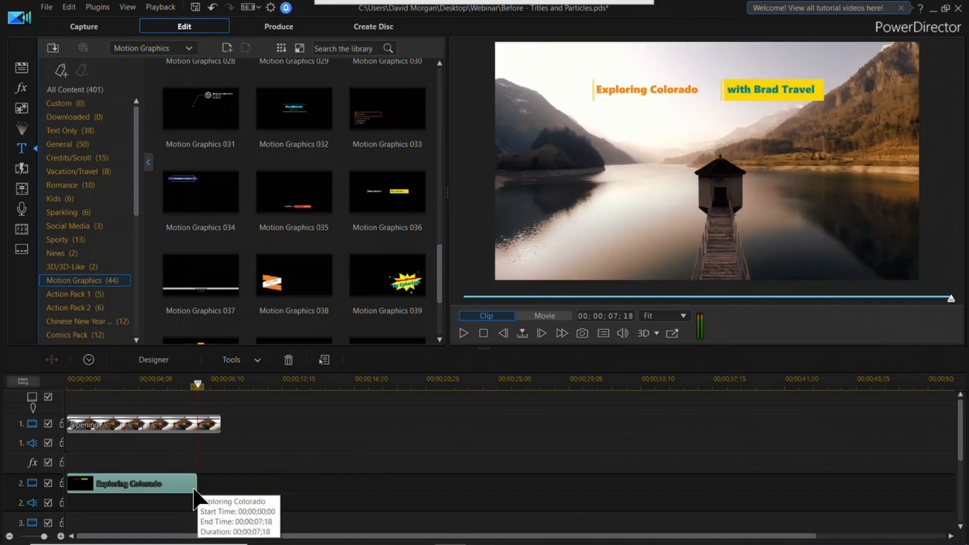
Step: Trim the start of the Exploring Colorado title clip to 00;00;01;11 and play the movie from the beginning
drag(76, 483, 92, 490)
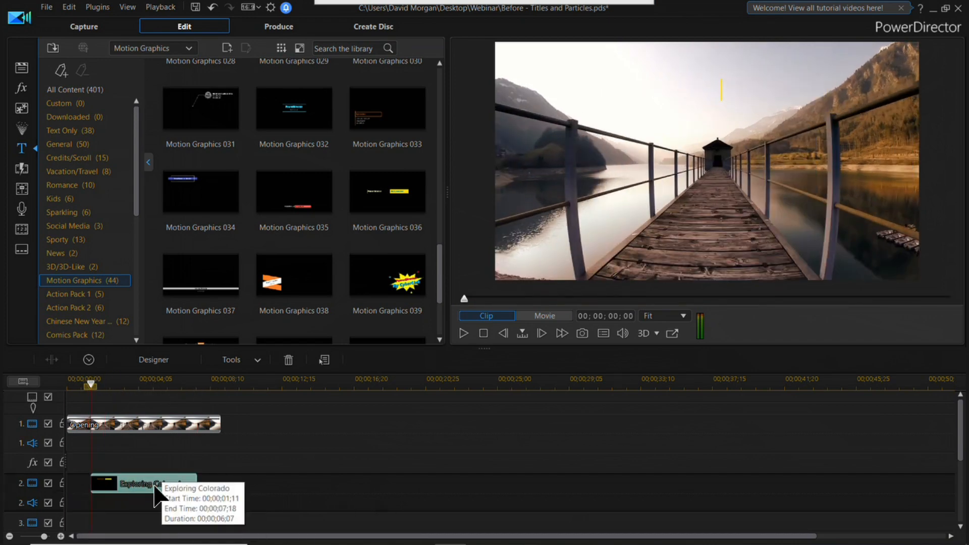
drag(90, 385, 22, 385)
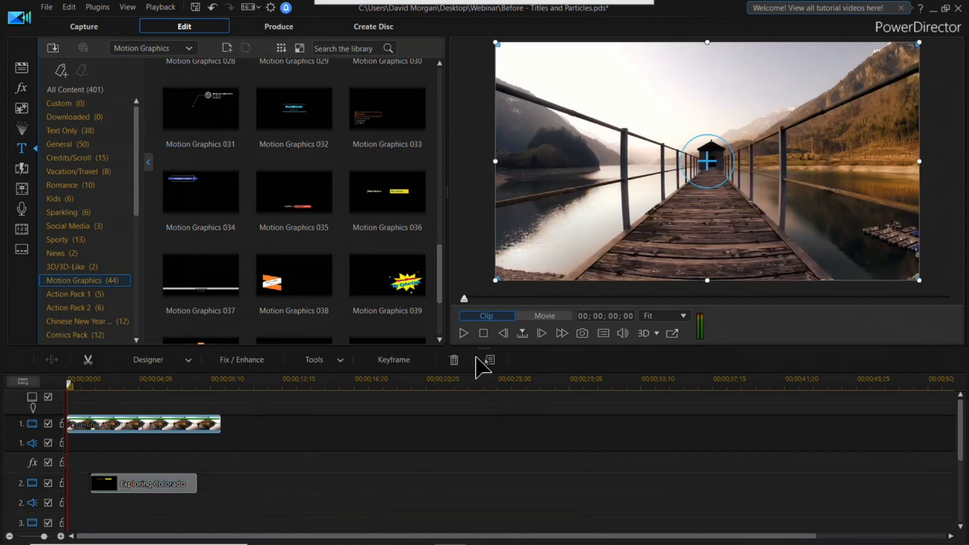
click(463, 333)
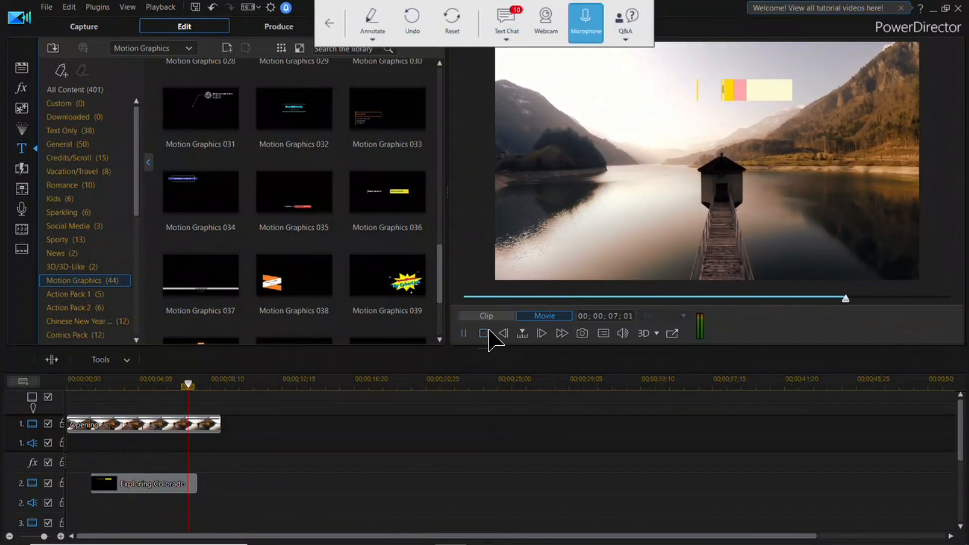
click(483, 334)
Step: Add the Comic Style 04 particle from the Comics Pack to track 3 and trim it to extend slightly beyond both ends of the title
click(21, 128)
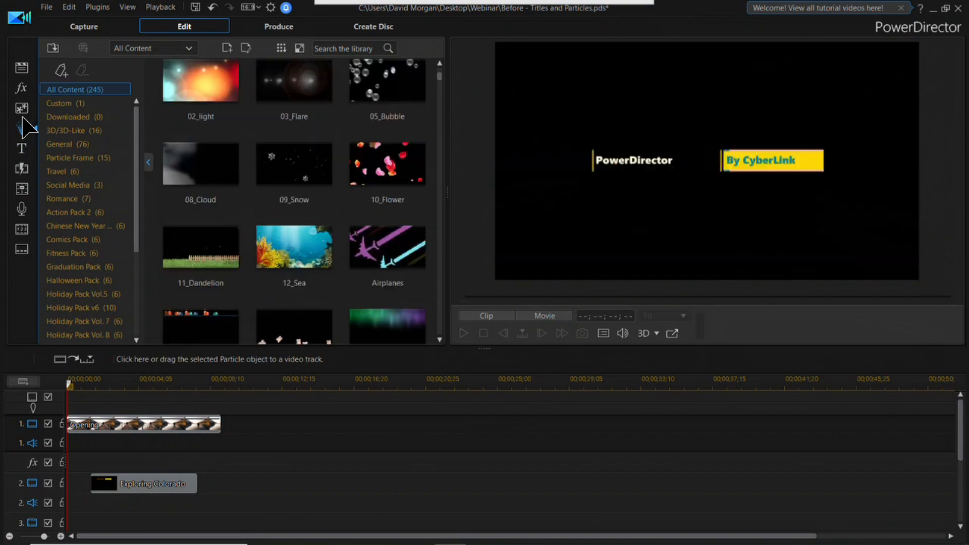
click(87, 240)
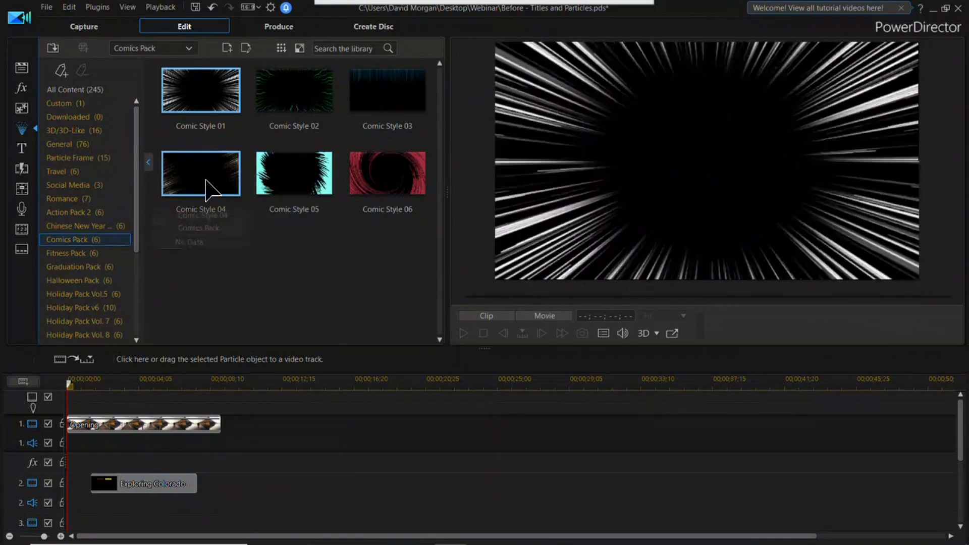
drag(207, 186, 152, 536)
scroll(255, 519, down, 1)
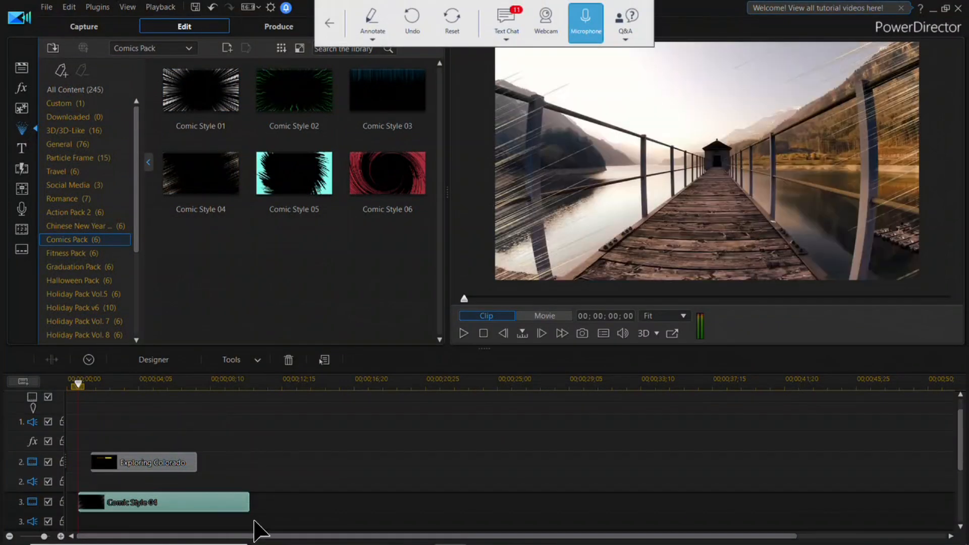
drag(251, 500, 201, 512)
drag(85, 505, 87, 505)
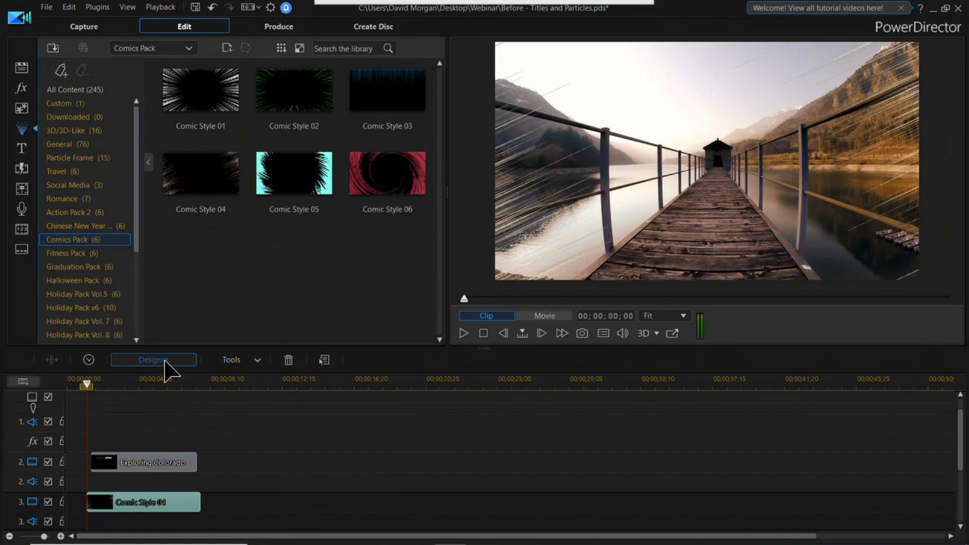
Step: Open Comic Style 04 in the Particle Designer and enable emitter and particle fade-in and fade-out for the Particle object
click(174, 360)
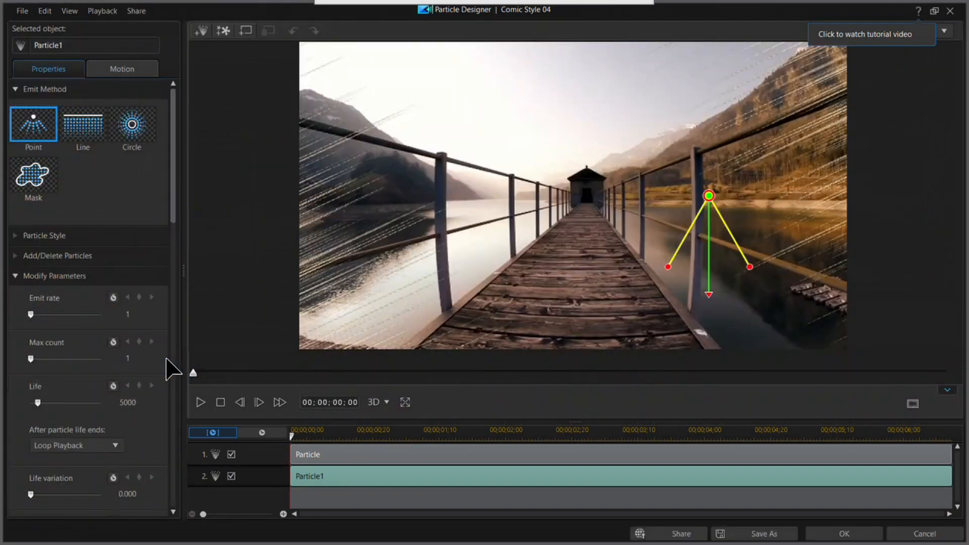
click(371, 455)
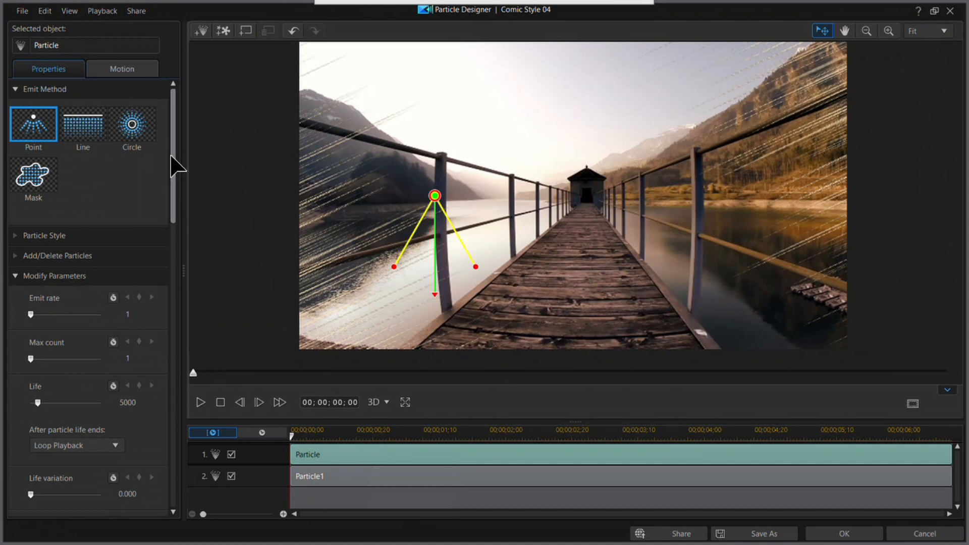
drag(172, 164, 151, 497)
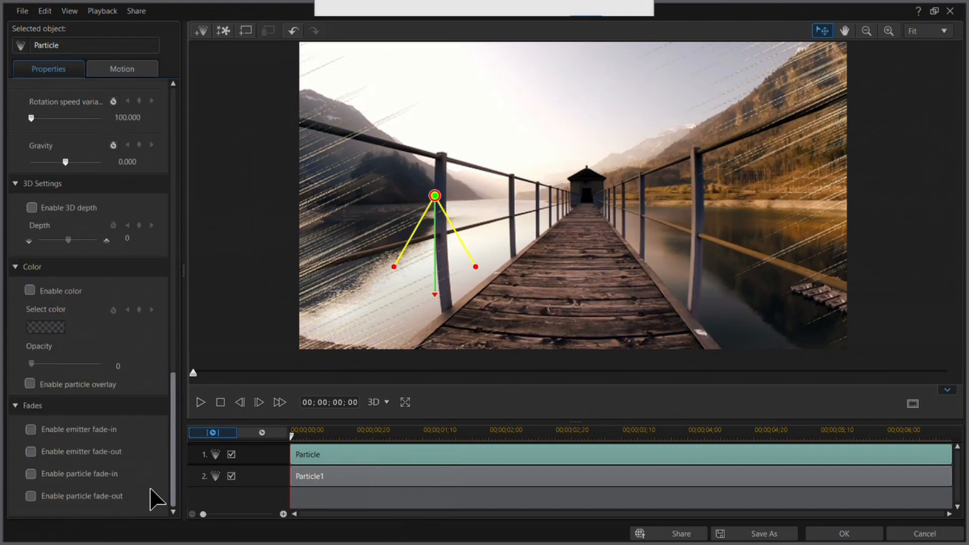
click(31, 429)
click(30, 451)
click(31, 473)
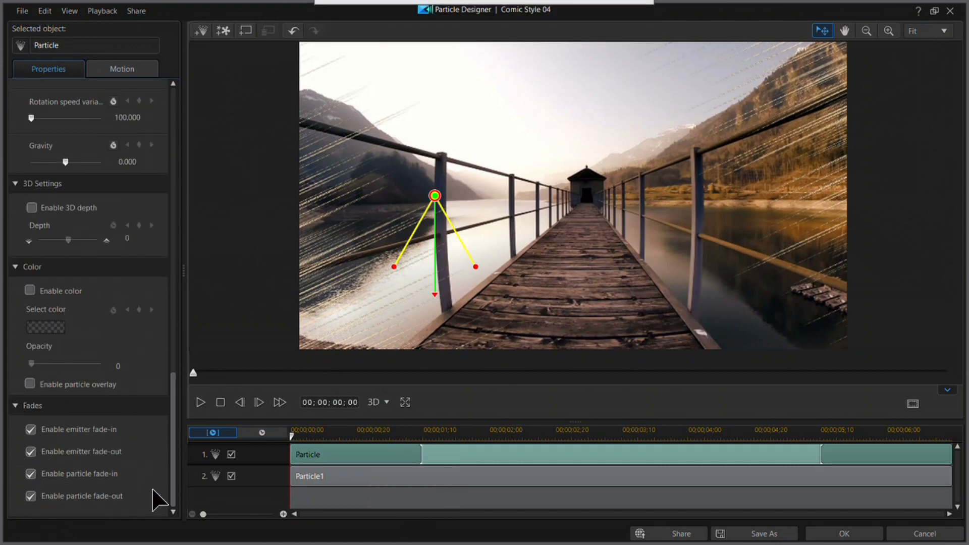
Step: Enable emitter and particle fade-in and fade-out for the Particle1 object and apply the particle design
click(437, 476)
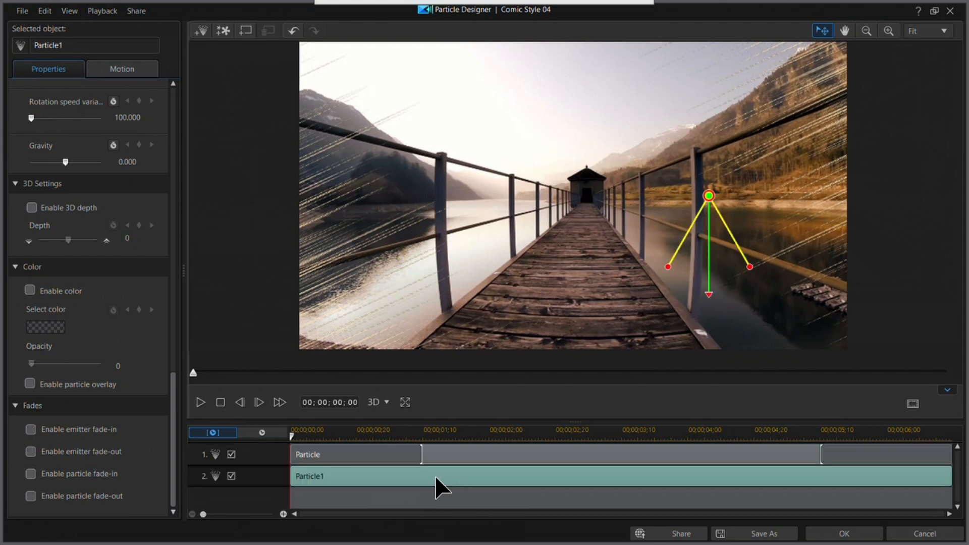
click(31, 429)
click(31, 452)
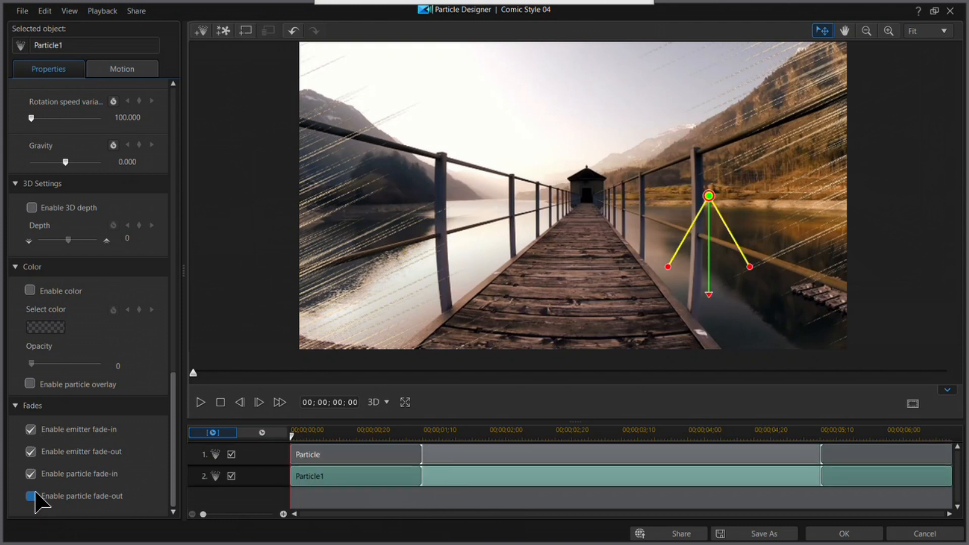
click(844, 533)
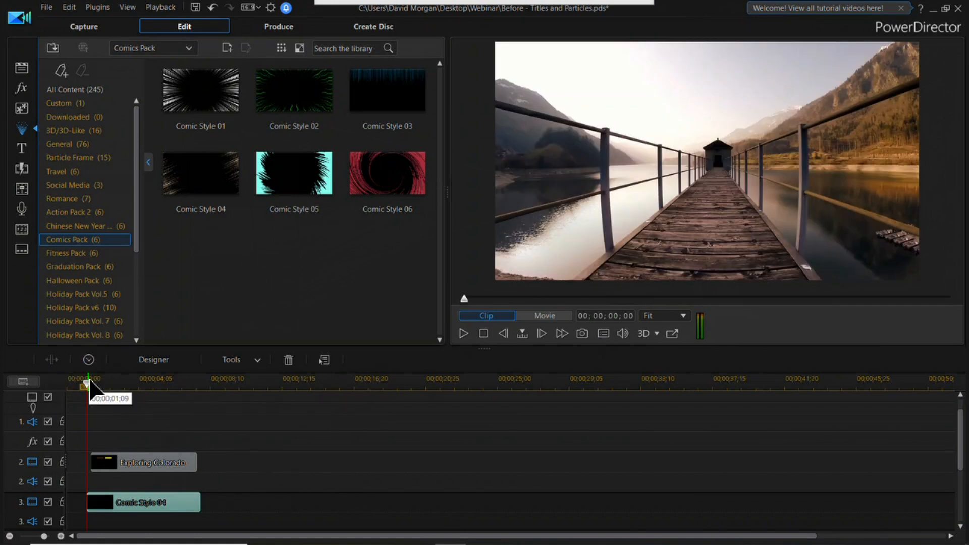
Step: Play the movie from the beginning to review the title with the comic particle effect
drag(86, 384, 66, 385)
click(463, 333)
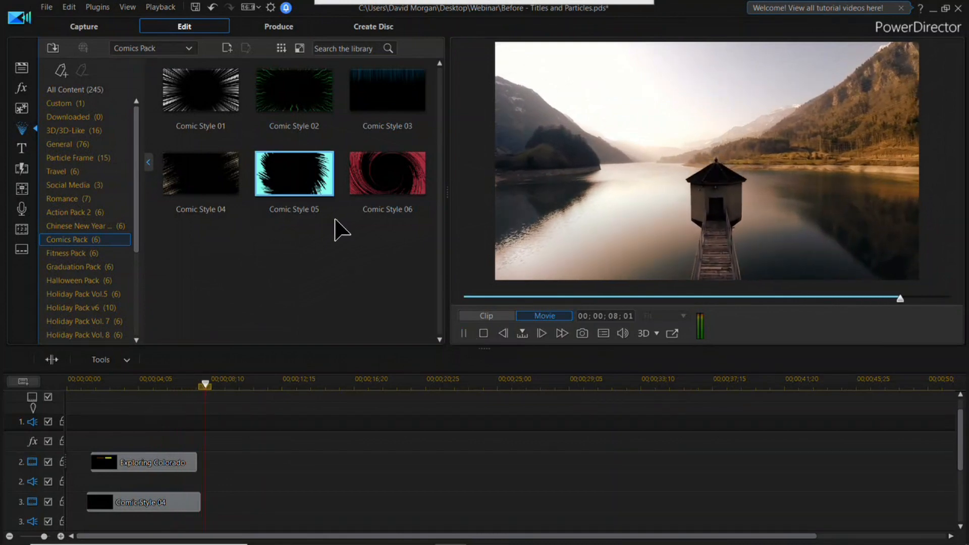
click(484, 334)
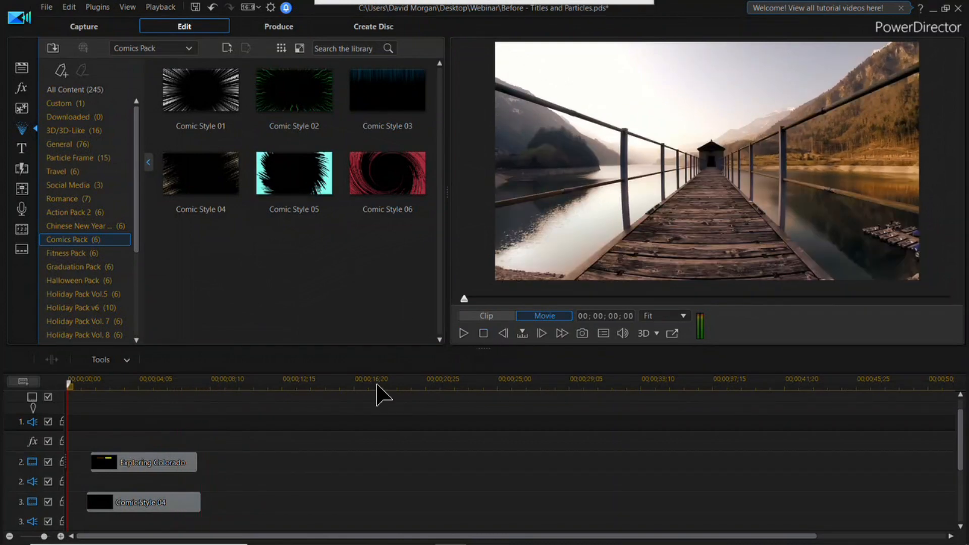
Step: Display the Background Music collection in the media library
click(165, 49)
click(21, 67)
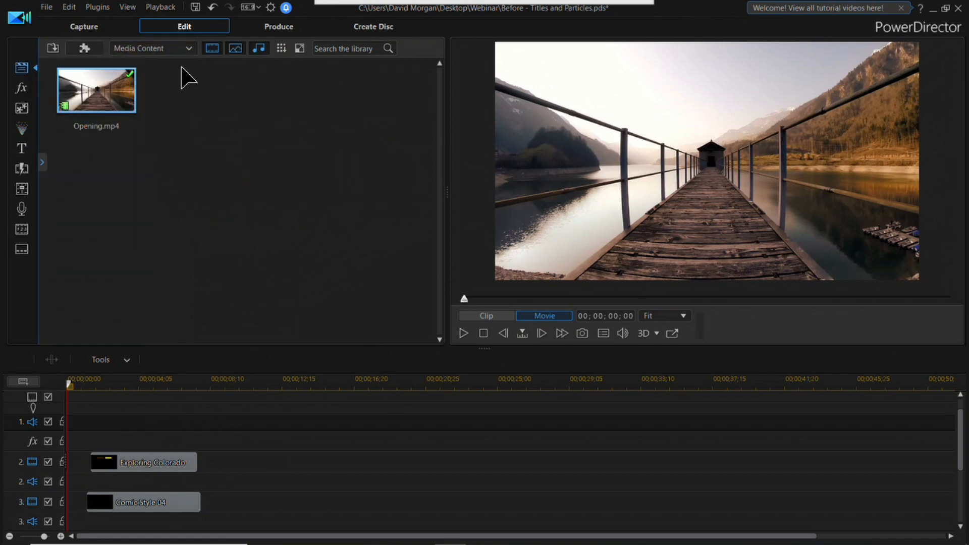
click(189, 48)
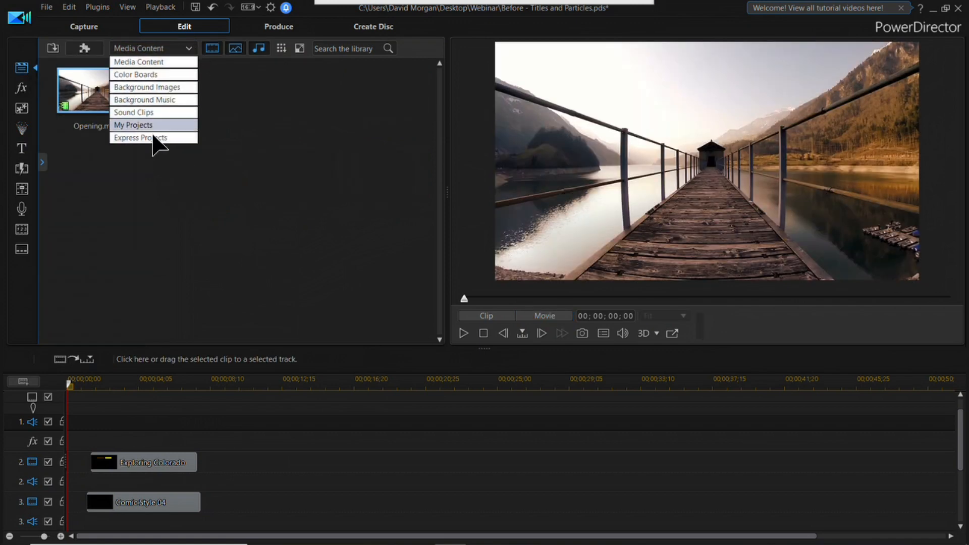
click(151, 99)
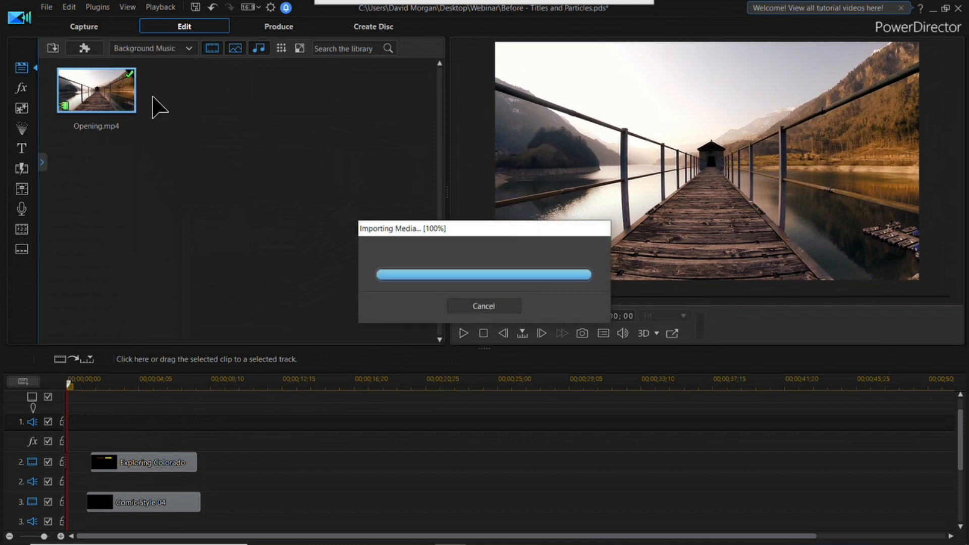
mouse_move(281, 237)
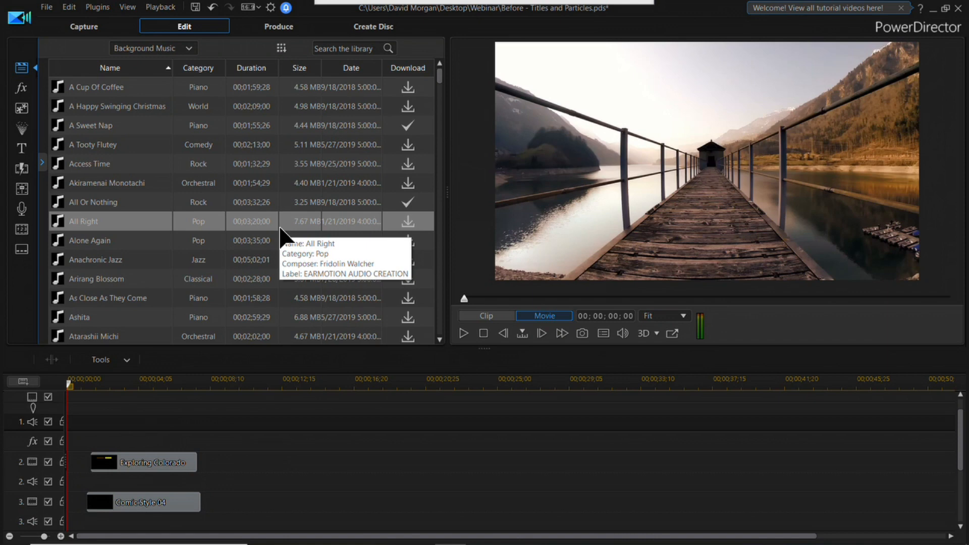
Step: Find the Country track Good Morning in the background music, listen to its sample and download it
scroll(135, 243, down, 4)
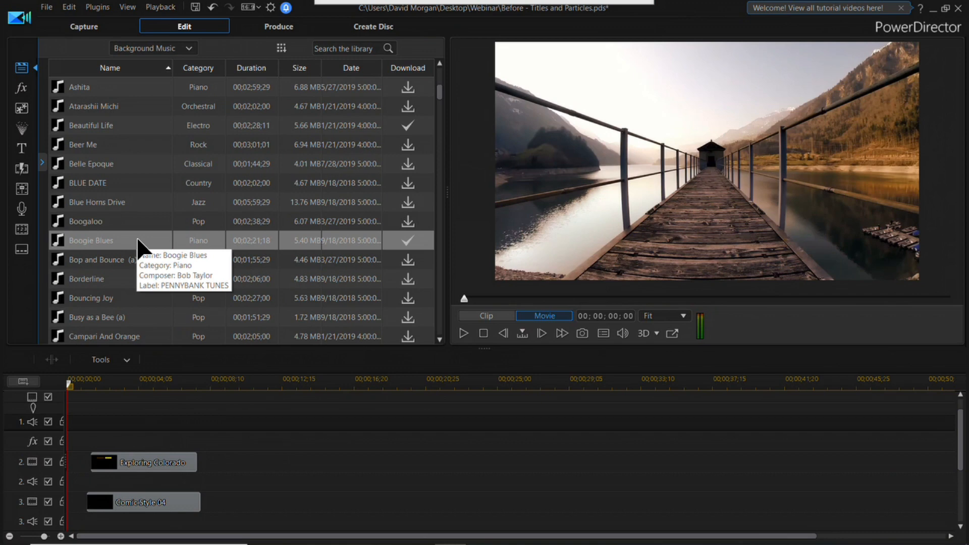
scroll(173, 288, down, 15)
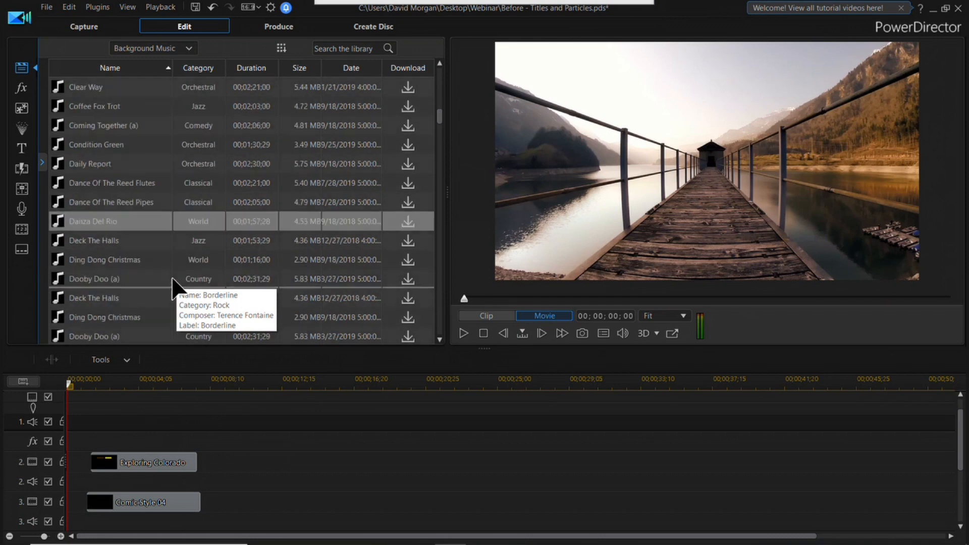
scroll(172, 287, down, 5)
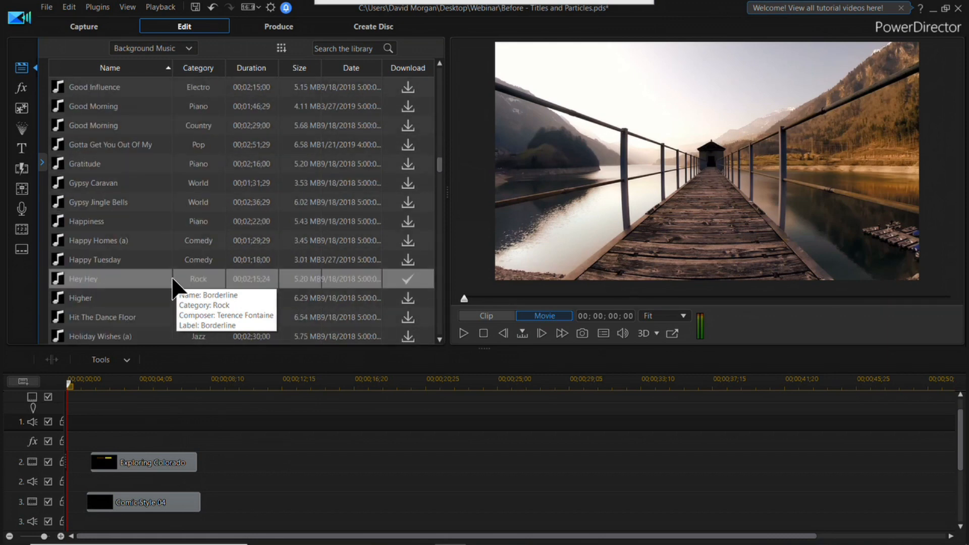
click(137, 280)
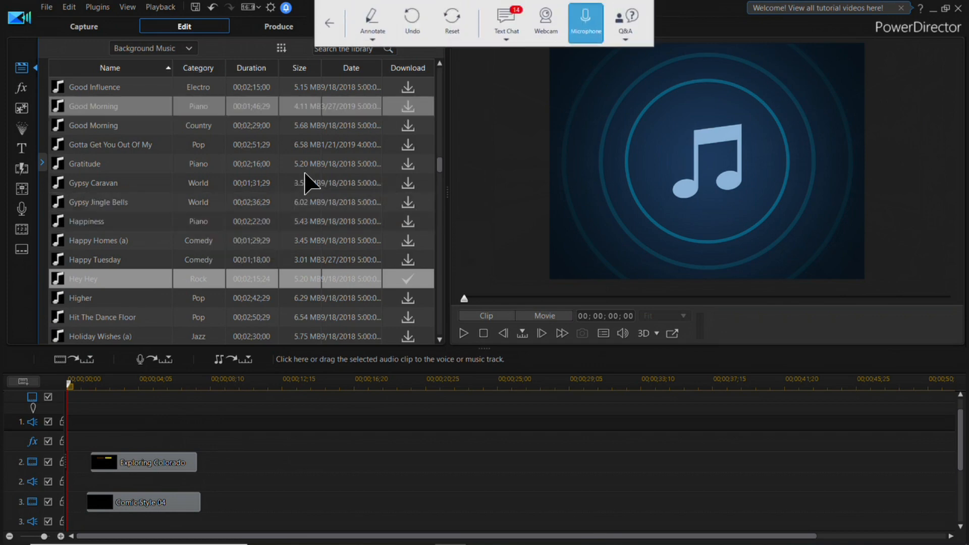
click(128, 125)
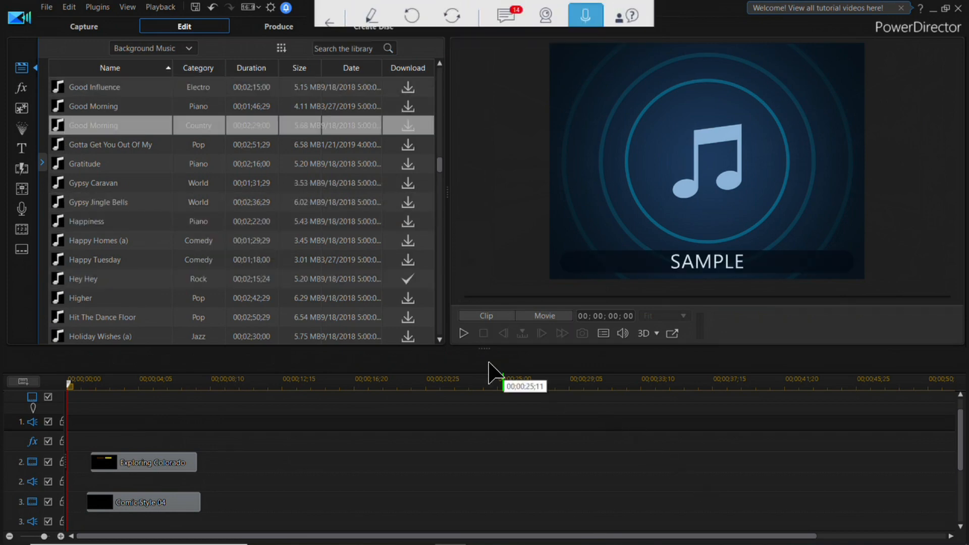
click(462, 333)
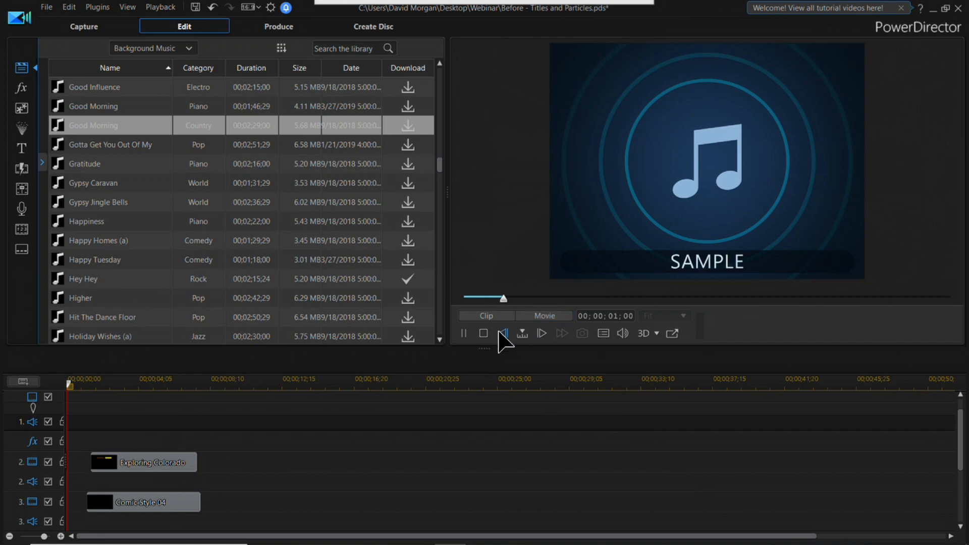
click(407, 126)
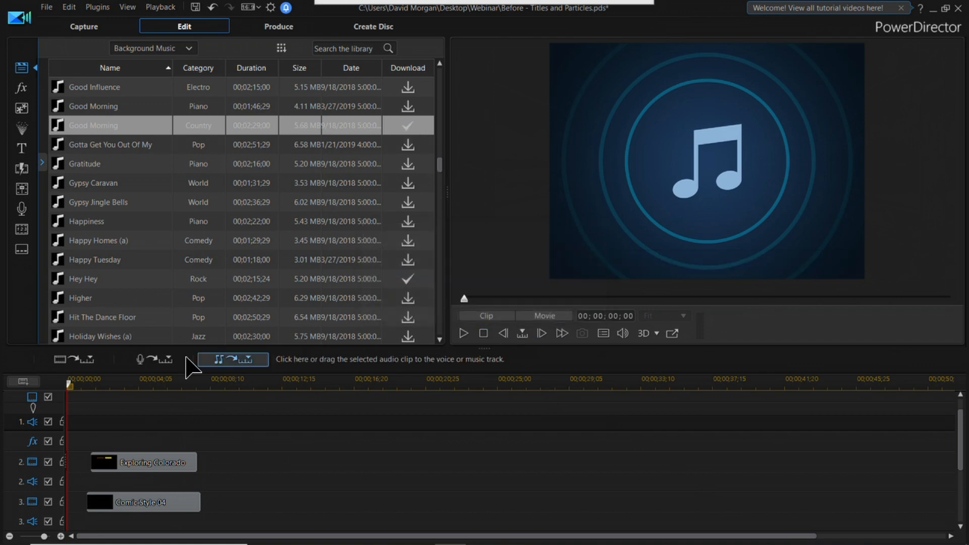
Step: Place the Hey Hey music at the start of audio track 2 and split it at about 00;00;33;11
click(83, 282)
drag(81, 284, 68, 479)
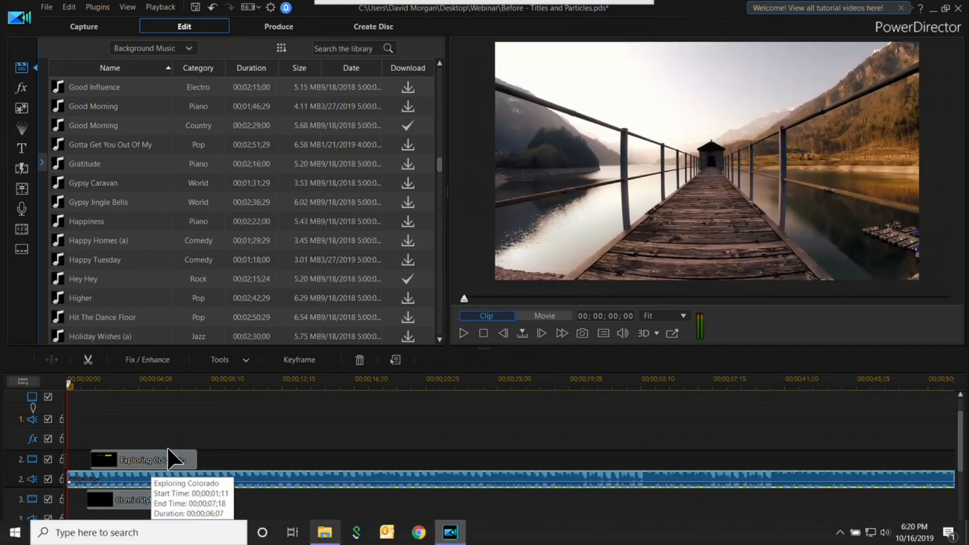
drag(69, 383, 302, 426)
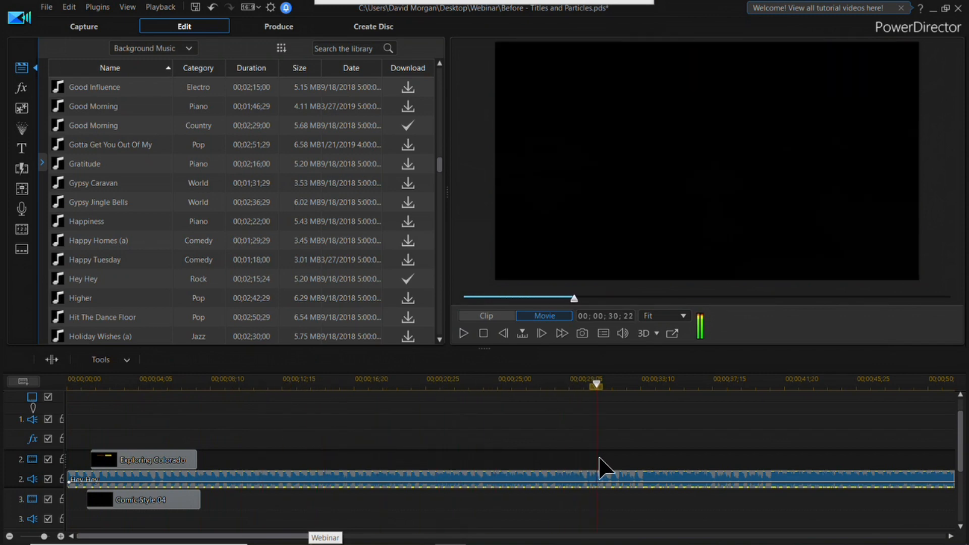
drag(607, 470, 639, 474)
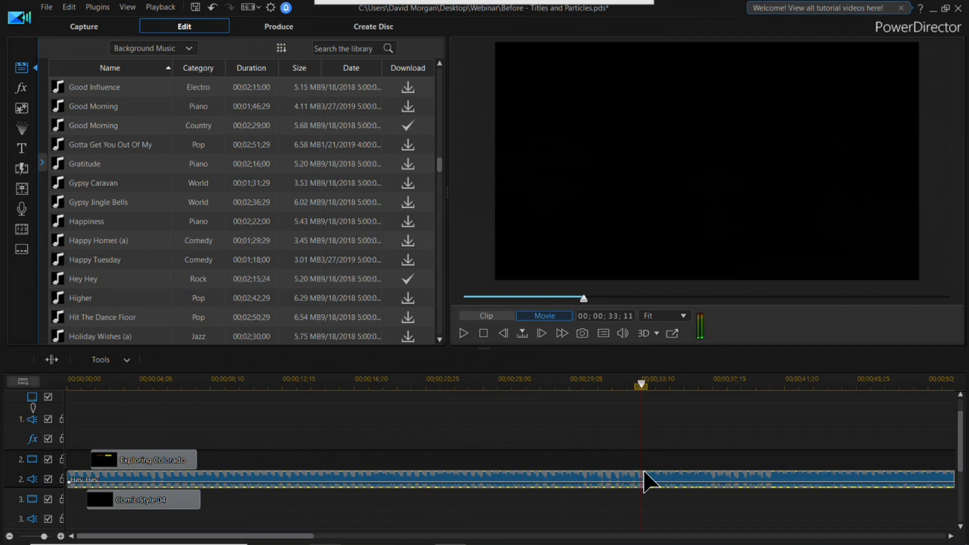
click(643, 482)
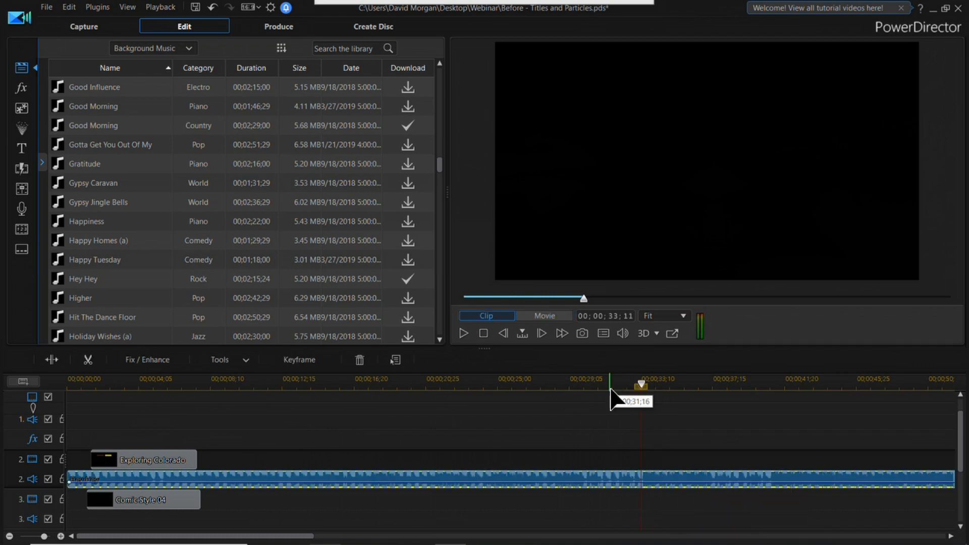
click(57, 357)
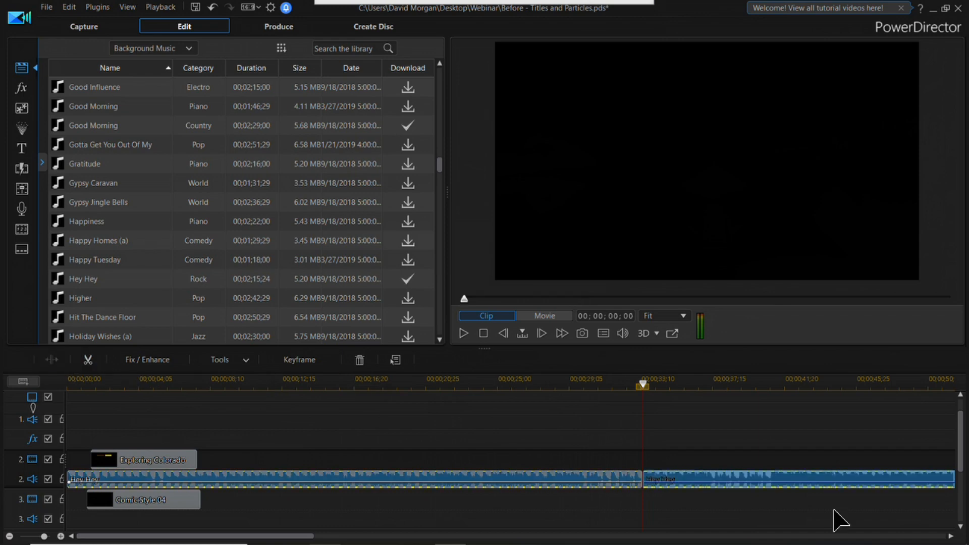
Step: Move the second Hey Hey segment to the timeline start with Overwrite and place the playhead at the Opening clip's end, 00;00;08;28
drag(713, 480, 115, 483)
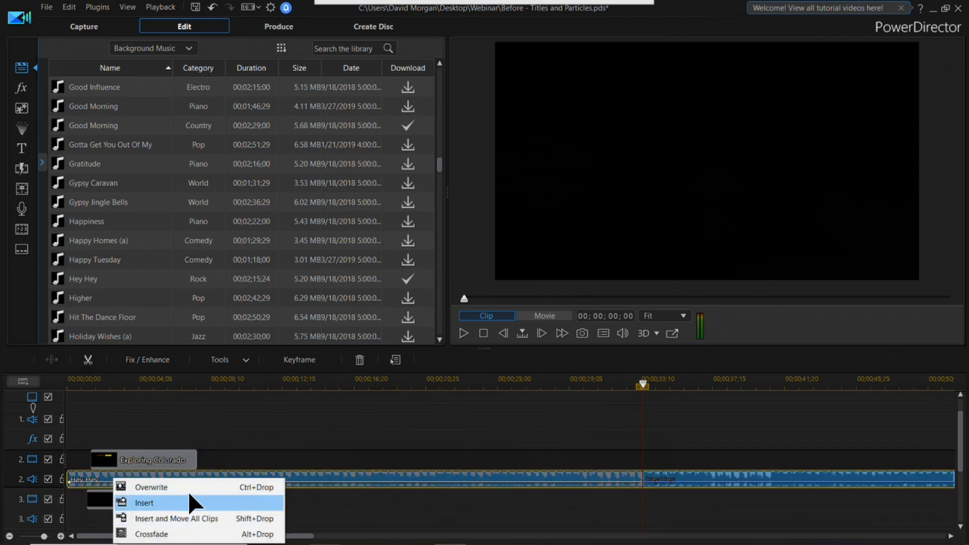
click(191, 502)
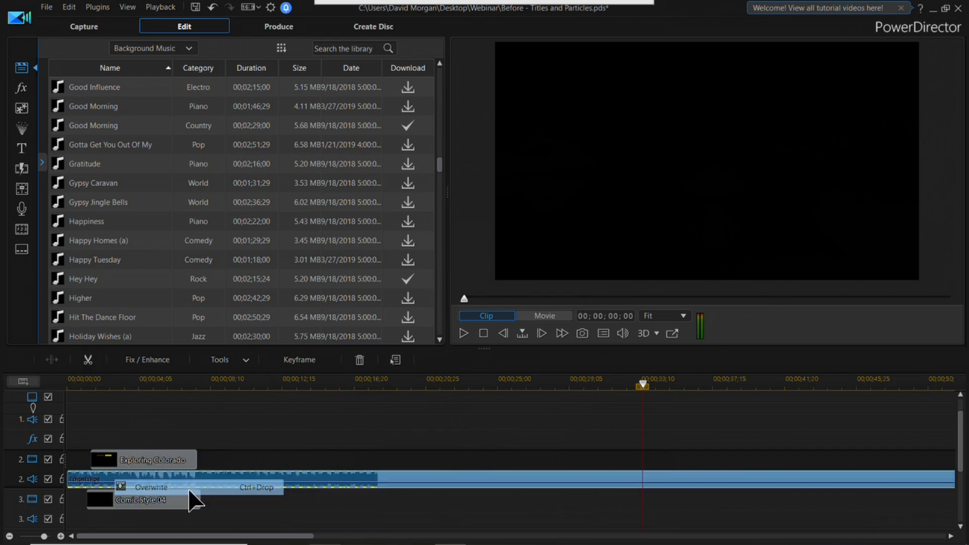
scroll(961, 439, up, 1)
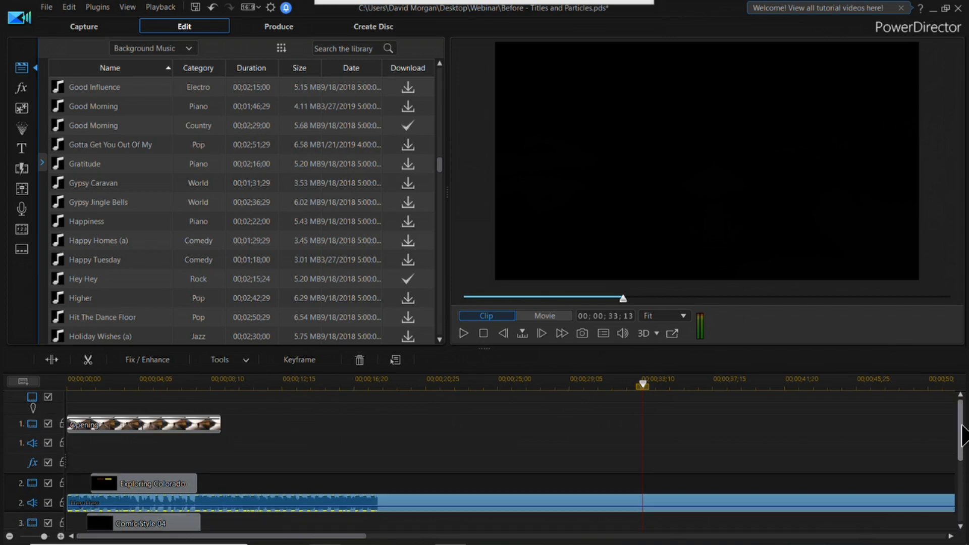
click(221, 384)
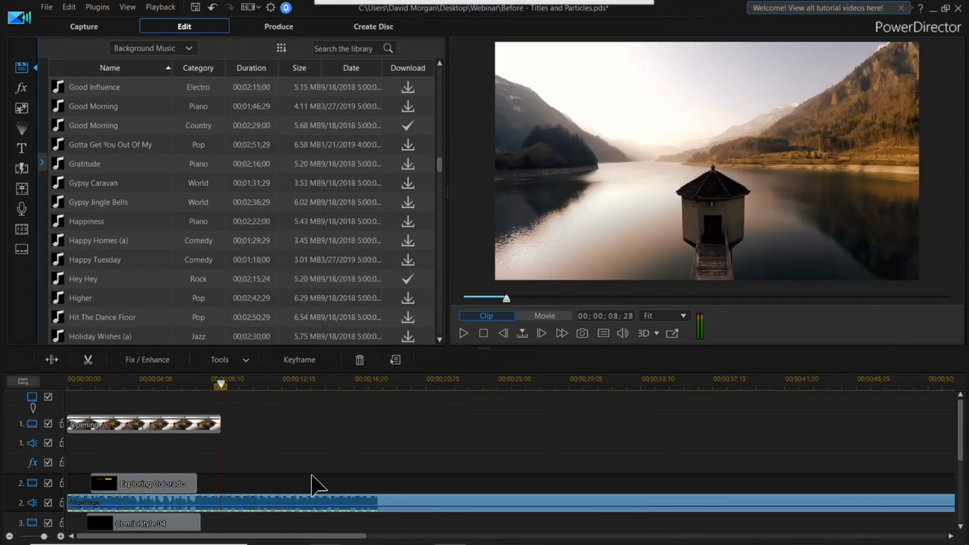
Step: Split the Hey Hey music on audio track 2 at 00;00;07;12 and delete the part after the split
drag(226, 387, 197, 387)
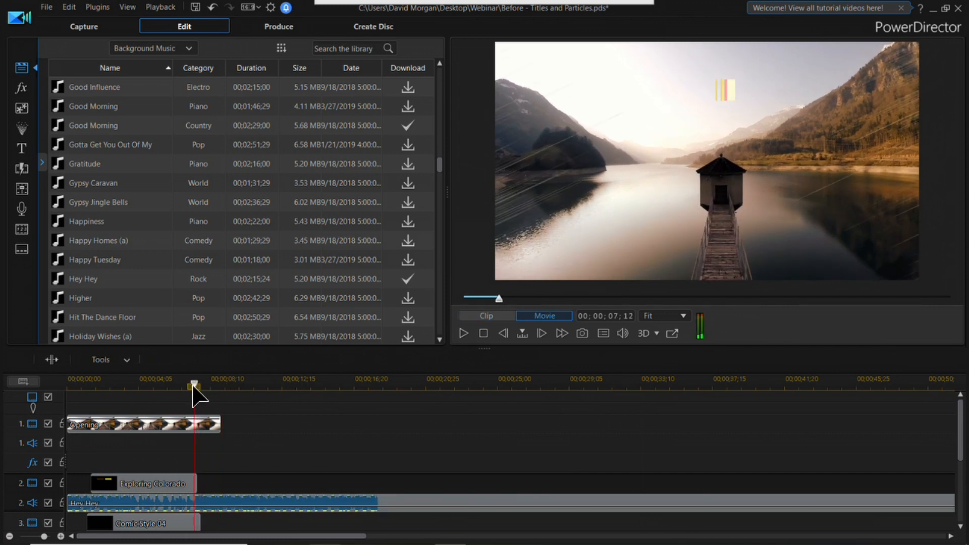
click(276, 496)
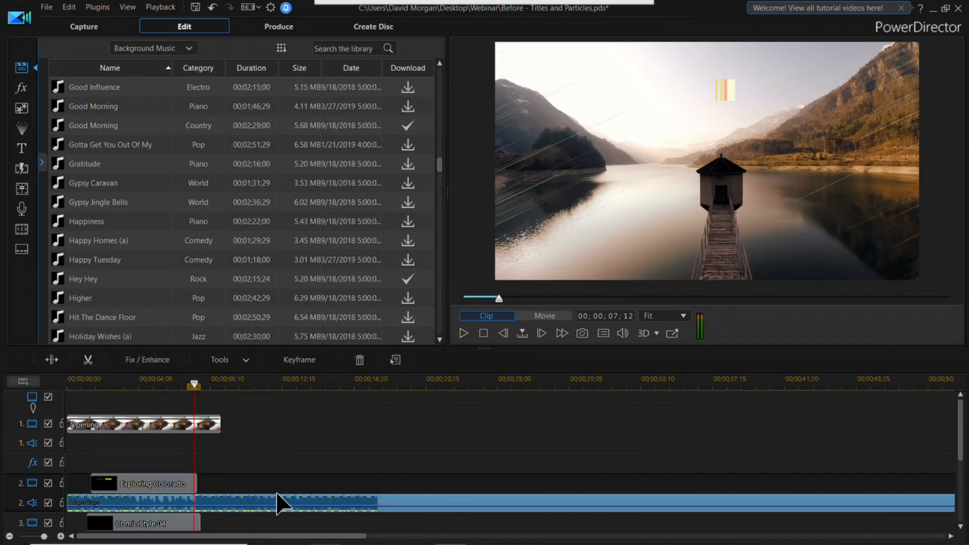
click(54, 359)
scroll(326, 513, down, 1)
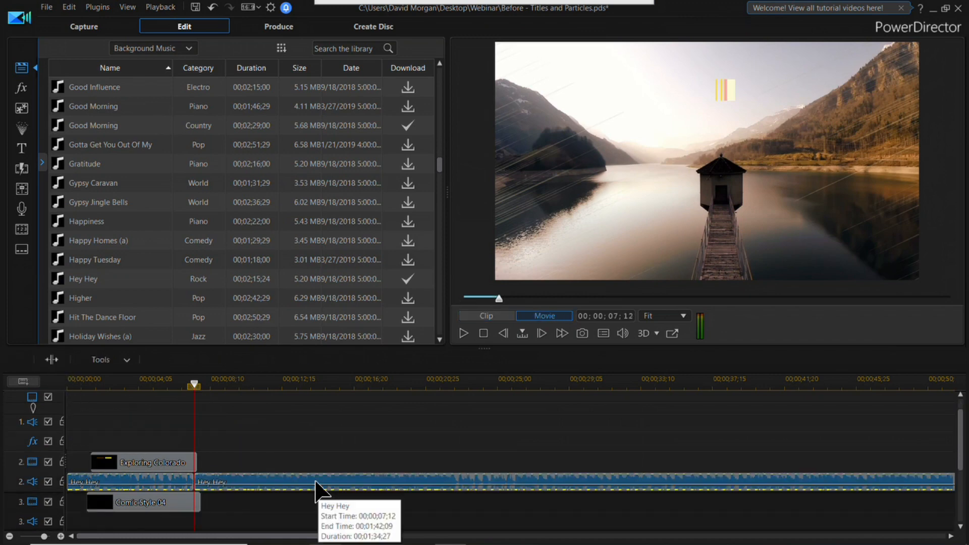
key(Delete)
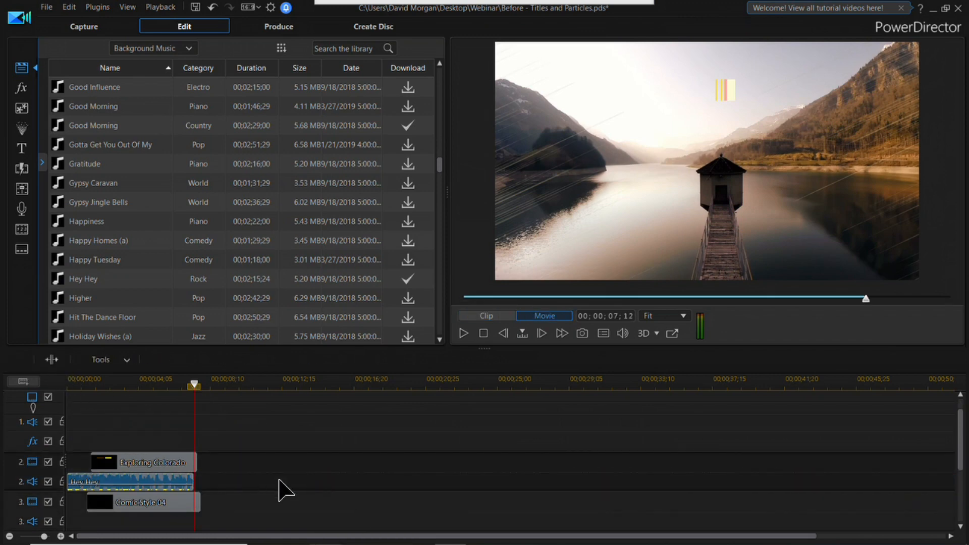
drag(957, 441, 955, 404)
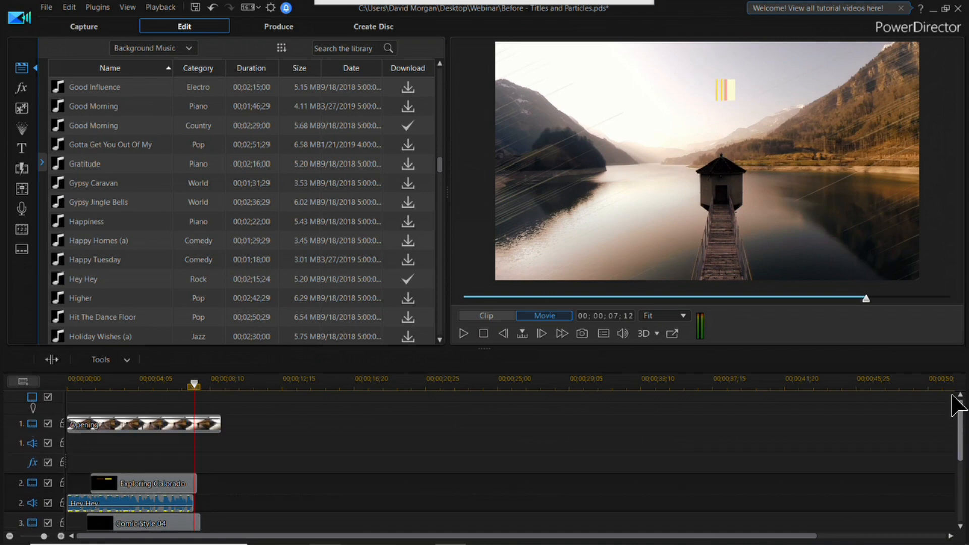
Step: Extend the Hey Hey music to the Opening clip's end and play the timeline from the start
click(190, 502)
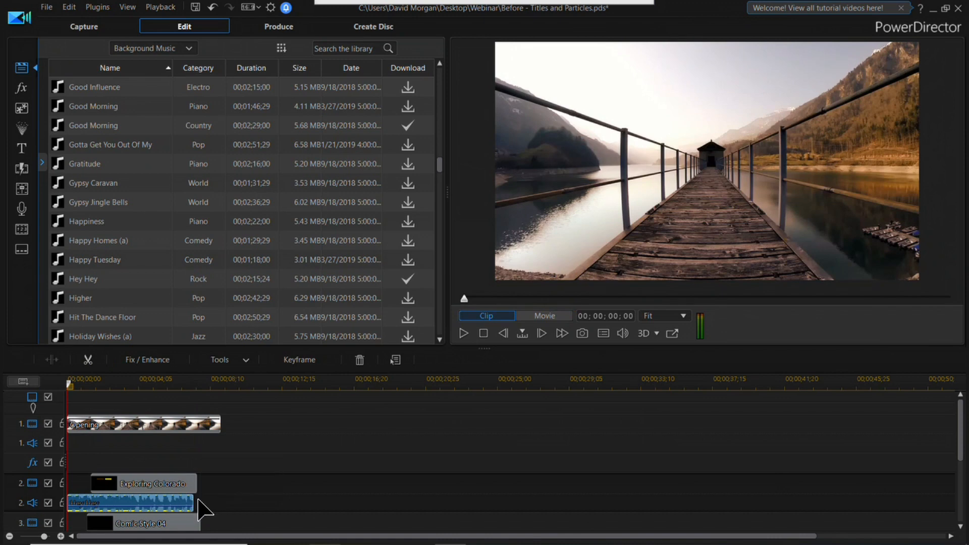
drag(198, 502, 221, 502)
drag(225, 382, 29, 400)
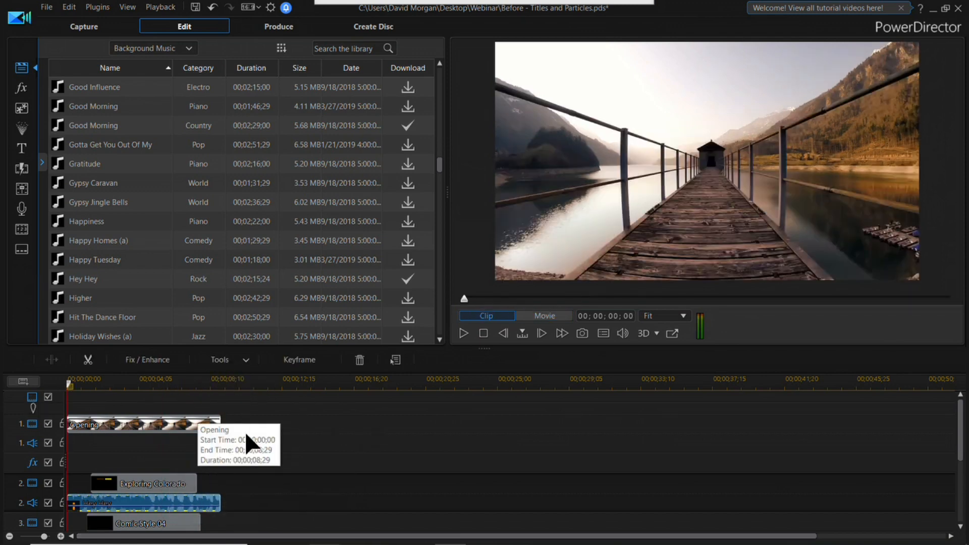
key(space)
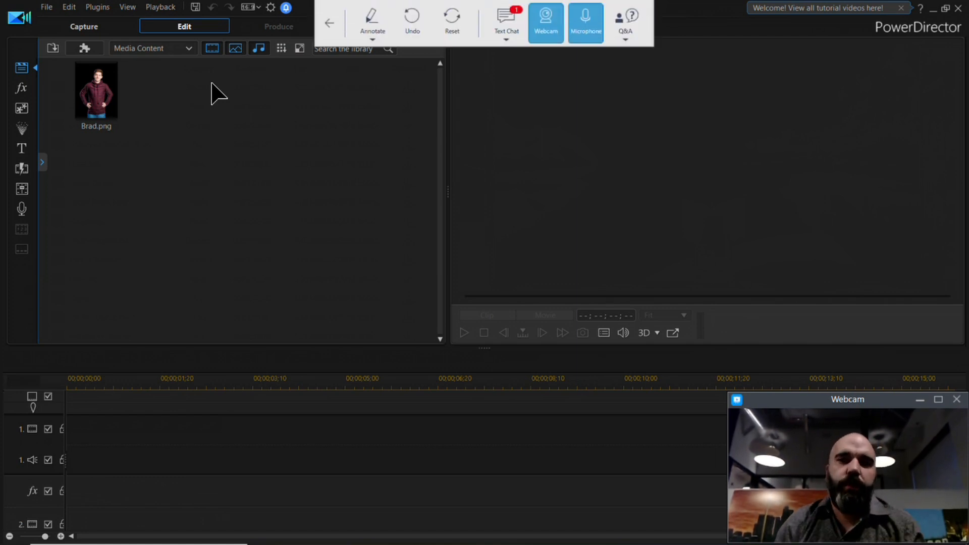
Step: Place the Wood.jpg background image at the start of video track 1
click(189, 48)
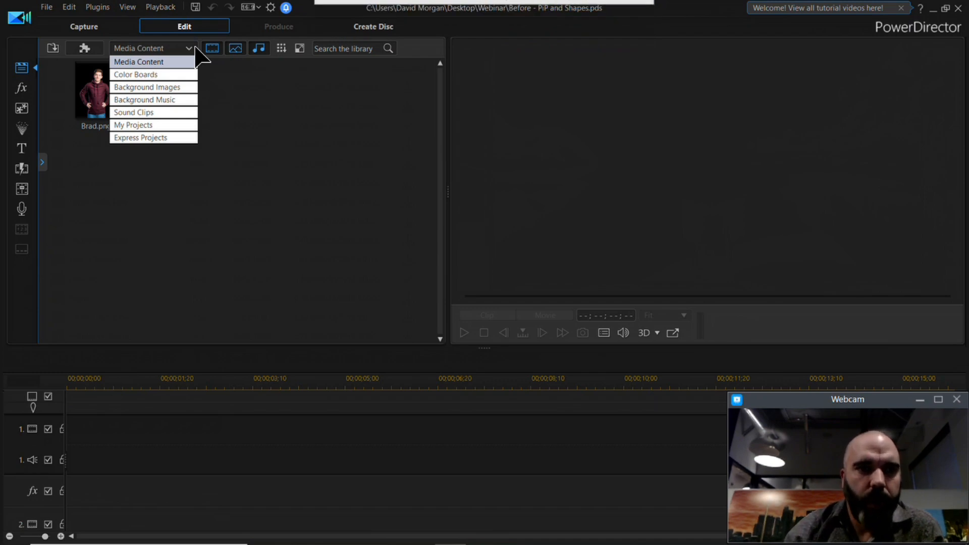
click(183, 87)
drag(217, 268, 57, 447)
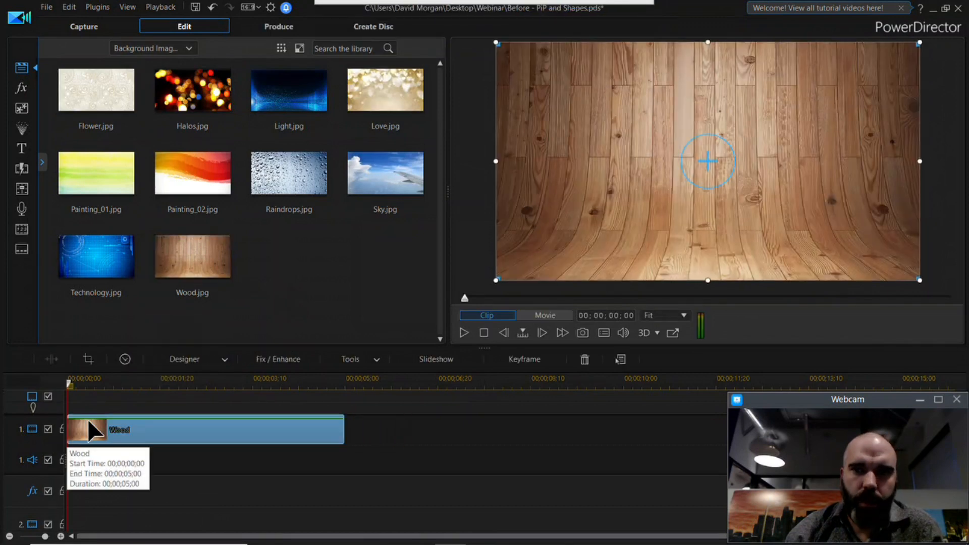
Step: Place Brad.png from the media content at the start of video track 2
click(152, 48)
click(126, 63)
click(96, 90)
drag(96, 90, 69, 529)
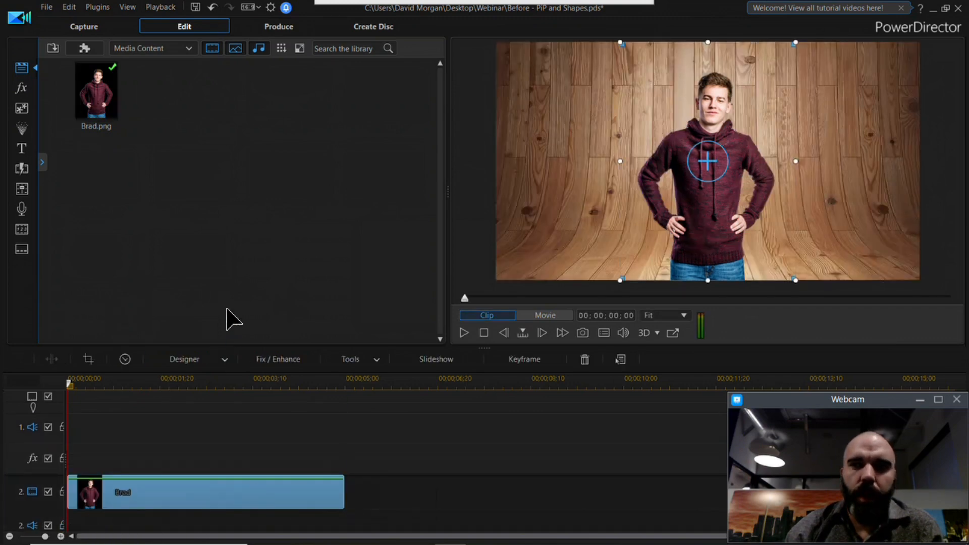
Step: Shrink the Brad.png image and position it in the lower left part of the video frame
drag(719, 140, 607, 163)
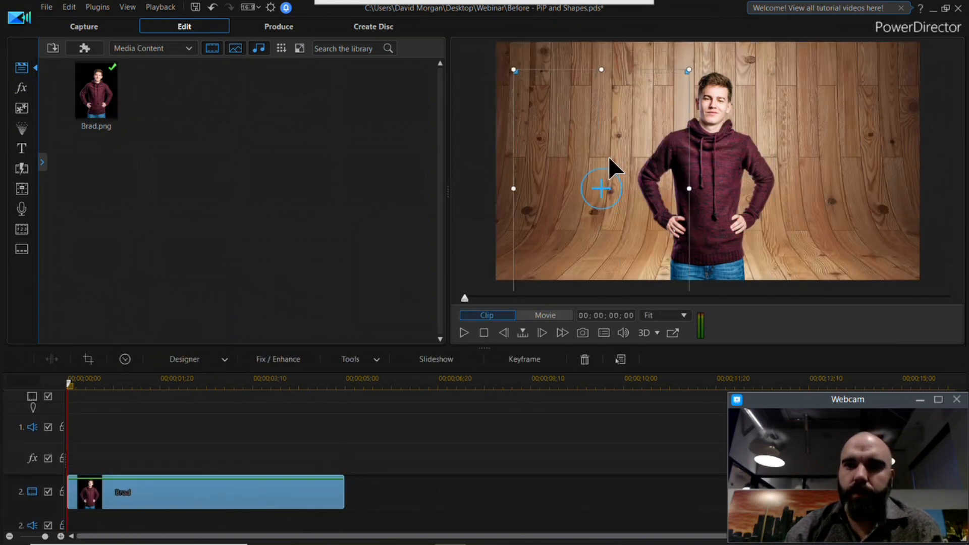
drag(680, 71, 638, 126)
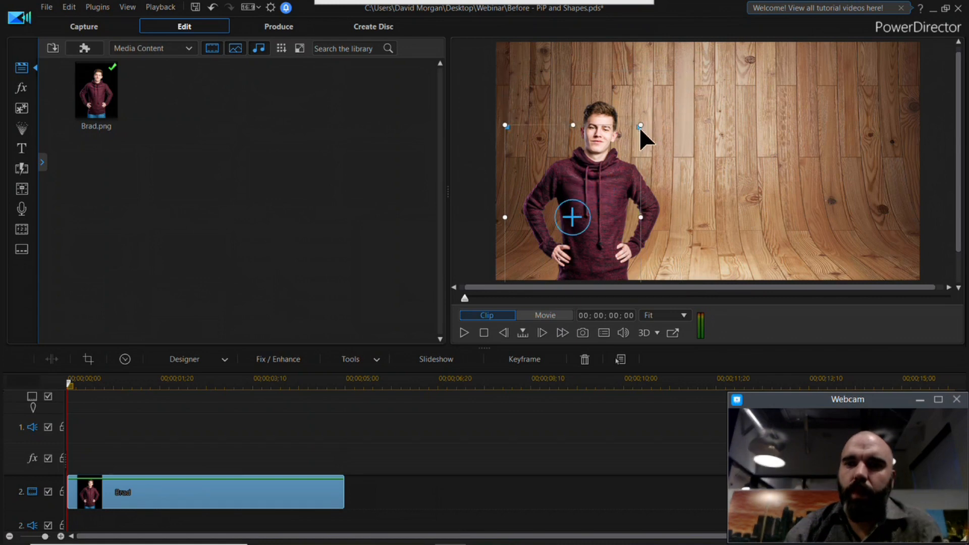
drag(600, 222, 602, 210)
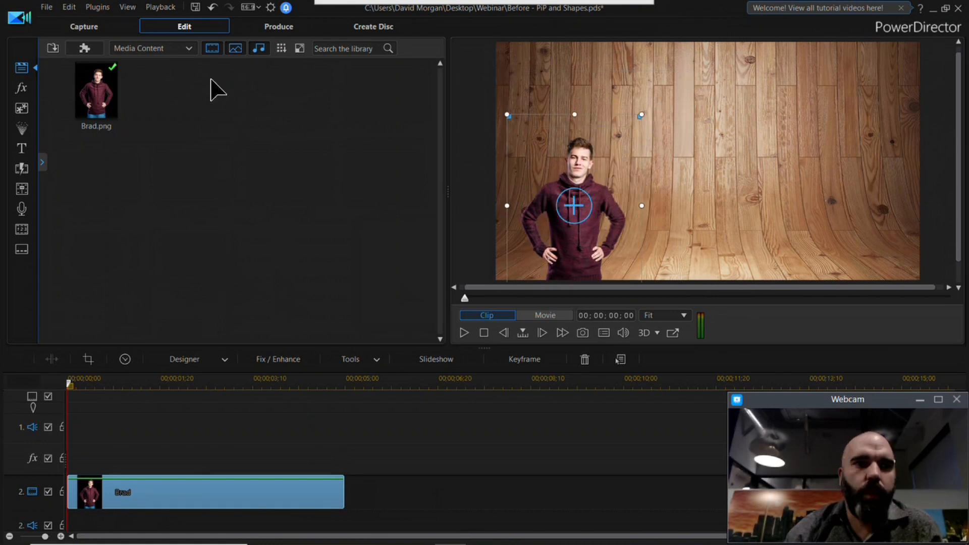
Step: Insert the Titles and Particles project from the Desktop's Webinar folder on video track 2 at 00;00;05;00, after the Brad clip
click(48, 7)
click(380, 382)
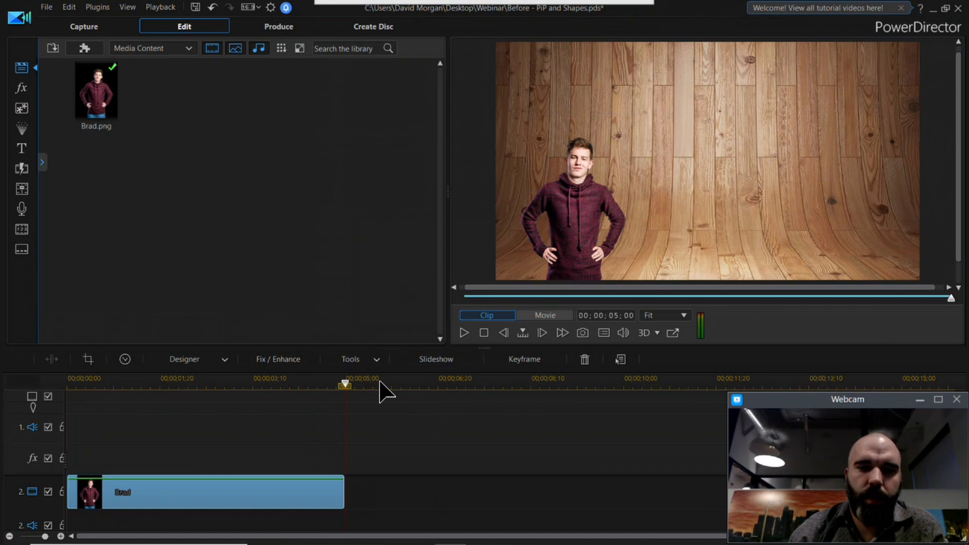
click(48, 7)
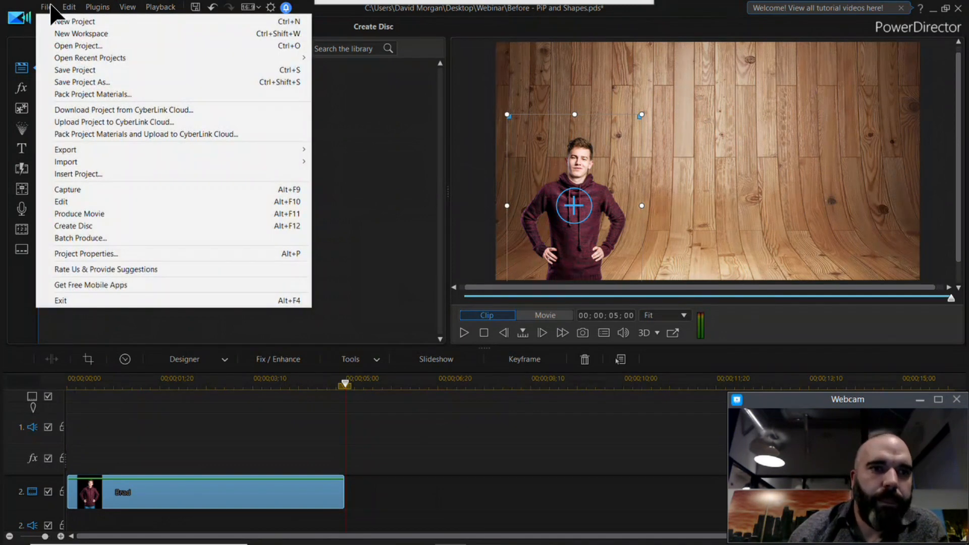
click(135, 169)
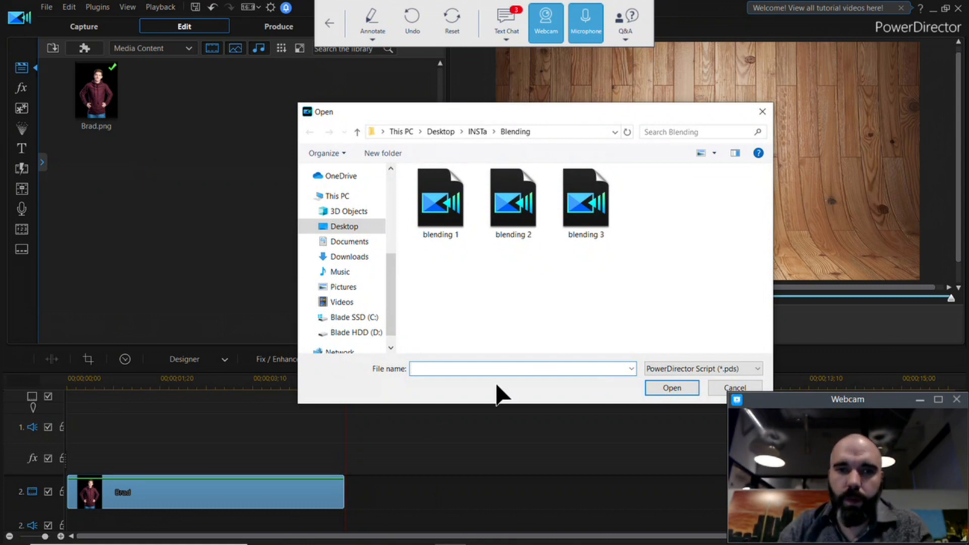
click(339, 225)
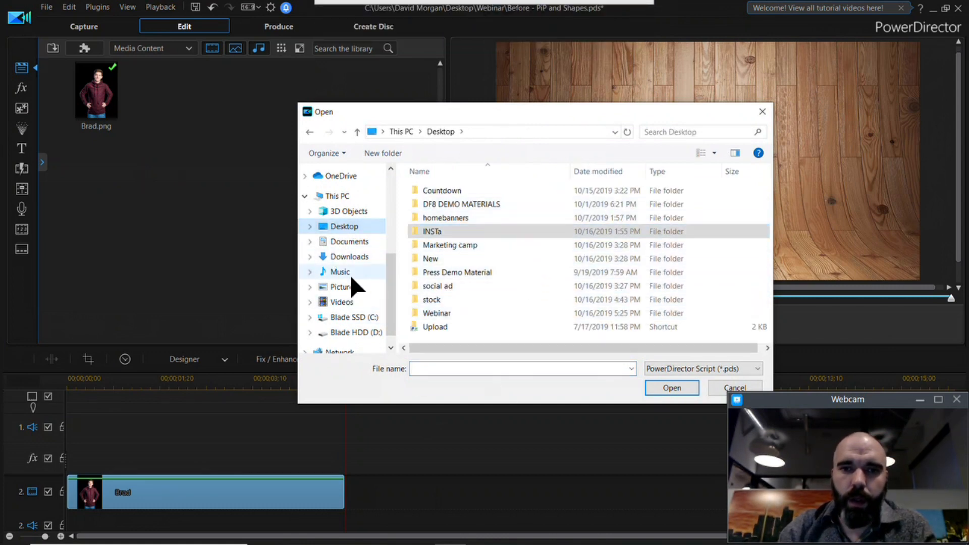
double_click(458, 313)
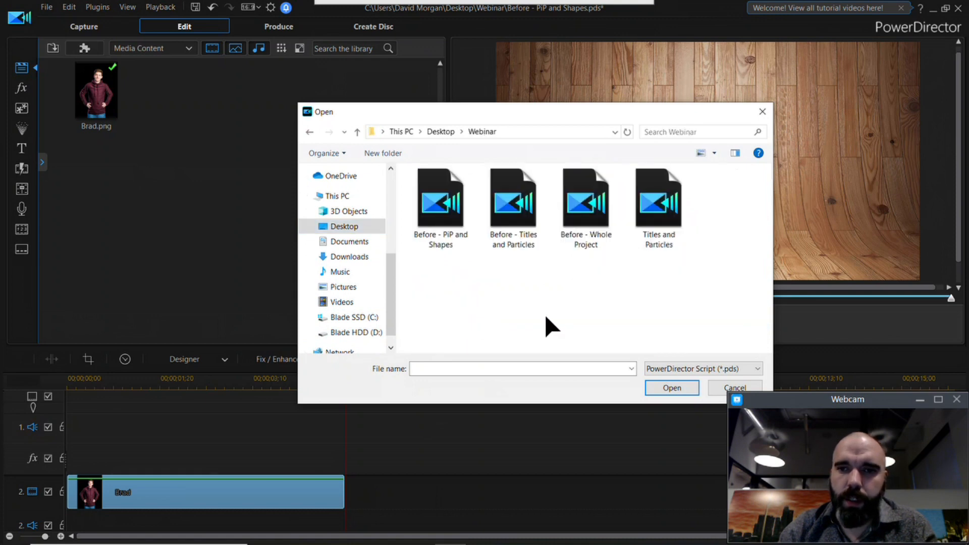
double_click(667, 187)
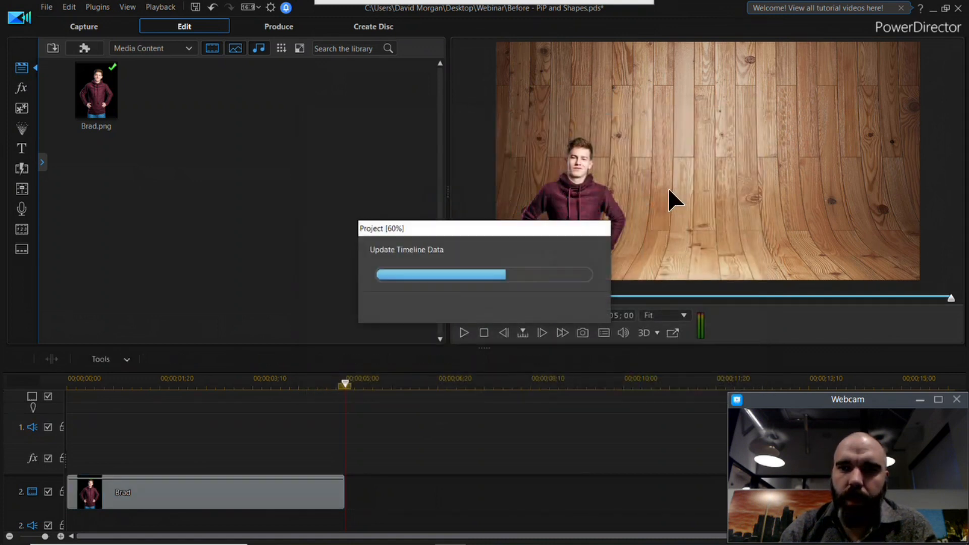
click(174, 126)
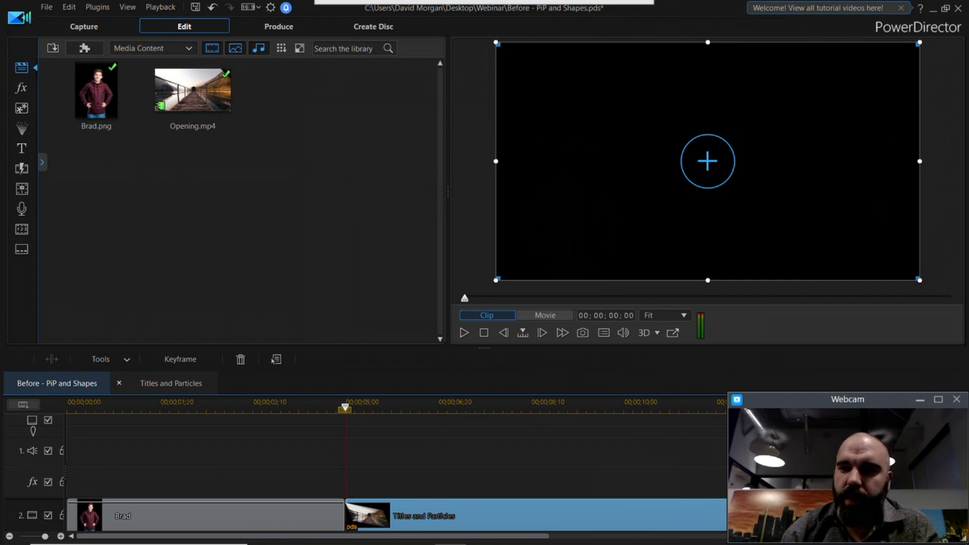
Step: Enlarge the timeline area and open the nested Titles and Particles project for editing
click(920, 399)
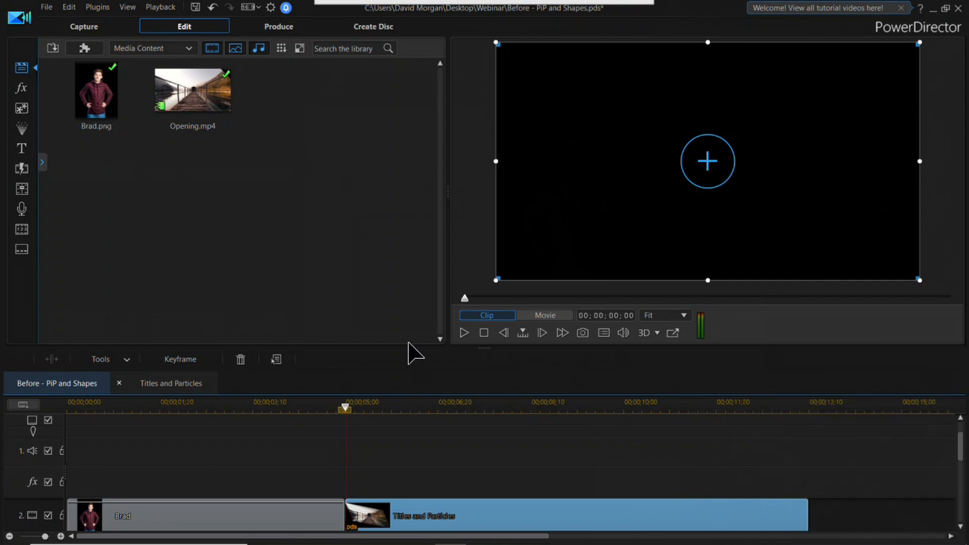
drag(413, 358, 418, 298)
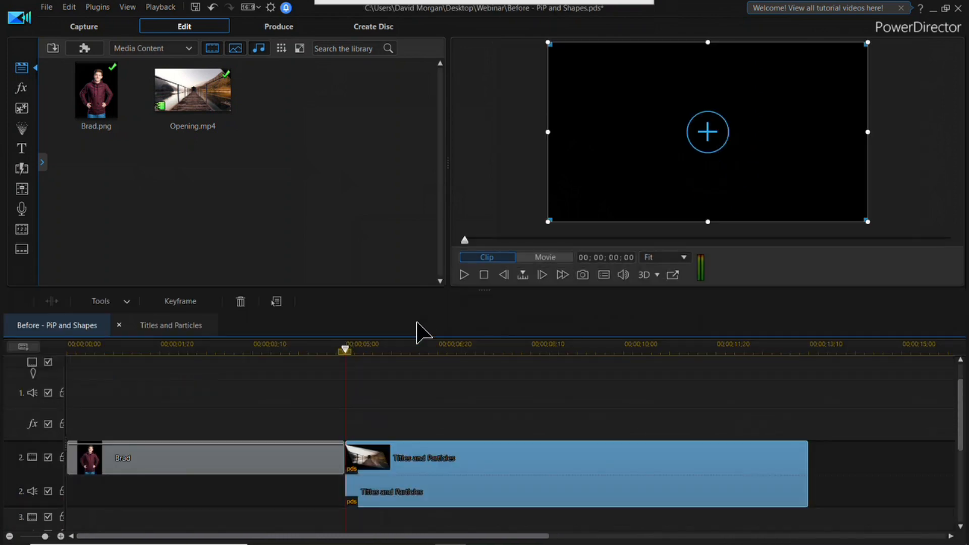
click(178, 327)
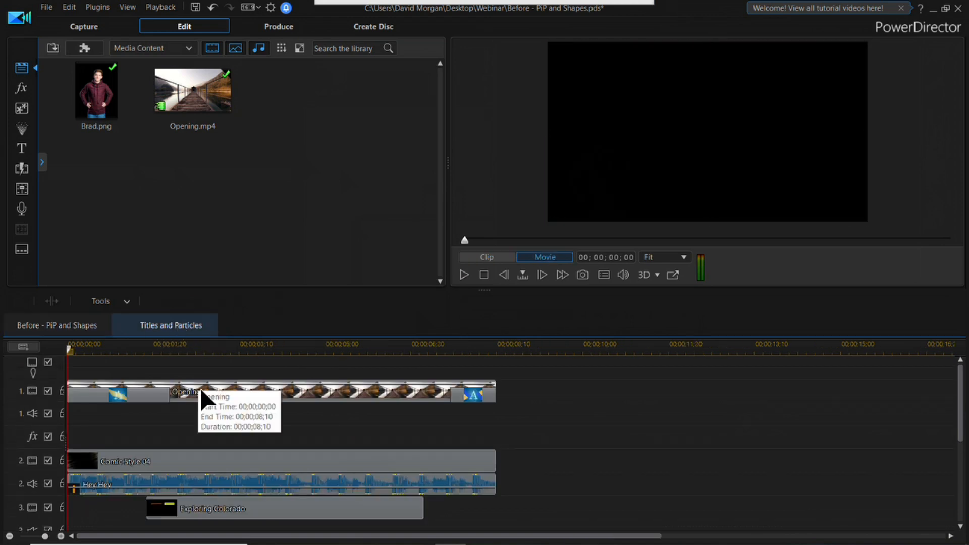
Step: Delete the transitions at the beginning and end of the Opening clip and move the playhead to about 00;00;00;12
click(125, 394)
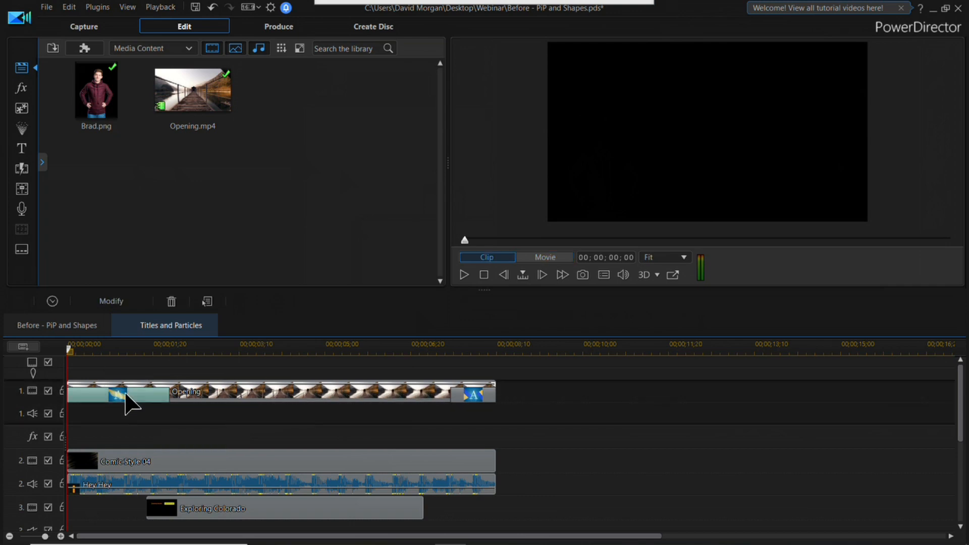
key(Delete)
click(477, 401)
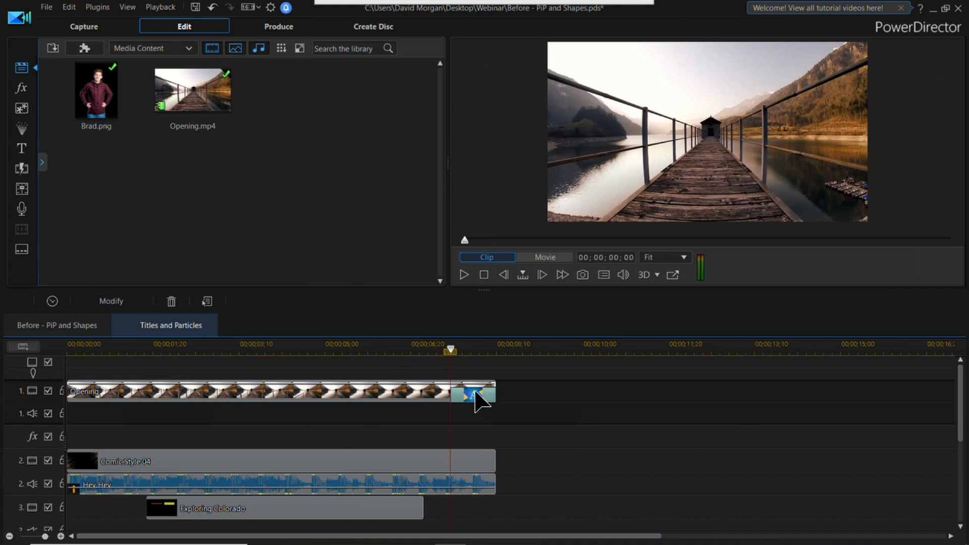
key(Delete)
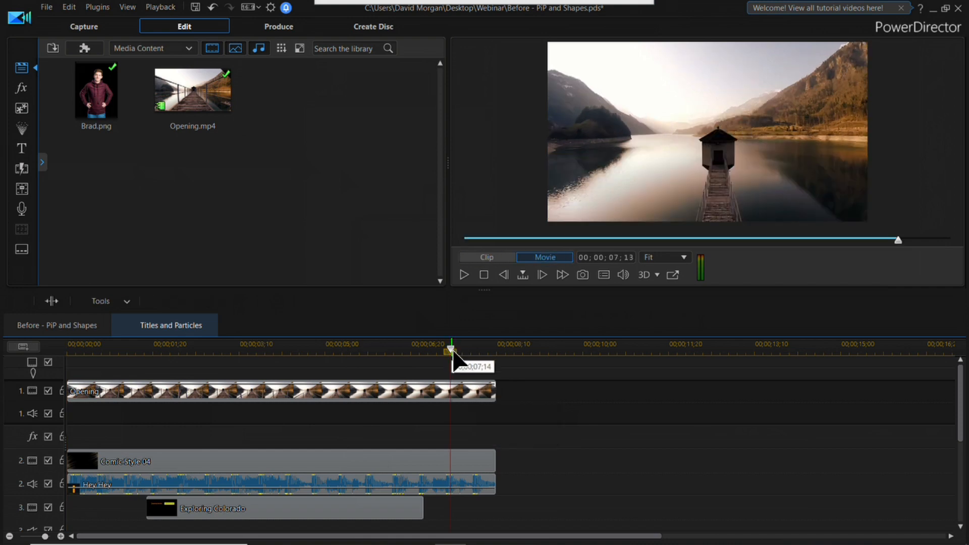
drag(449, 353, 109, 386)
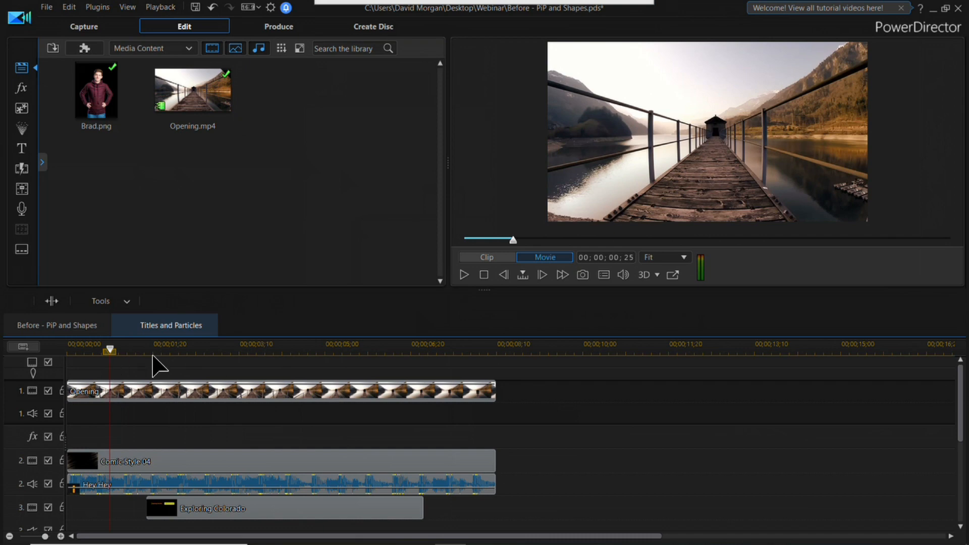
drag(111, 352, 88, 352)
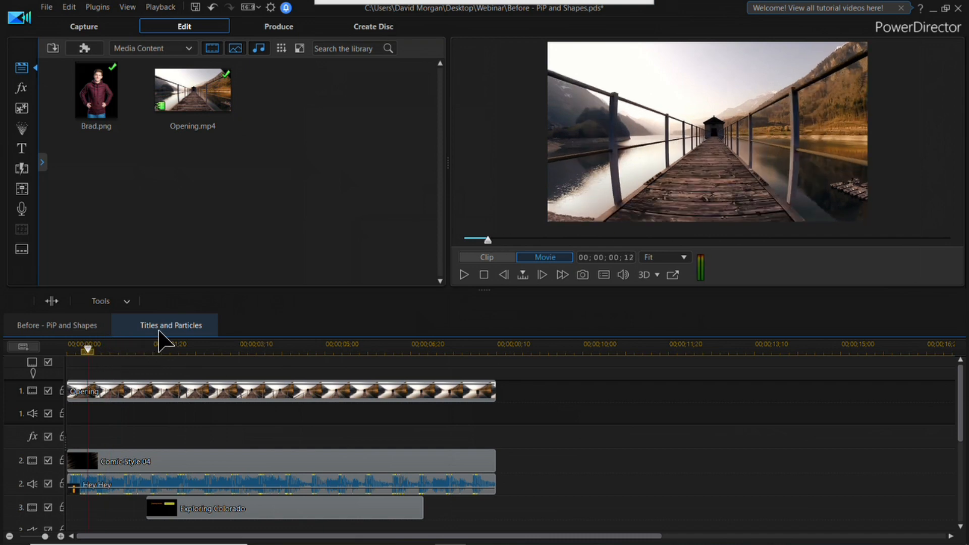
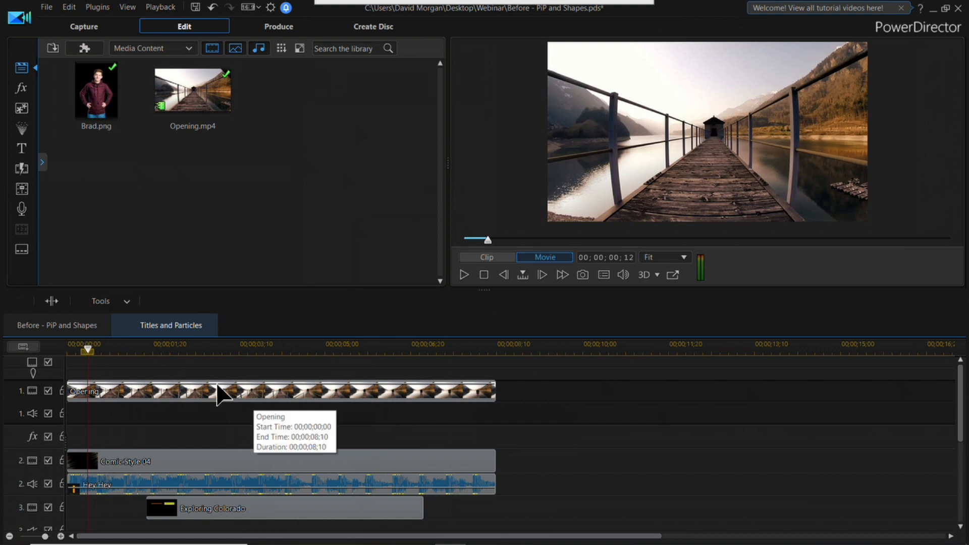
Step: Return to the Before - PiP and Shapes project and move the Titles and Particles clip to the start of video track 3
click(85, 322)
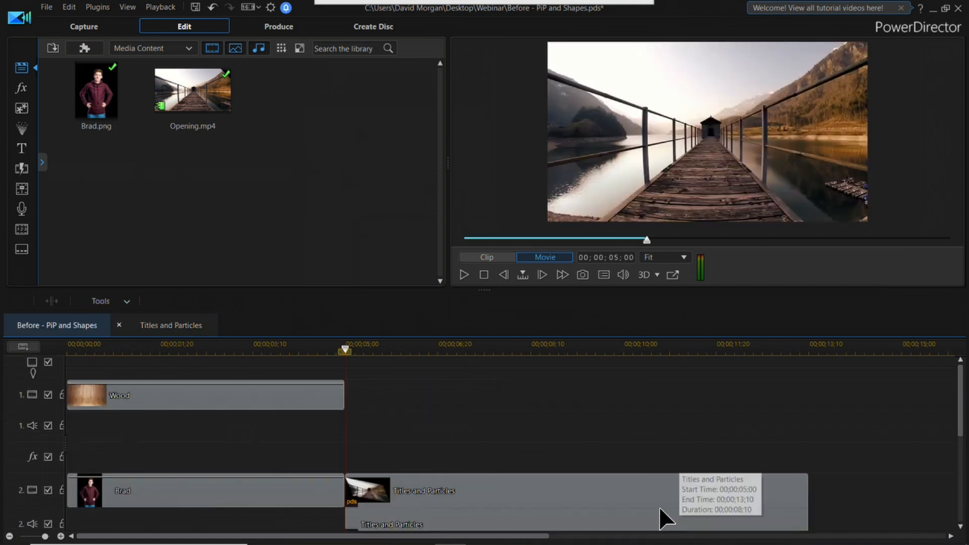
drag(961, 426, 953, 469)
drag(497, 417, 281, 500)
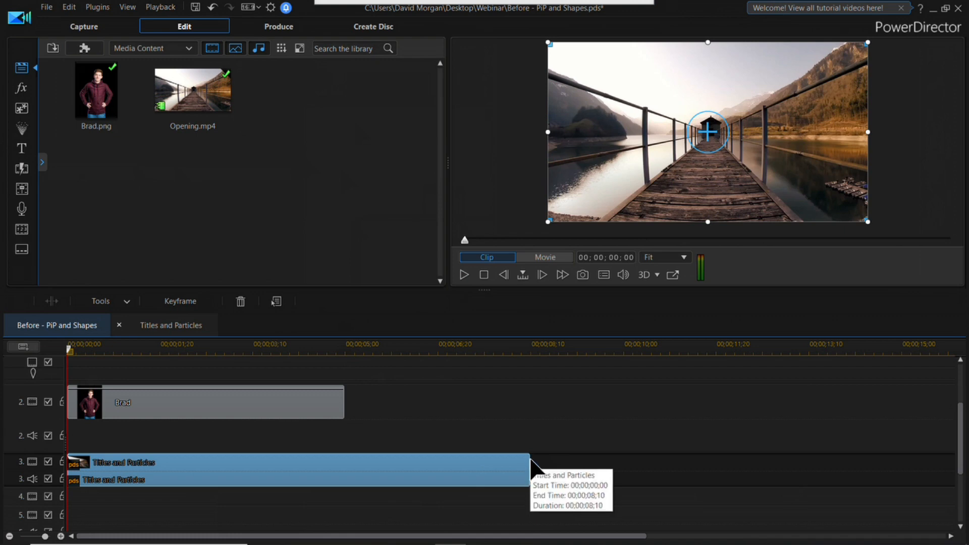
click(527, 462)
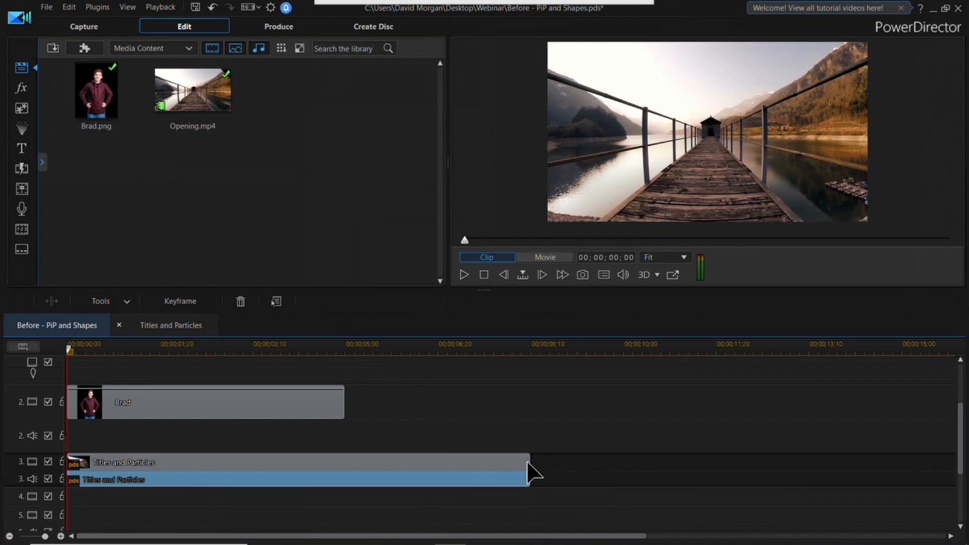
click(529, 461)
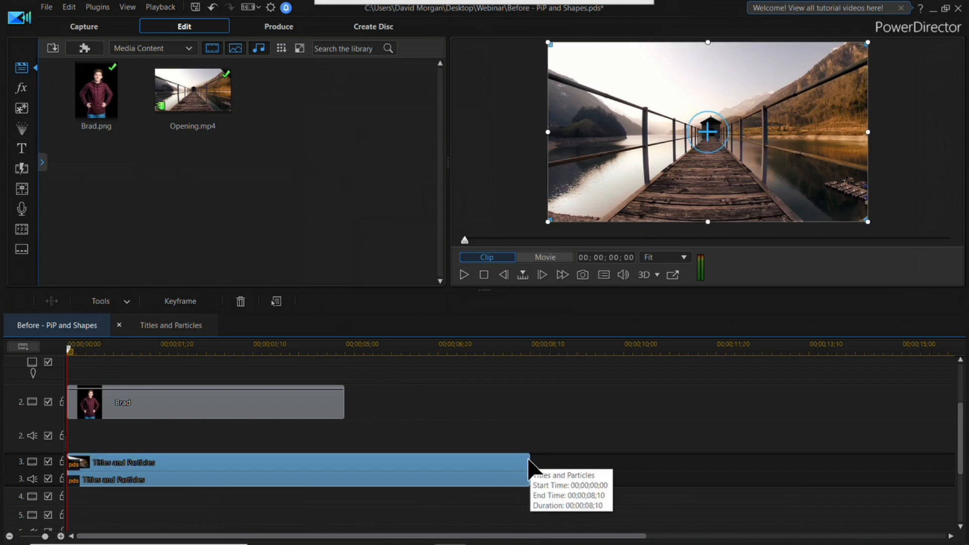
click(528, 462)
click(529, 463)
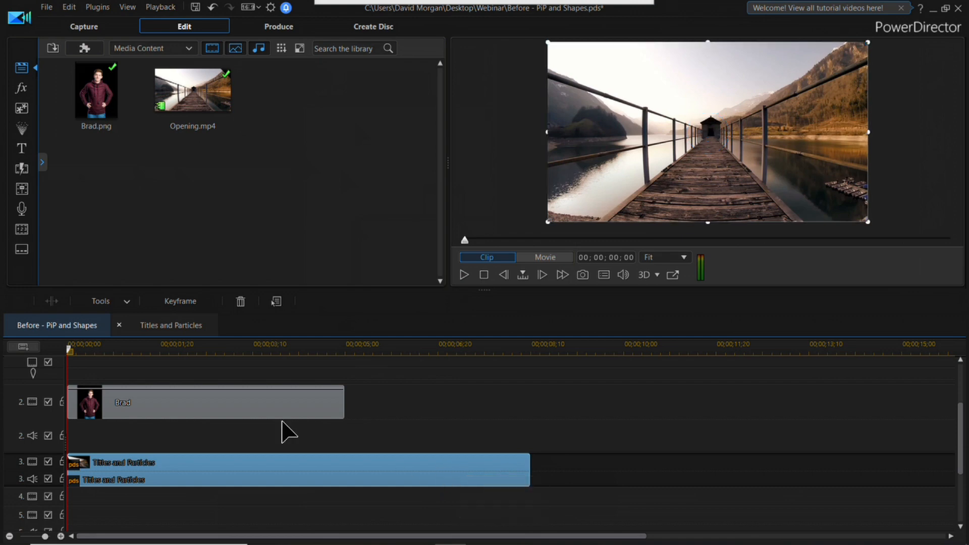
Step: Extend the Brad and Wood clips to end at 00;00;08;10, matching the end of the Titles and Particles clip
click(339, 404)
drag(346, 407, 532, 400)
drag(903, 430, 962, 389)
click(338, 398)
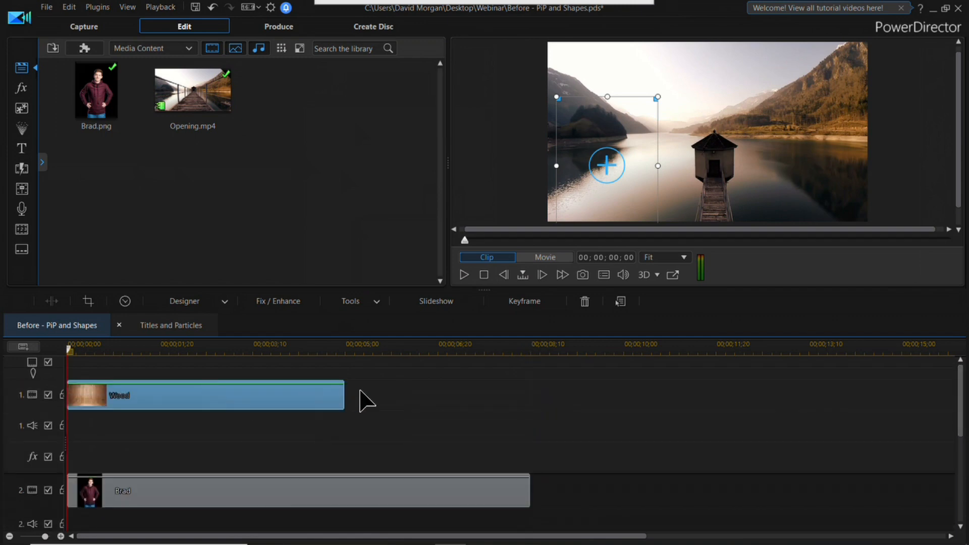
drag(343, 396, 828, 413)
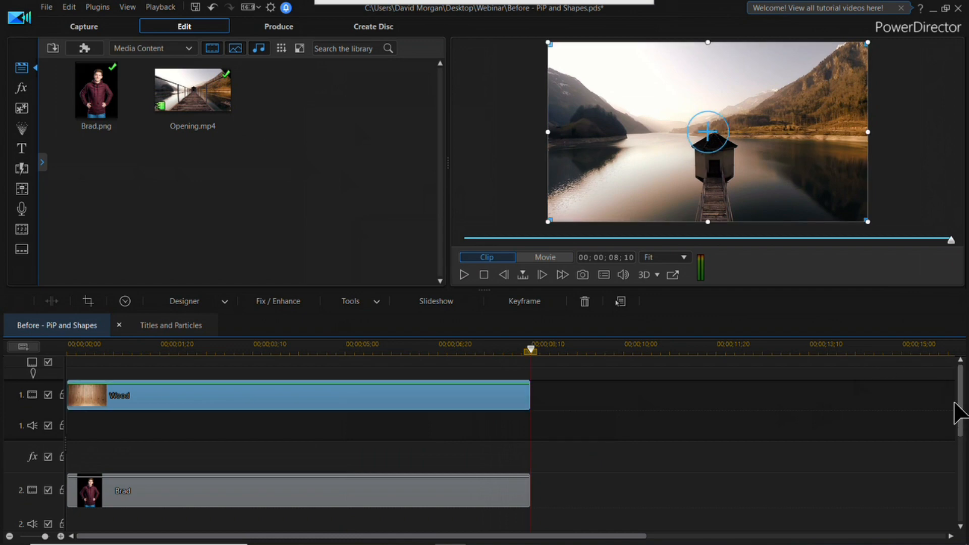
Step: Shrink the Titles and Particles clip to less than half the frame width and position it to the right of Brad
drag(964, 386, 964, 438)
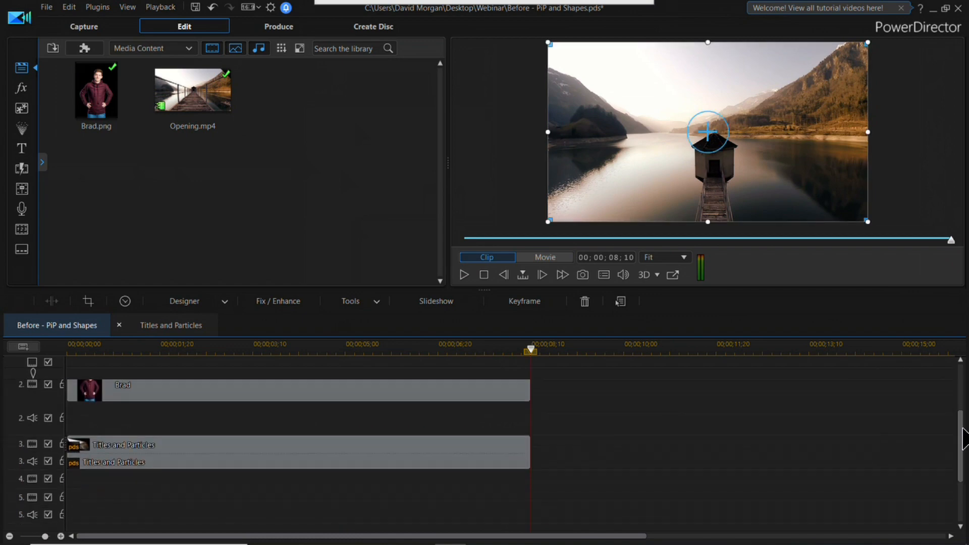
click(363, 462)
drag(548, 42, 725, 152)
drag(834, 201, 818, 154)
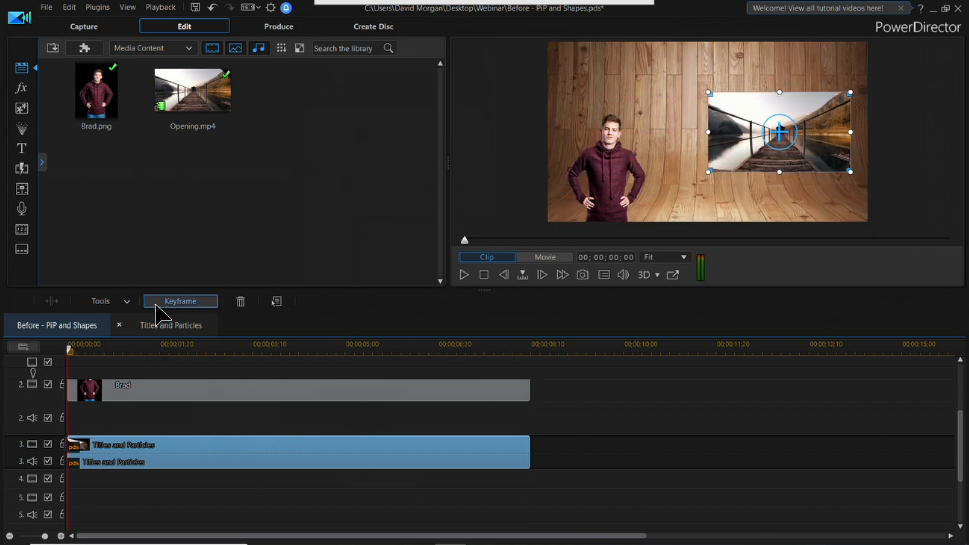
Step: Open the keyframe settings of the Titles and Particles clip, expand its clip attributes and try adjusting the rotation
click(127, 302)
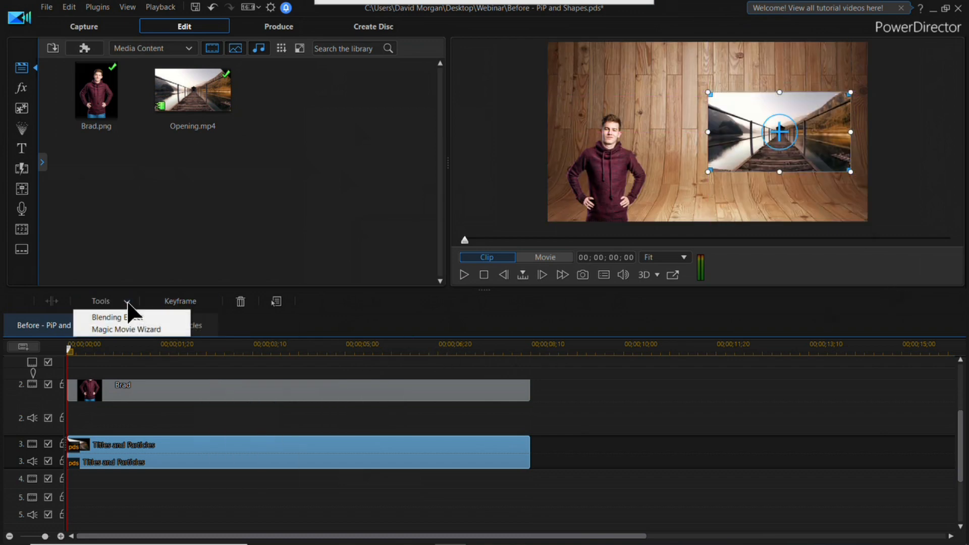
click(183, 304)
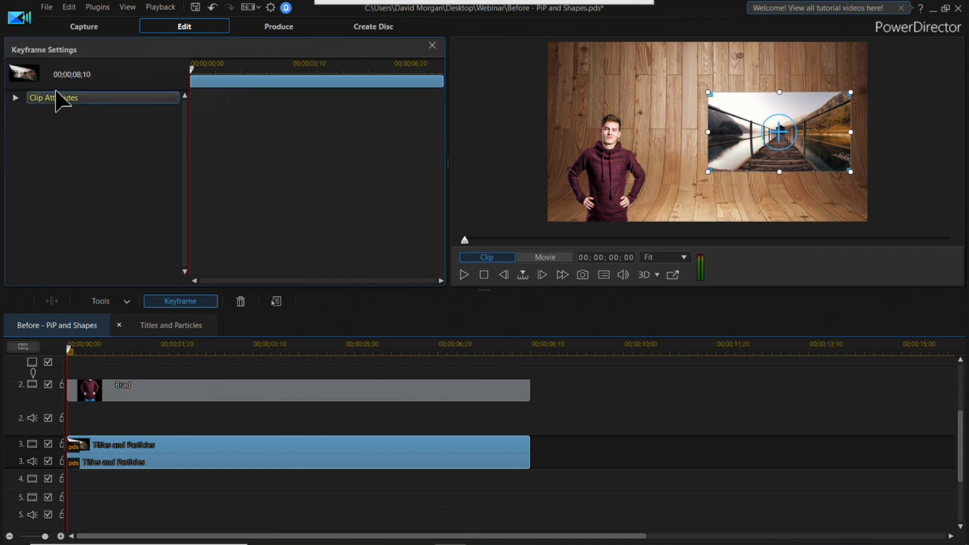
click(23, 99)
drag(184, 130, 176, 199)
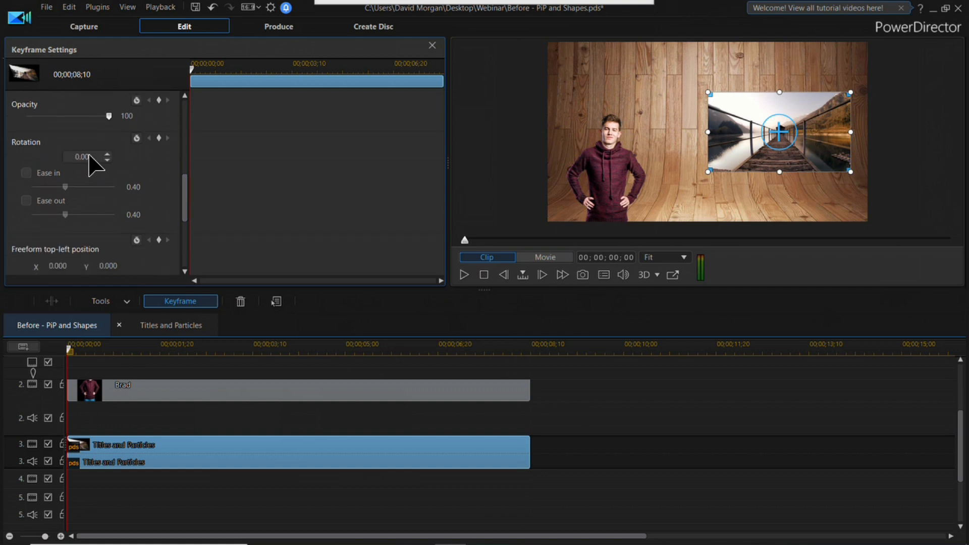
click(108, 152)
click(107, 153)
click(107, 154)
click(106, 159)
Step: Set the clip's freeform top-right position to X 1.000 and Y 0.008 in the keyframe settings
drag(185, 198, 186, 244)
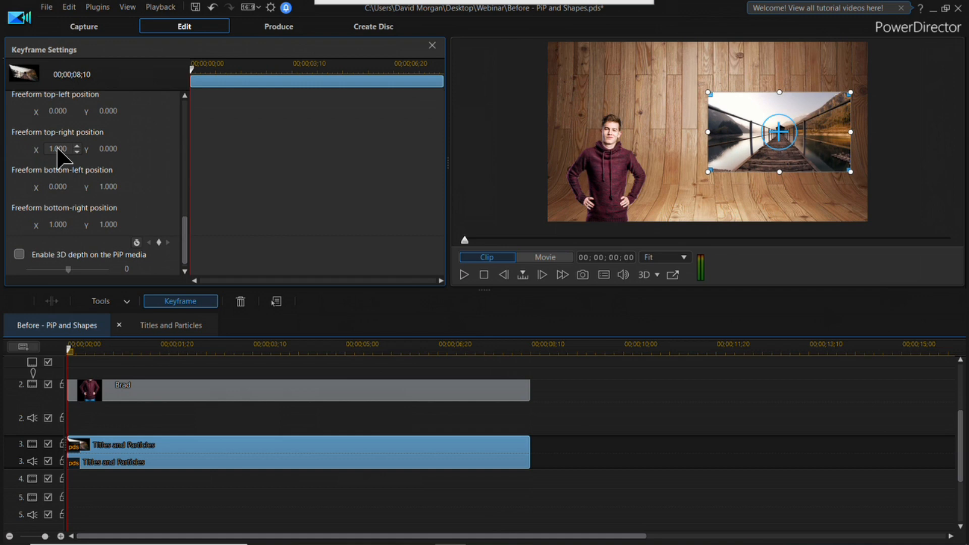
drag(54, 150, 34, 149)
click(77, 151)
click(76, 151)
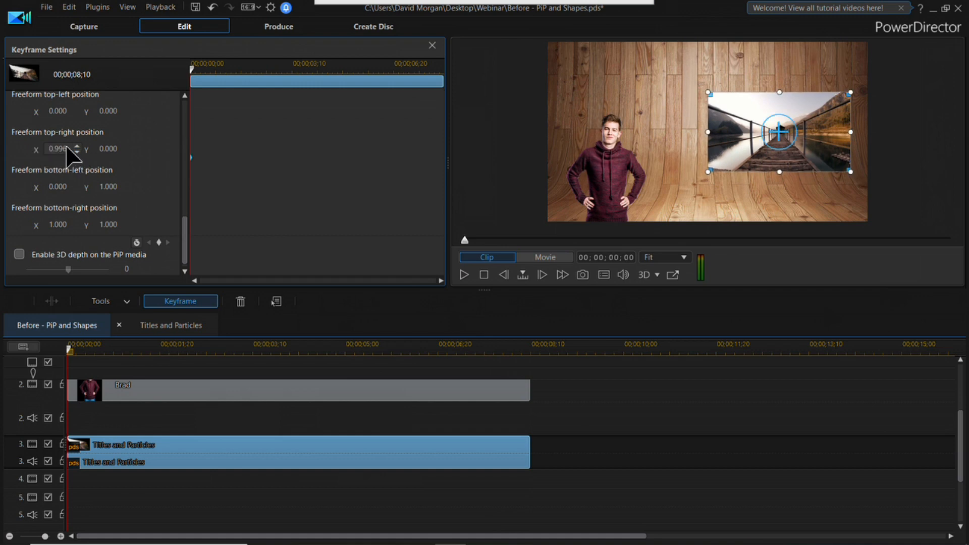
click(76, 144)
key(Return)
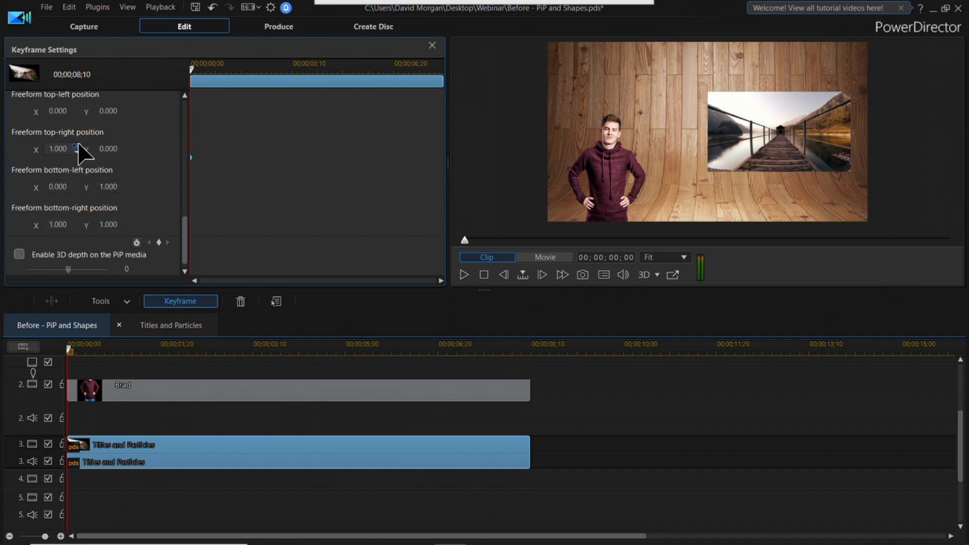
click(127, 144)
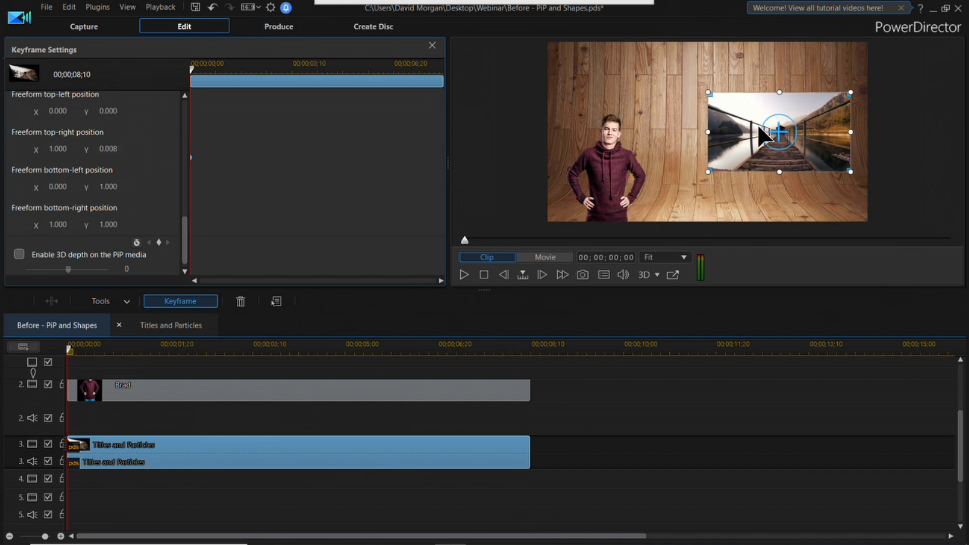
Step: Skew the Titles and Particles clip by pulling its top-left, bottom-left and top-right corners inward, and undo the last two changes
drag(711, 95, 730, 115)
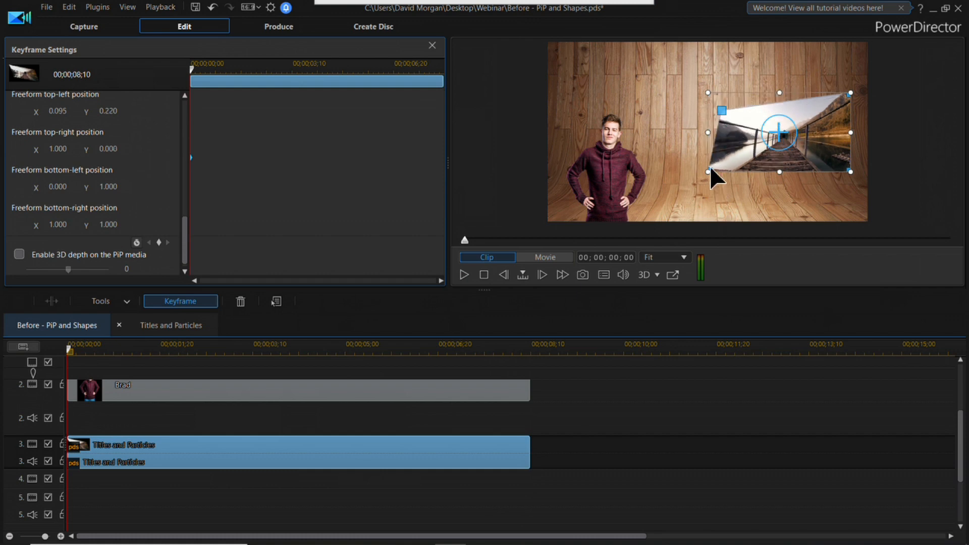
drag(708, 171, 748, 155)
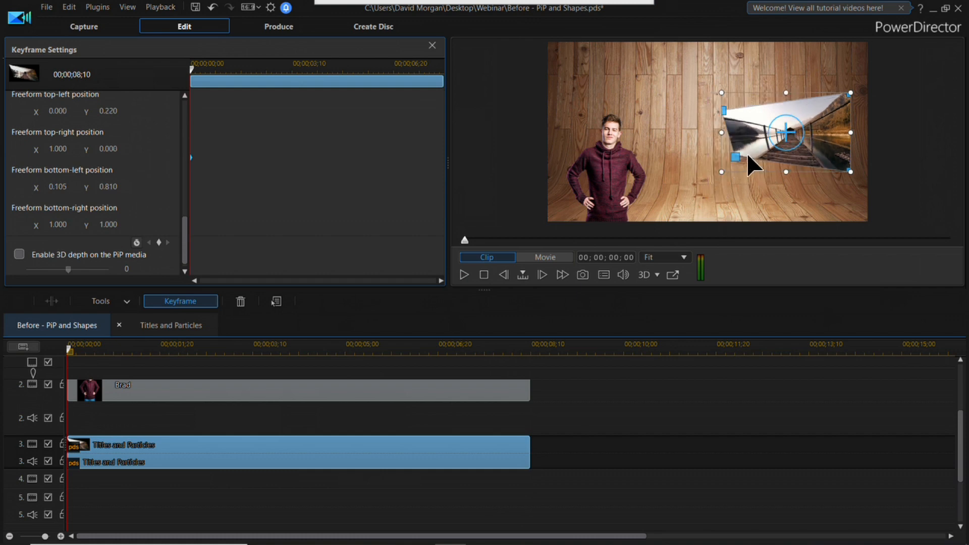
drag(849, 94, 833, 112)
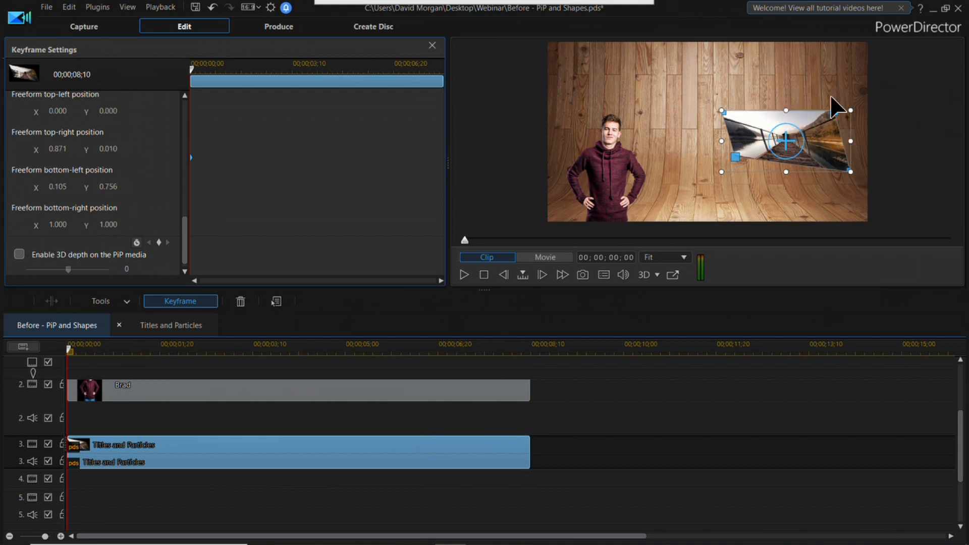
key(ctrl+z)
key(ctrl+z)
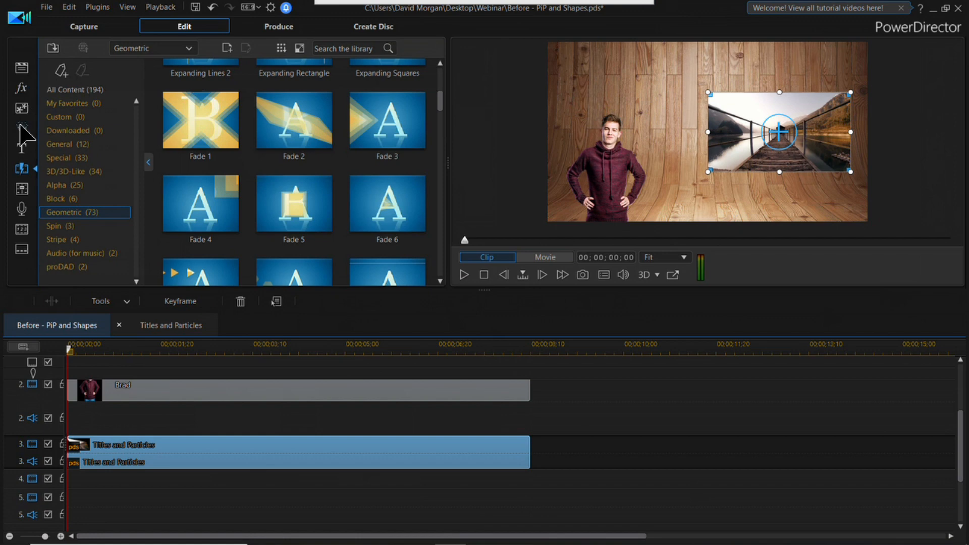
Step: Create a new oval speech bubble shape, stretching its tail toward the lower left and widening the bubble into an ellipse
click(21, 108)
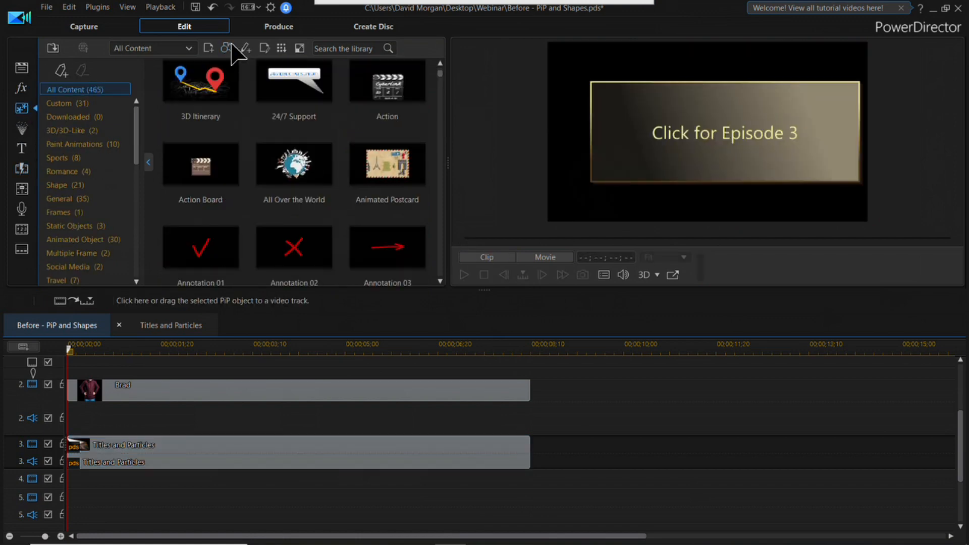
click(229, 46)
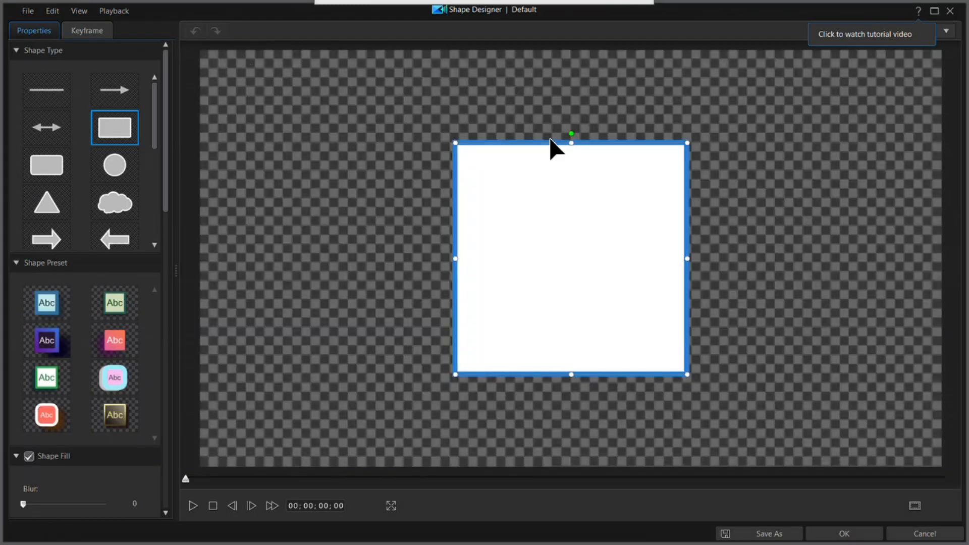
drag(153, 129, 168, 187)
scroll(115, 194, down, 2)
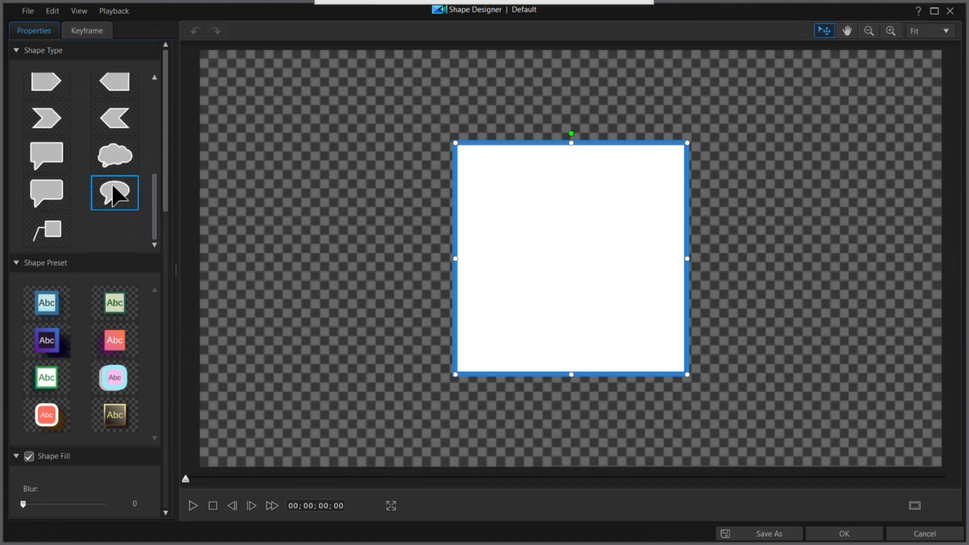
click(116, 198)
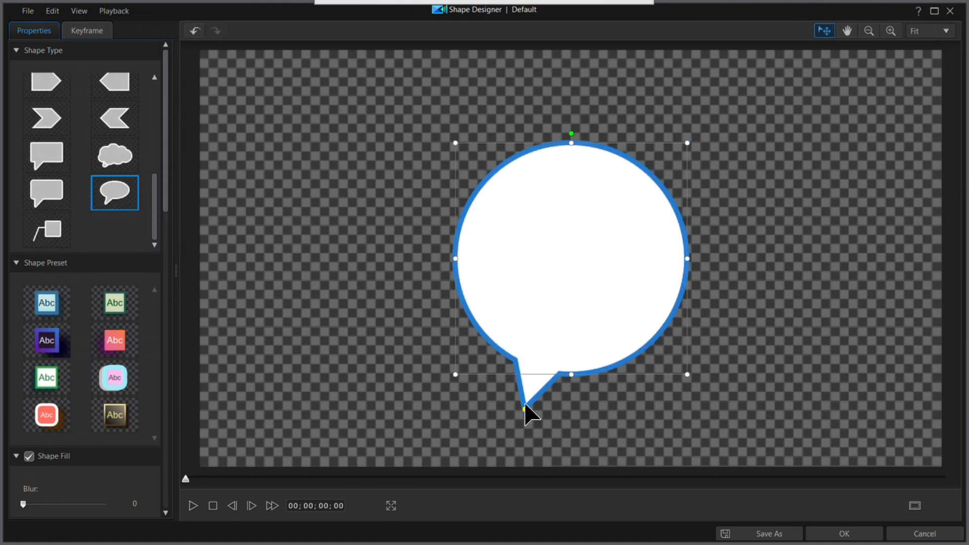
drag(525, 407, 420, 417)
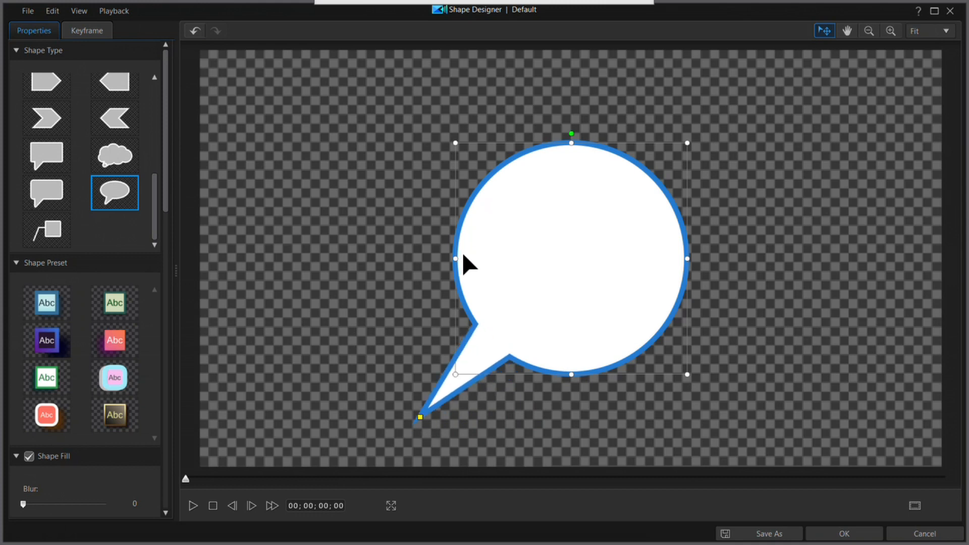
drag(456, 258, 302, 247)
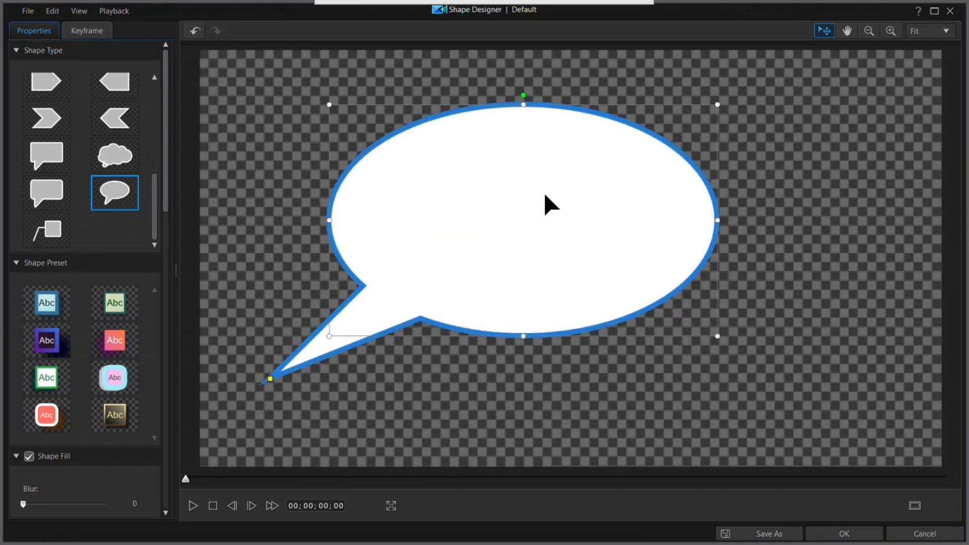
Step: Enter "Where should I go next? Comment below." as the speech bubble's title text
drag(169, 186, 131, 469)
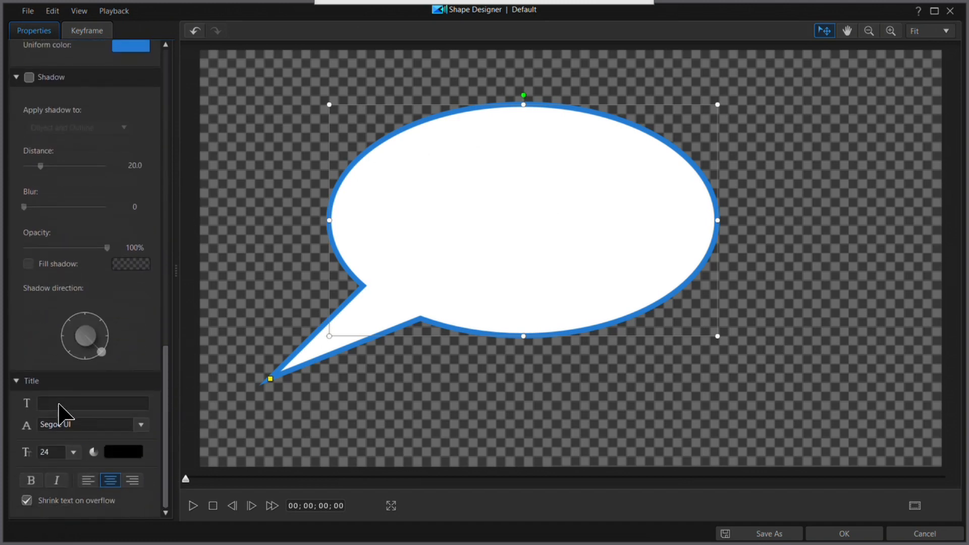
click(58, 404)
text(Wh)
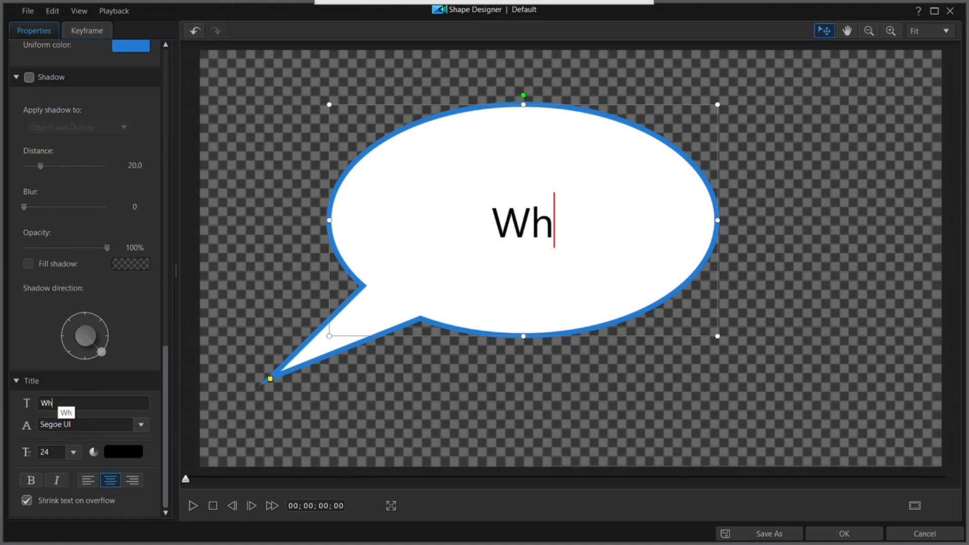
text(ere should I go)
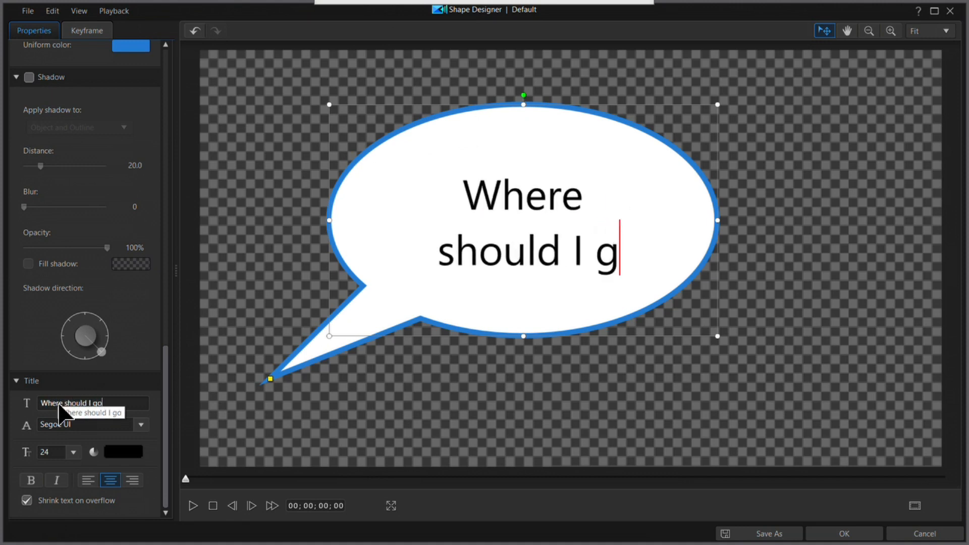
text( next? )
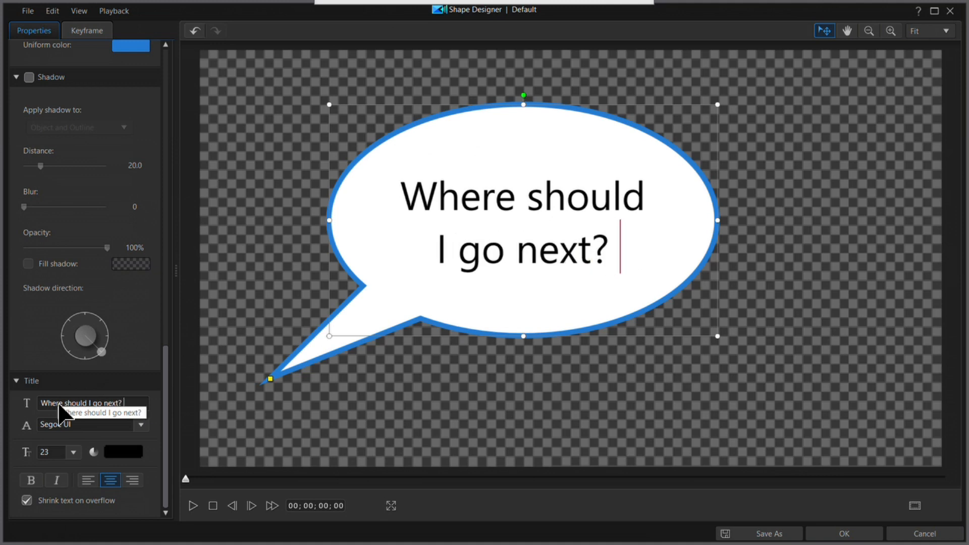
text(Comment below.)
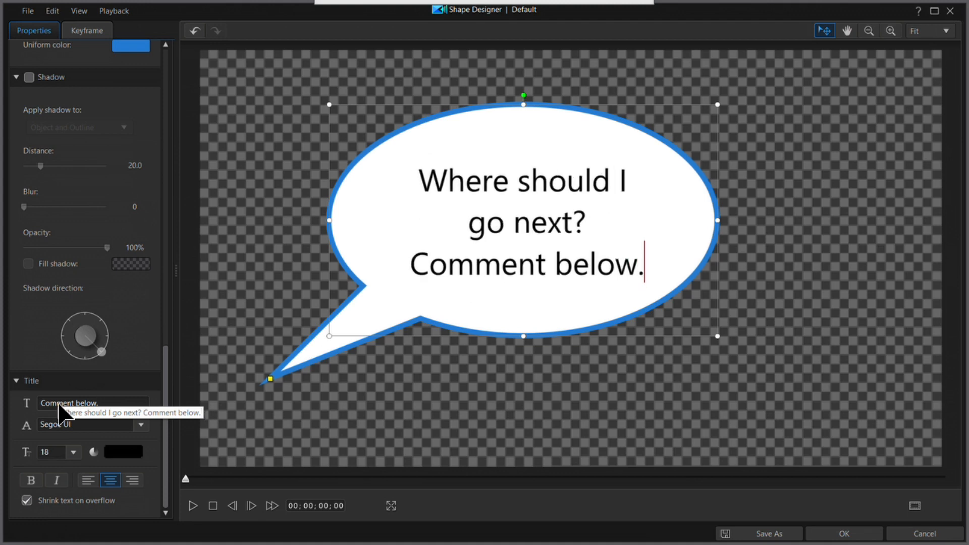
Step: Try the light blue and green shape presets on the speech bubble, settling on the orange-to-pink gradient preset
drag(165, 380, 169, 134)
click(55, 156)
click(114, 155)
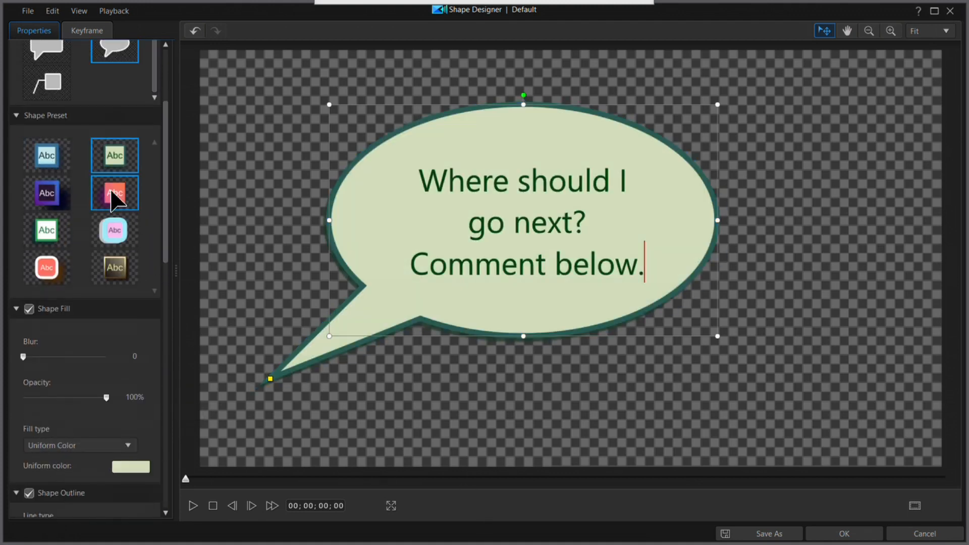
click(114, 195)
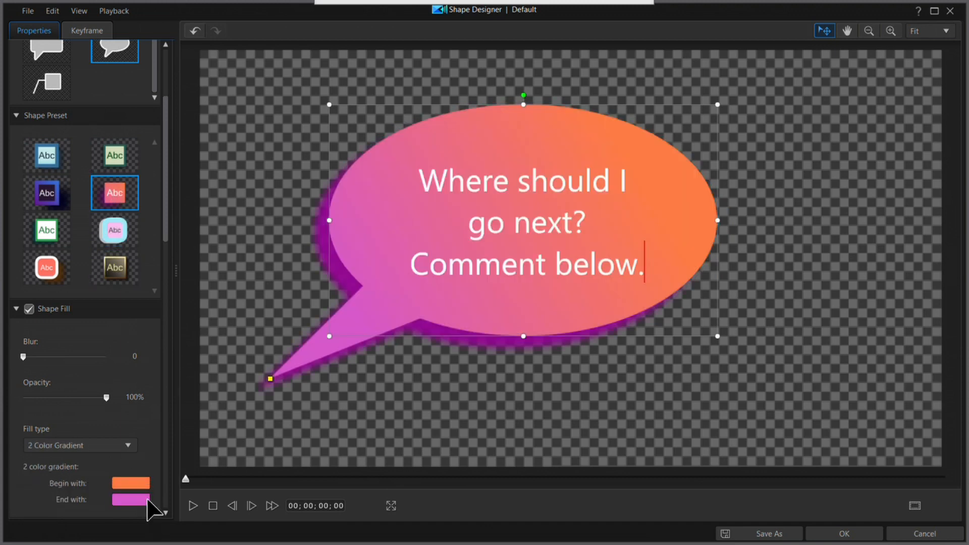
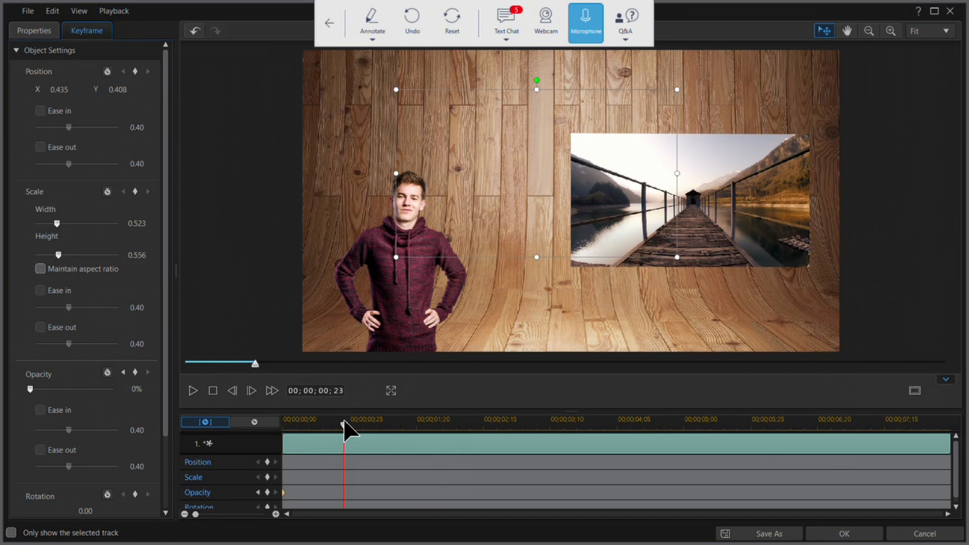
Step: Fade in the speech bubble by keyframing its opacity to 100% at 00;00;00;23, preview the fade and apply the shape changes
drag(32, 389, 139, 390)
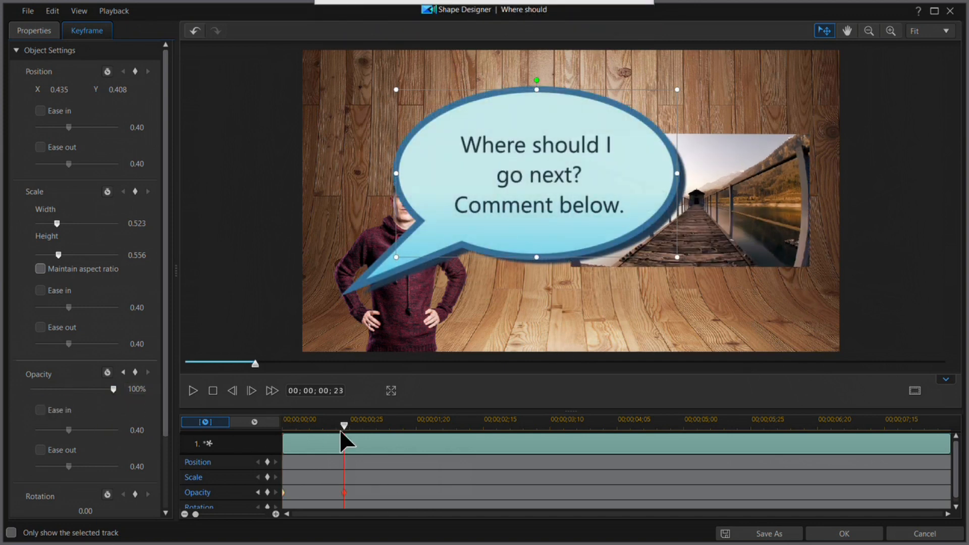
drag(343, 423, 264, 430)
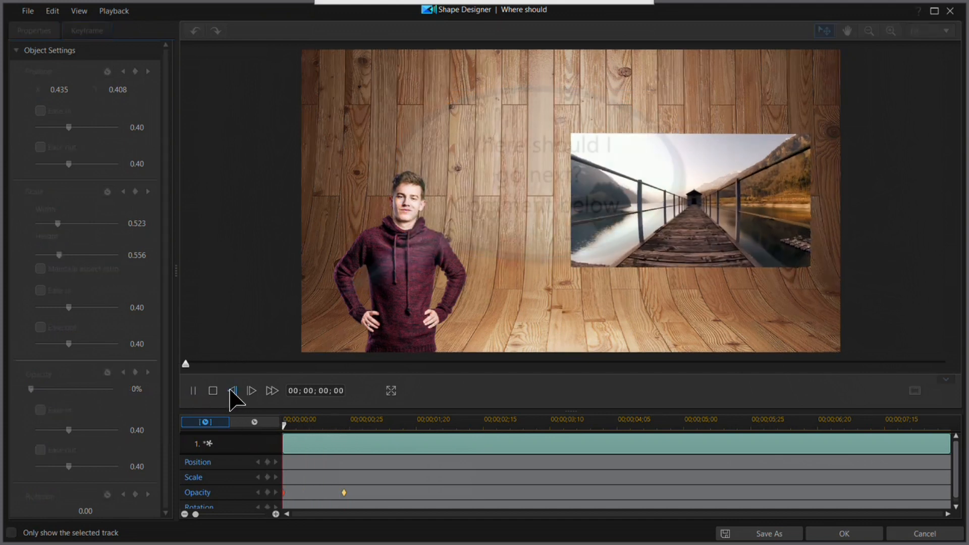
key(space)
click(212, 389)
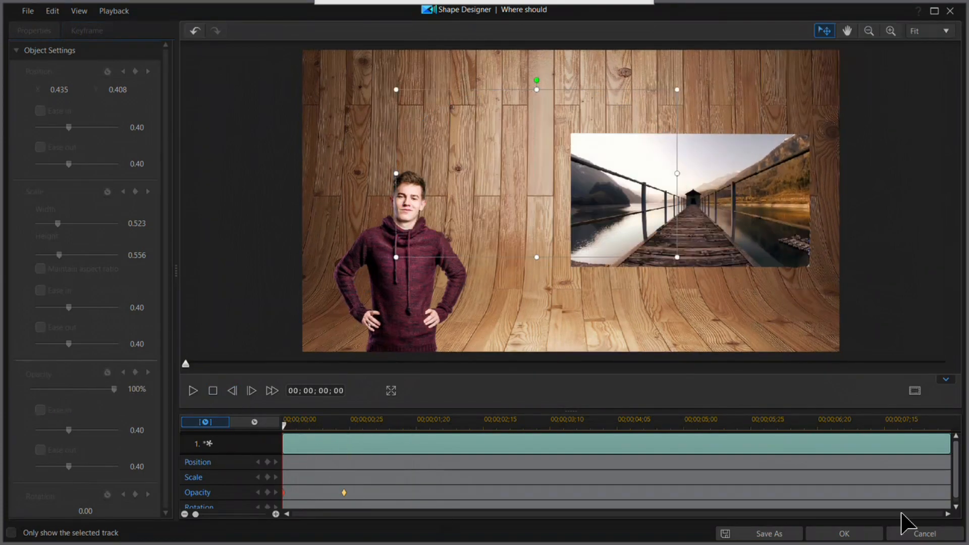
click(845, 530)
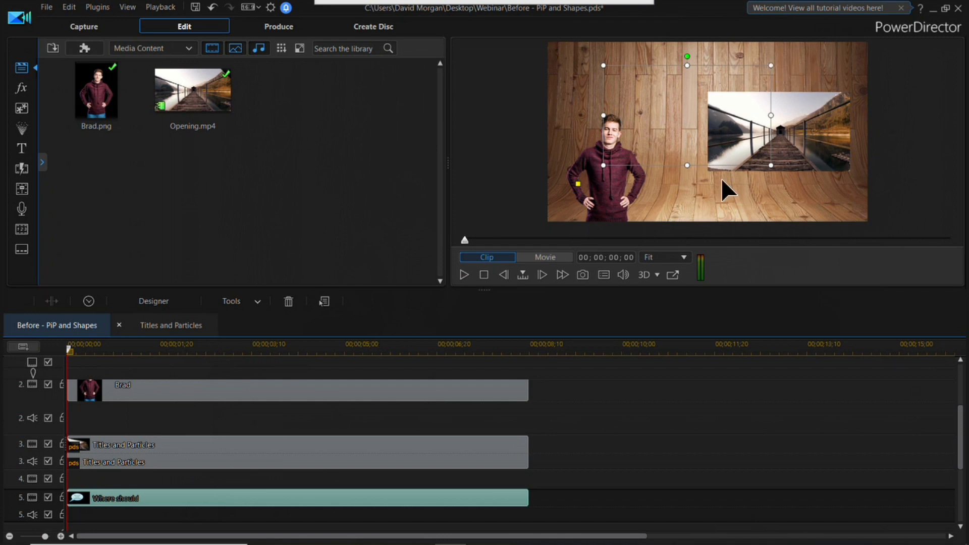
Step: Shrink the speech bubble, place it above and beside the man's head, and point its tail at his mouth
click(217, 350)
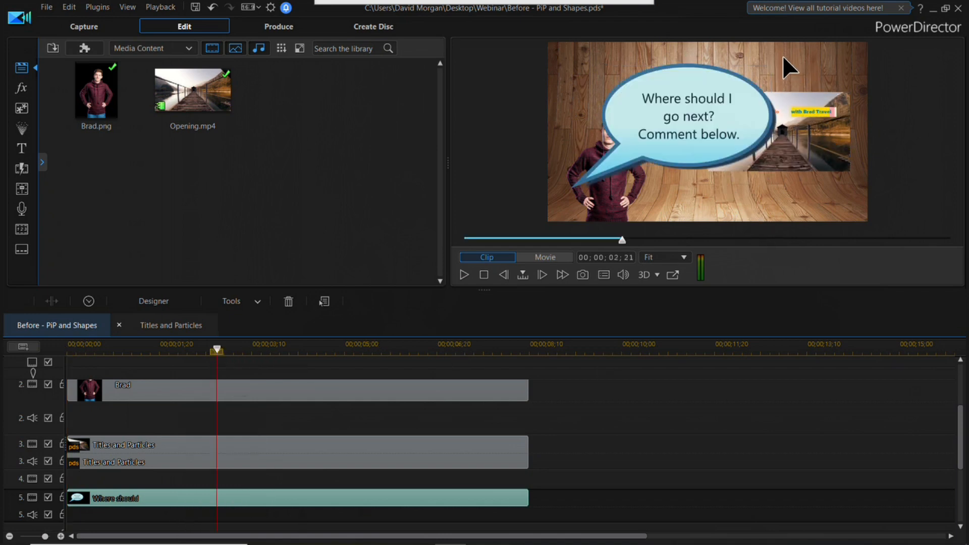
click(730, 93)
drag(771, 59, 684, 96)
drag(643, 155, 683, 83)
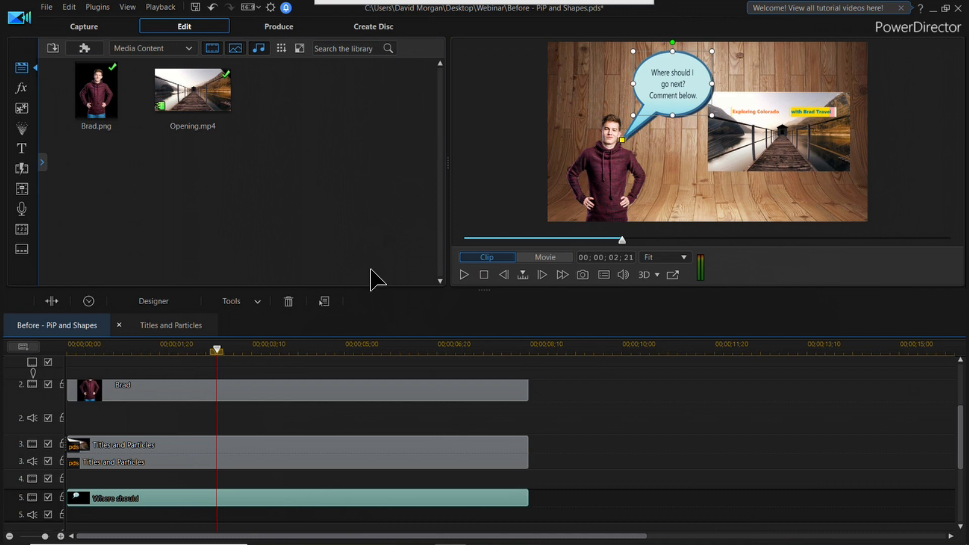
Step: Play the picture-in-picture project from the start to check the speech bubble's fade and placement
drag(217, 349, 57, 347)
click(464, 274)
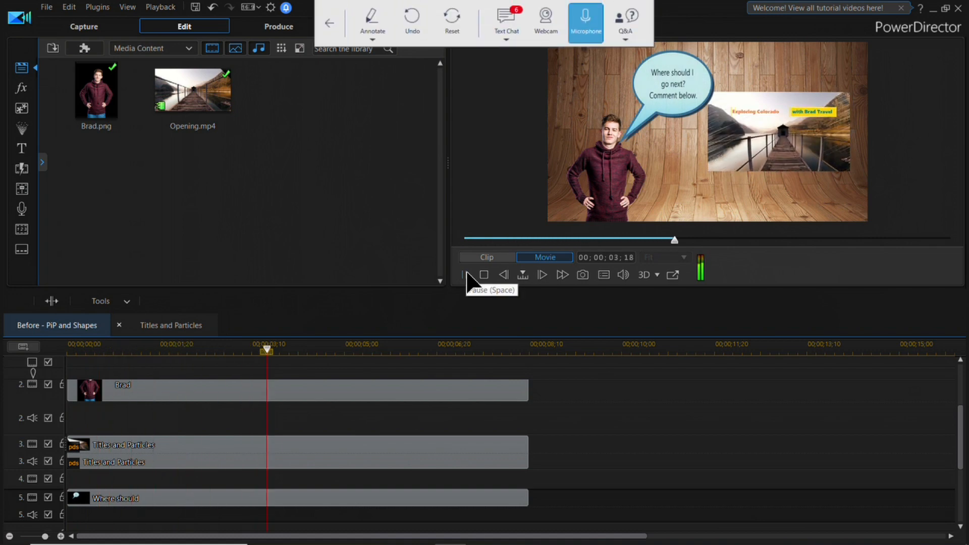
click(484, 275)
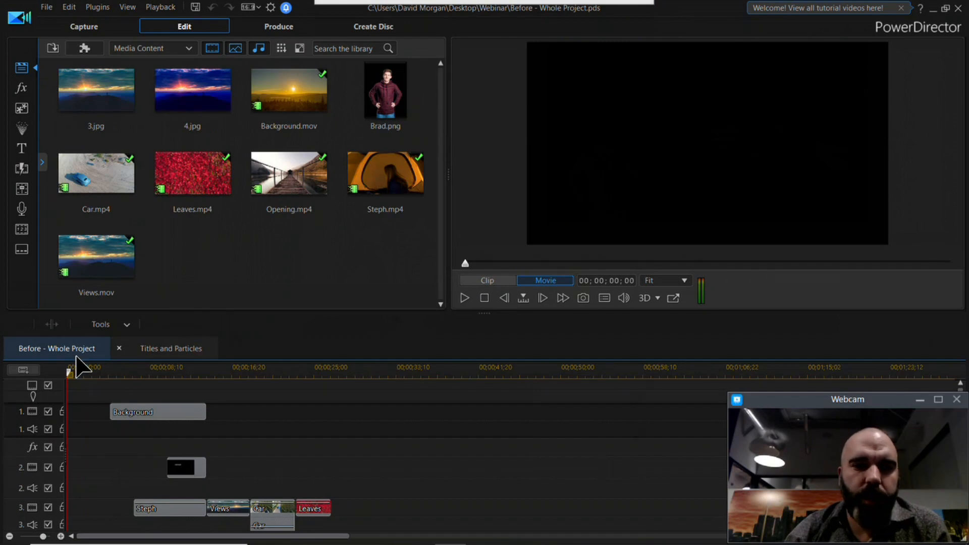
Step: In the whole-project timeline, open the tent clip in PiP Designer and key out the green tent opening with Chroma Key
drag(68, 374, 178, 391)
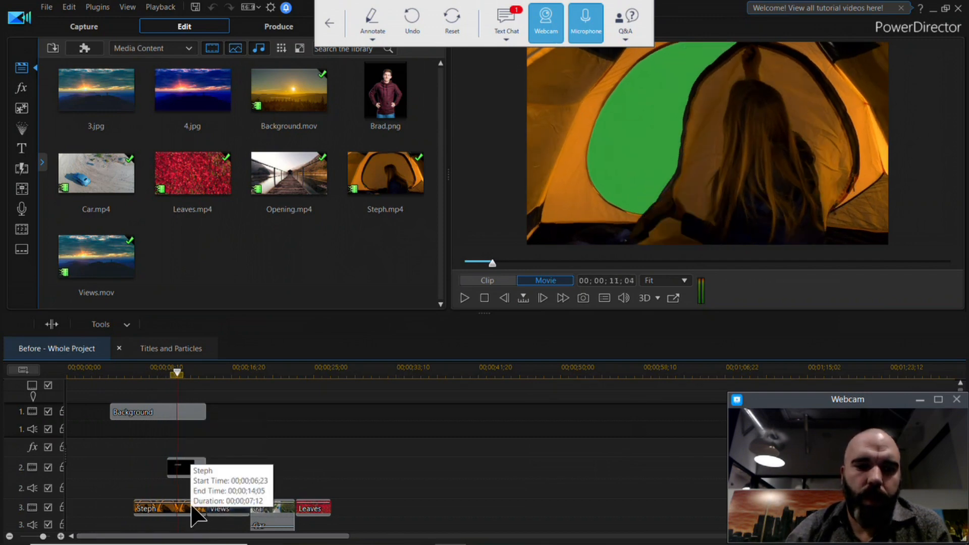
click(194, 512)
click(186, 325)
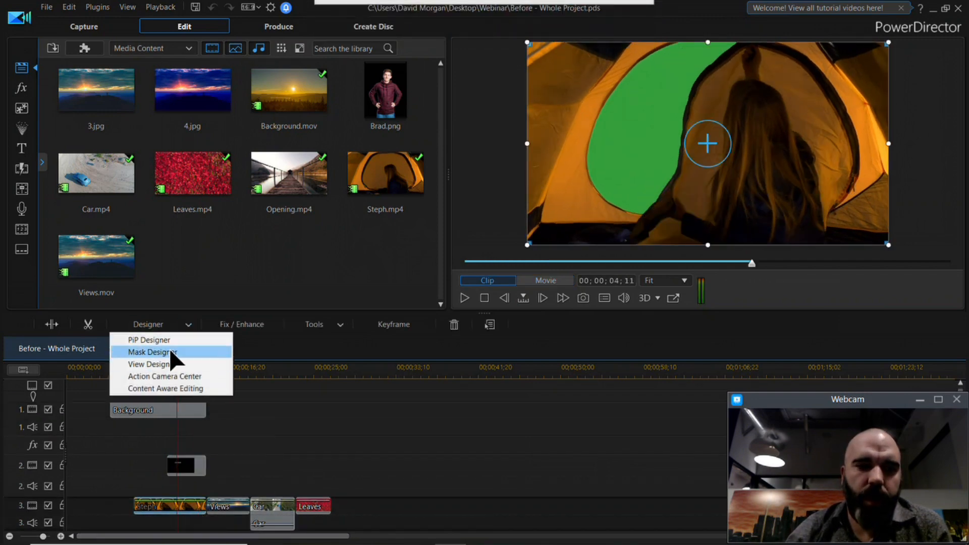
click(168, 338)
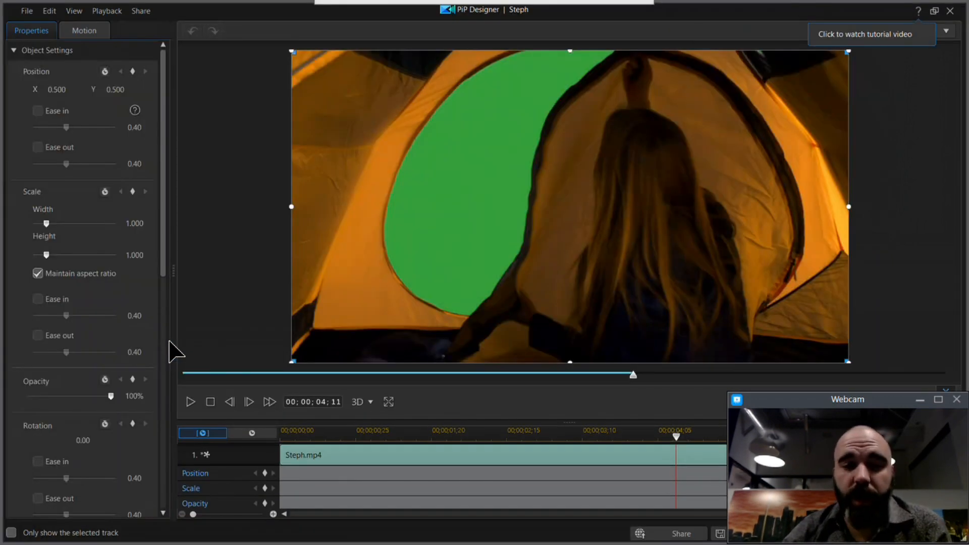
drag(165, 202, 167, 332)
click(27, 273)
click(30, 302)
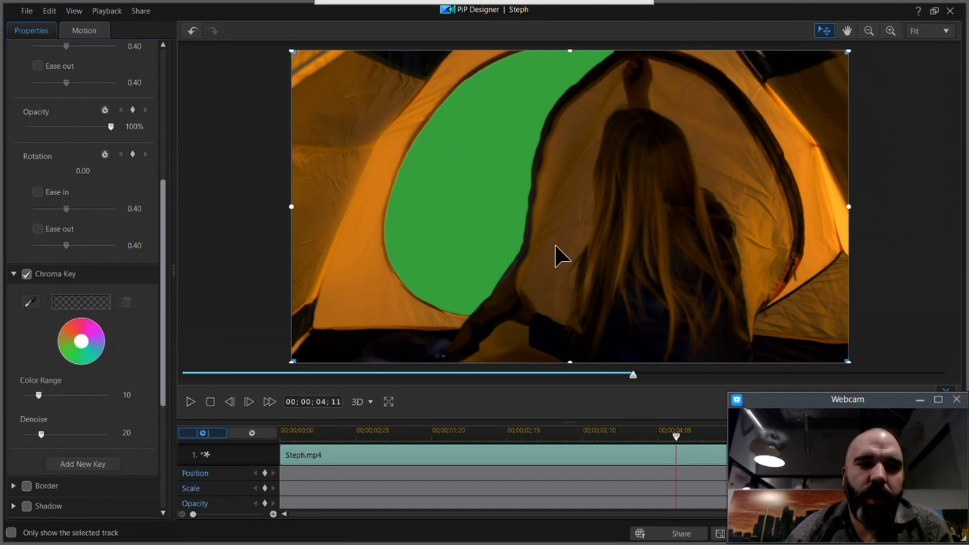
click(479, 182)
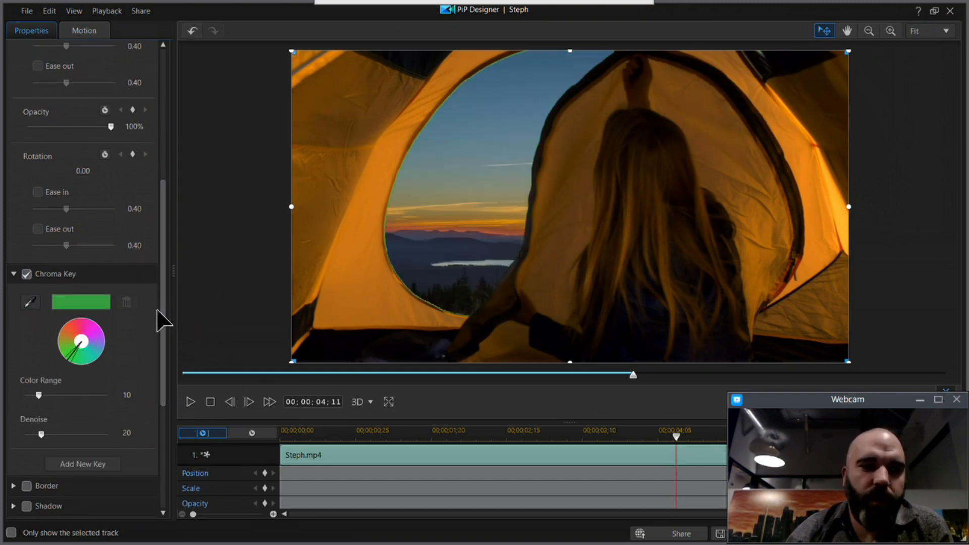
Step: Add a second chroma key sampled from the green fringe of the tent opening, set its color range to 49, and apply
scroll(159, 343, down, 3)
click(76, 323)
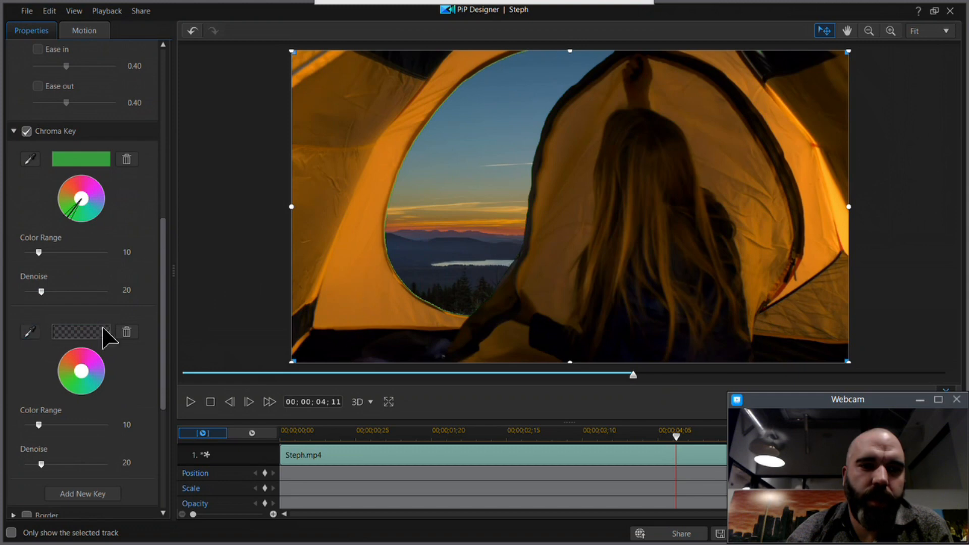
click(386, 252)
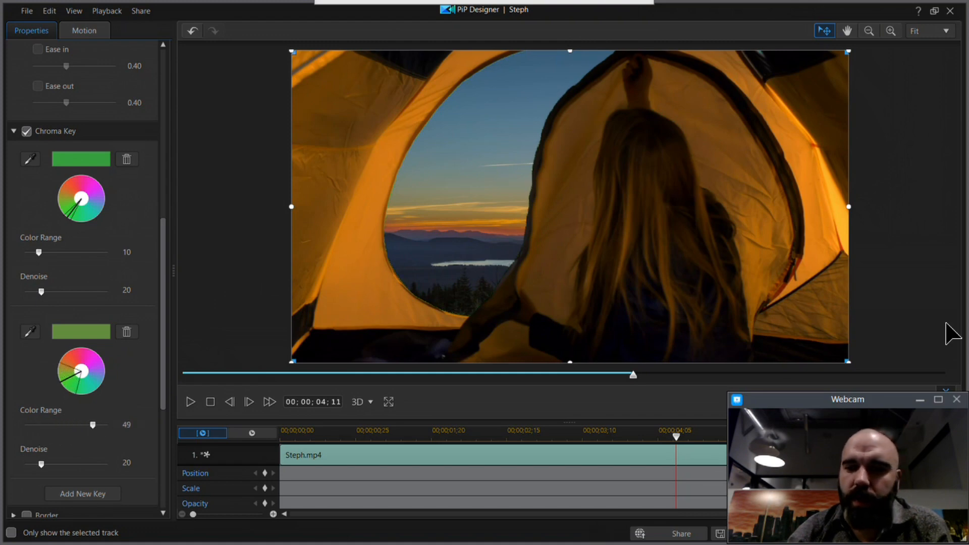
click(956, 399)
click(844, 533)
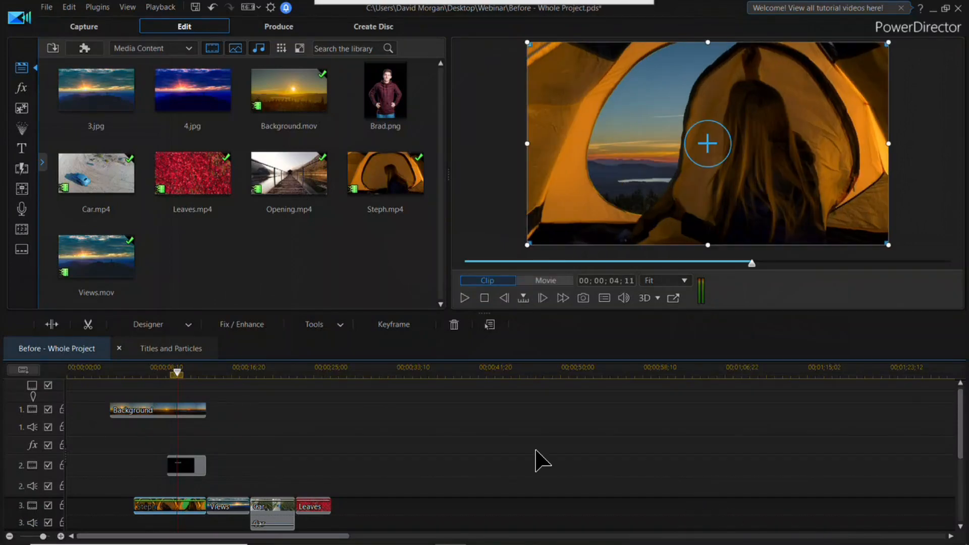
Step: Add the Geometric Fade 2 transition between the tent clip and the Views clip, and play it back
drag(177, 373, 201, 409)
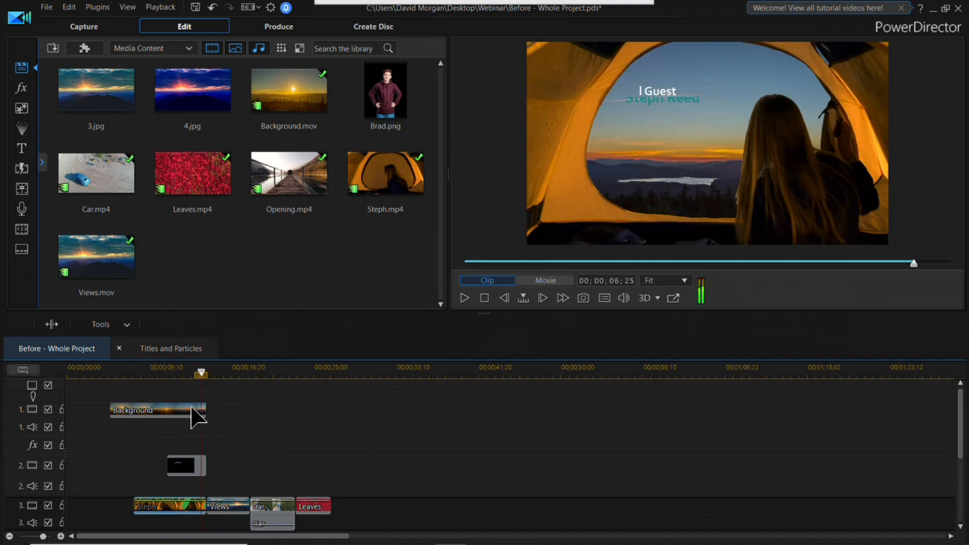
click(22, 168)
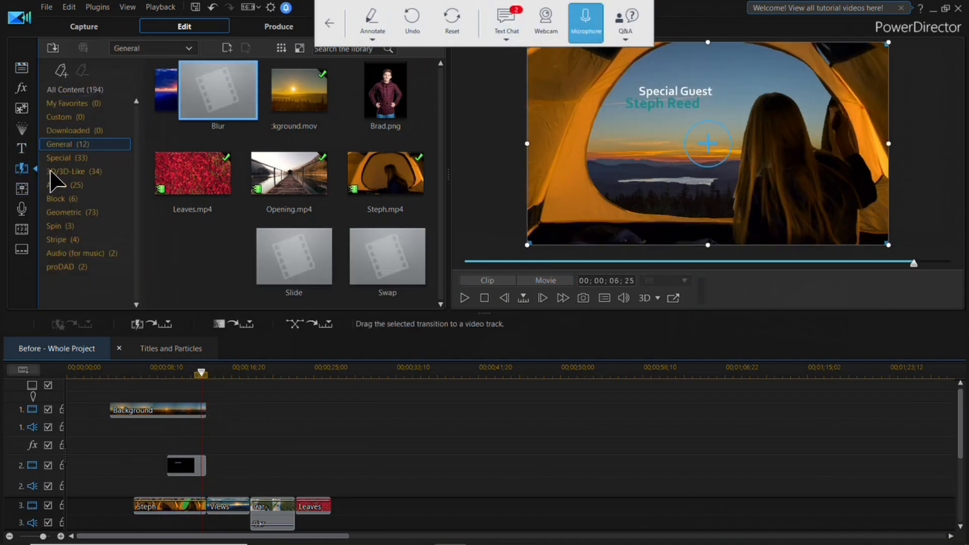
click(78, 212)
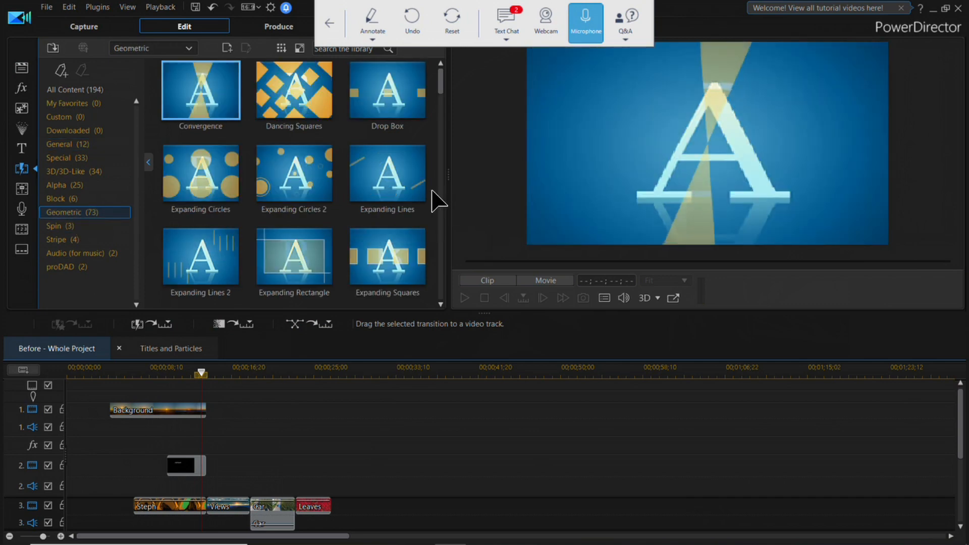
scroll(448, 122, down, 1)
scroll(434, 151, down, 5)
scroll(434, 147, up, 3)
scroll(437, 124, up, 5)
click(278, 201)
drag(278, 202, 219, 509)
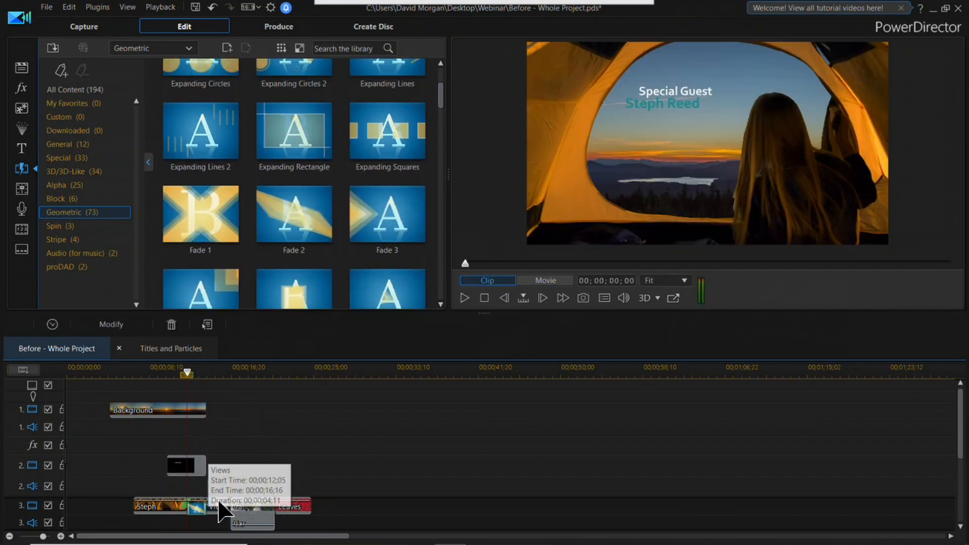
click(463, 298)
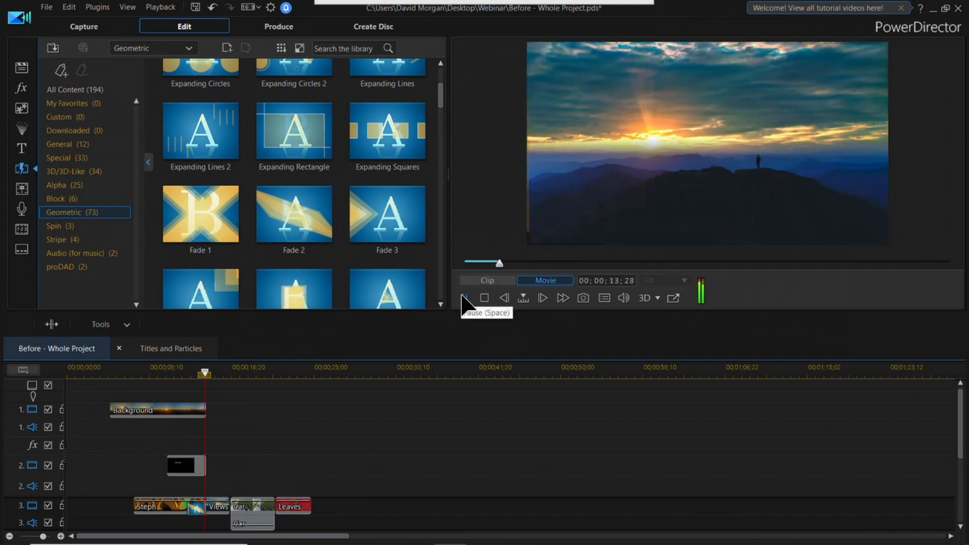
click(484, 298)
Step: Try the Fade 1 transition at the start of the Car clip and play it back
drag(298, 216, 237, 507)
click(464, 298)
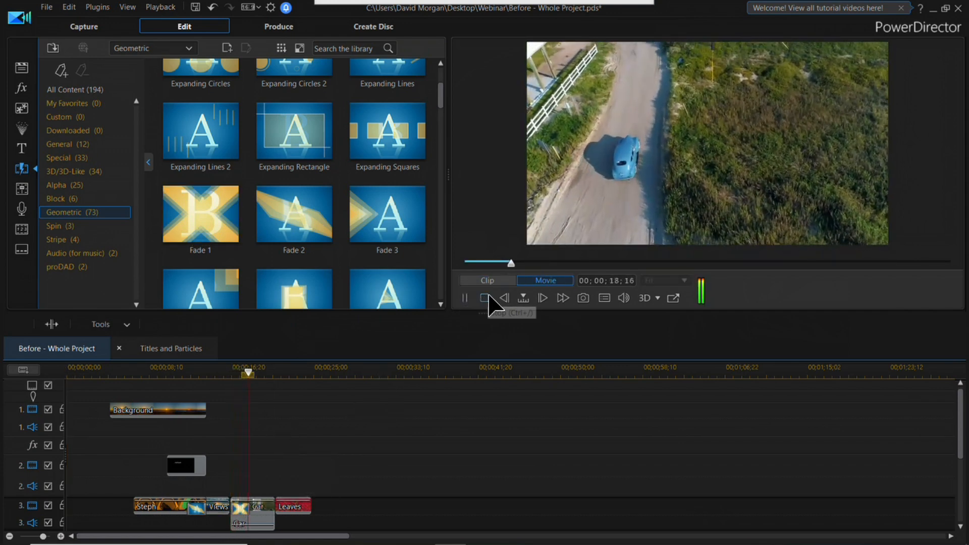
click(485, 298)
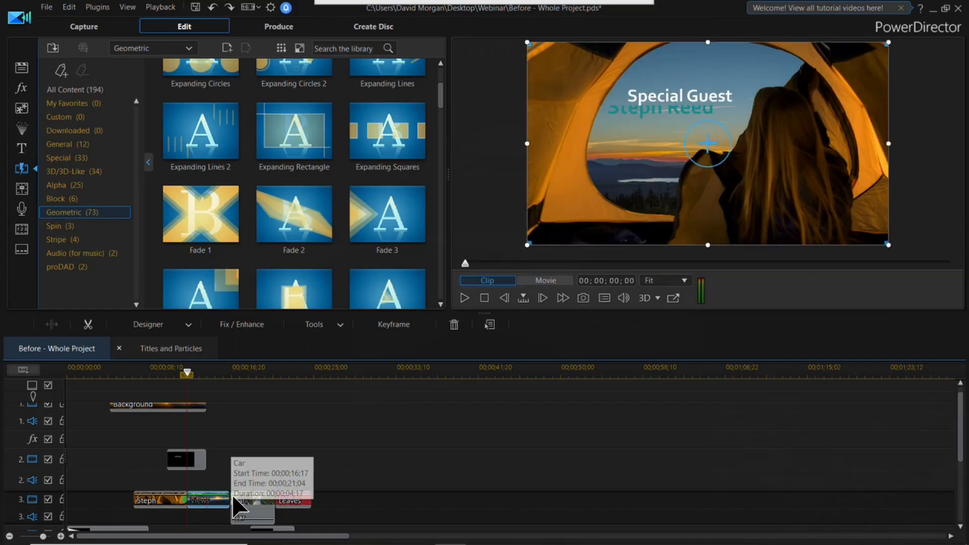
Step: Send the sunset Views clip to ColorDirector for color editing
click(215, 373)
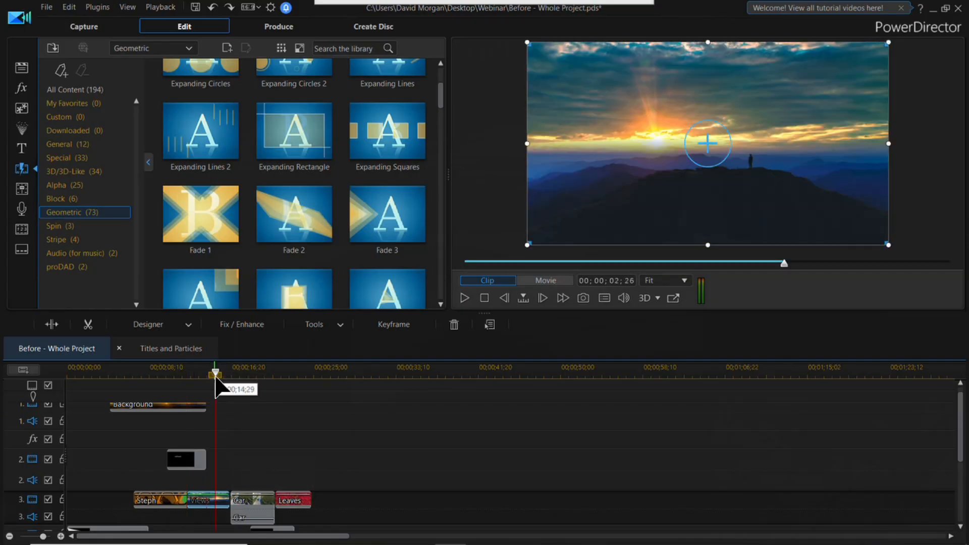
right_click(220, 501)
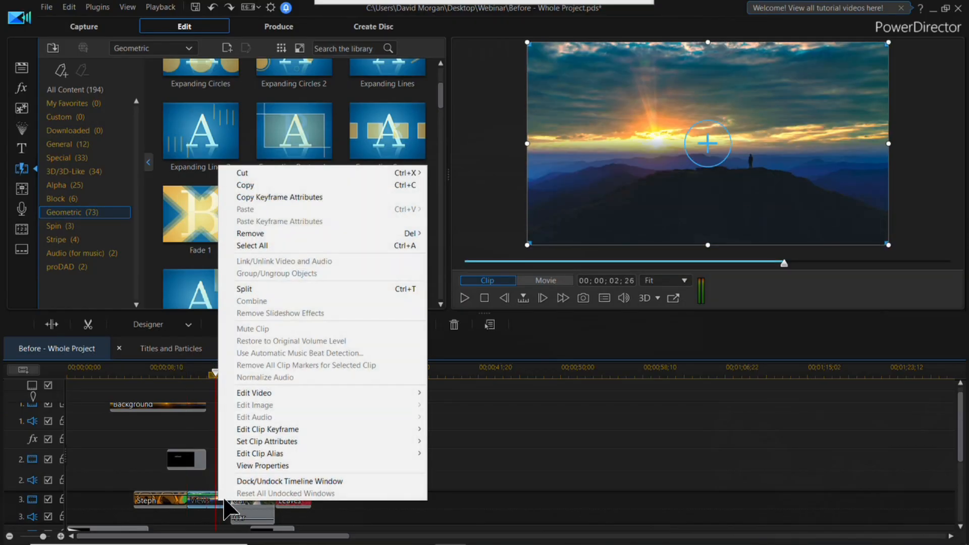
mouse_move(292, 392)
click(472, 393)
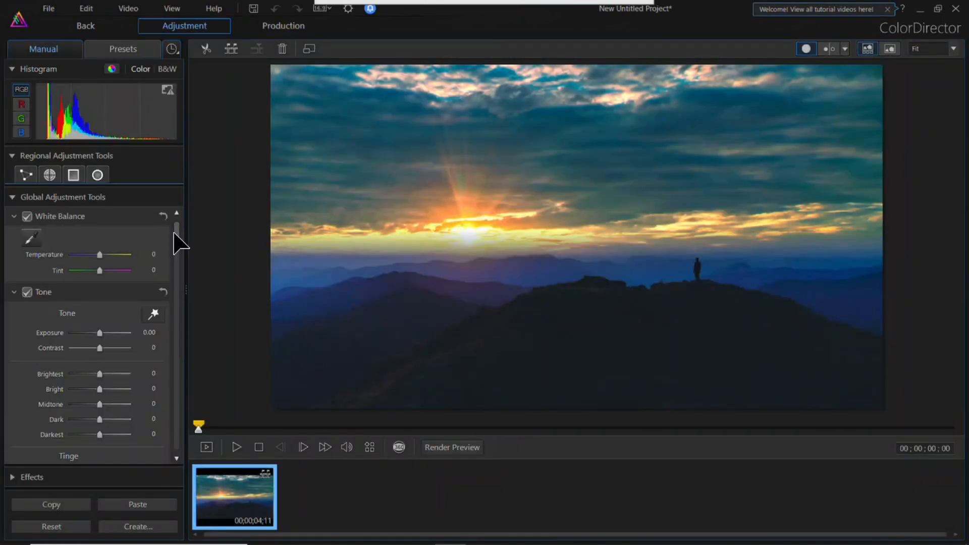
Step: Switch split toning to 3-way and tint the highlights magenta
scroll(174, 233, down, 15)
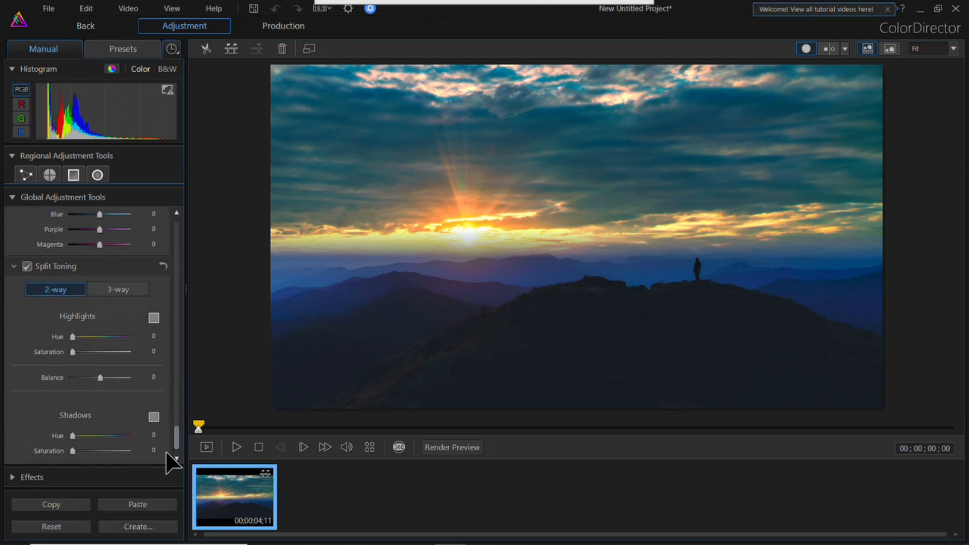
click(130, 290)
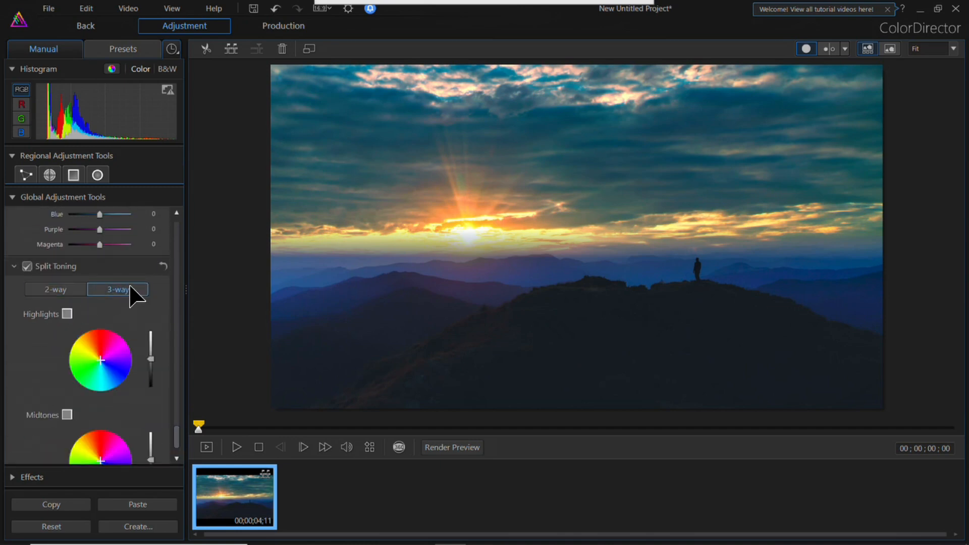
mouse_move(101, 359)
mouse_down()
mouse_move(127, 353)
mouse_move(137, 363)
mouse_move(113, 348)
mouse_up()
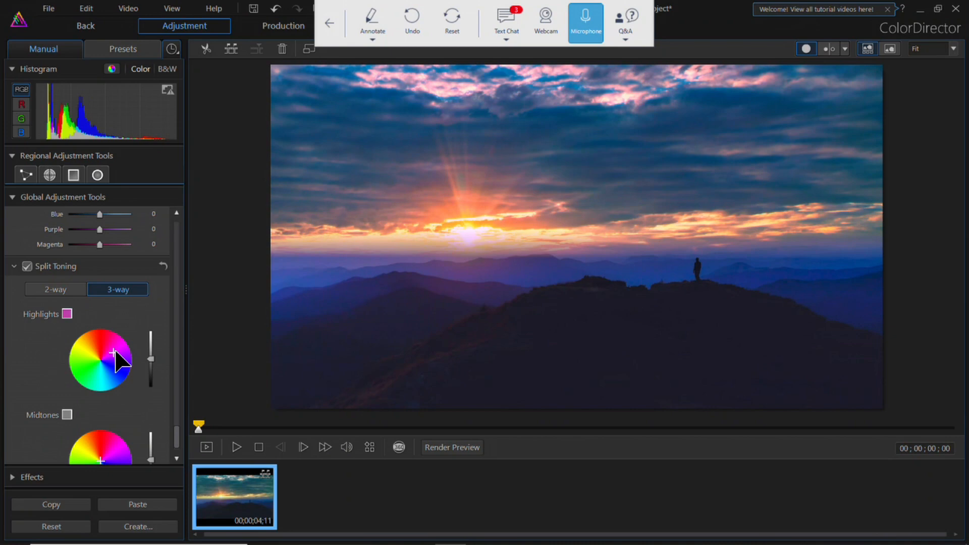
Step: Tint the midtones magenta, shift the shadows to a darker blue, and return to PowerDirector with the graded clip
drag(178, 430, 175, 456)
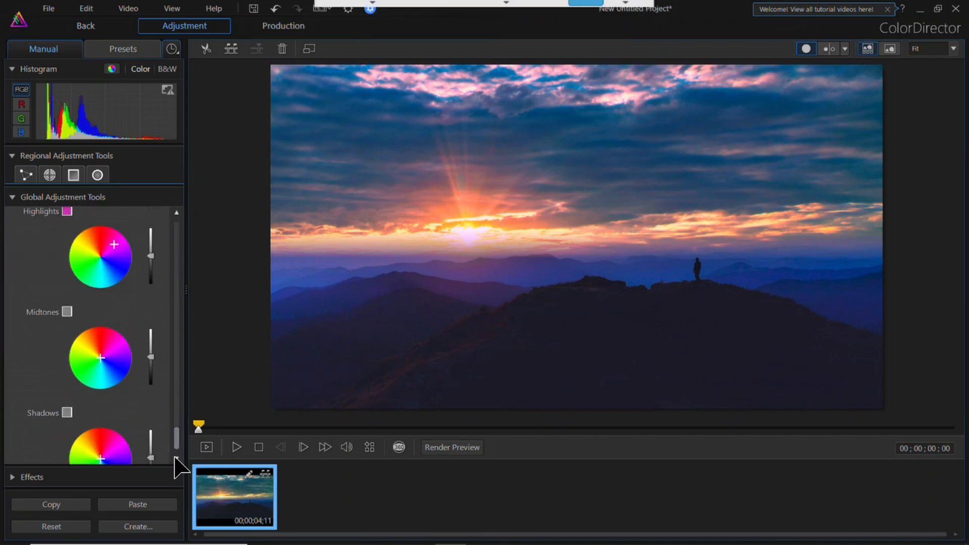
mouse_move(119, 298)
mouse_down()
mouse_move(119, 335)
mouse_move(104, 316)
mouse_move(115, 307)
mouse_up()
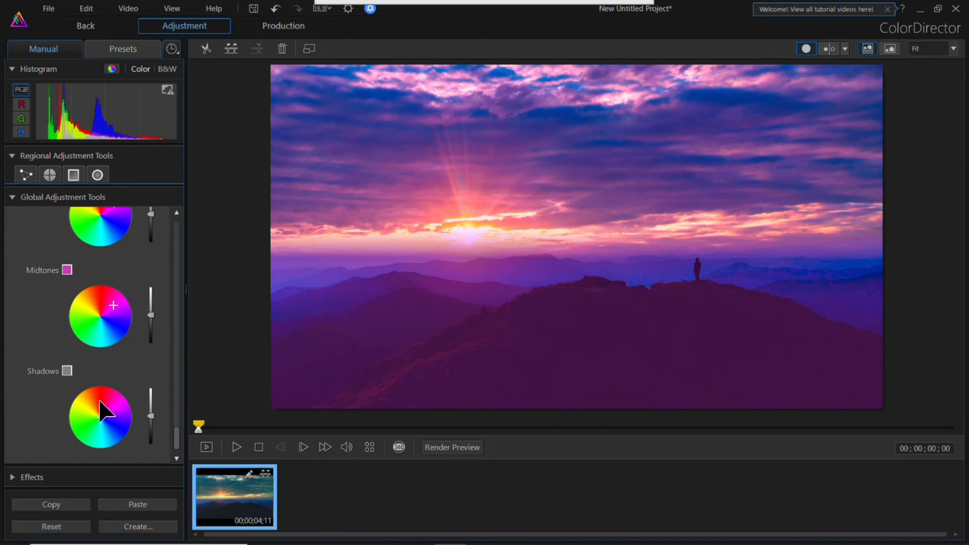
drag(113, 423, 151, 433)
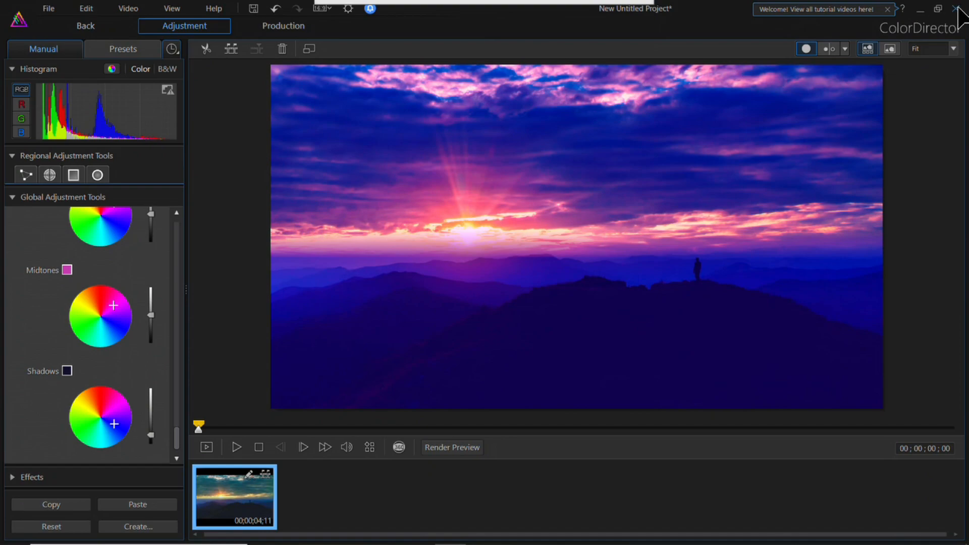
click(956, 8)
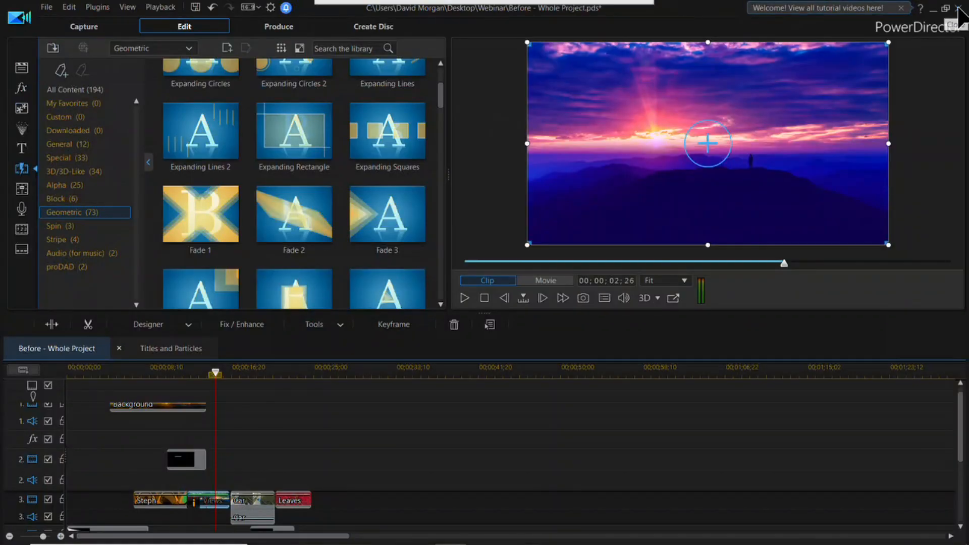
Step: Send the red Leaves clip on track 3 to ColorDirector for color editing
drag(212, 373, 292, 379)
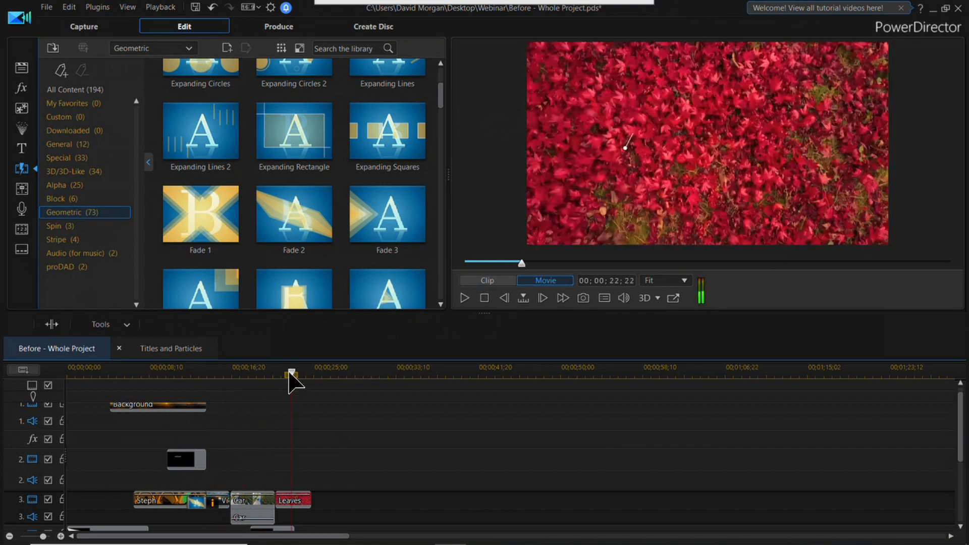
click(302, 502)
right_click(302, 500)
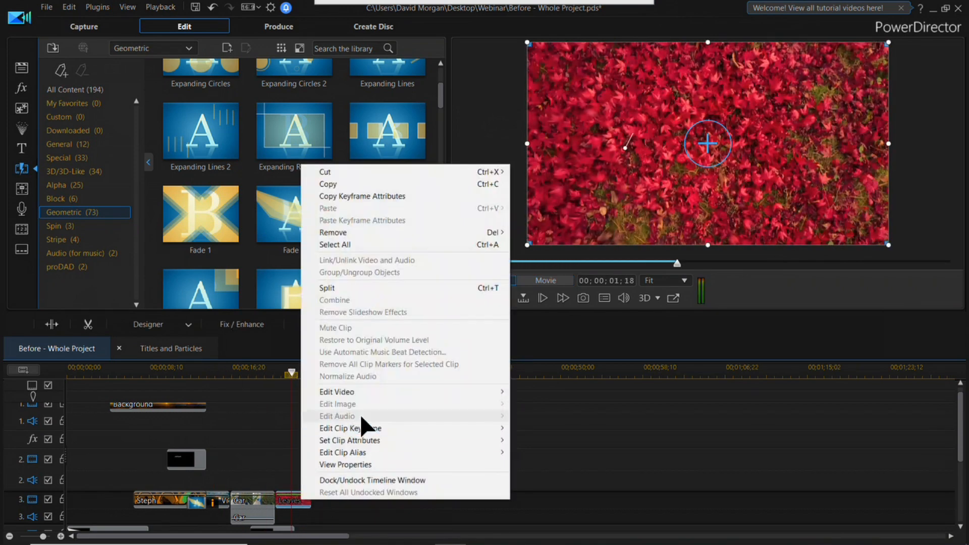
mouse_move(385, 392)
click(578, 393)
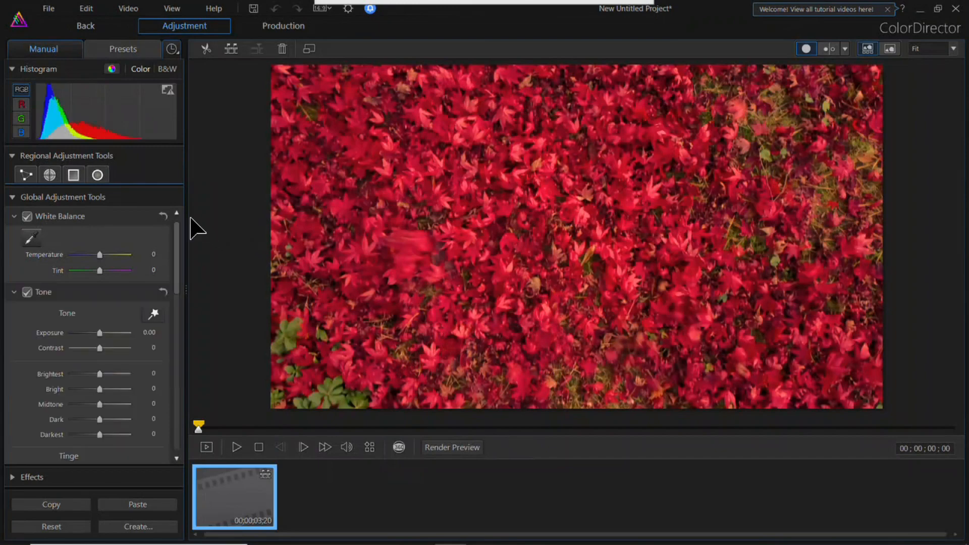
Step: Sample the red leaves as the original color for the Color Replacement effect, with a tolerance of 50
click(12, 197)
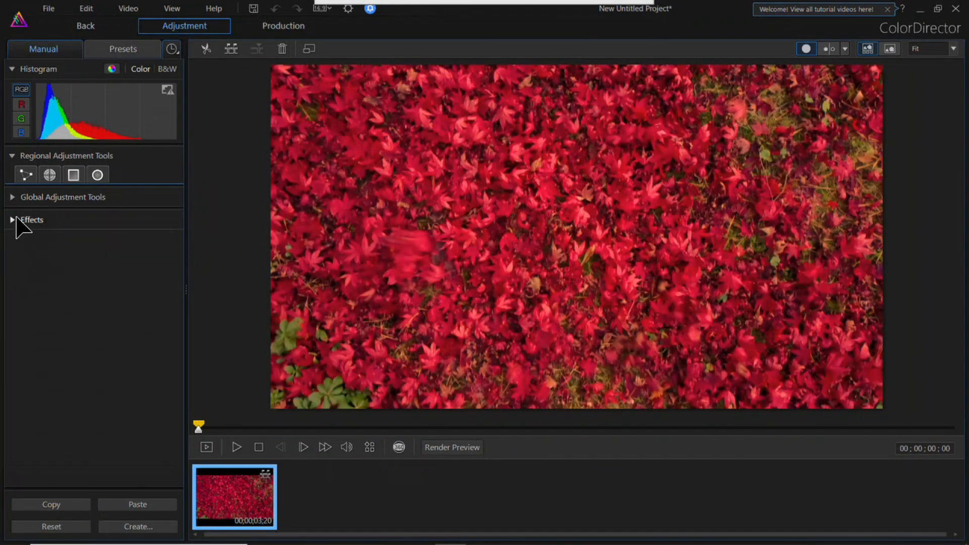
click(16, 220)
drag(178, 257, 182, 355)
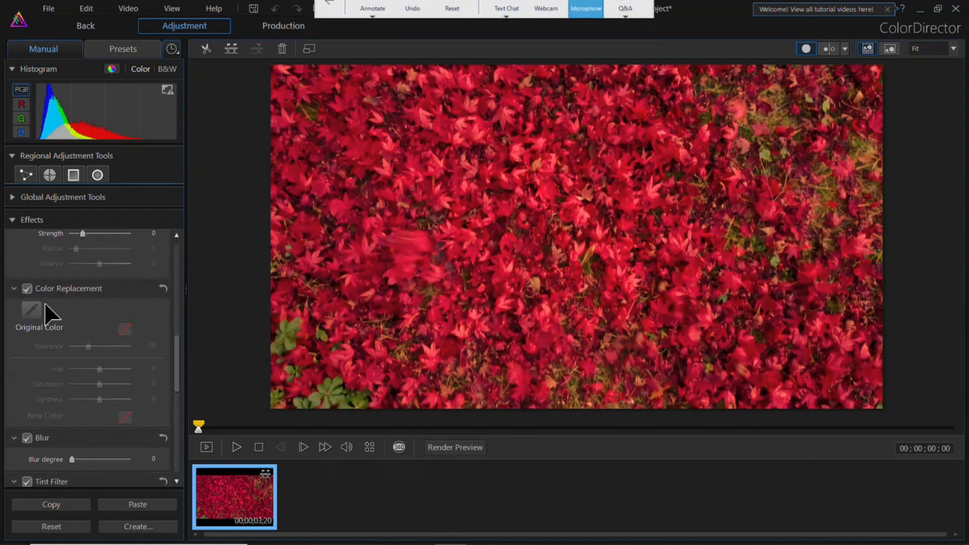
click(487, 164)
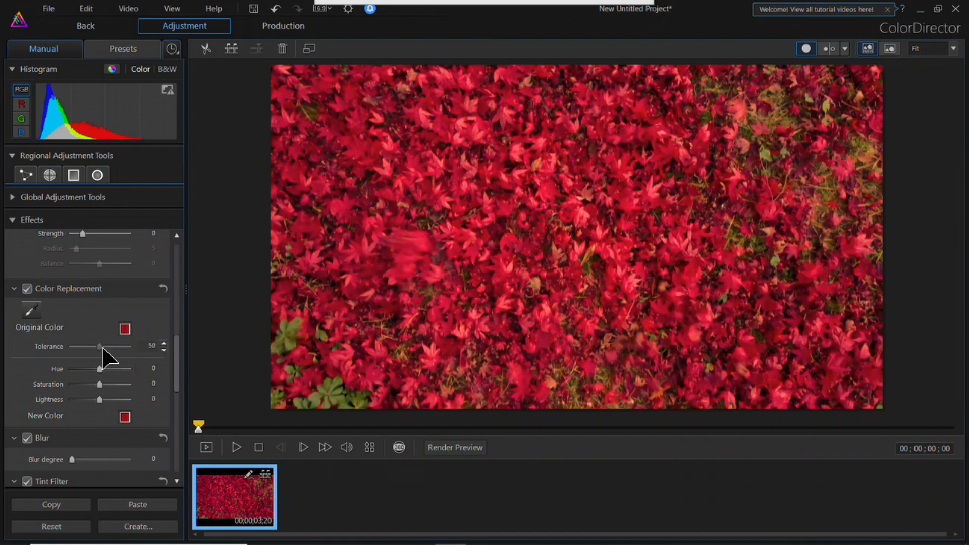
Step: Keyframe the replacement hue to 150 at 00;00;02;29, preview the color change, and return to PowerDirector with the graded clip
click(171, 49)
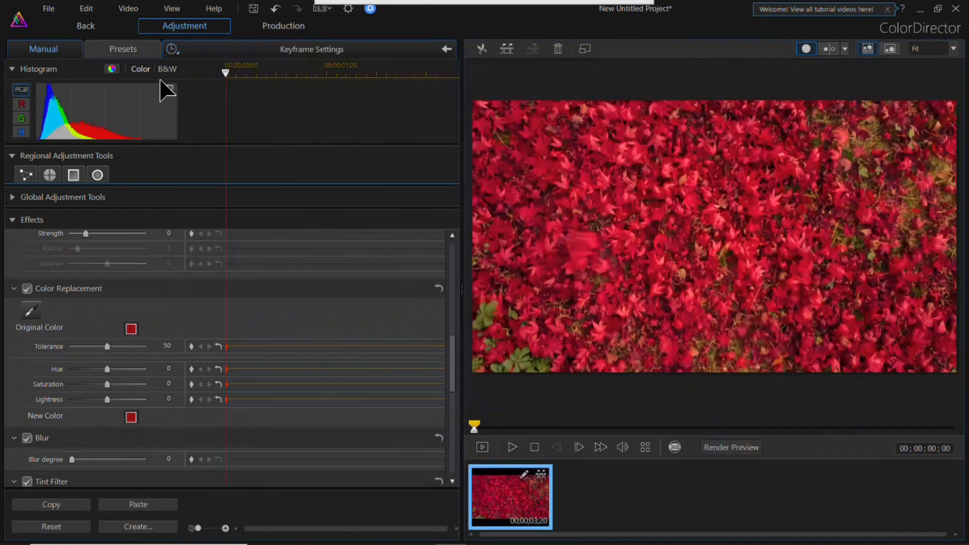
drag(226, 71, 403, 72)
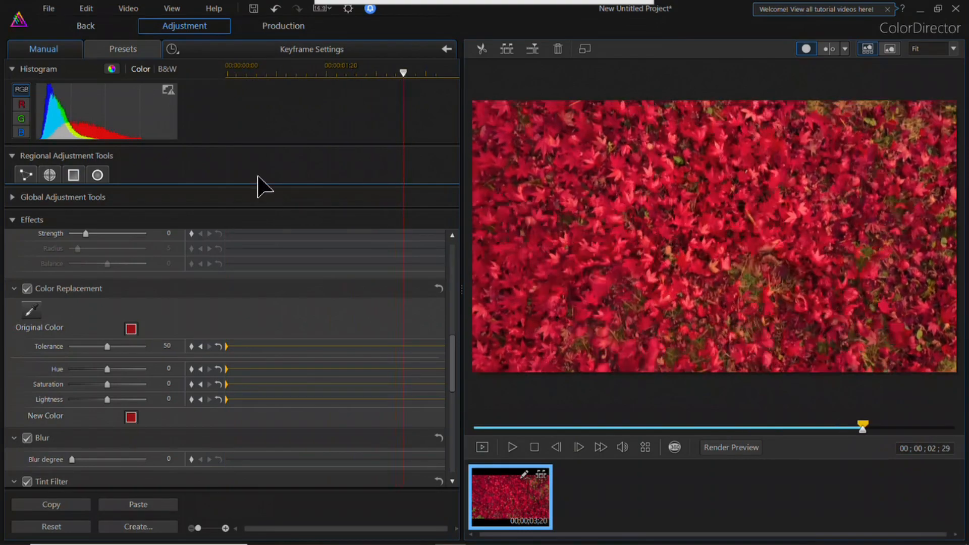
drag(111, 369, 136, 368)
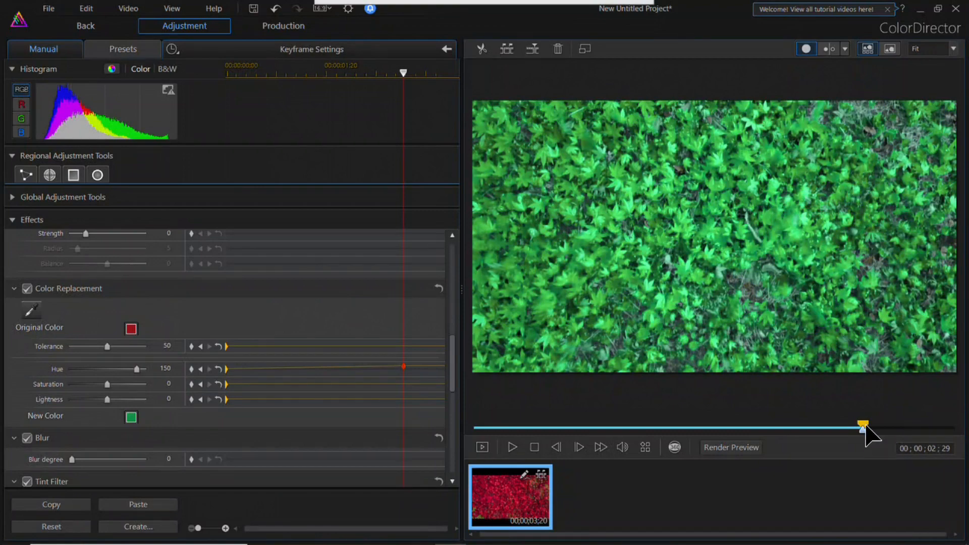
click(512, 447)
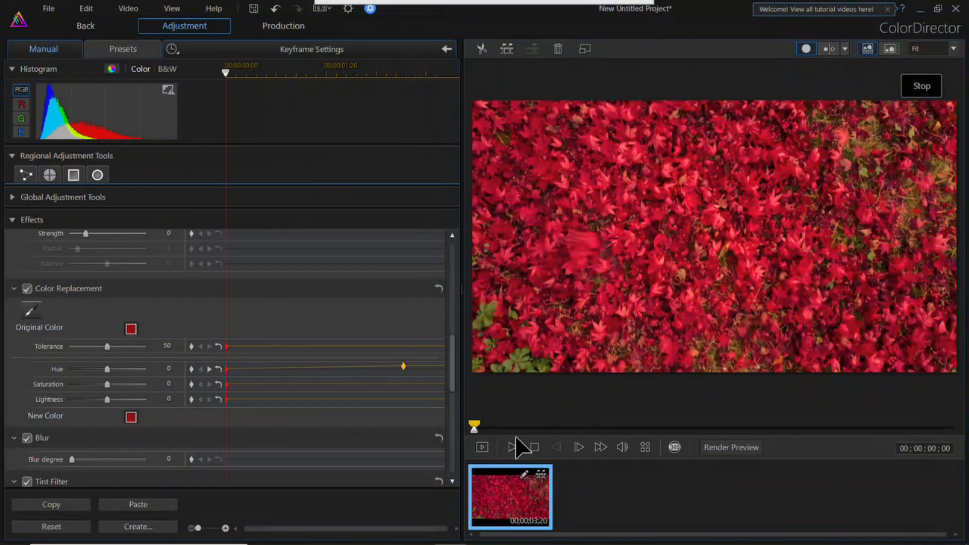
click(957, 9)
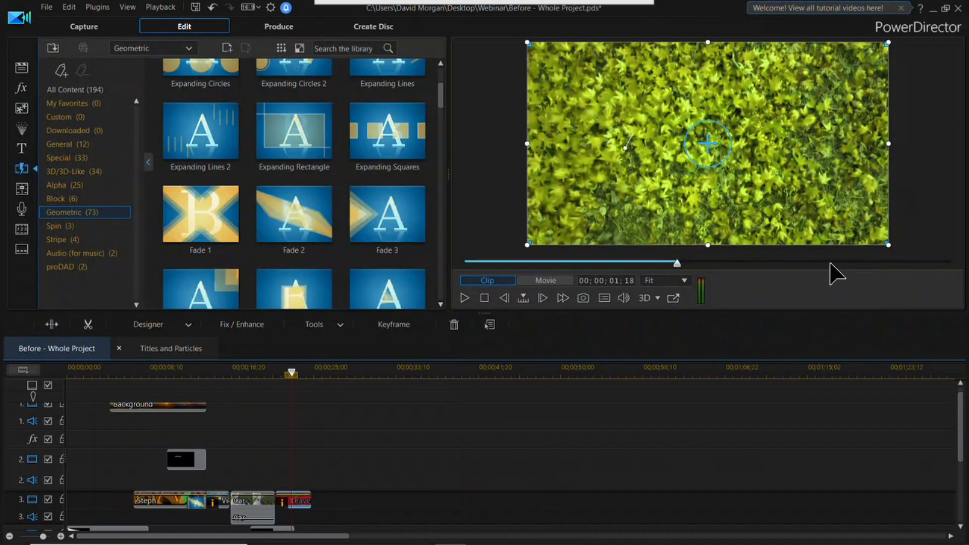
Step: Send the Car clip to ColorDirector and start a motion tracking mask
click(257, 497)
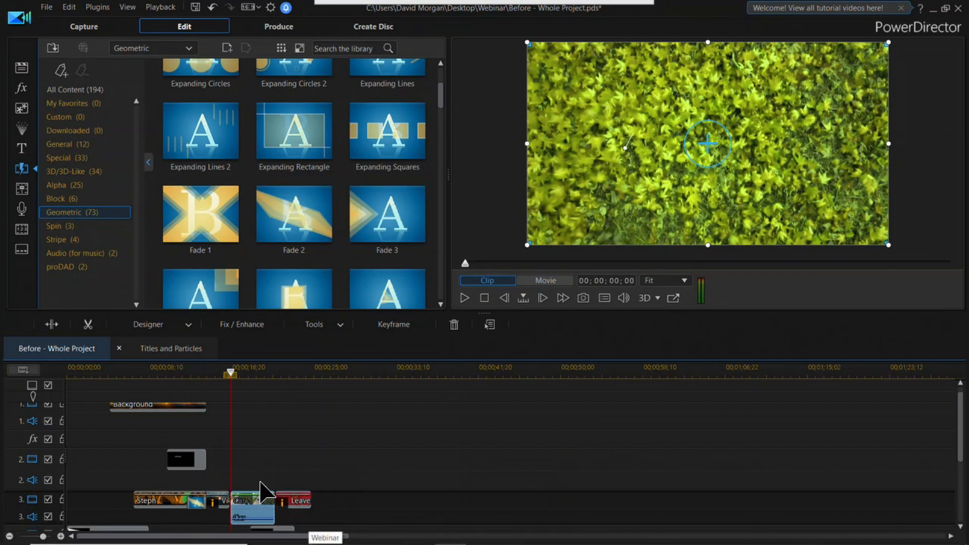
right_click(258, 498)
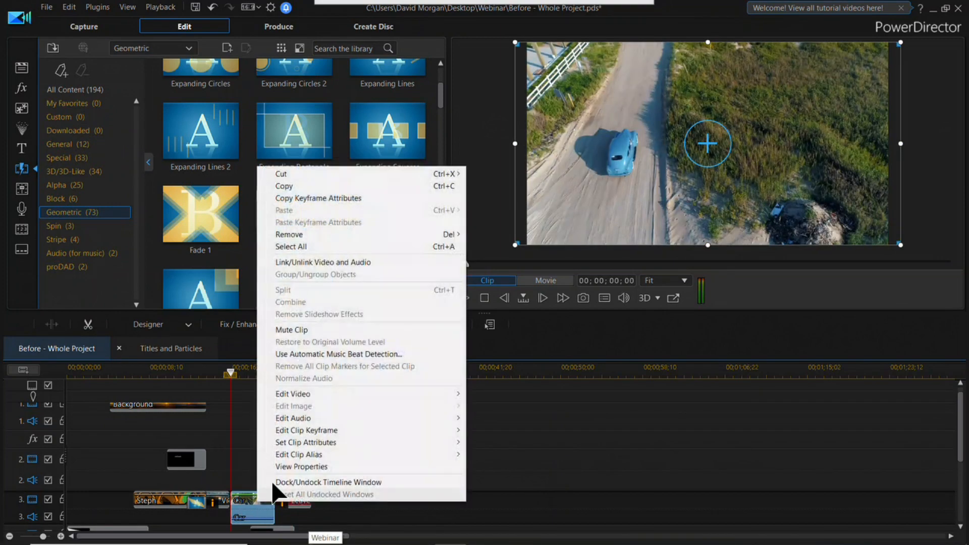
mouse_move(318, 386)
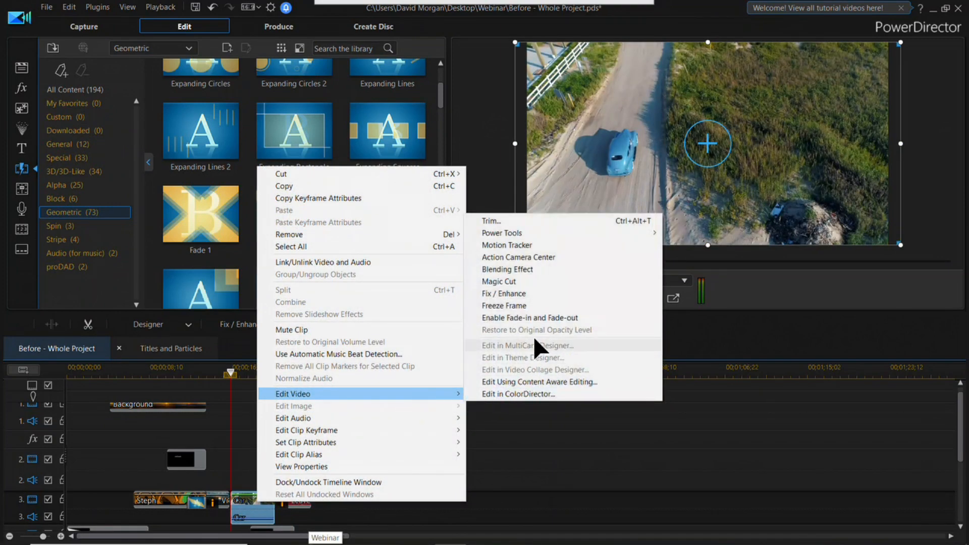
click(553, 394)
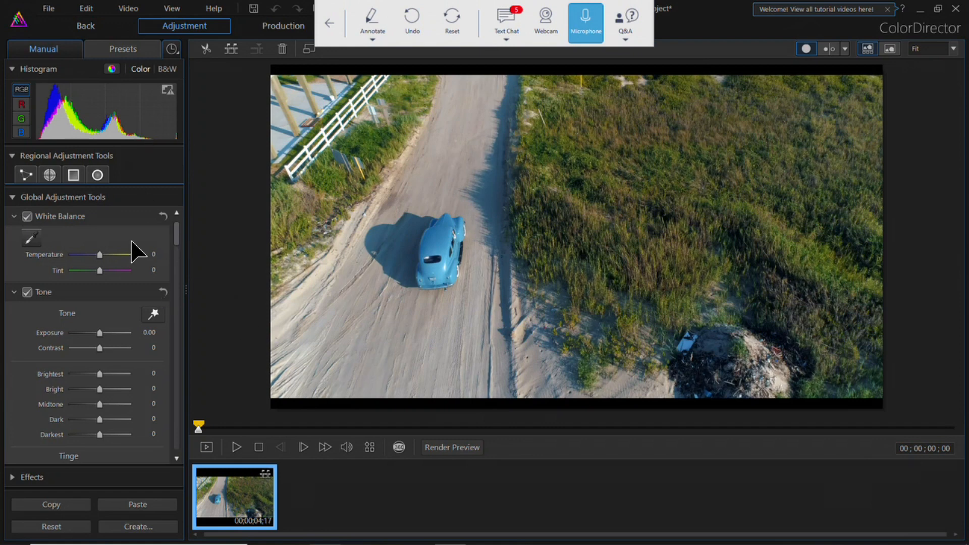
click(53, 173)
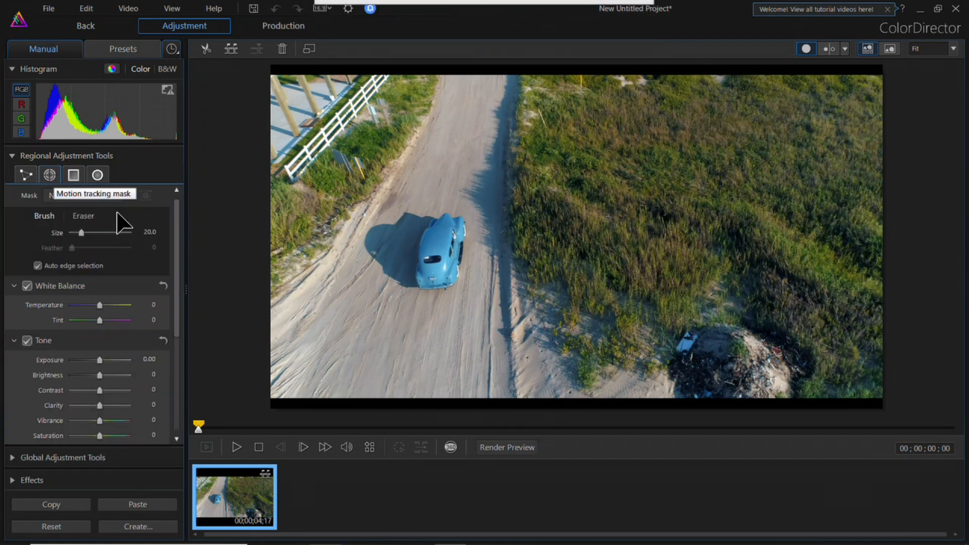
Step: Try to paint the motion tracking mask over the car with a brush size of 20
drag(434, 244, 445, 243)
click(574, 340)
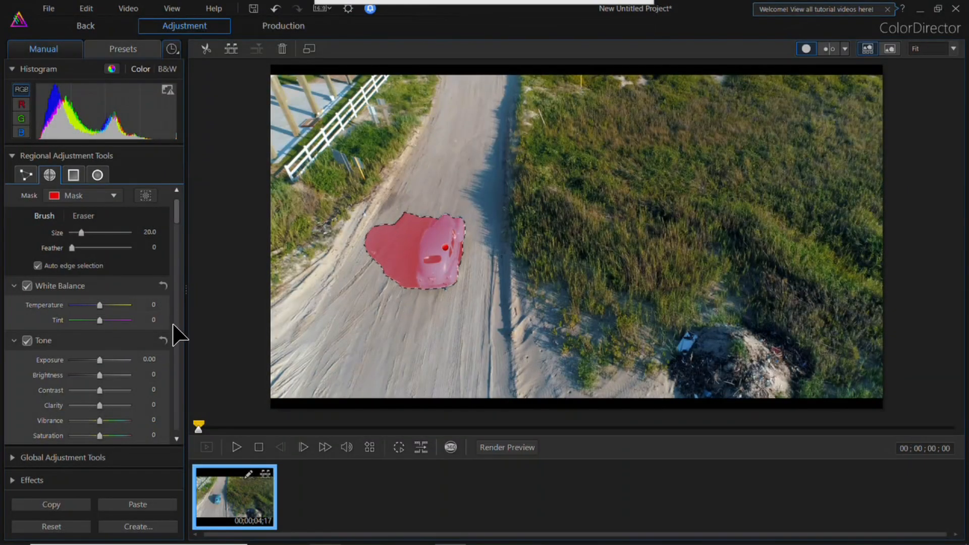
key(ctrl+z)
Step: Paint a motion tracking mask over the whole blue car, excluding its shadow, with a brush size of 12.5
drag(81, 233, 72, 233)
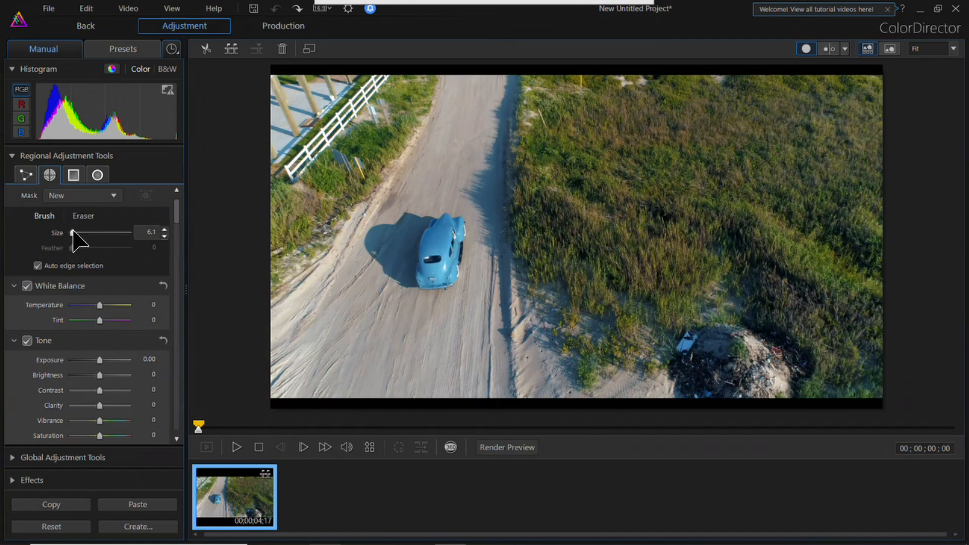
click(437, 246)
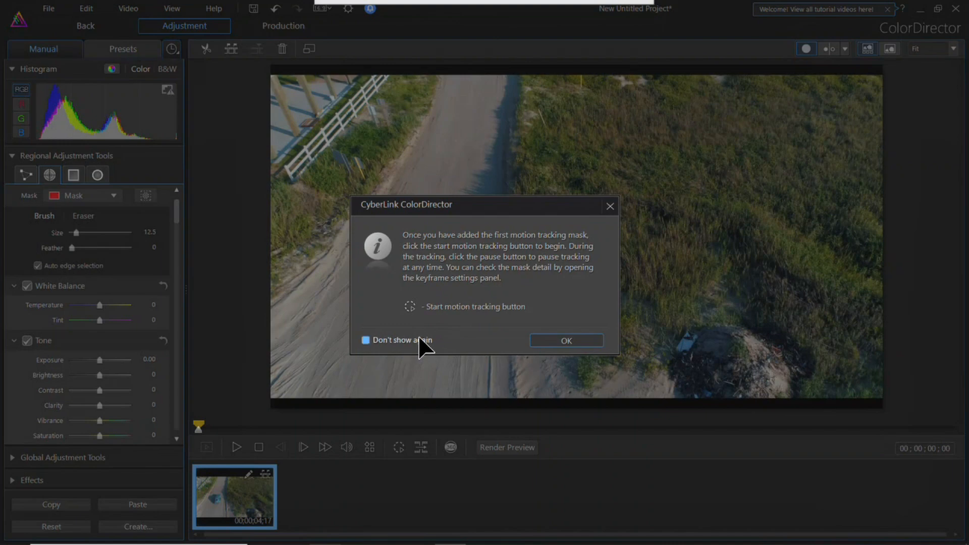
click(543, 339)
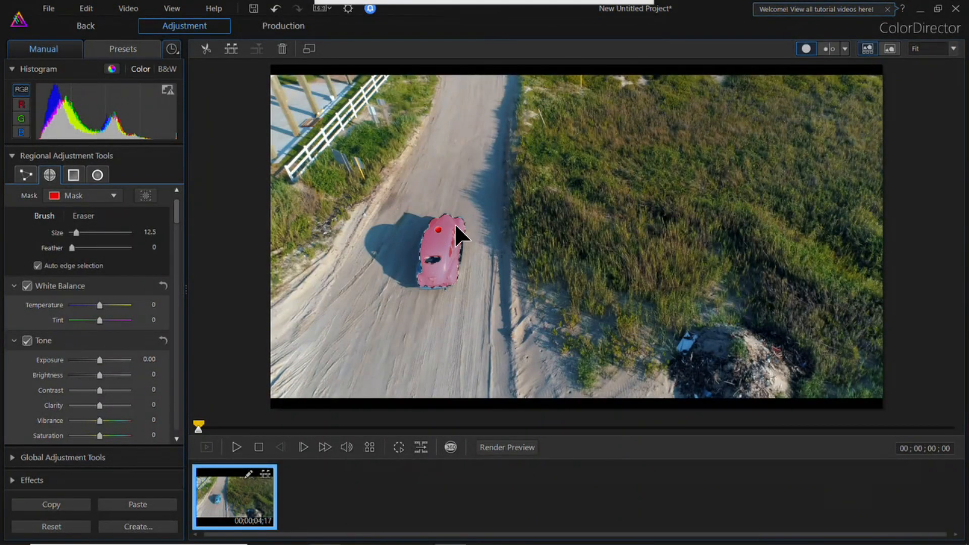
drag(427, 265, 427, 274)
Step: Run motion tracking so the mask follows the car to the end of the clip
click(420, 447)
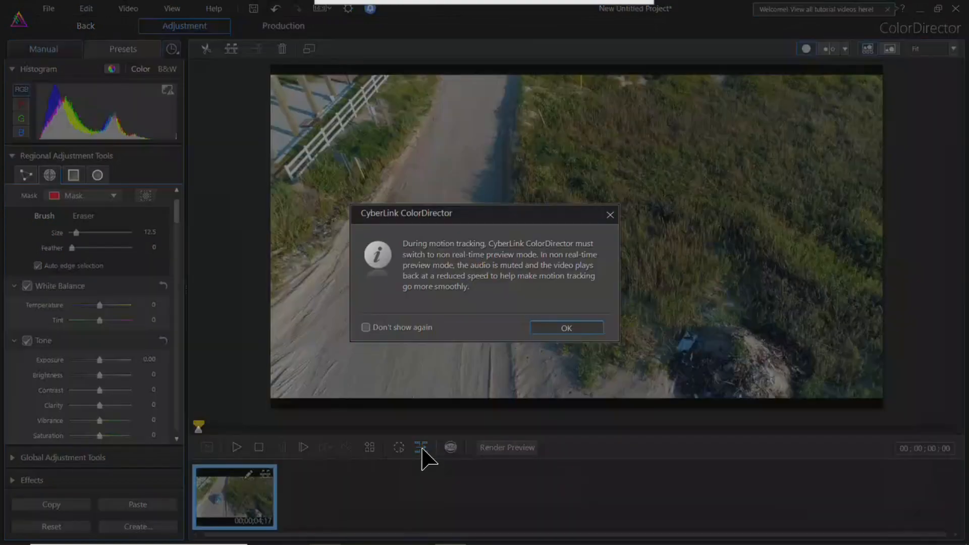
click(560, 331)
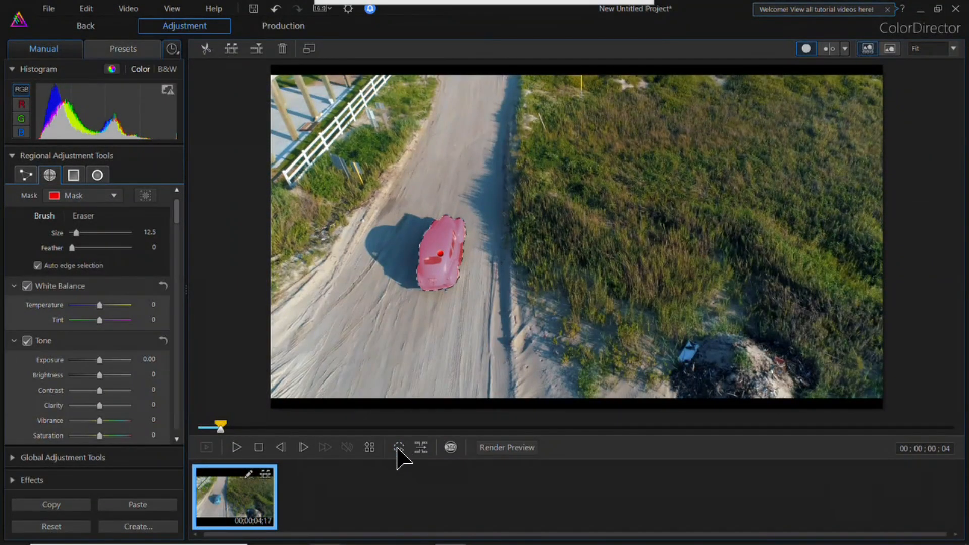
click(398, 448)
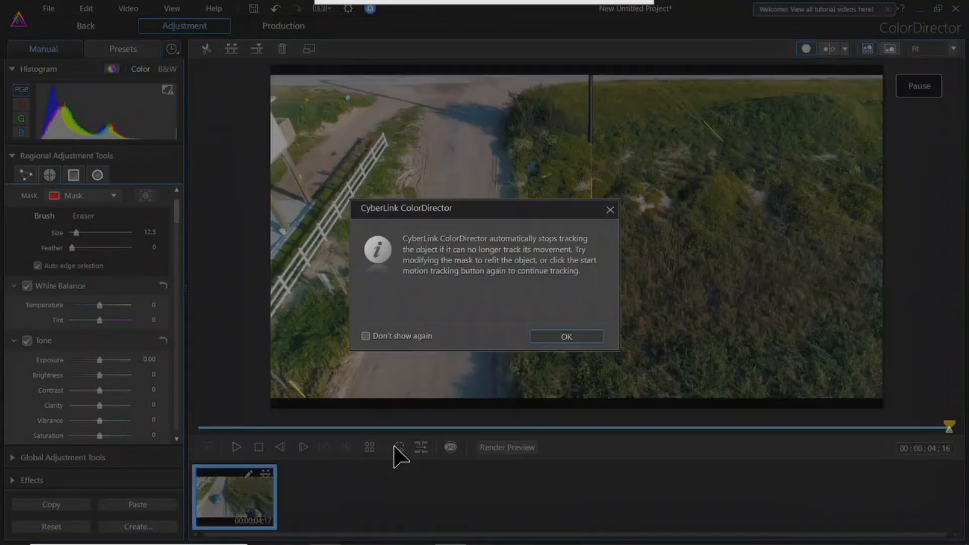
click(566, 337)
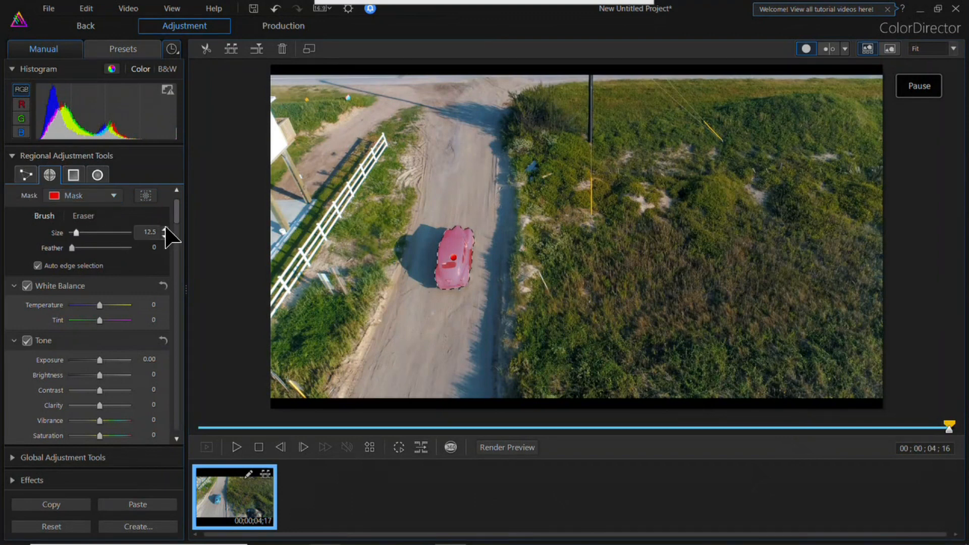
Step: Replace the masked car's sampled blue with magenta using Color Replacement, and return to PowerDirector with the recolored clip
mouse_move(177, 210)
mouse_down()
mouse_move(191, 359)
mouse_move(180, 441)
mouse_move(182, 402)
mouse_up()
click(27, 244)
click(31, 266)
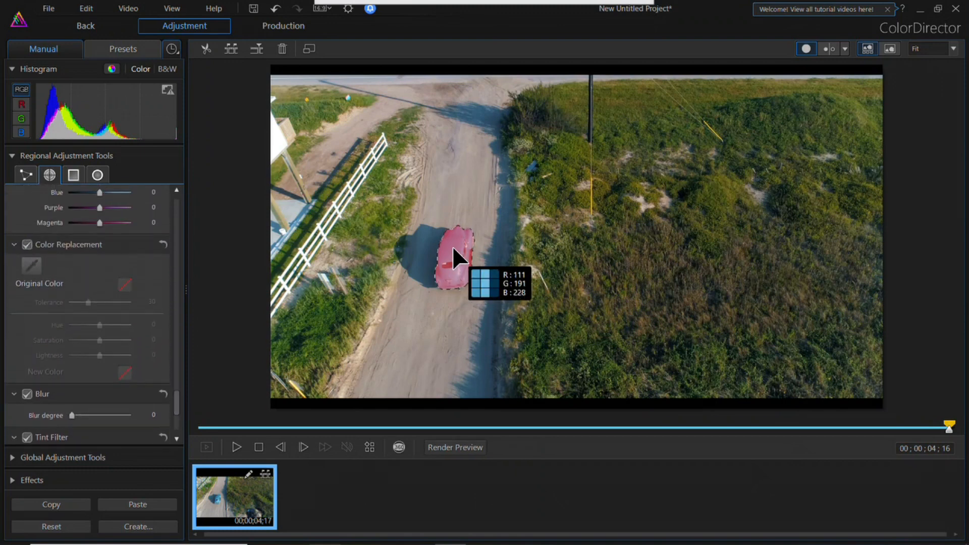
click(452, 245)
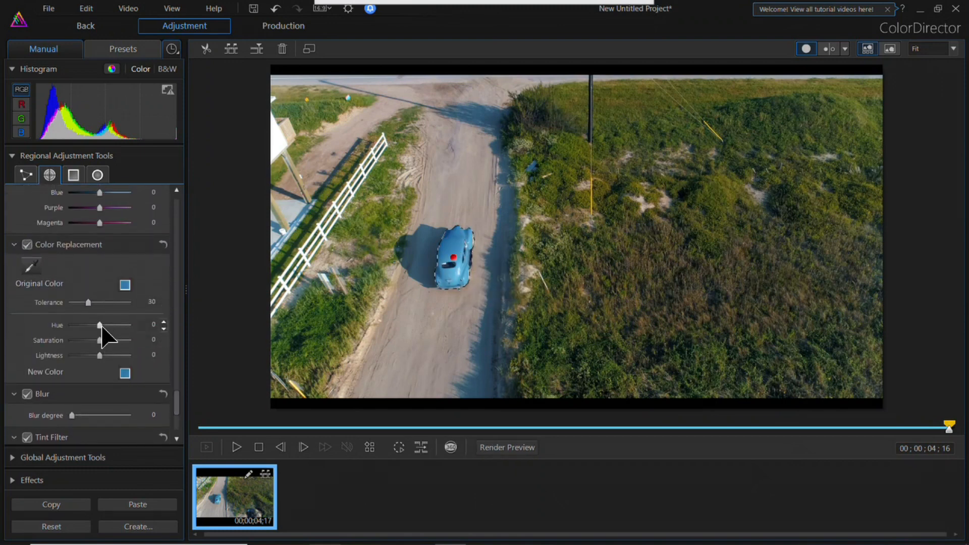
mouse_move(109, 325)
mouse_down()
mouse_move(131, 325)
mouse_move(59, 320)
mouse_move(122, 326)
mouse_move(106, 340)
mouse_up()
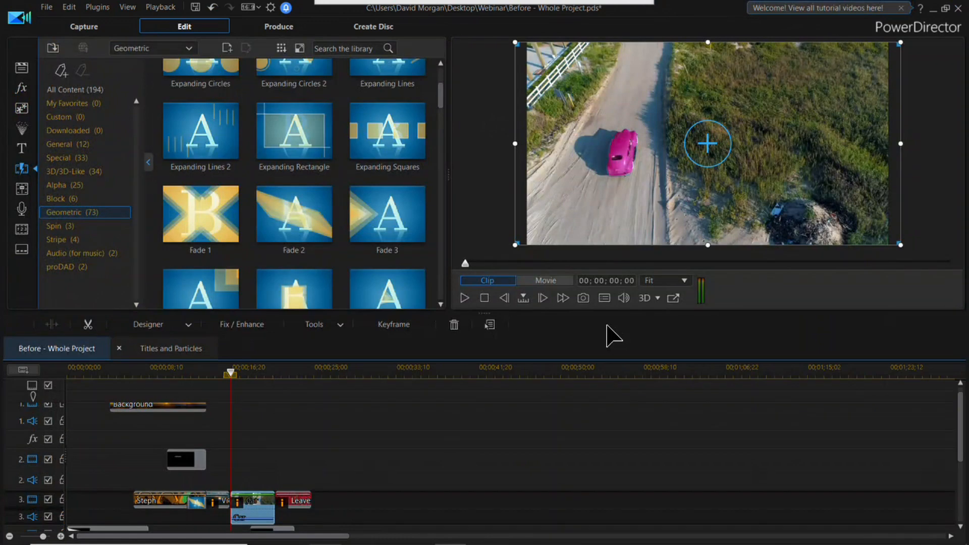
Step: Play the whole project from the beginning to review the titles, transitions, and recolored clips
drag(231, 373, 71, 391)
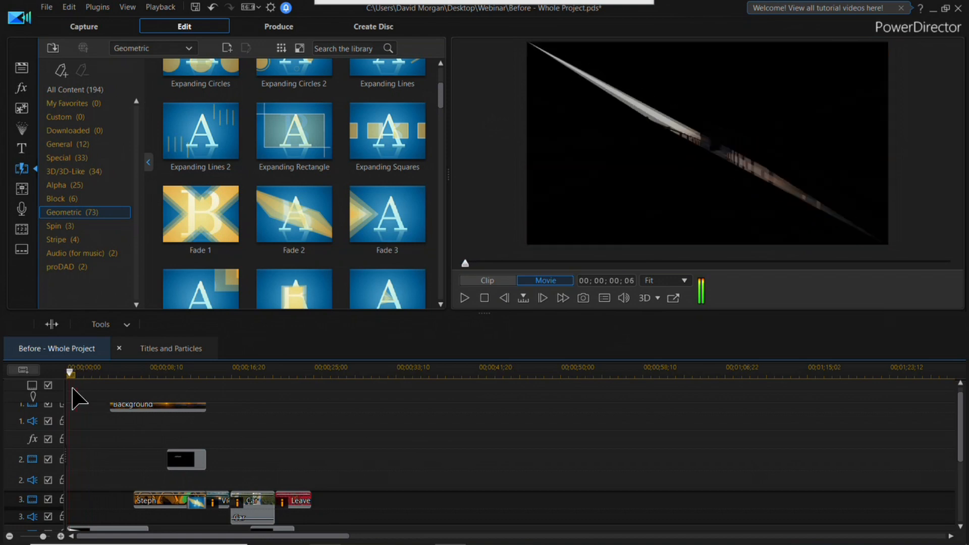
click(464, 296)
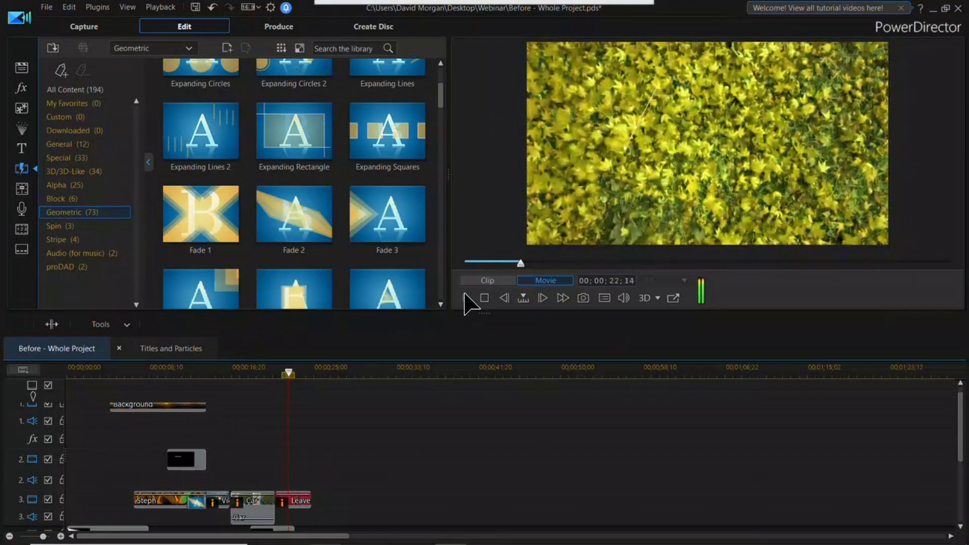
click(483, 298)
Step: Start a new project with the shaky snowboarder clip at the start of video track 1, and play it
drag(270, 530, 251, 524)
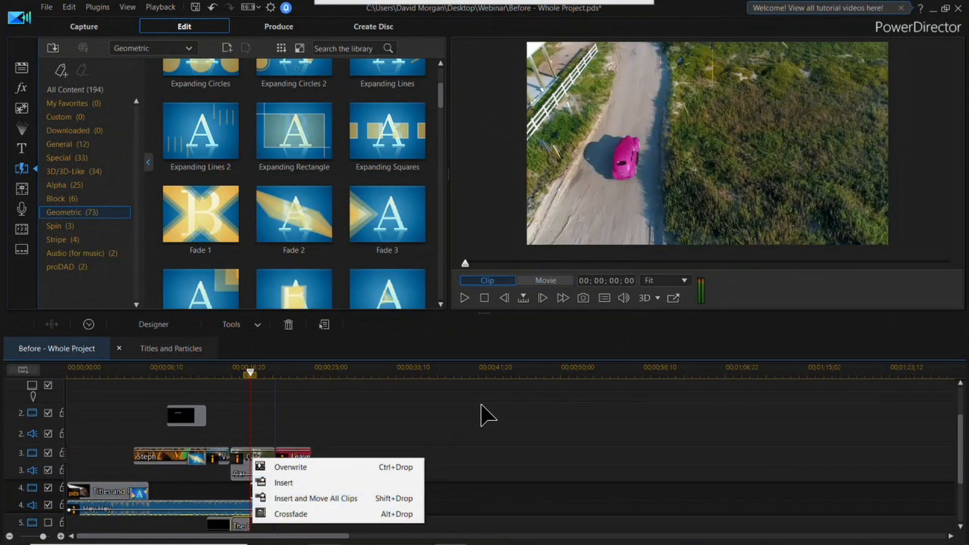
click(481, 405)
drag(275, 491, 245, 490)
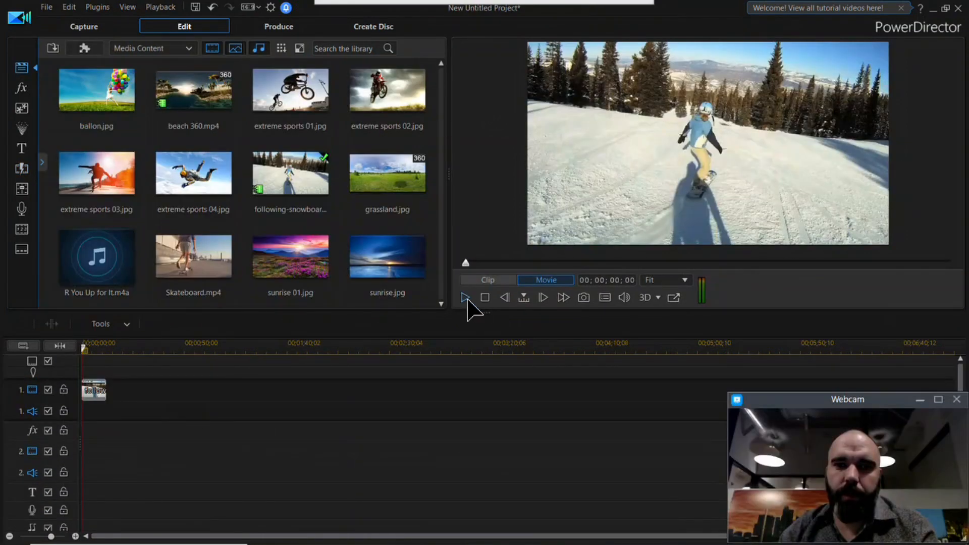
click(463, 301)
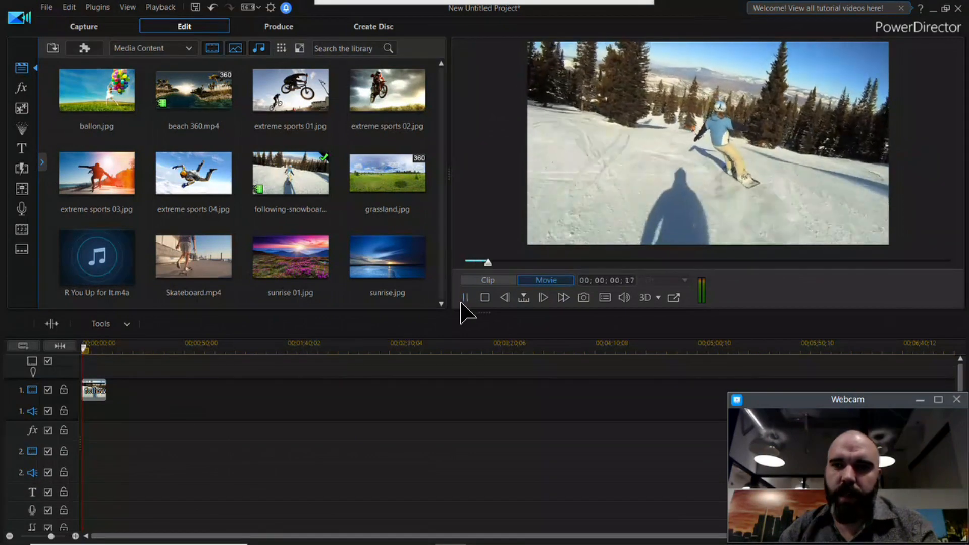
click(484, 298)
Step: Apply Video Stabilizer to the snowboarder clip, preview the correction, and raise the motion level to 100
click(99, 396)
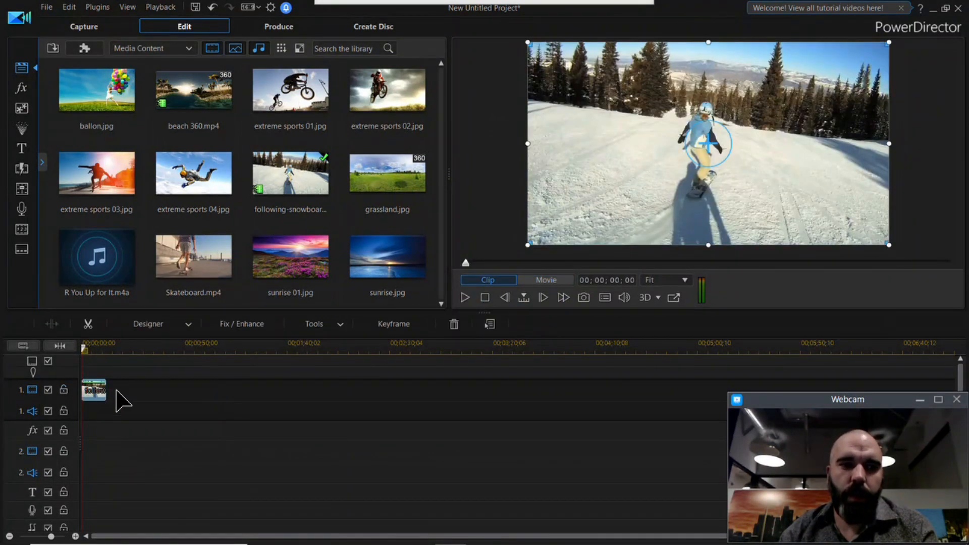
click(267, 326)
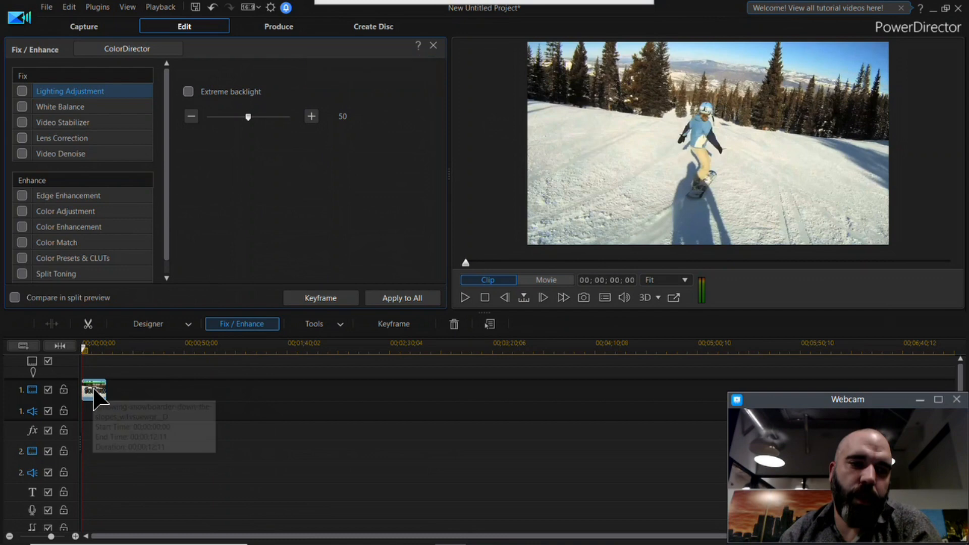
click(23, 121)
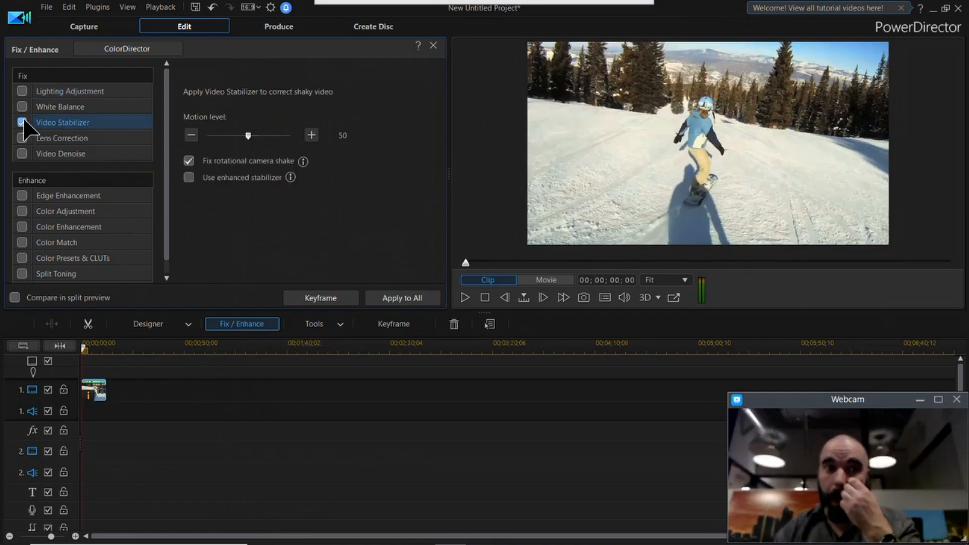
click(464, 297)
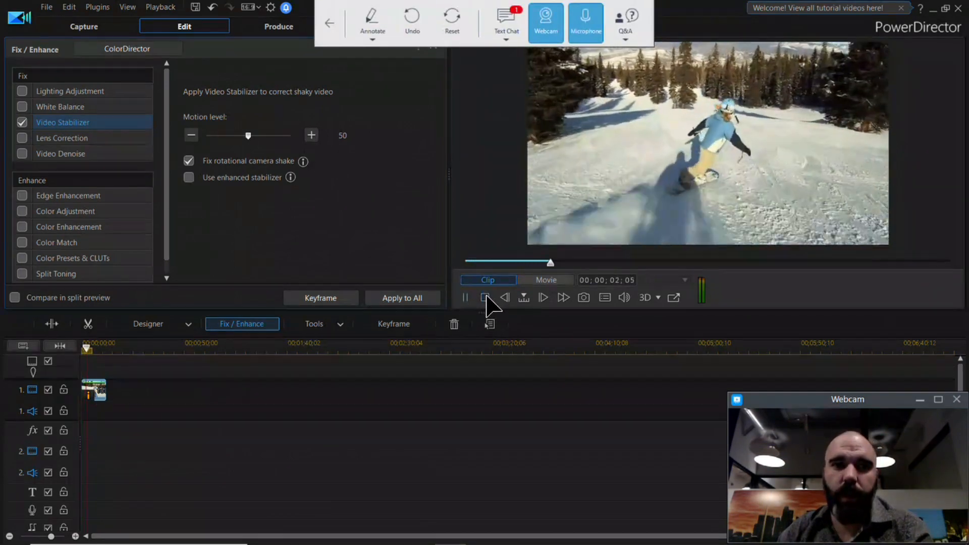
click(485, 298)
drag(255, 135, 264, 135)
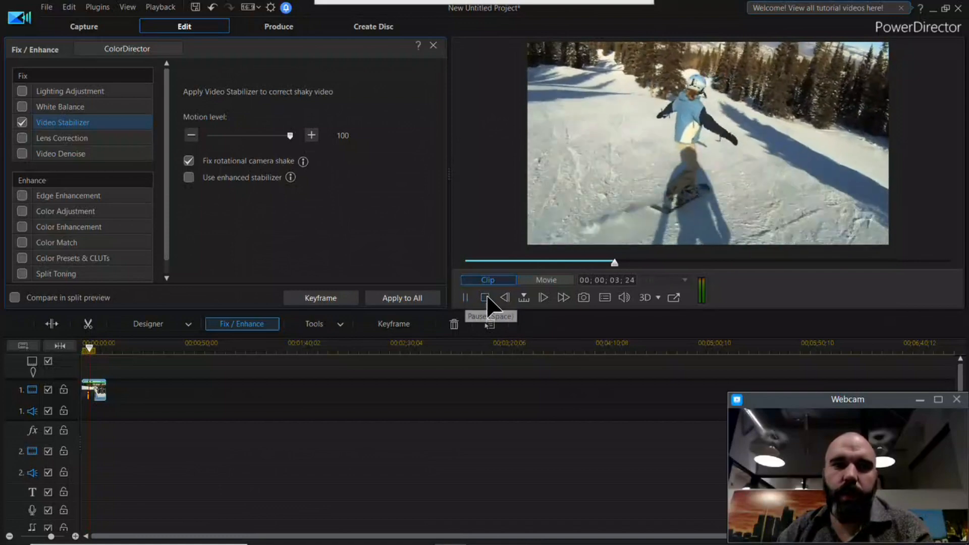
Step: Enable the enhanced stabilizer for the snowboarder clip and briefly play the movie from the start
click(190, 177)
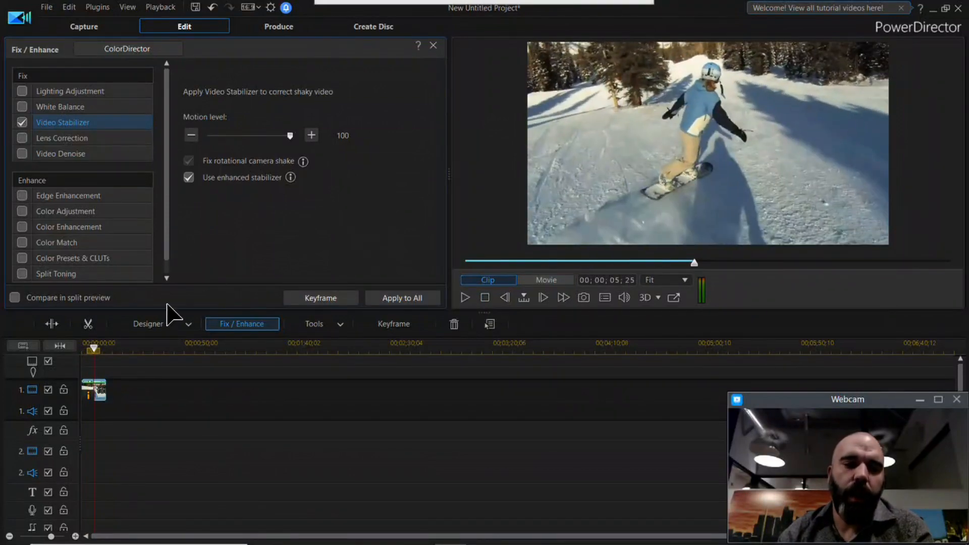
click(92, 349)
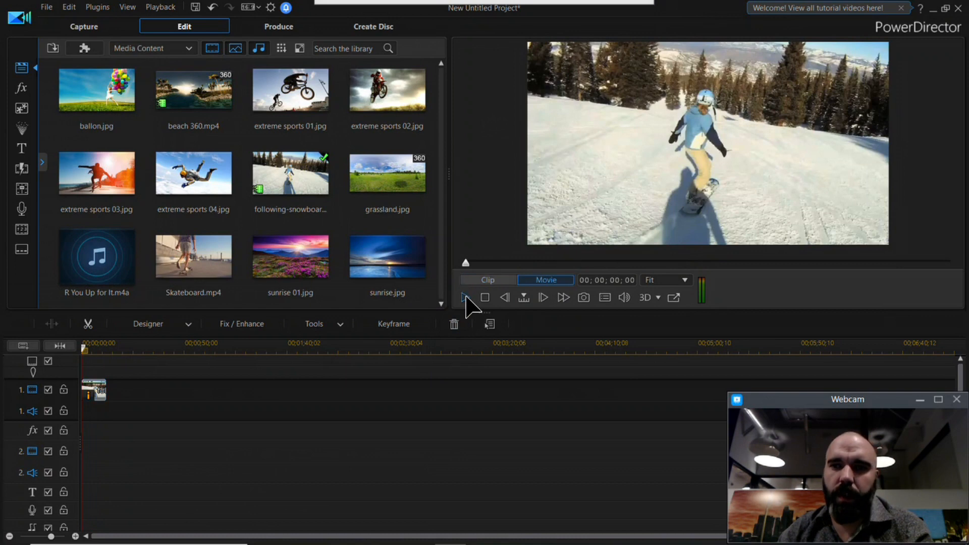
click(465, 299)
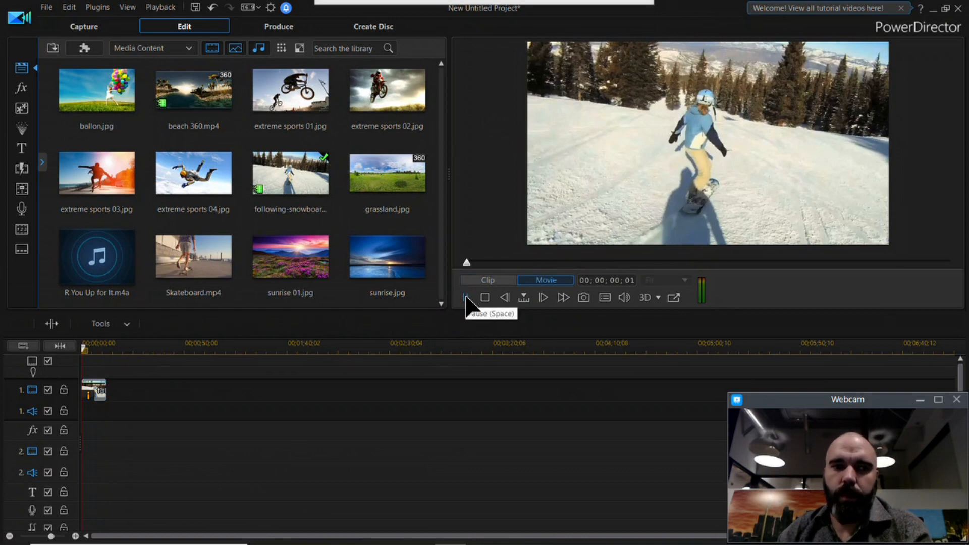
click(484, 298)
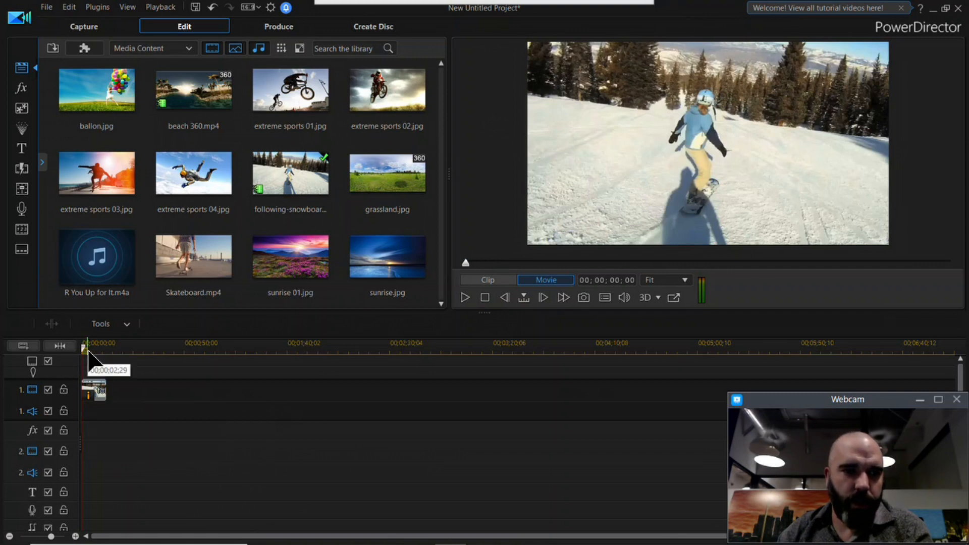
Step: Render a preview of the timeline range covering the whole snowboarder clip
drag(87, 351, 107, 352)
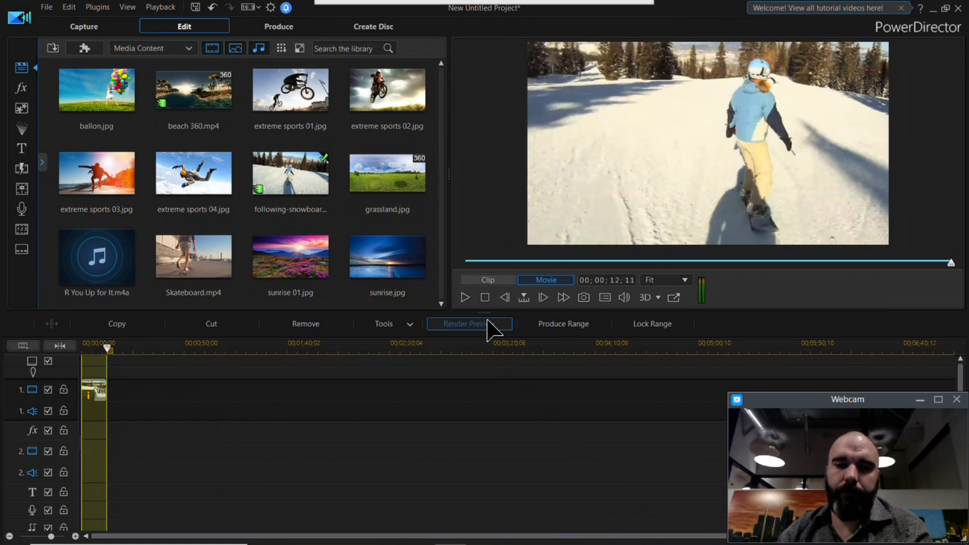
click(488, 329)
mouse_move(658, 542)
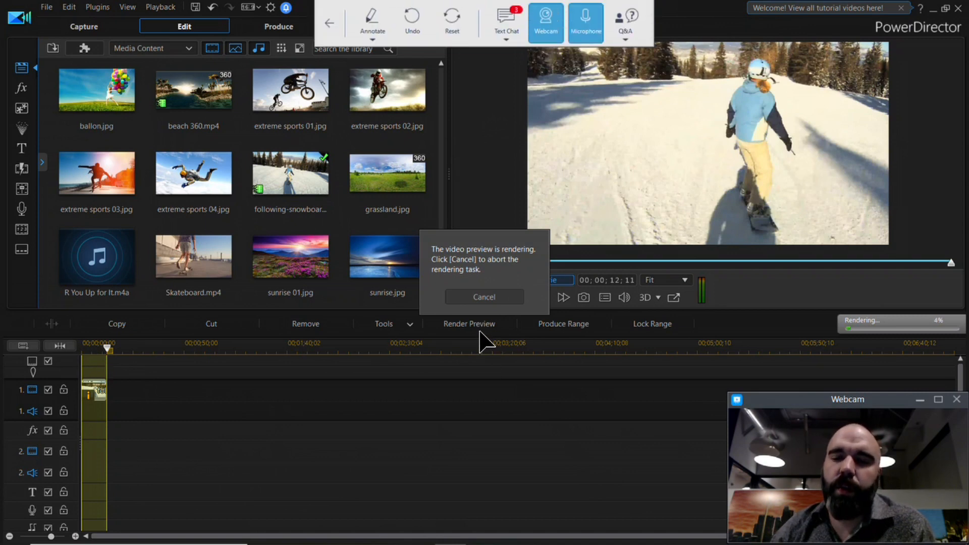
Step: Open the audience text chat, move it clear of the preview, and play the rendered snowboarder clip
click(521, 15)
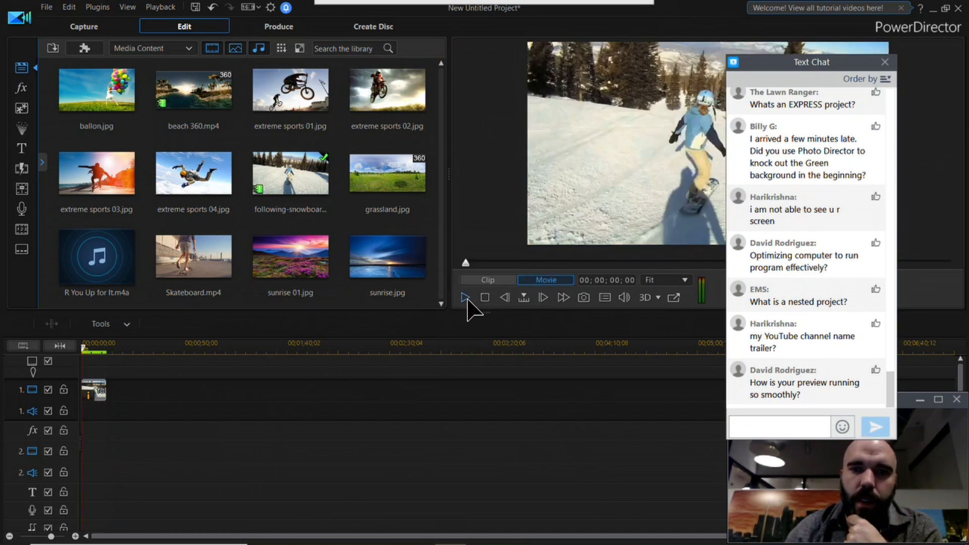
click(465, 298)
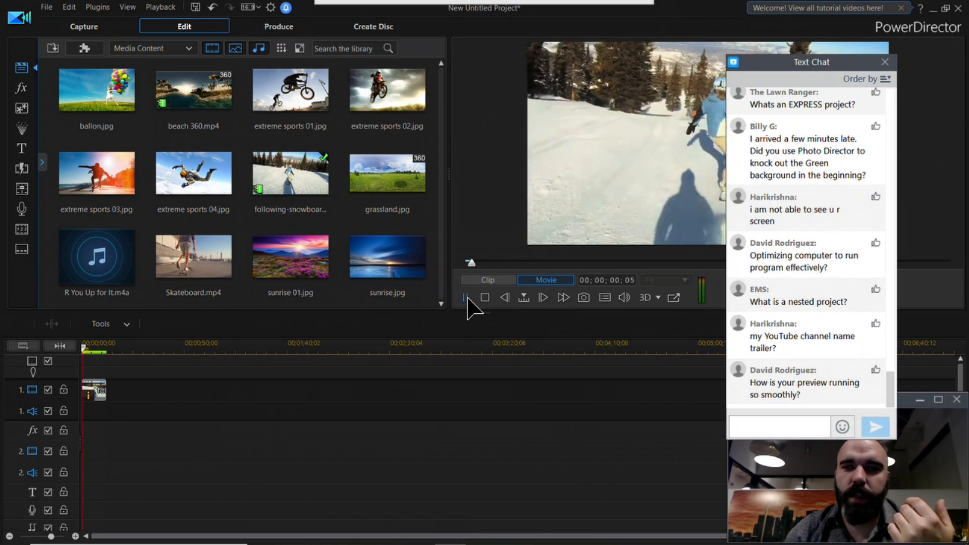
drag(835, 66, 296, 319)
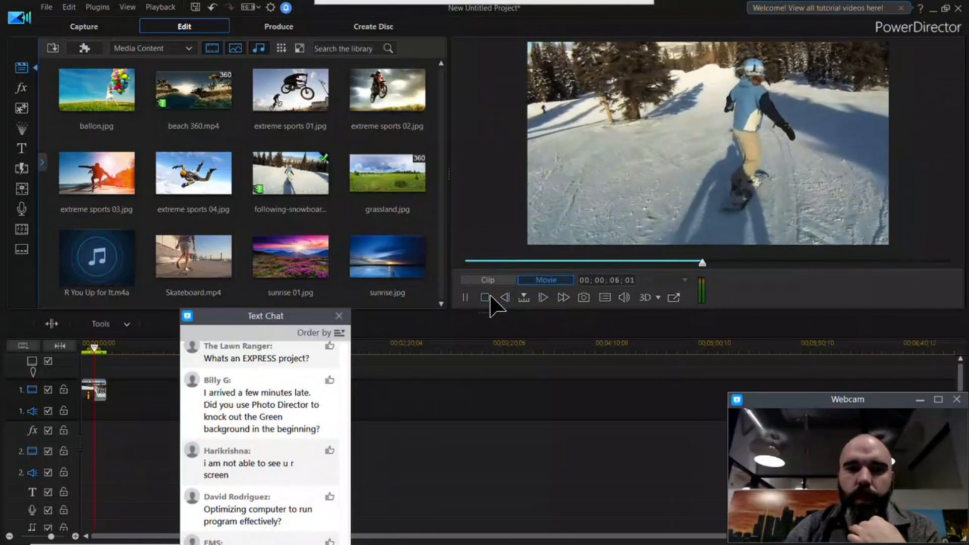
click(484, 298)
drag(261, 316, 717, 134)
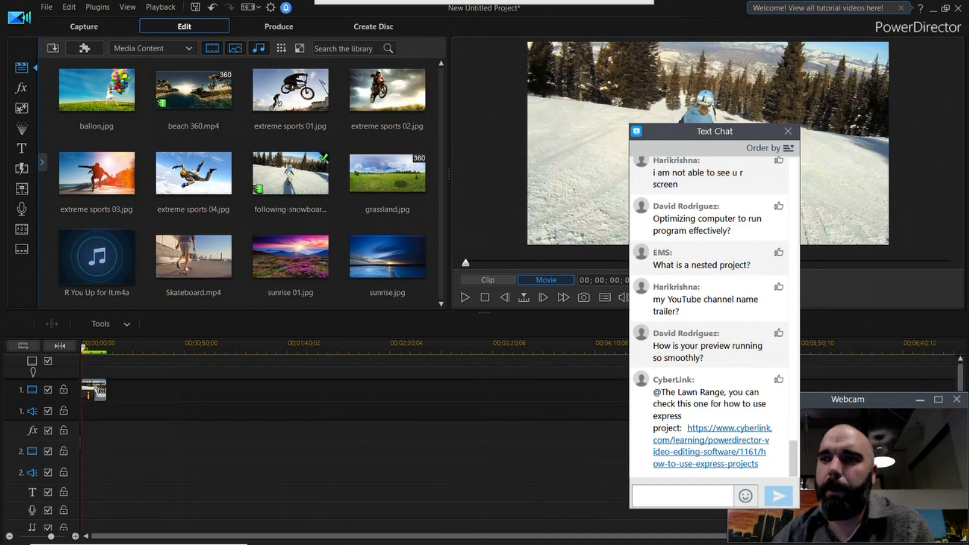
Step: Exit PowerDirector without saving the snowboarder project
click(960, 8)
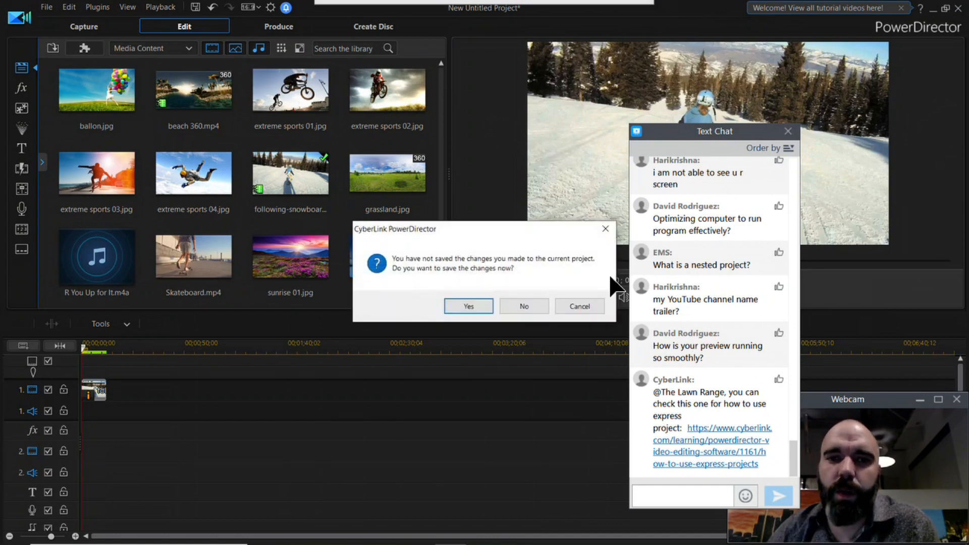
click(521, 304)
Step: Open the PowerDirector 365 and PhotoDirector 365 start screens to view their mode choices, closing each one
click(22, 230)
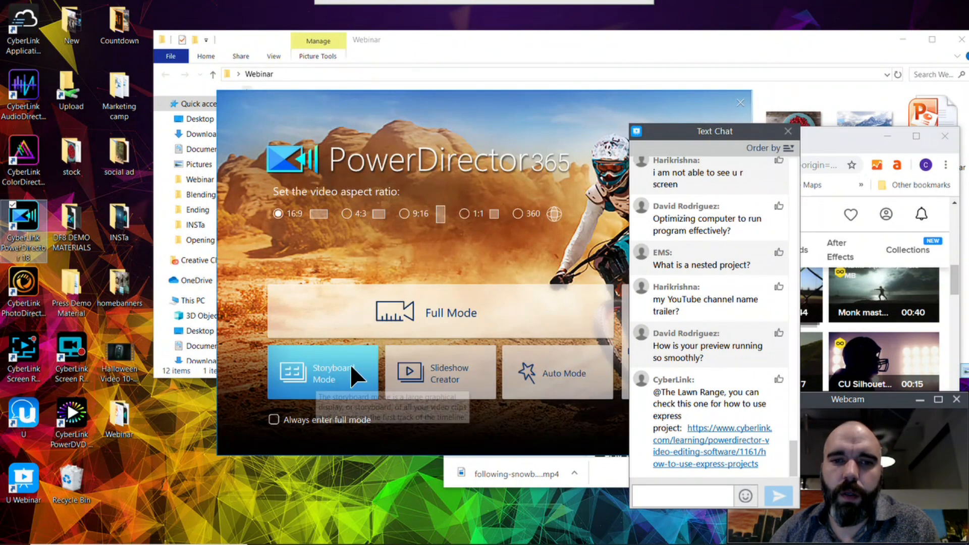
click(742, 101)
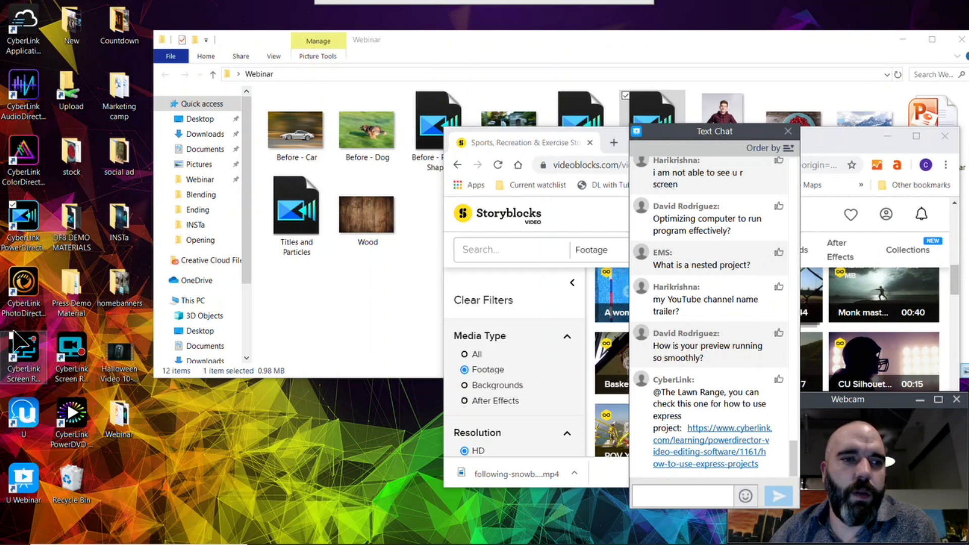
double_click(23, 295)
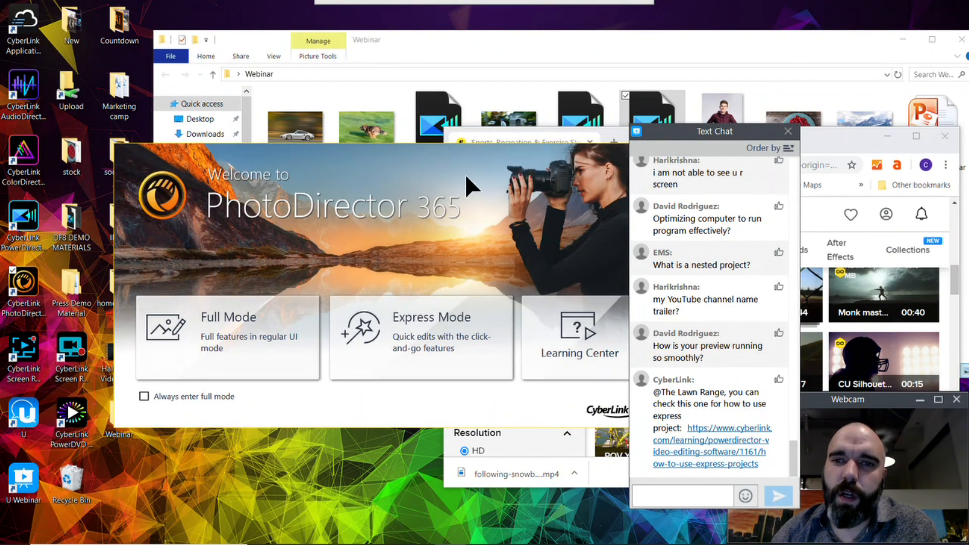
drag(537, 157, 408, 166)
click(515, 155)
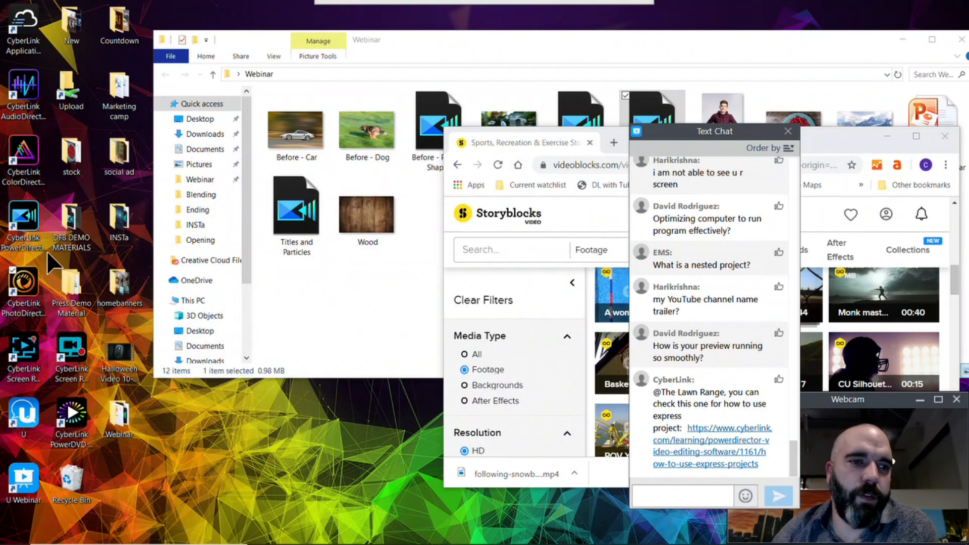
Step: Launch PowerDirector in Full Mode with the 16:9 aspect ratio
click(42, 235)
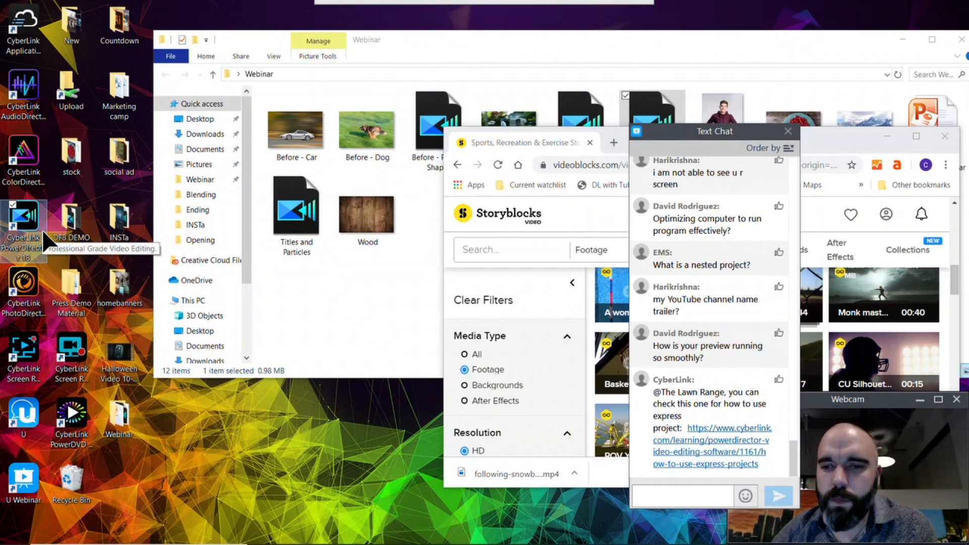
double_click(41, 229)
click(398, 316)
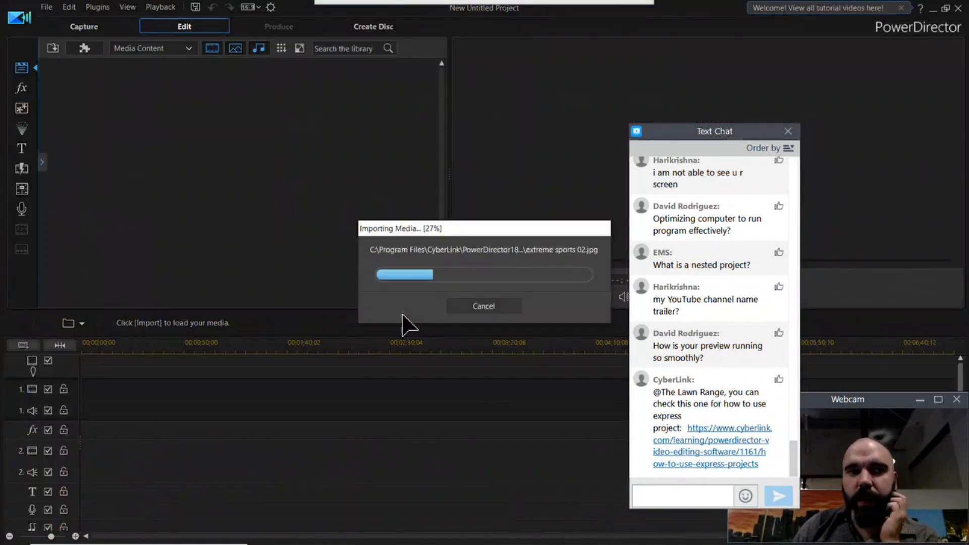
Step: Show the Express Projects in the media library, close the text chat, and dismiss the Express Project introduction
click(164, 48)
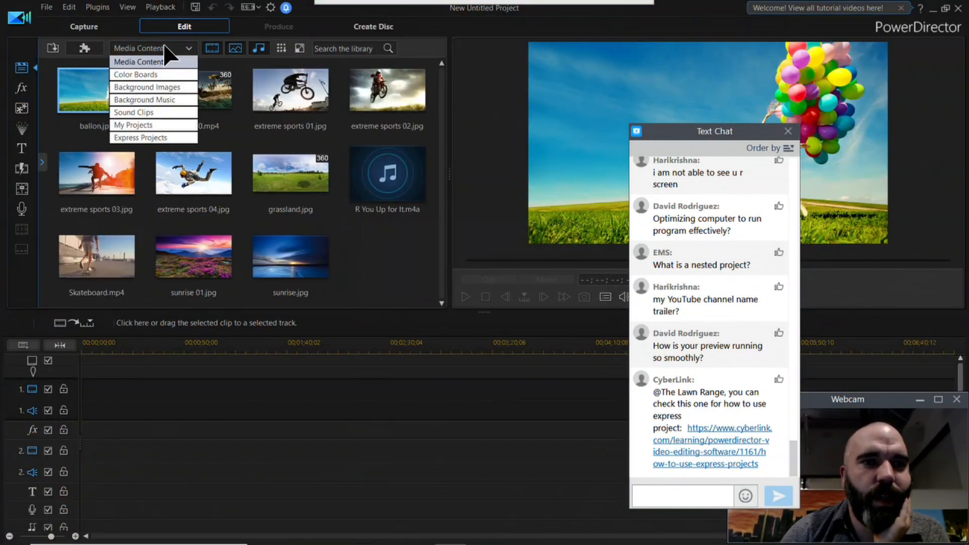
click(164, 48)
click(165, 47)
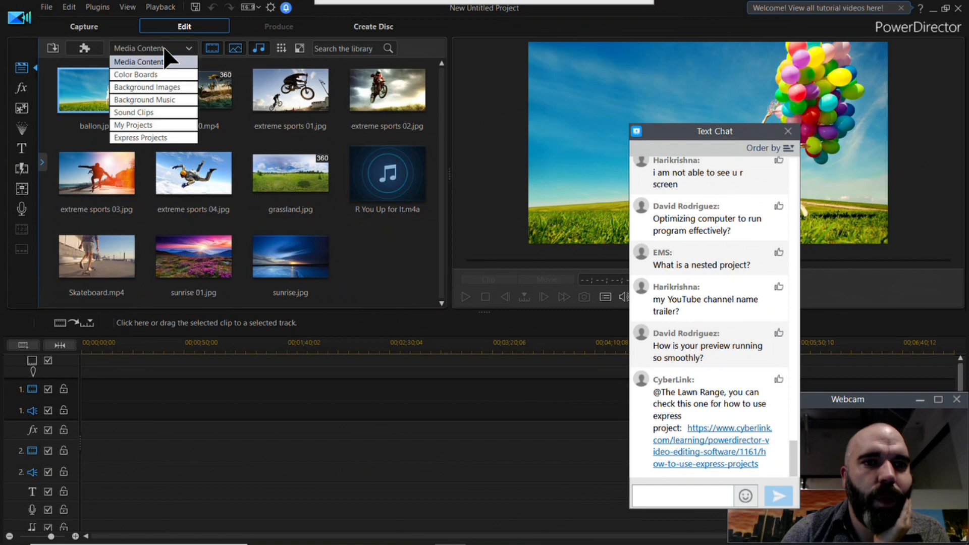
click(165, 136)
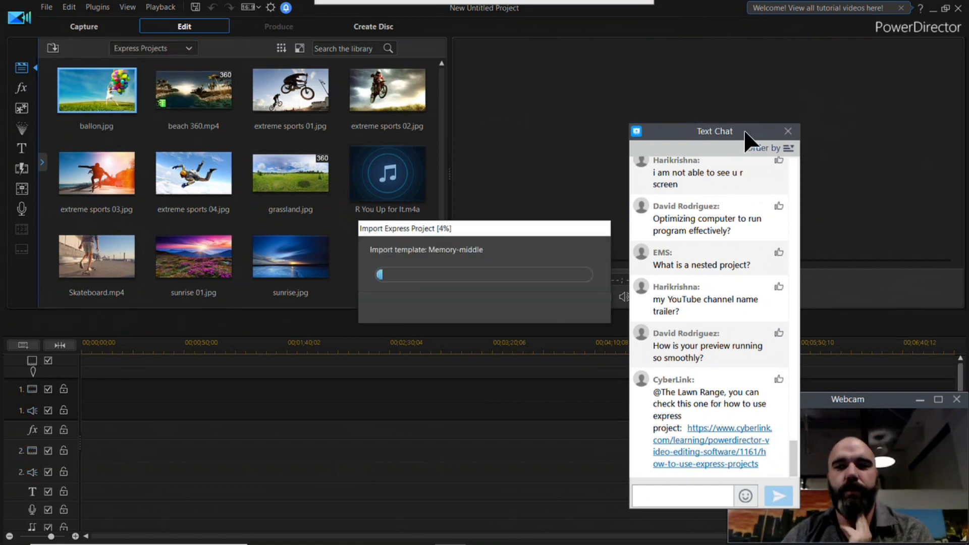
click(779, 126)
mouse_move(363, 10)
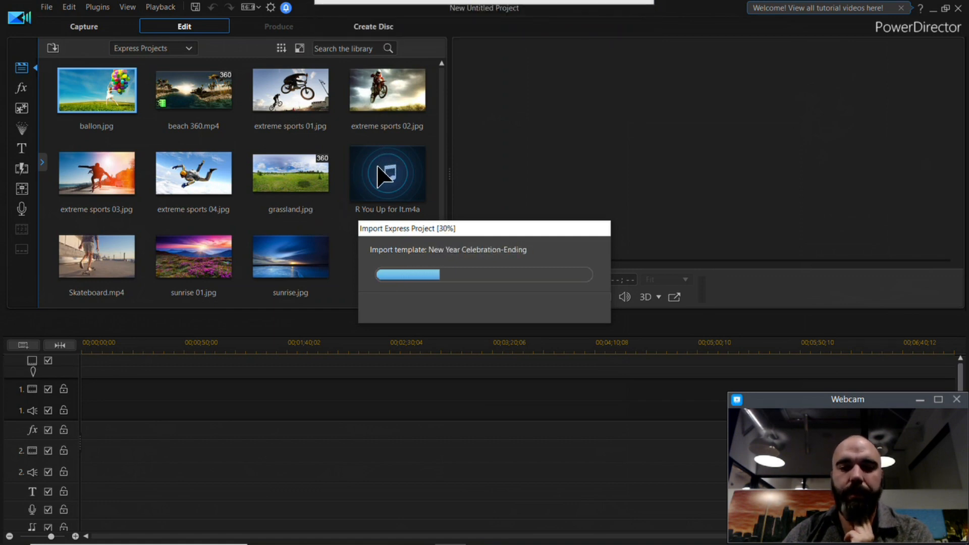
mouse_move(398, 541)
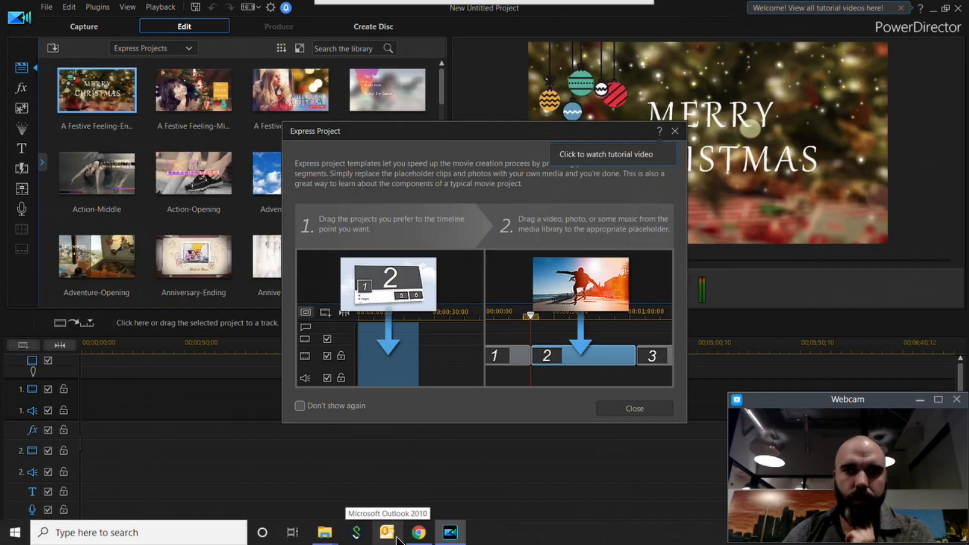
click(641, 412)
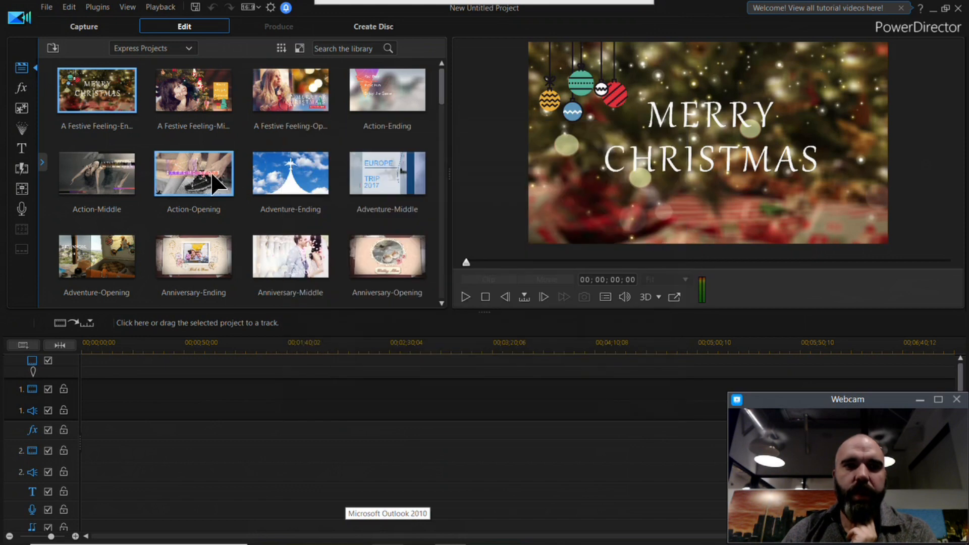
Step: Preview the Action-Opening express project and place it at the timeline start, followed directly by Action-Middle
click(217, 184)
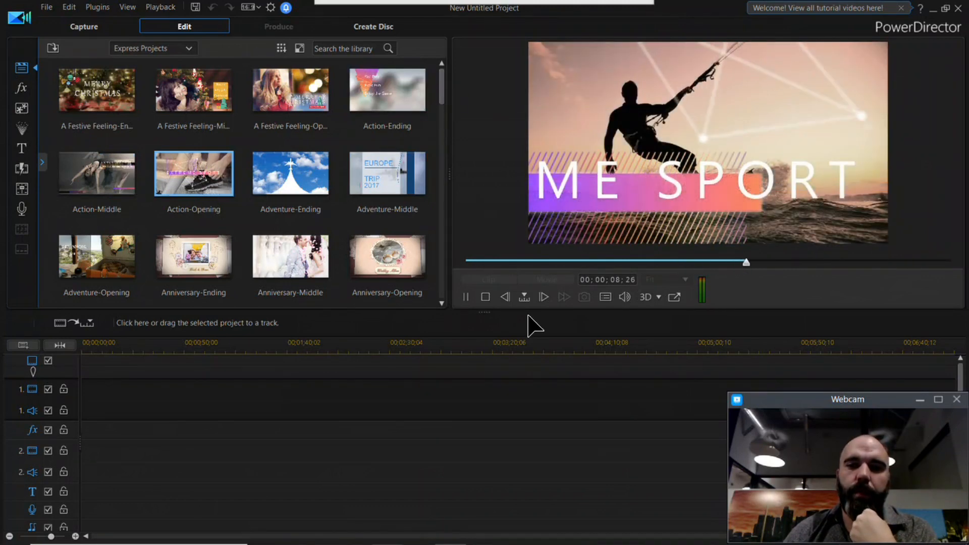
click(485, 297)
drag(212, 169, 110, 441)
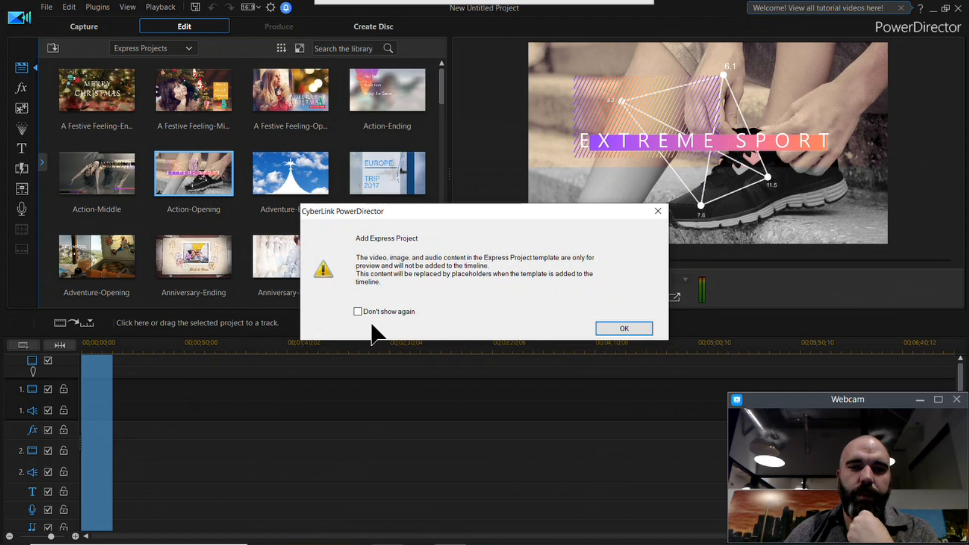
click(624, 328)
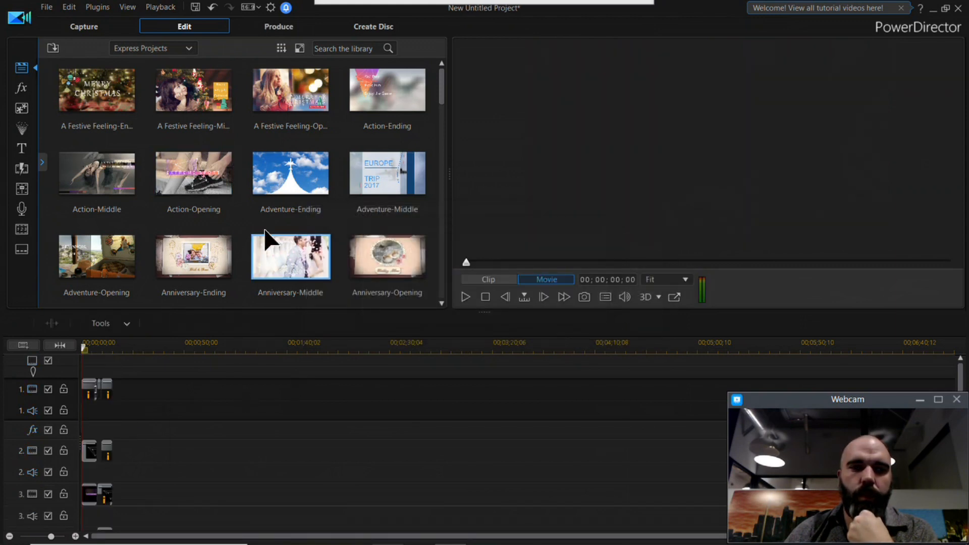
drag(118, 181, 143, 424)
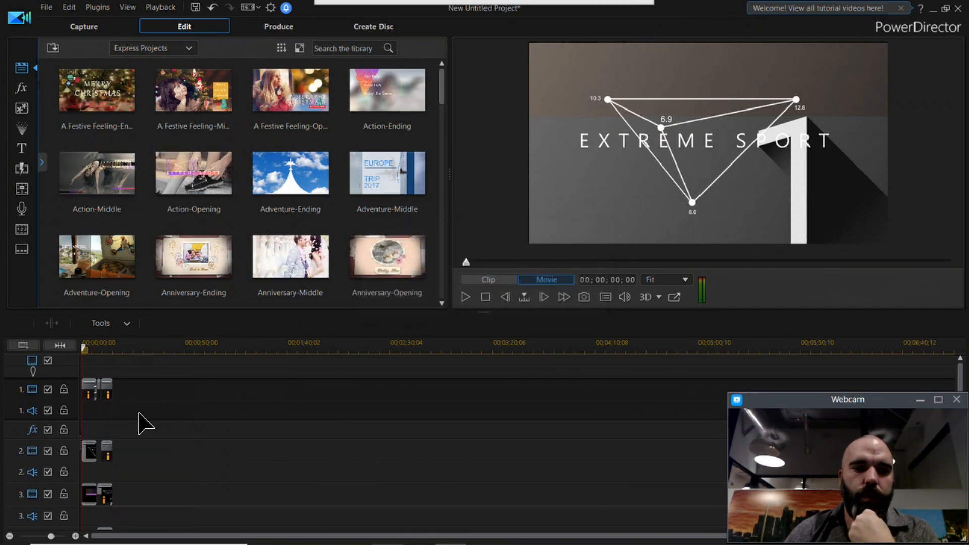
Step: Fill the opening's placeholder 1 with Skateboard.mp4 and its placeholder 2 clips on video tracks 1 and 2 with extreme sports 04.jpg
click(75, 536)
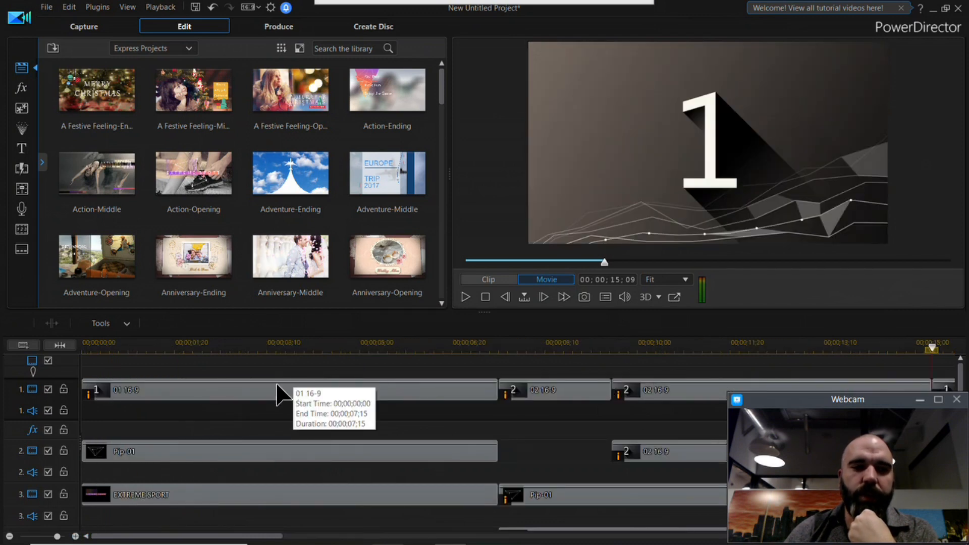
click(151, 48)
click(140, 68)
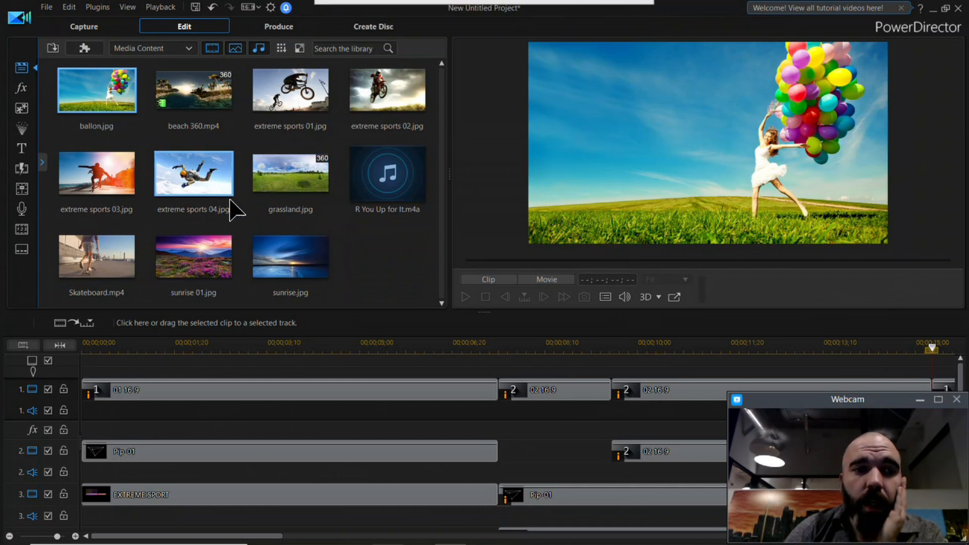
drag(134, 259, 126, 399)
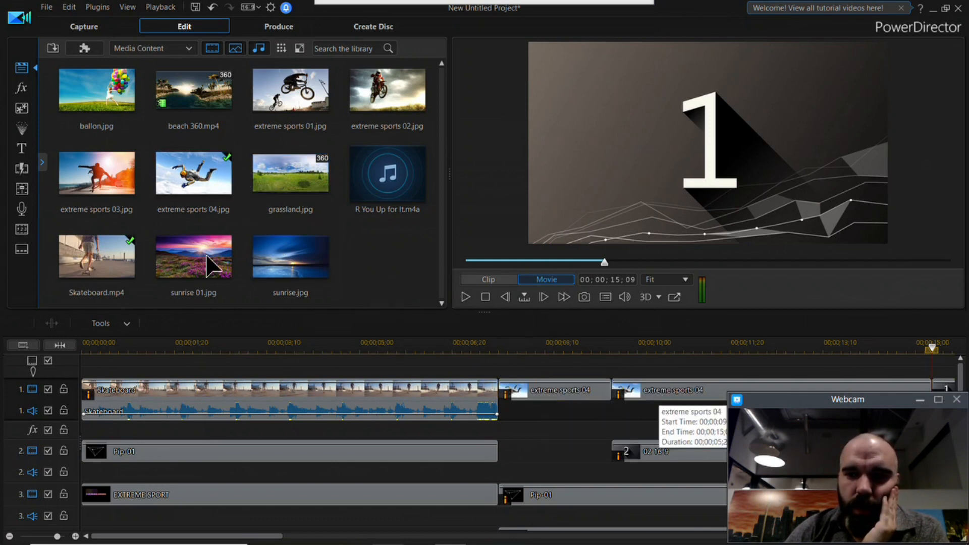
drag(223, 179, 630, 452)
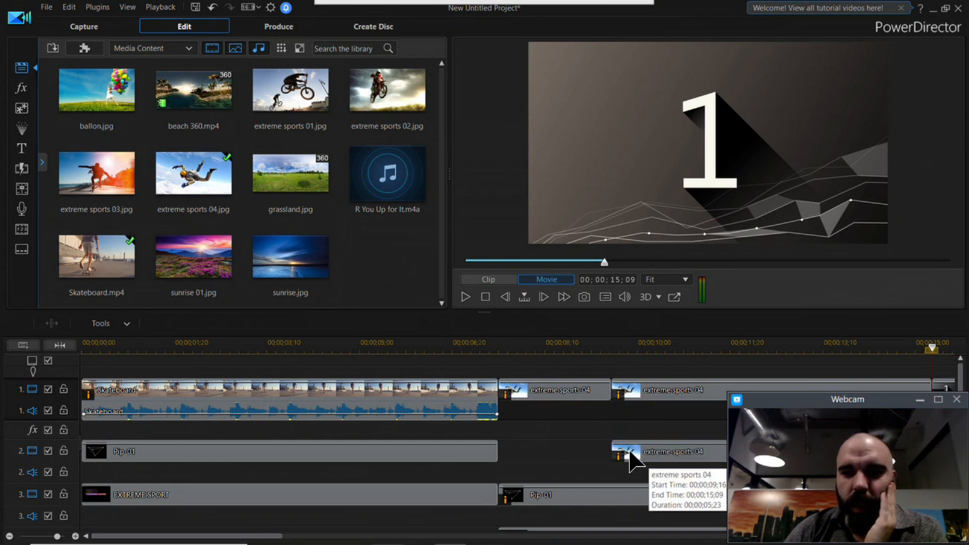
Step: Play the filled express project from the beginning to review the opening, and stop playback
click(161, 345)
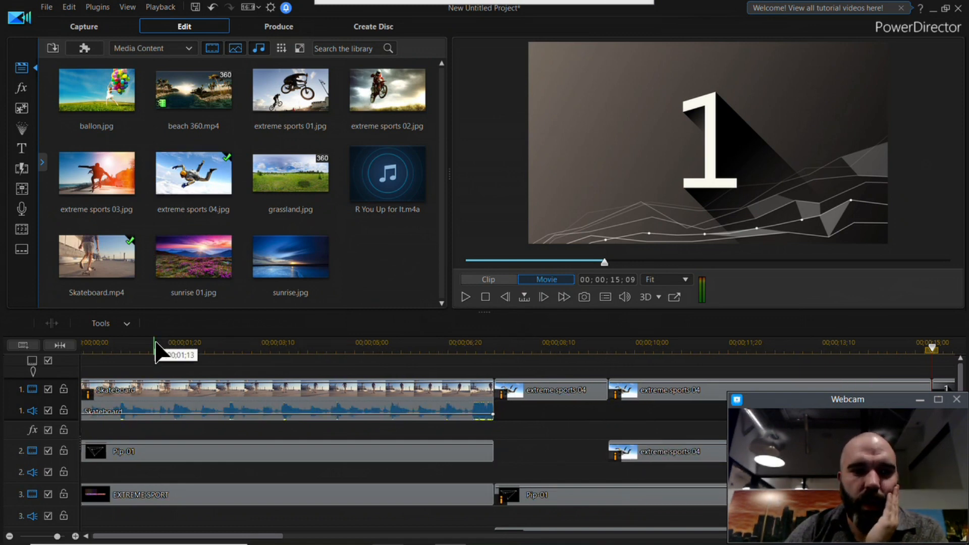
drag(156, 346, 32, 350)
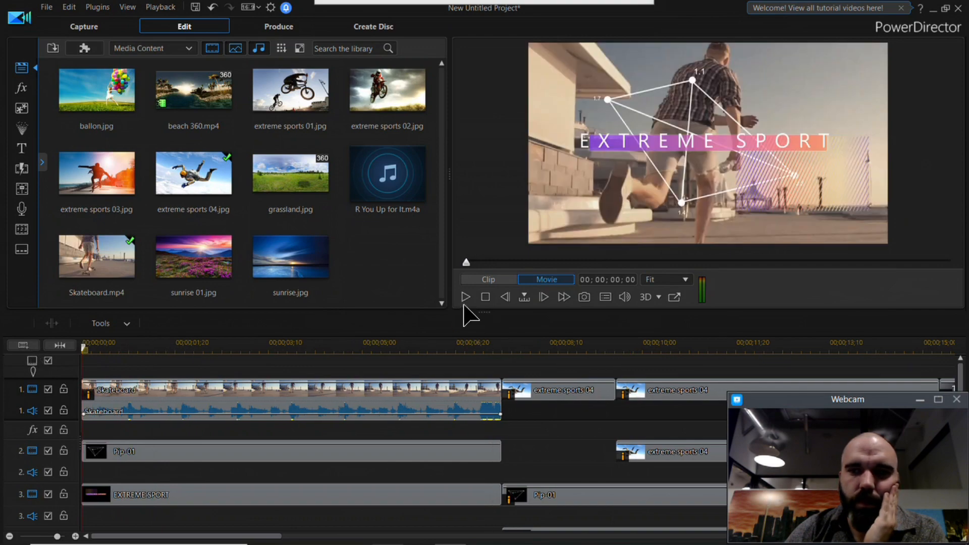
click(466, 297)
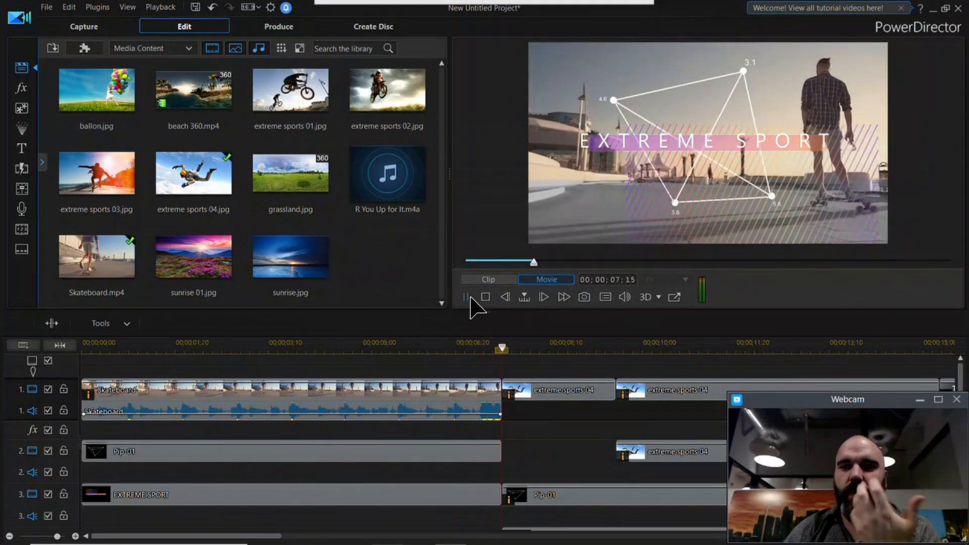
click(486, 296)
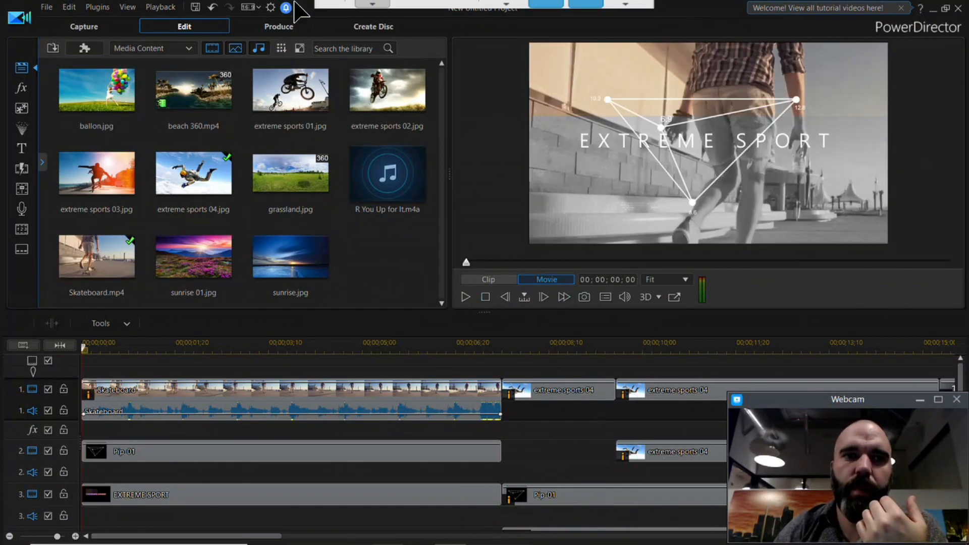
Step: Look over the project's aspect ratio options and close PowerDirector without saving the changes
click(248, 8)
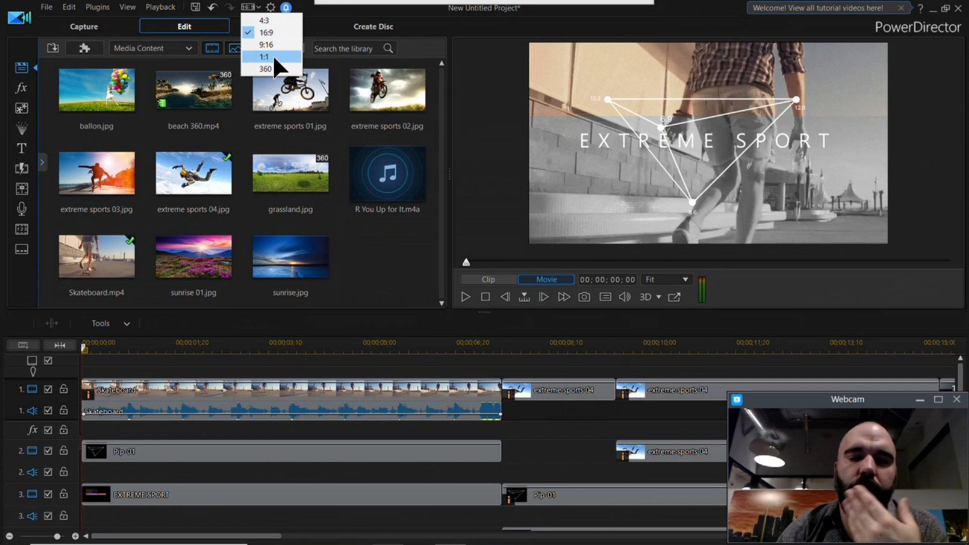
click(714, 10)
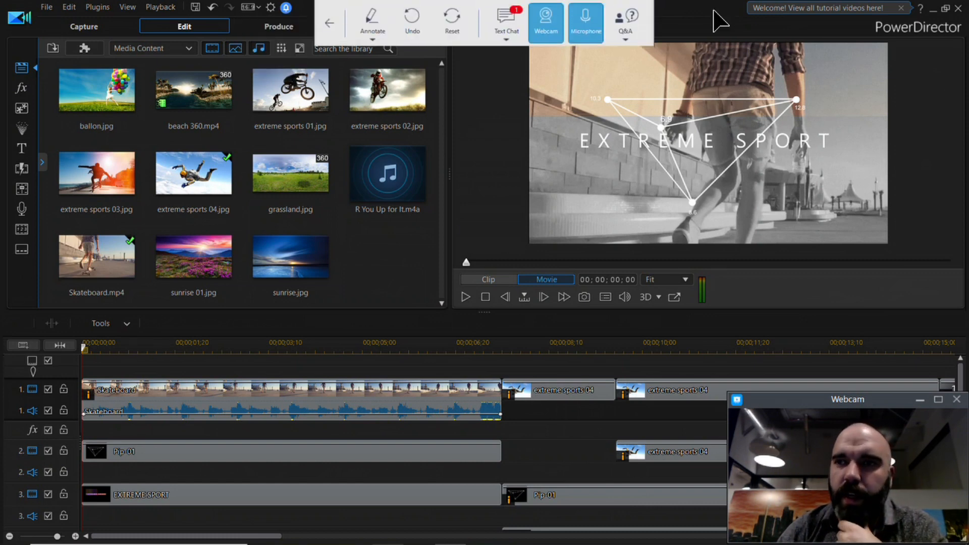
click(958, 8)
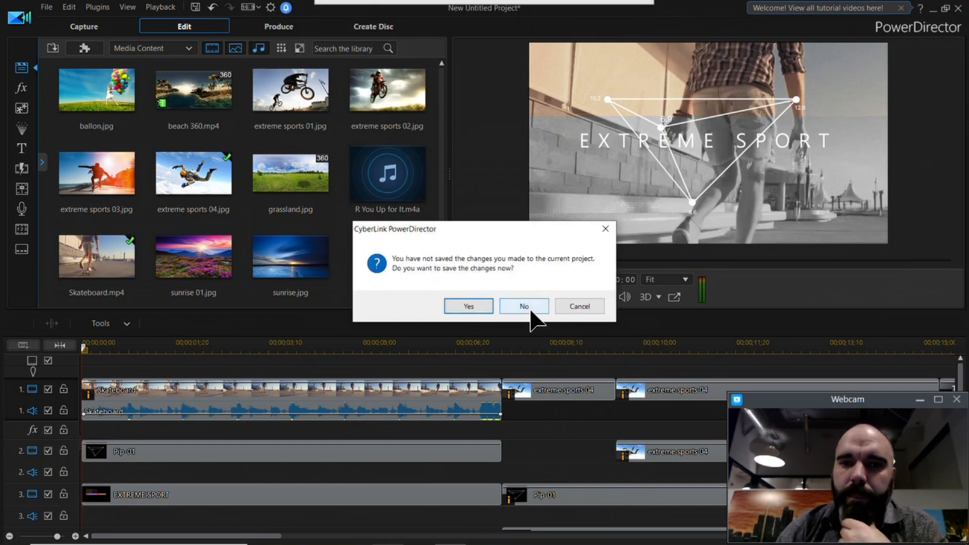
click(527, 304)
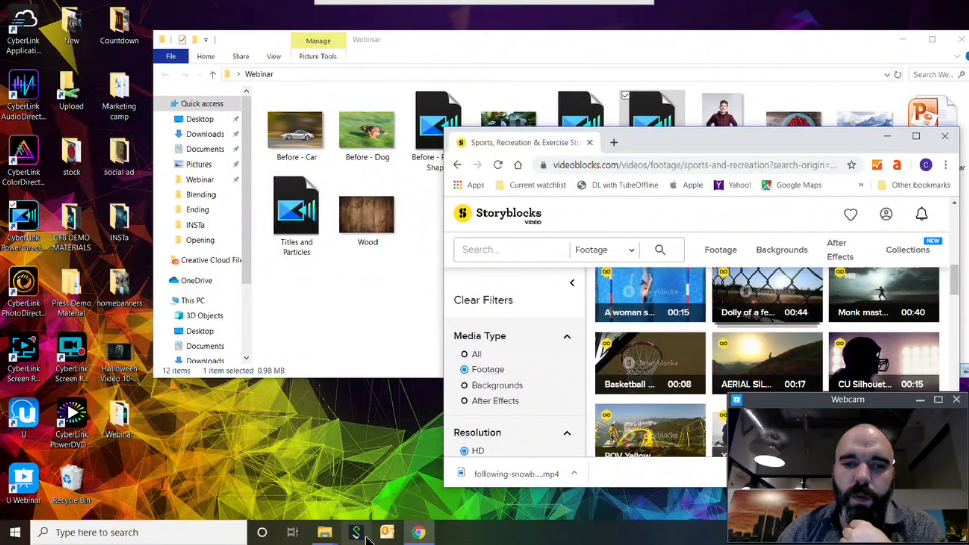
Step: Open the webinar text chat and read the latest audience messages
mouse_move(371, 7)
click(507, 21)
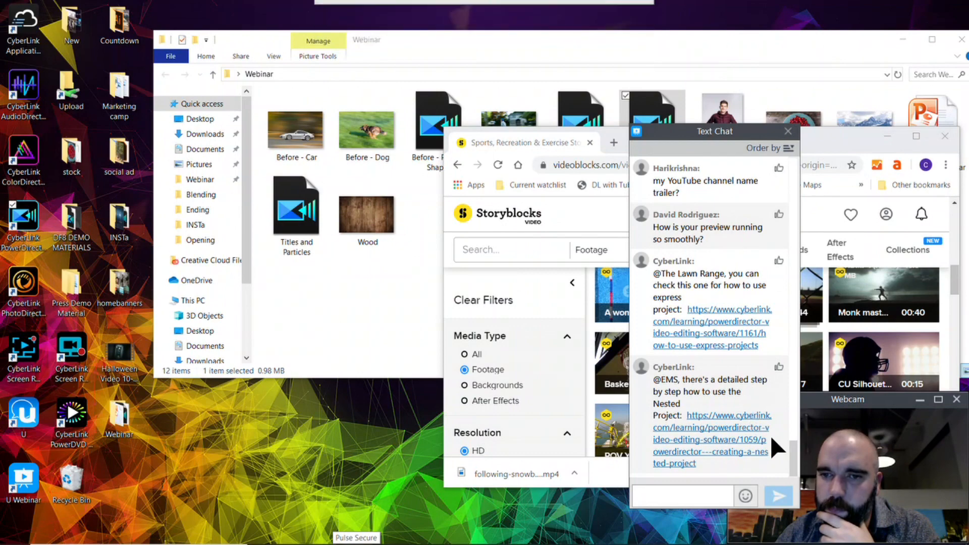
mouse_move(797, 448)
mouse_down()
mouse_move(795, 435)
mouse_move(795, 450)
mouse_up()
Step: Launch PhotoDirector and enter the Edit module with the autumn mountain photo, dismissing the recommended-sequence notice
double_click(33, 302)
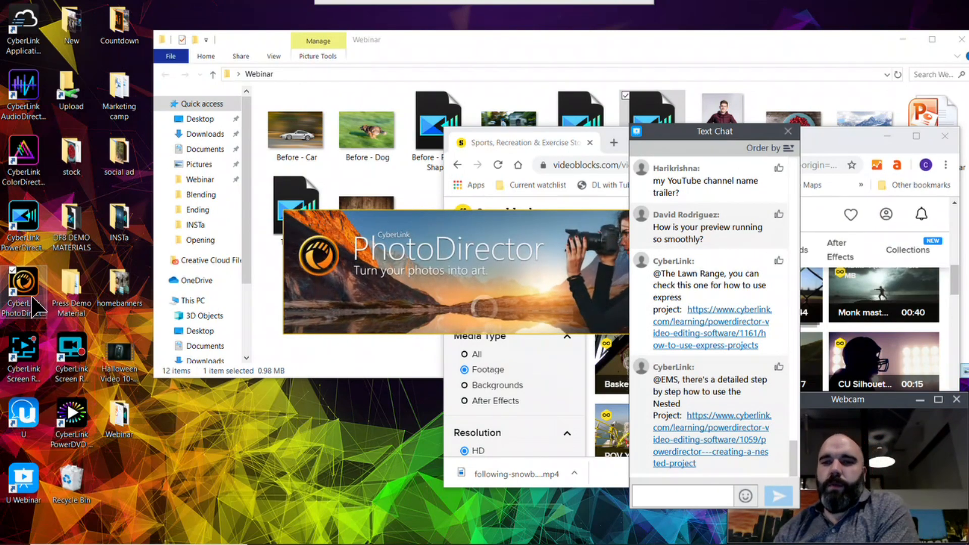
click(289, 312)
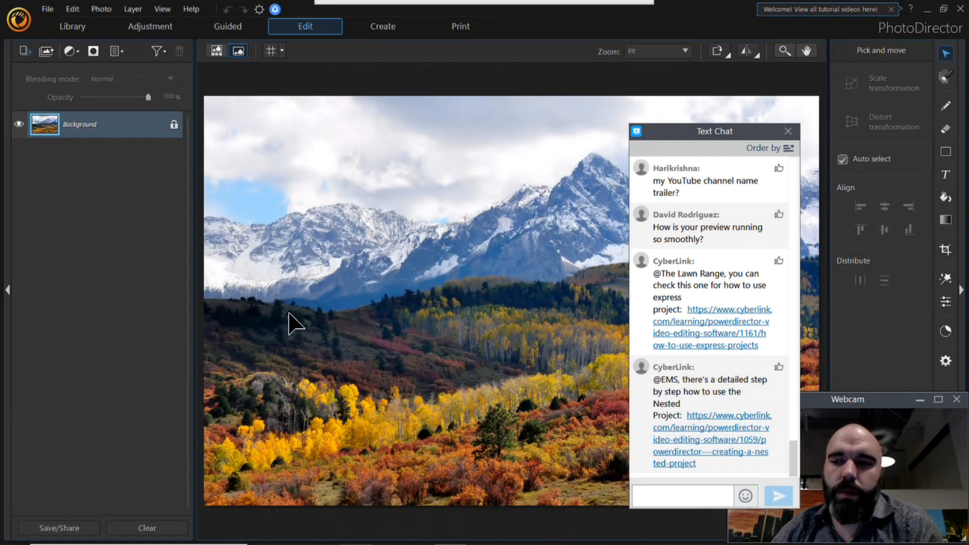
click(249, 22)
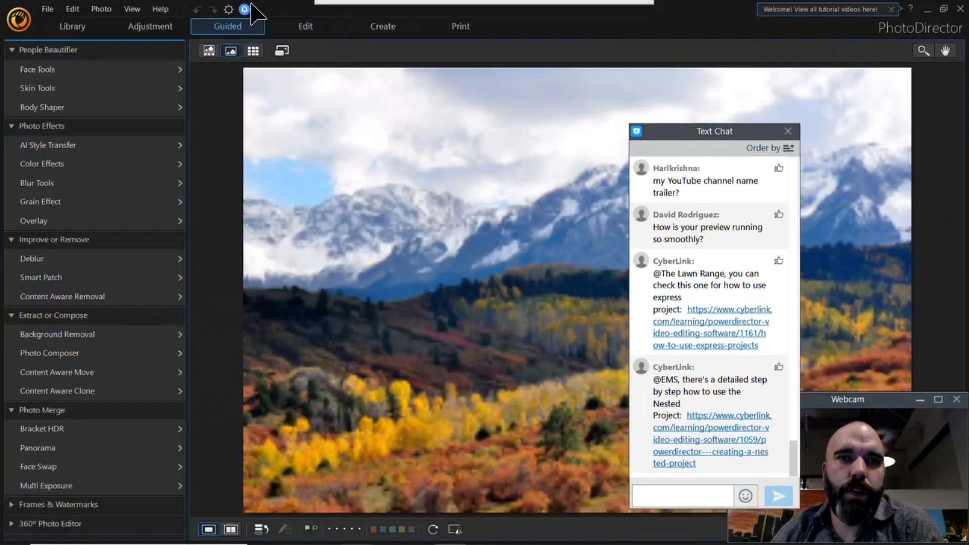
click(333, 28)
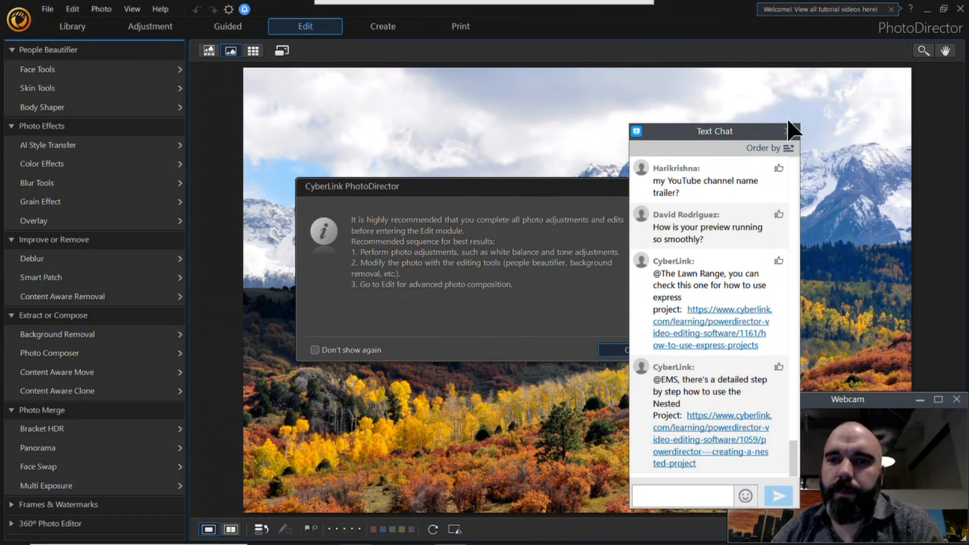
click(608, 349)
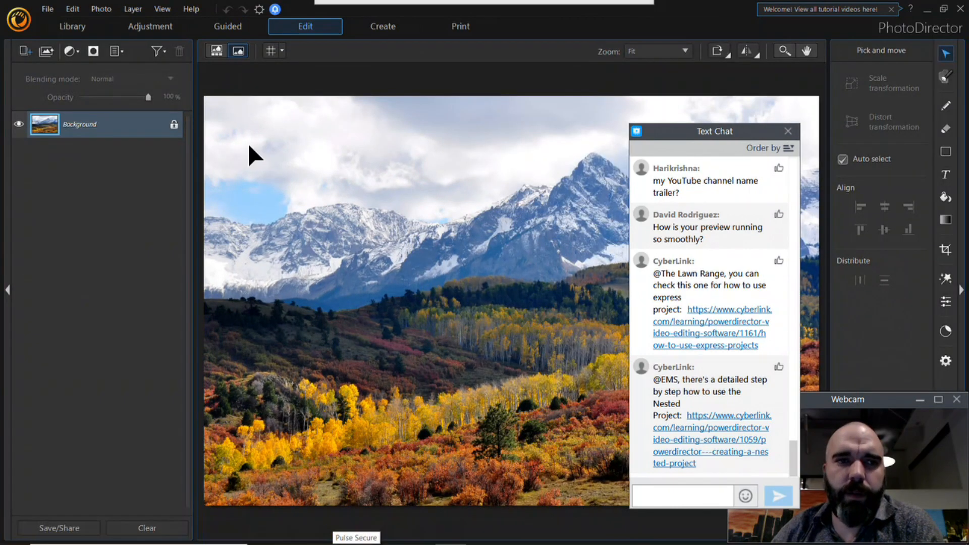
Step: Add the portrait of the man in the hooded sweater from the Webinar folder as a new layer, and close the text chat
mouse_move(324, 531)
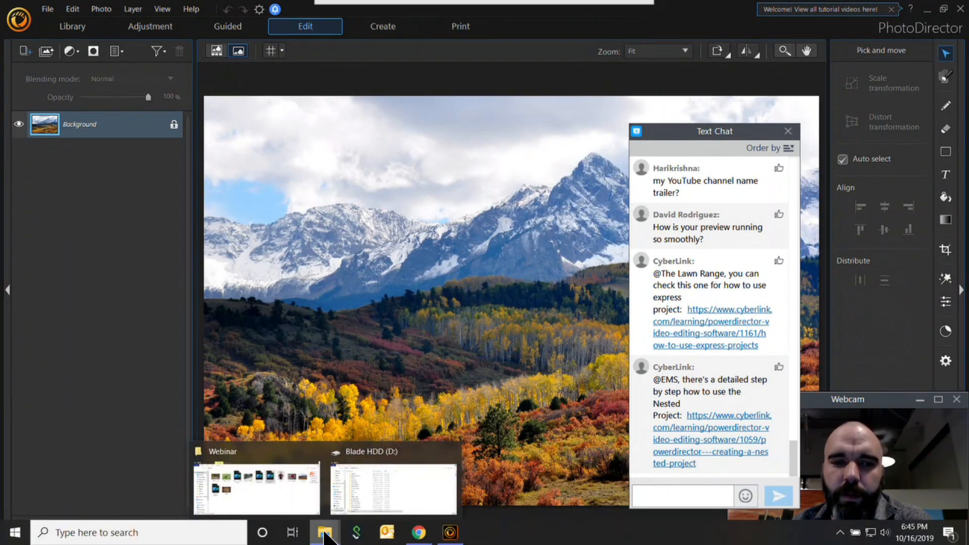
click(287, 504)
drag(727, 111, 402, 461)
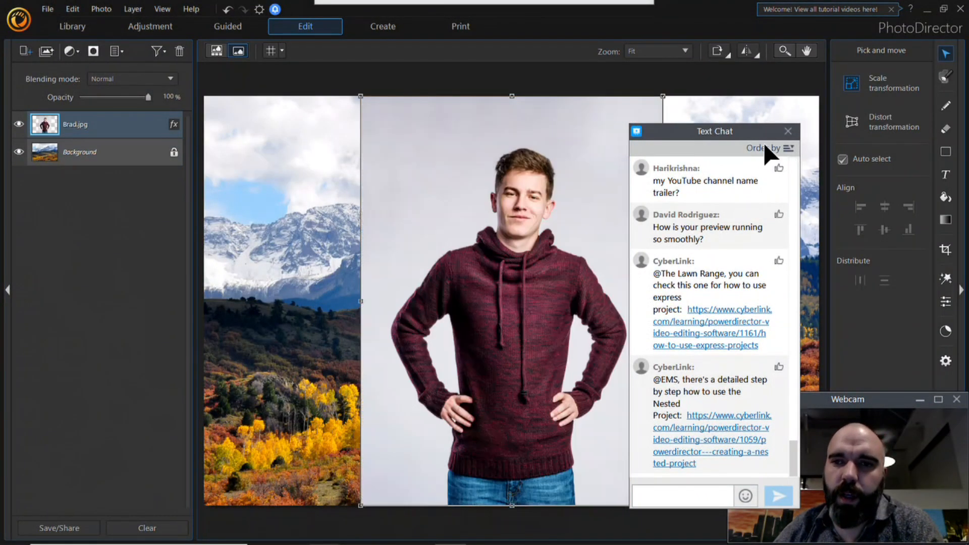
drag(762, 135, 730, 190)
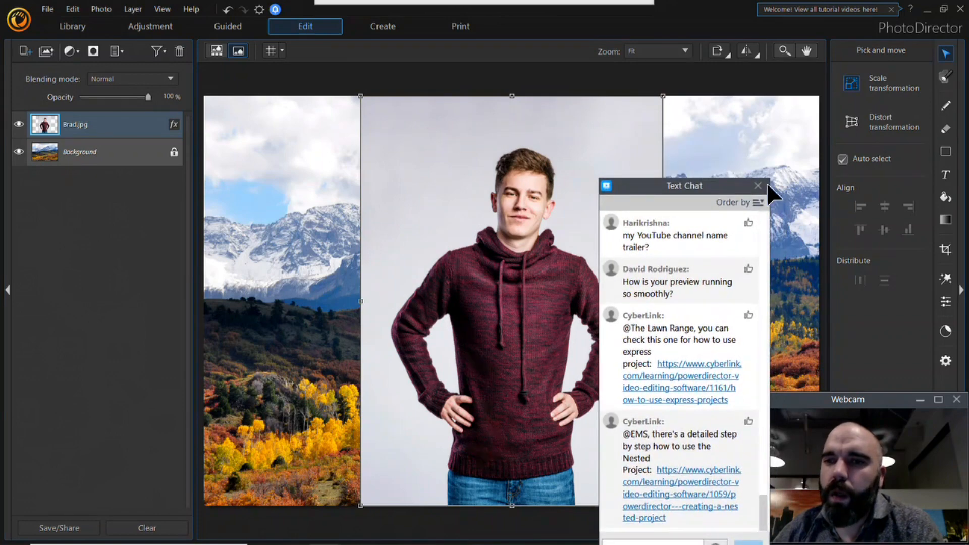
click(757, 188)
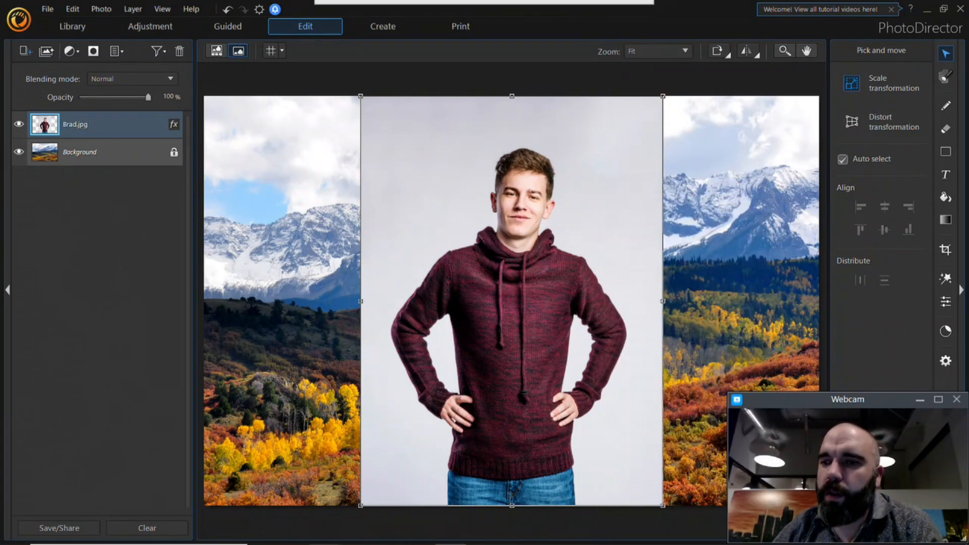
Step: Minimize the webcam window and brush-select the portrait's grey backdrop around the man in Background Removal
click(945, 278)
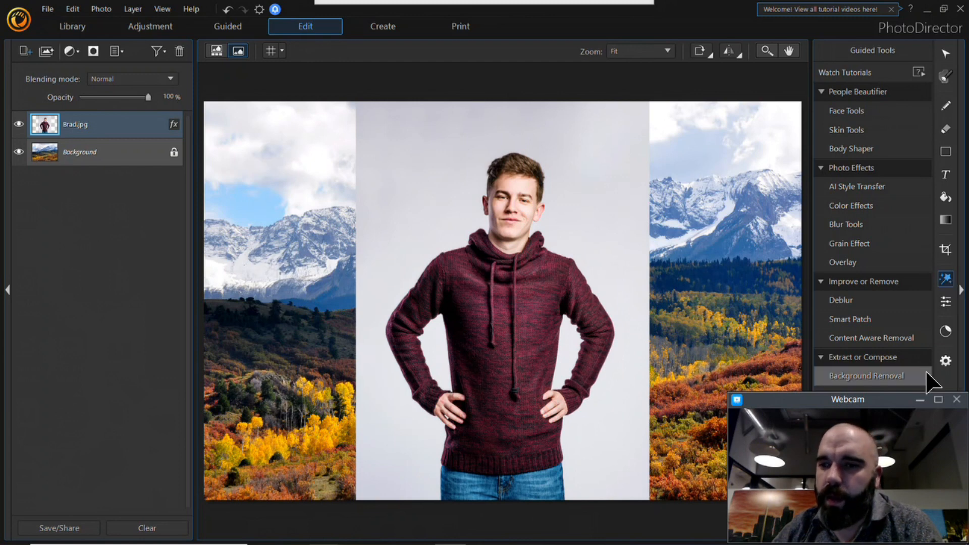
click(920, 399)
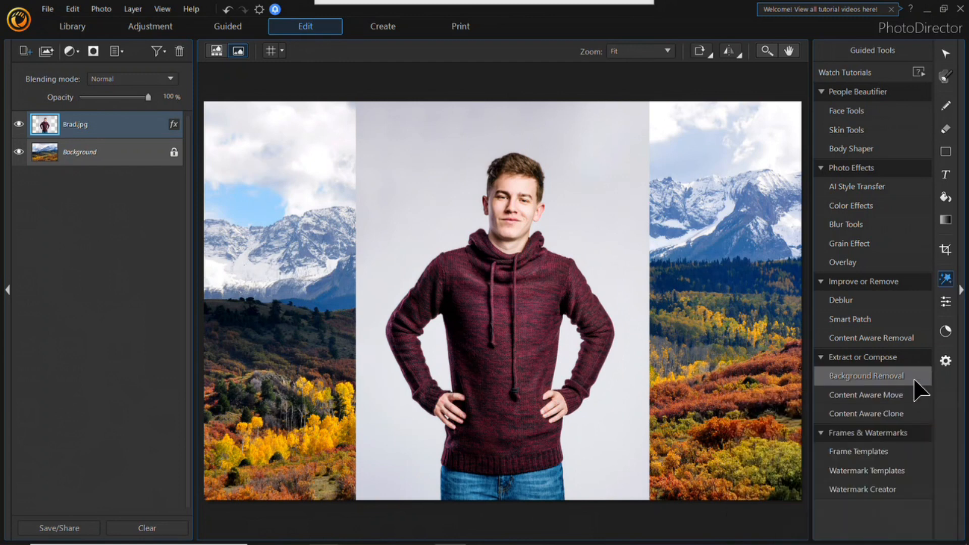
mouse_move(383, 9)
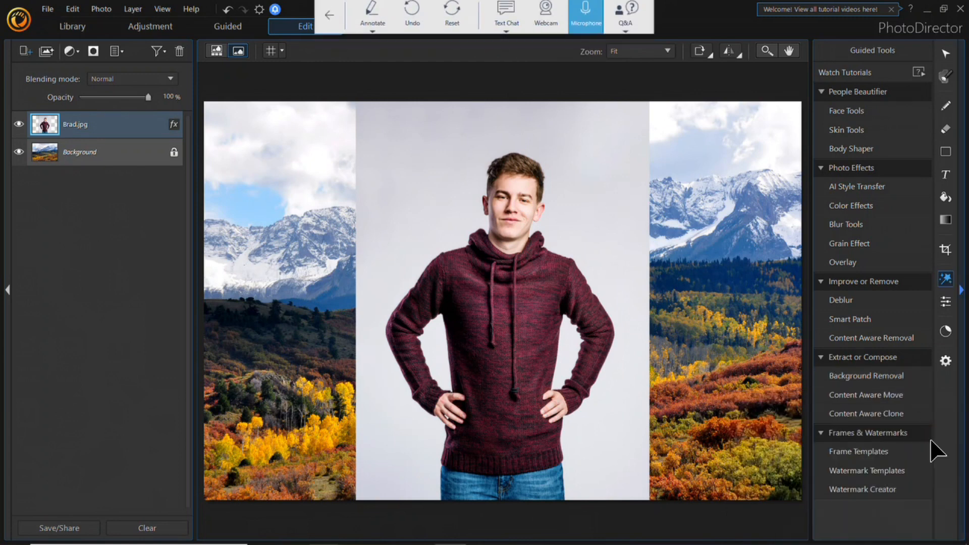
click(894, 376)
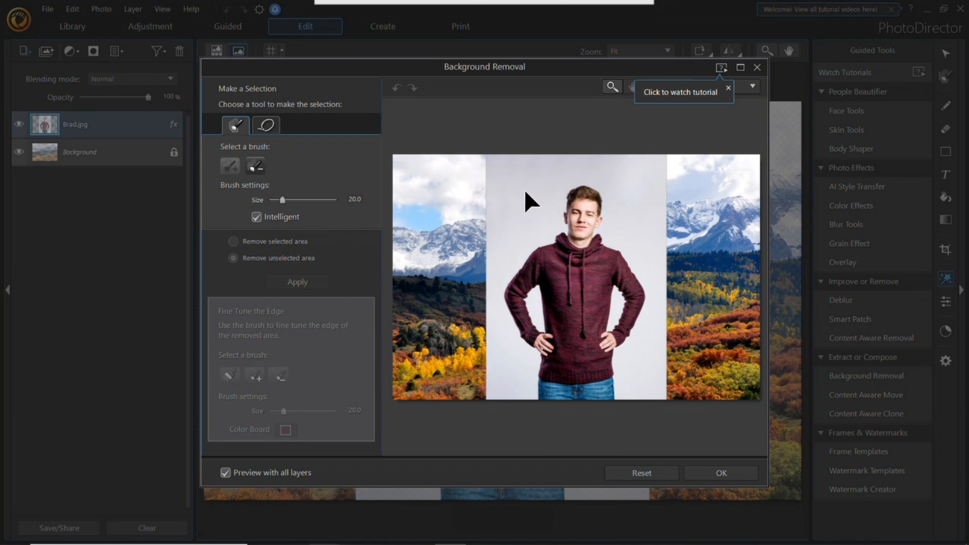
drag(523, 190, 537, 189)
mouse_move(656, 203)
mouse_down()
mouse_move(658, 385)
mouse_move(528, 374)
mouse_up()
drag(488, 275, 524, 282)
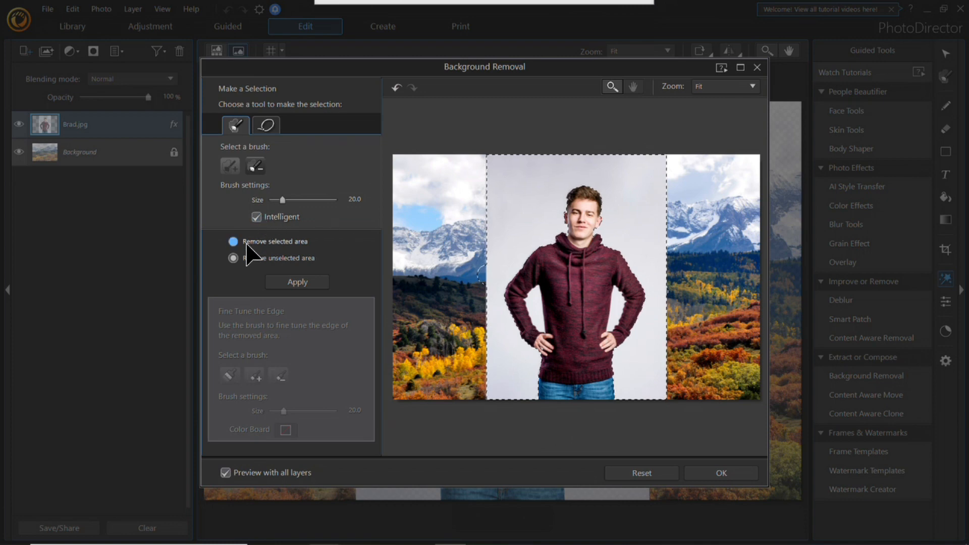
Step: Set the brush size to 6.0, remove the selected backdrop area, and discard the background removal
drag(283, 200, 273, 200)
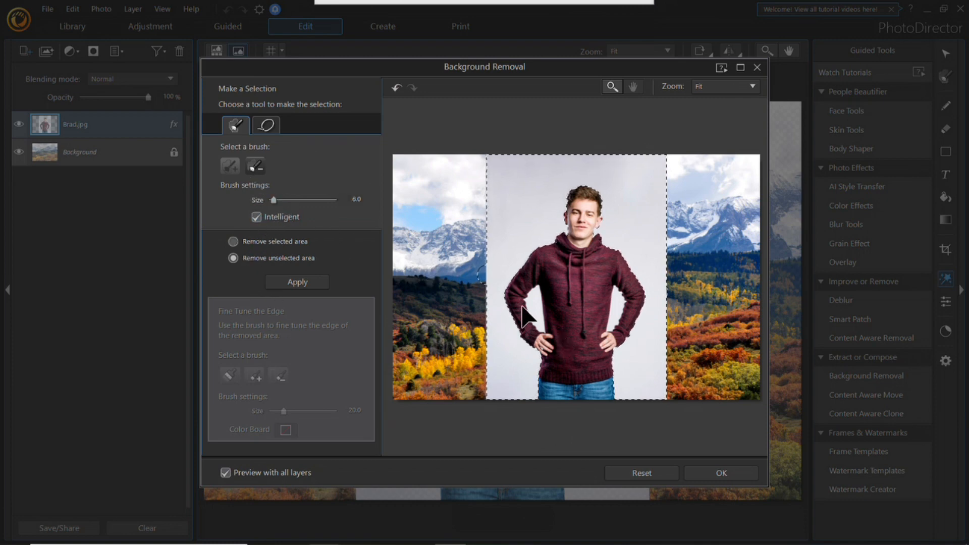
click(278, 242)
click(293, 280)
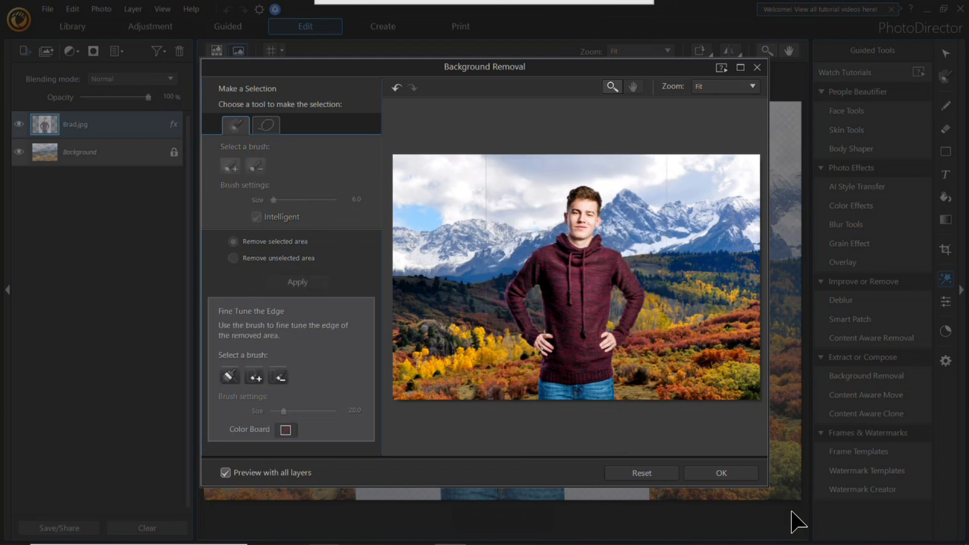
click(657, 475)
click(756, 67)
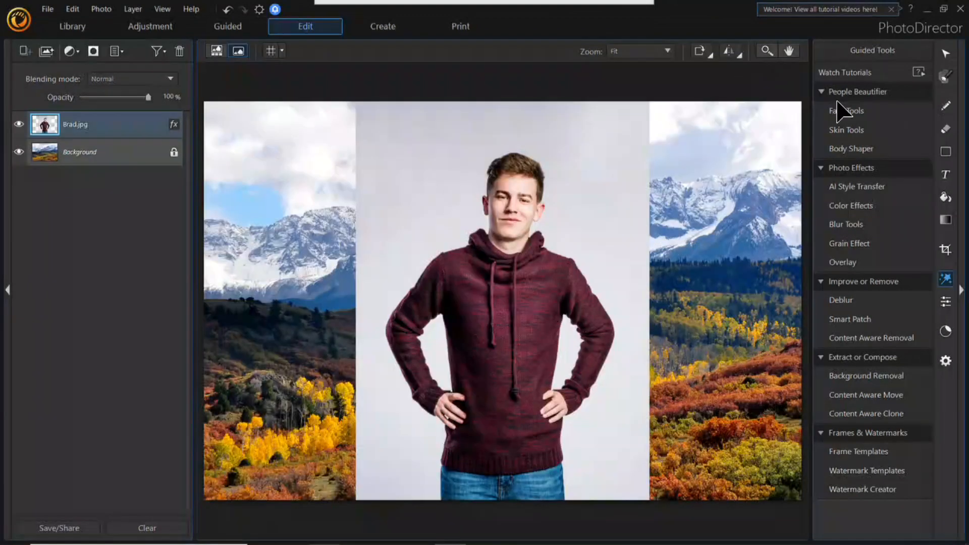
Step: Try selecting the portrait's backdrop and arm gaps with the magic wand, raising the tolerance to 33, and undo the selections
click(947, 78)
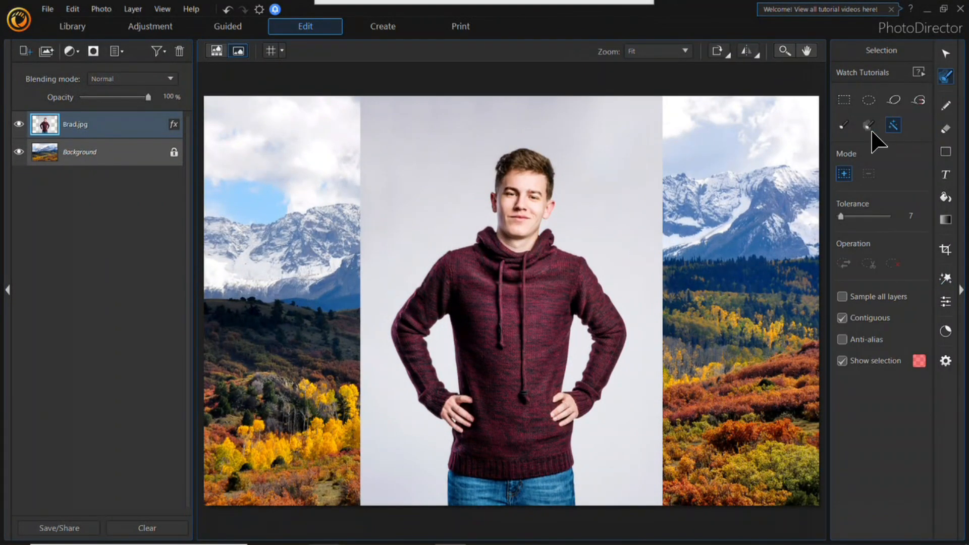
click(604, 169)
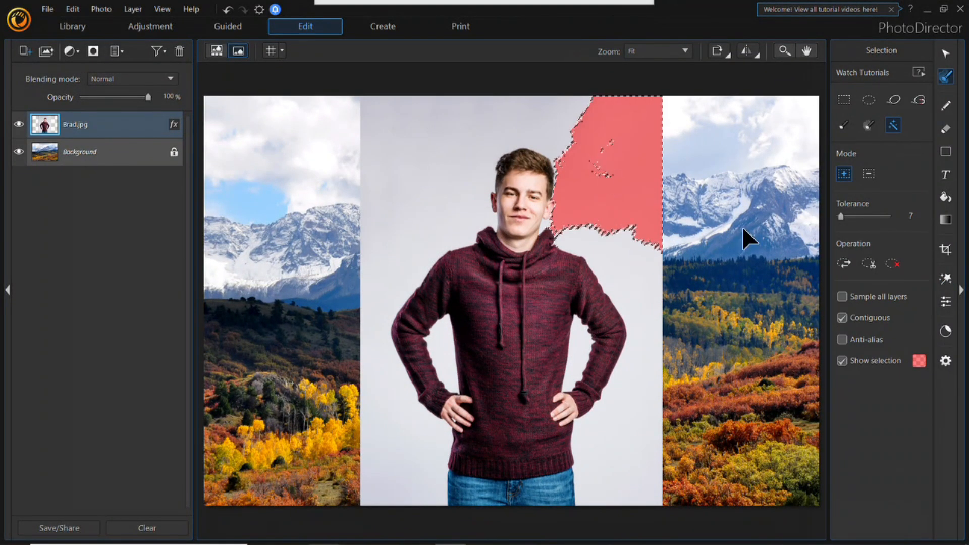
click(848, 216)
click(561, 114)
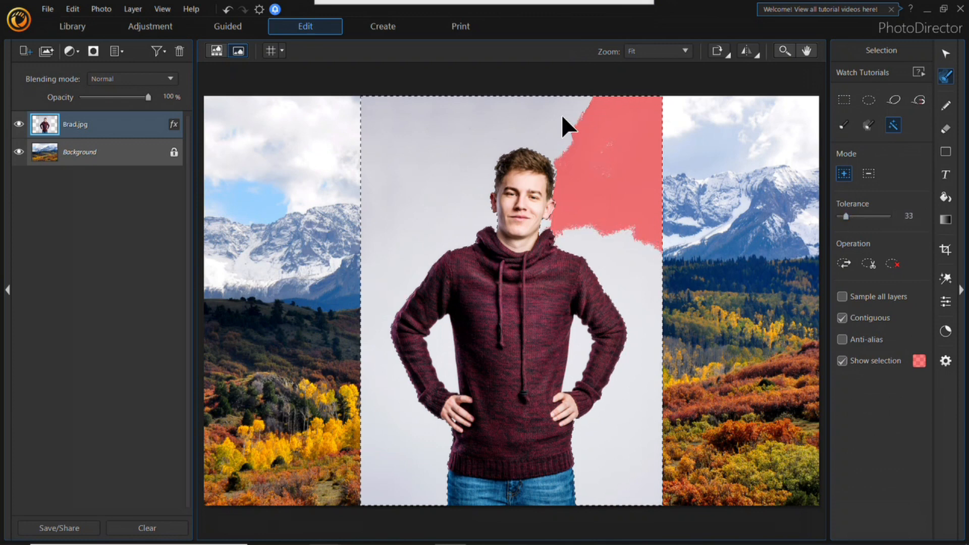
click(584, 364)
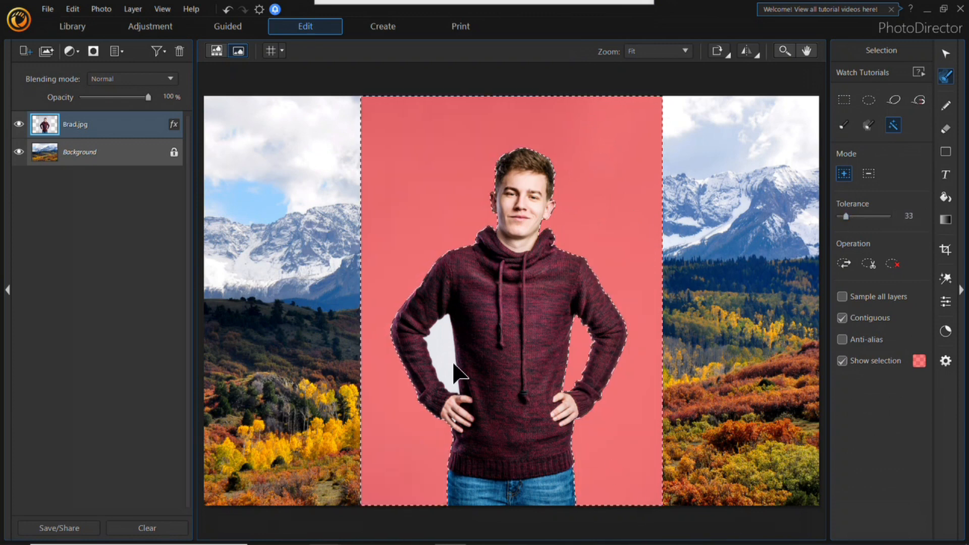
click(445, 353)
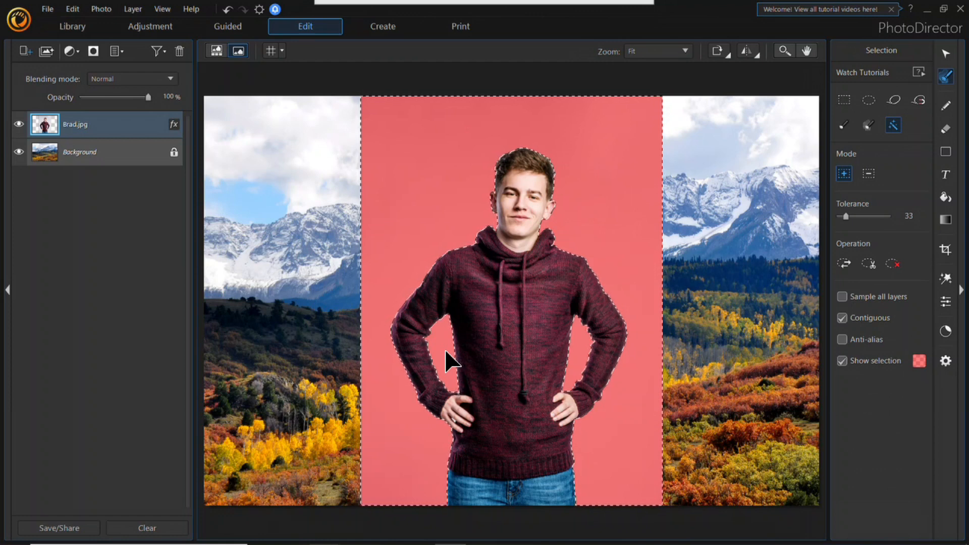
key(ctrl+z)
key(ctrl+z)
key(ctrl+z)
Step: Brush a smart selection over the backdrop above and on both sides of the man, reducing the brush size to 132 px
click(868, 126)
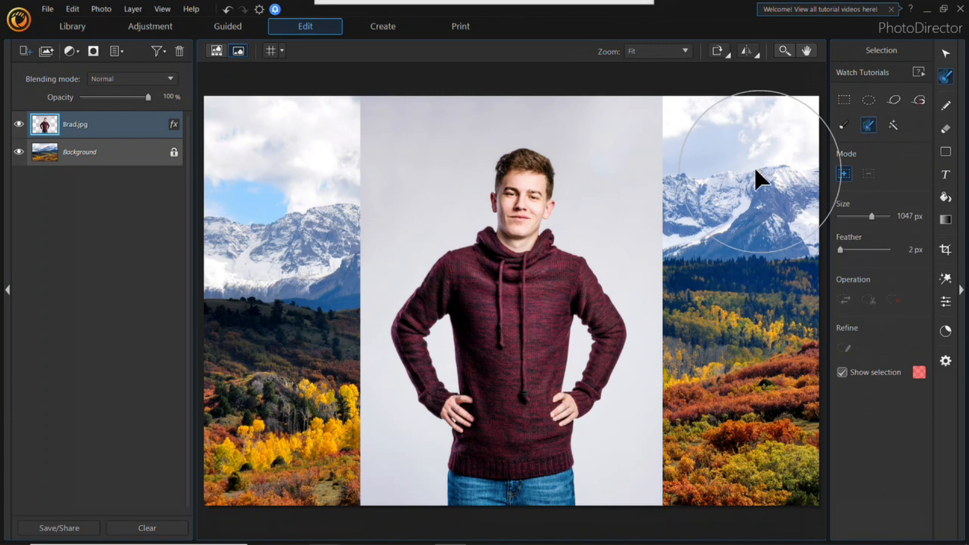
drag(661, 181, 670, 182)
drag(381, 134, 361, 146)
drag(873, 216, 856, 217)
drag(534, 102, 563, 121)
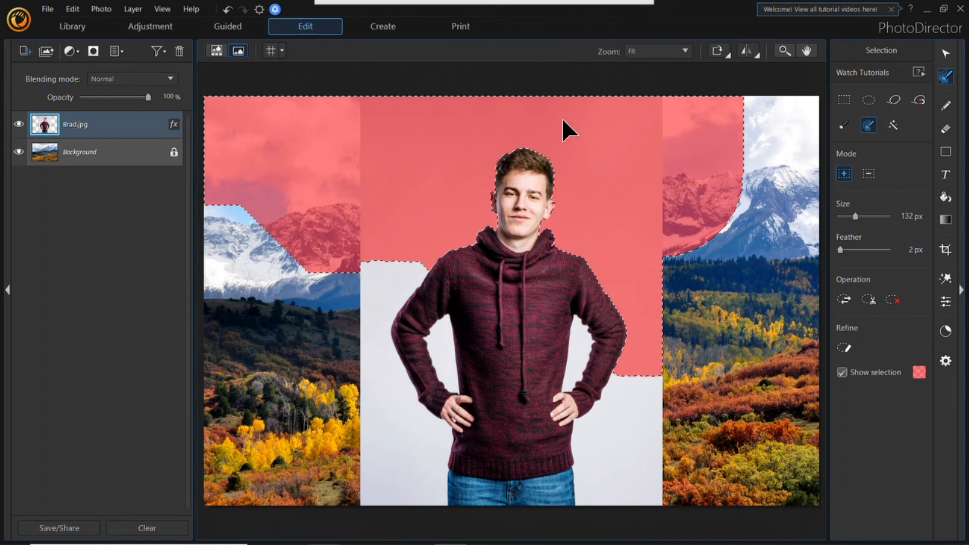
mouse_move(641, 428)
mouse_down()
mouse_move(599, 395)
mouse_move(590, 363)
mouse_up()
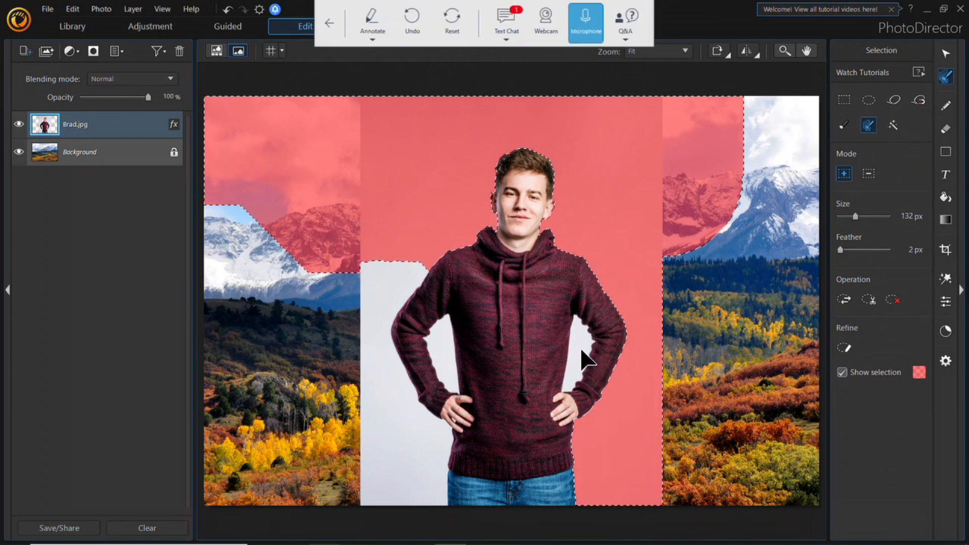
Step: Set the brush size to 85 px and add the gaps inside both arms and the remaining backdrop to the selection
drag(857, 217, 849, 217)
mouse_move(593, 348)
mouse_down()
mouse_move(579, 346)
mouse_move(573, 383)
mouse_up()
mouse_move(467, 368)
mouse_down()
mouse_move(441, 347)
mouse_move(427, 447)
mouse_move(385, 471)
mouse_up()
drag(368, 335, 385, 303)
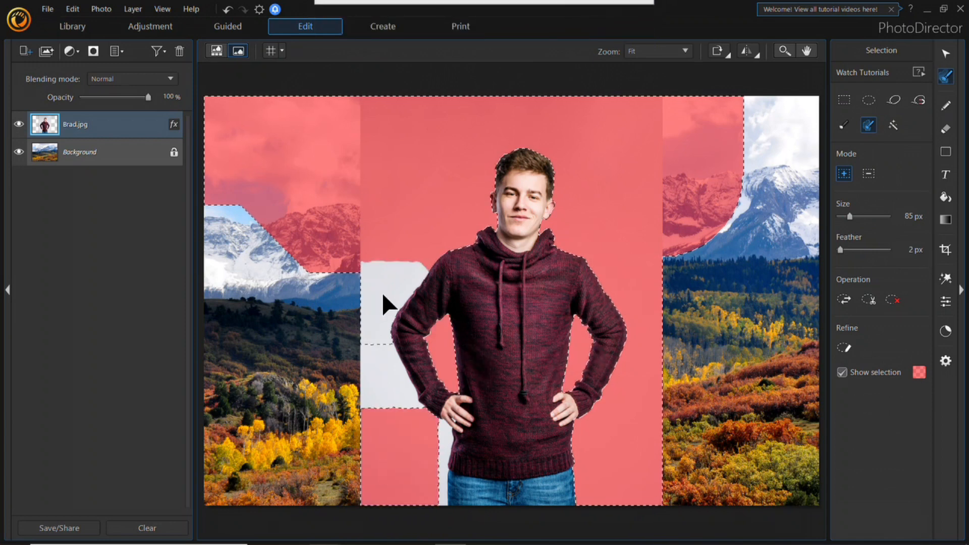
mouse_move(379, 404)
mouse_down()
mouse_move(422, 495)
mouse_move(448, 449)
mouse_move(444, 458)
mouse_move(424, 438)
mouse_move(433, 502)
mouse_move(422, 489)
mouse_up()
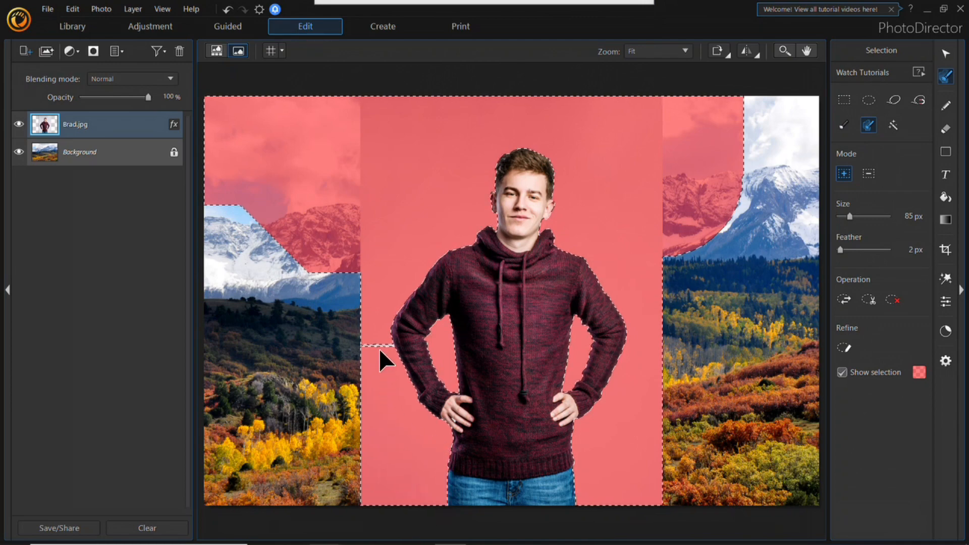
Step: Open the Refine Selection Edge window for the backdrop selection
click(847, 347)
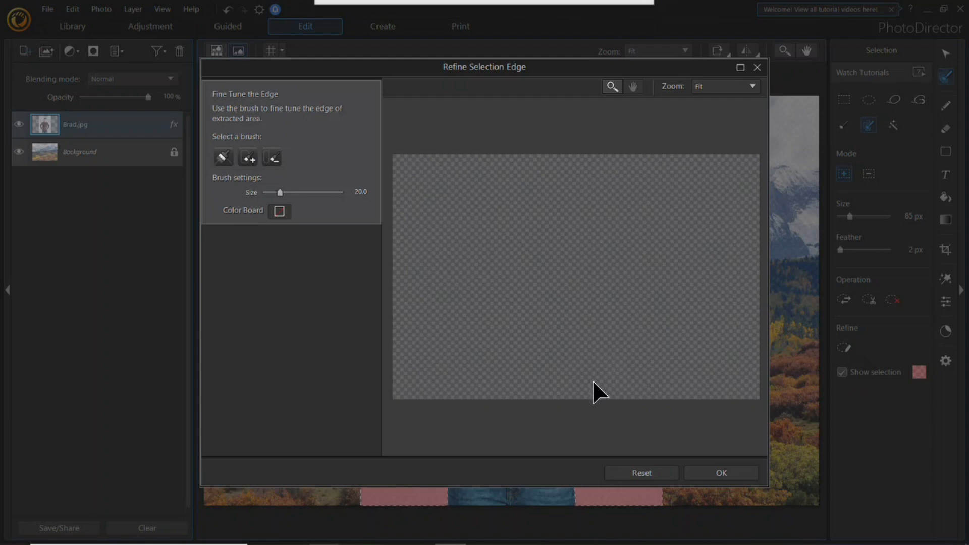
click(756, 66)
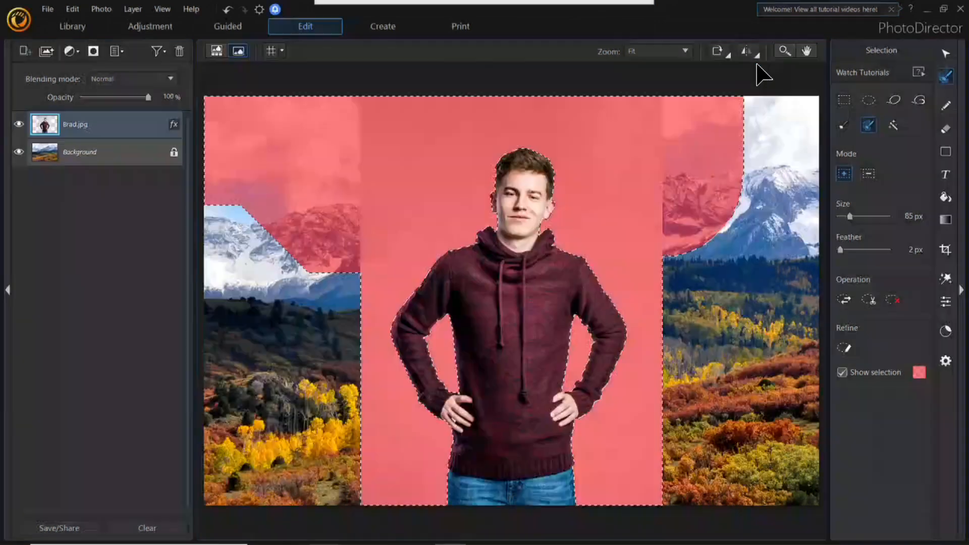
click(844, 347)
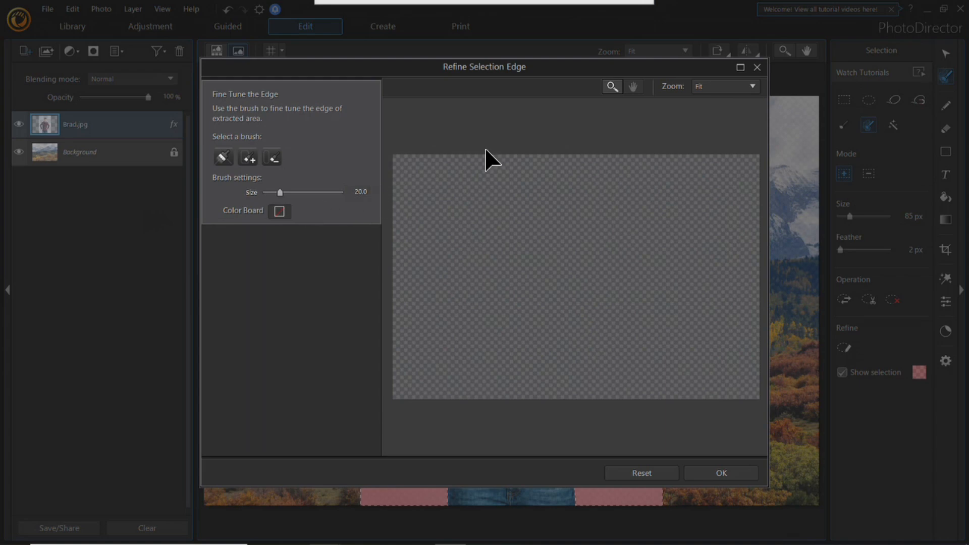
Step: Close the Refine Selection Edge window without refining and unlock the Background layer
click(762, 66)
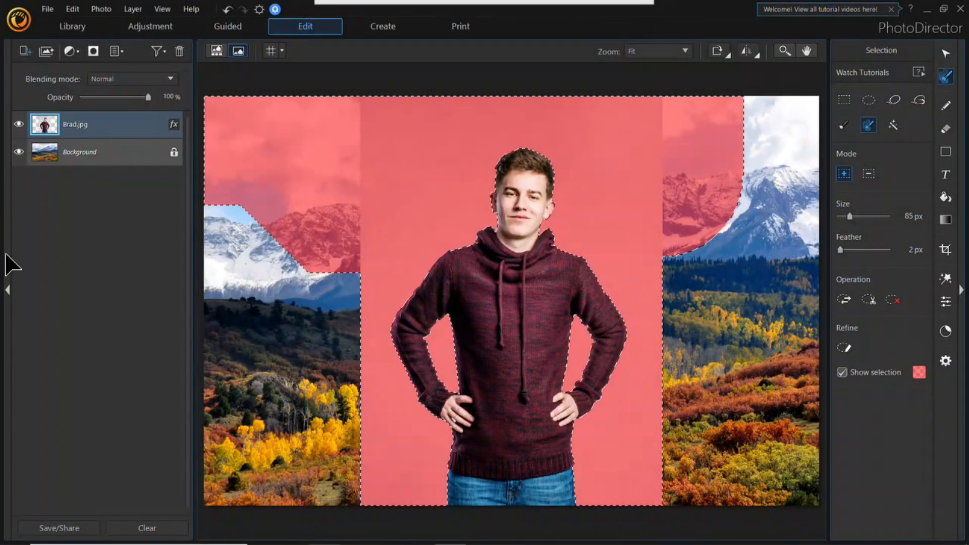
click(174, 153)
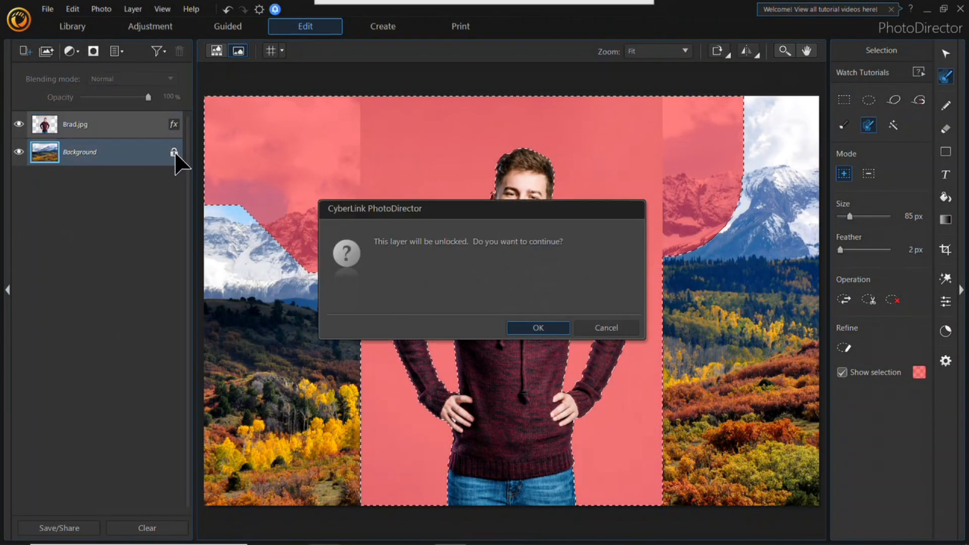
click(539, 328)
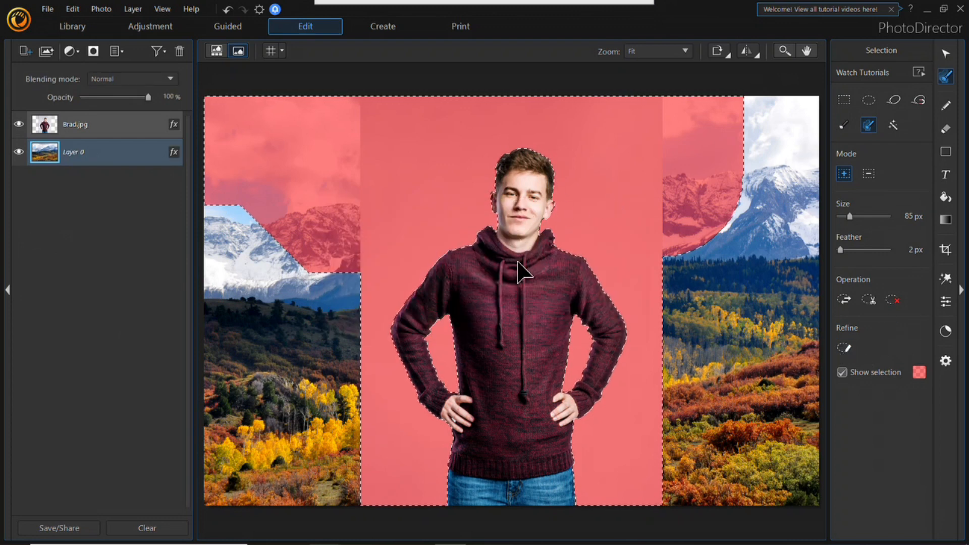
Step: Open the webinar's text chat and move its window up to read the attendees' latest messages
mouse_move(389, 11)
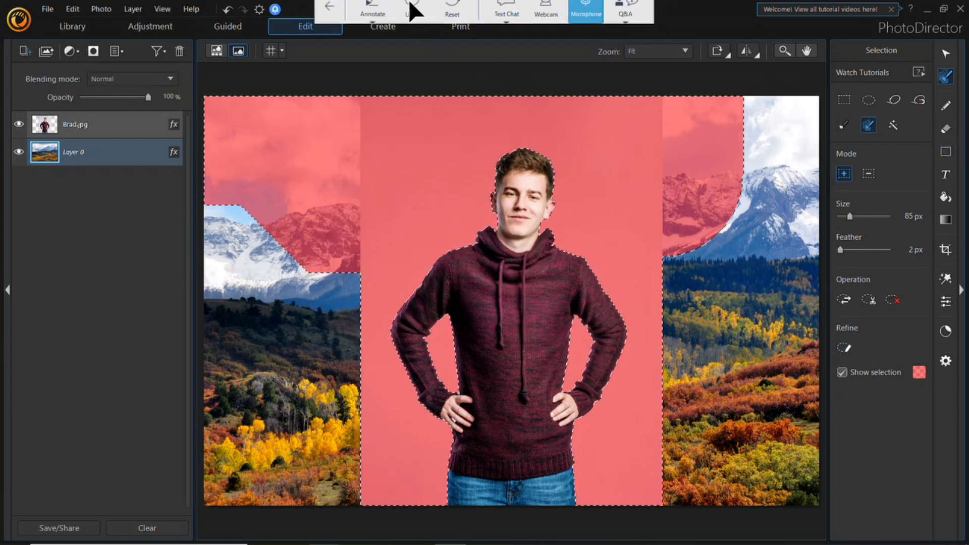
click(507, 19)
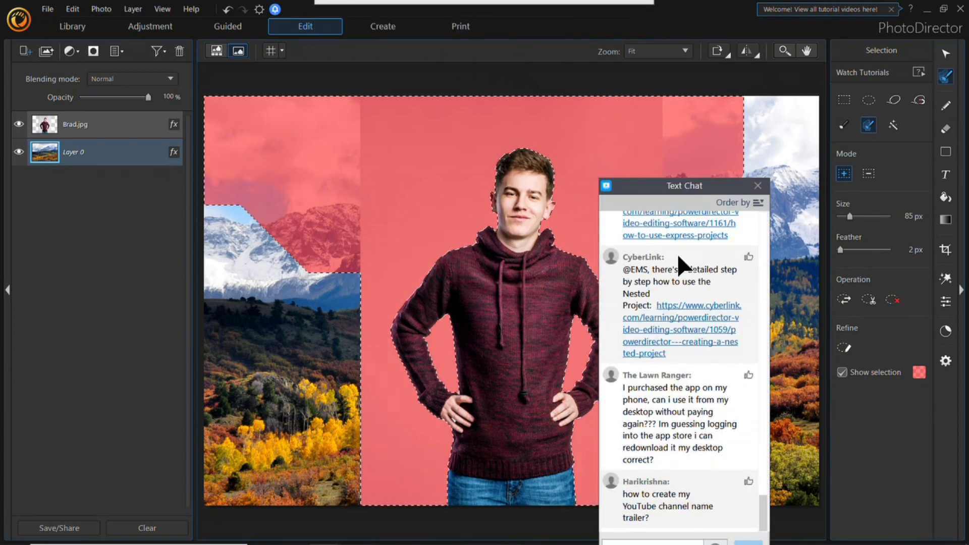
drag(685, 182, 675, 89)
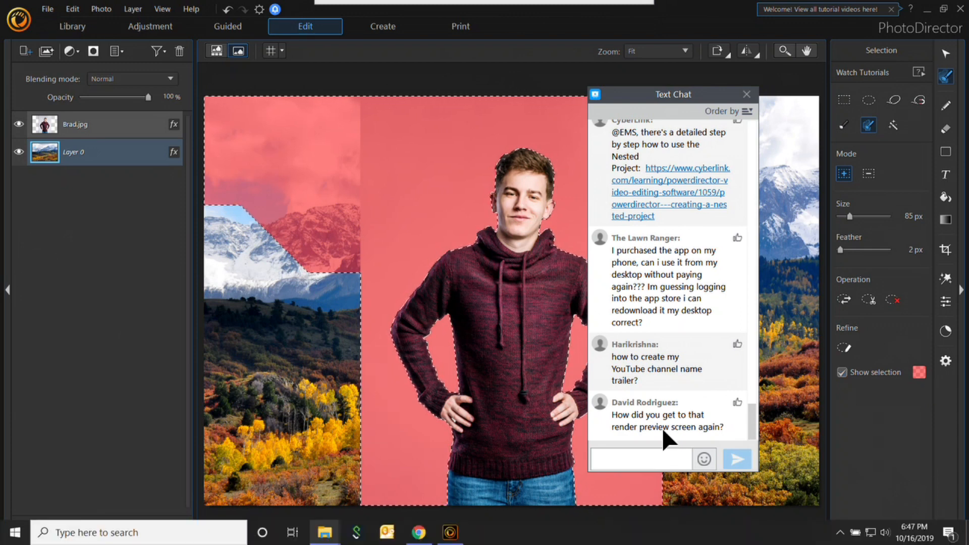
Step: Close PhotoDirector and switch to PowerDirector in Full Mode, closing the text chat window
click(961, 9)
click(526, 331)
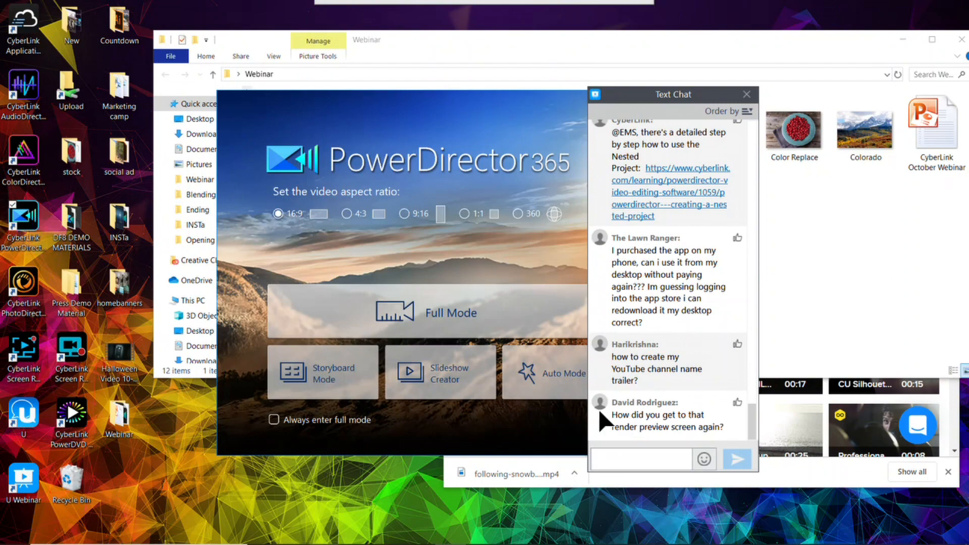
click(513, 333)
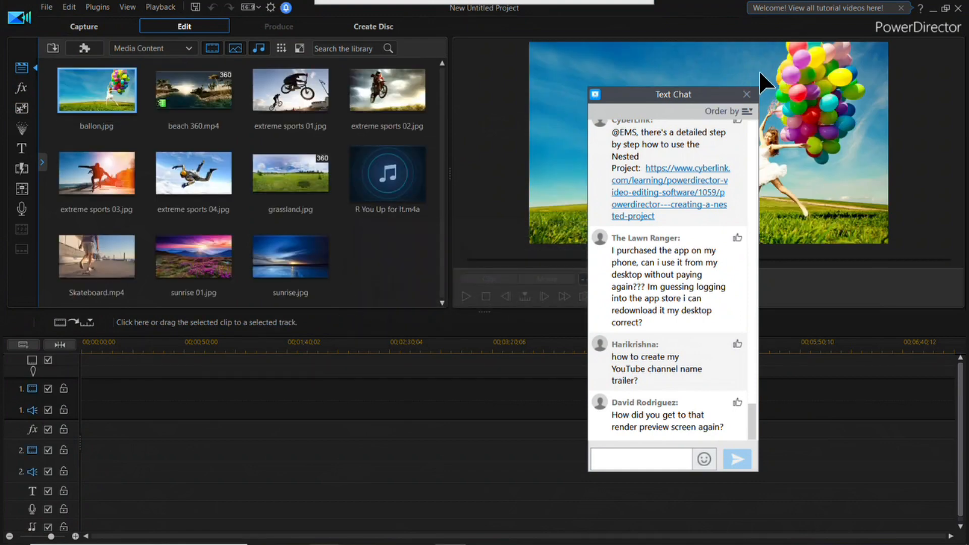
click(745, 95)
Step: Place Skateboard.mp4 at the start of video track 2 and select a timeline range covering the whole clip
drag(96, 256, 93, 460)
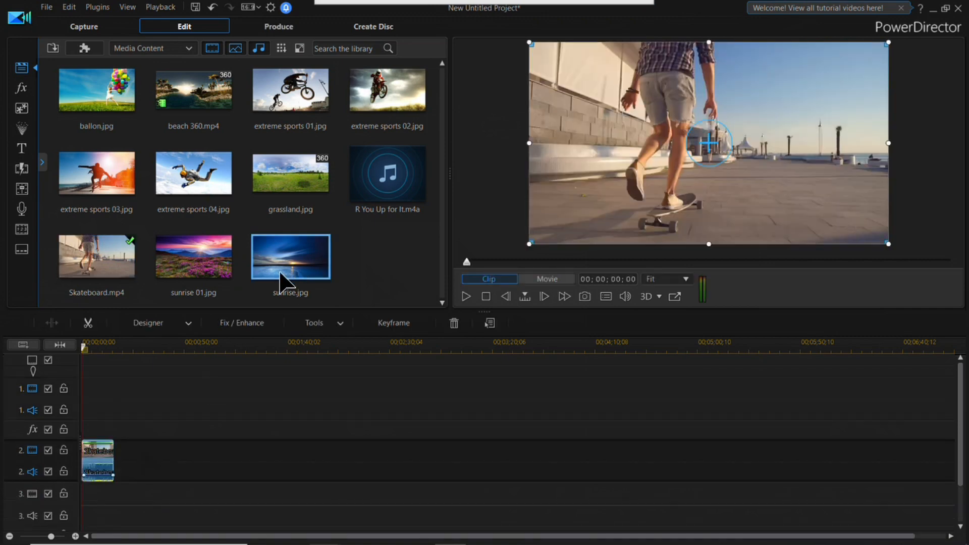
click(75, 536)
click(75, 536)
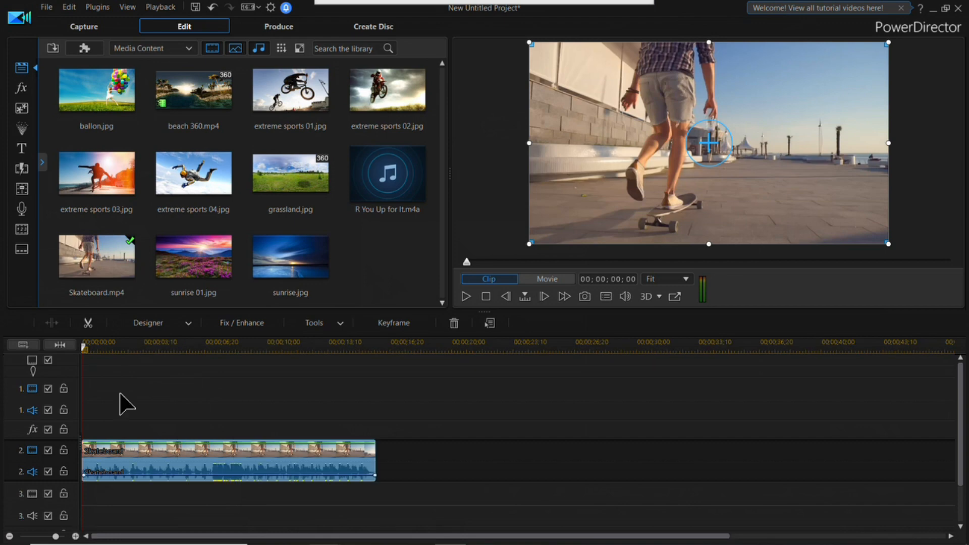
drag(89, 351, 389, 394)
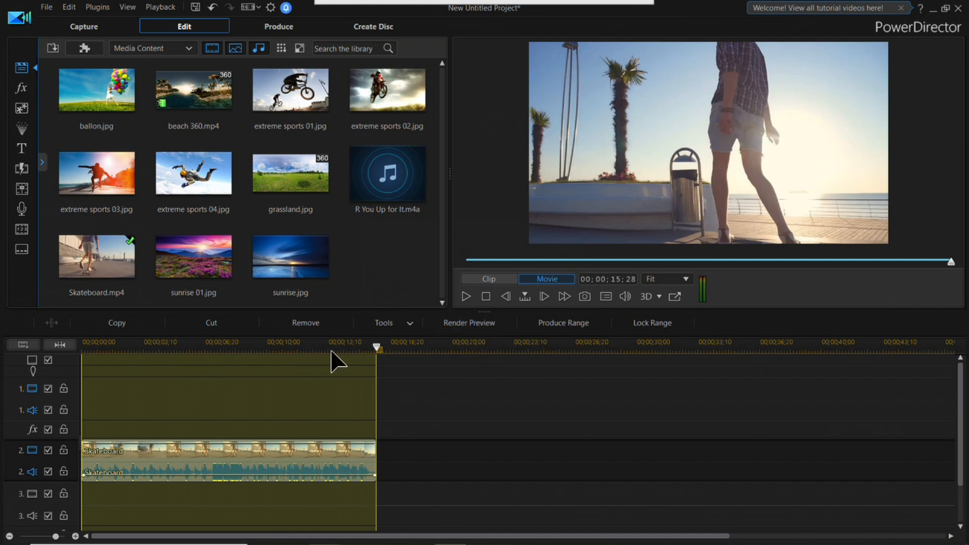
drag(377, 349, 417, 357)
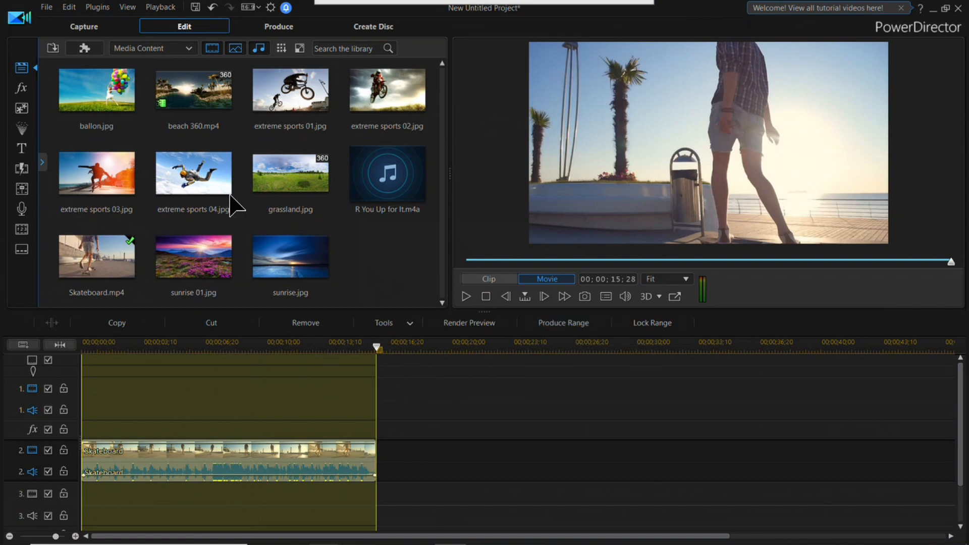
Step: Add extreme sports 02.jpg to video track 1 and sunrise.jpg to video track 2, both after the Skateboard clip
drag(290, 172, 629, 433)
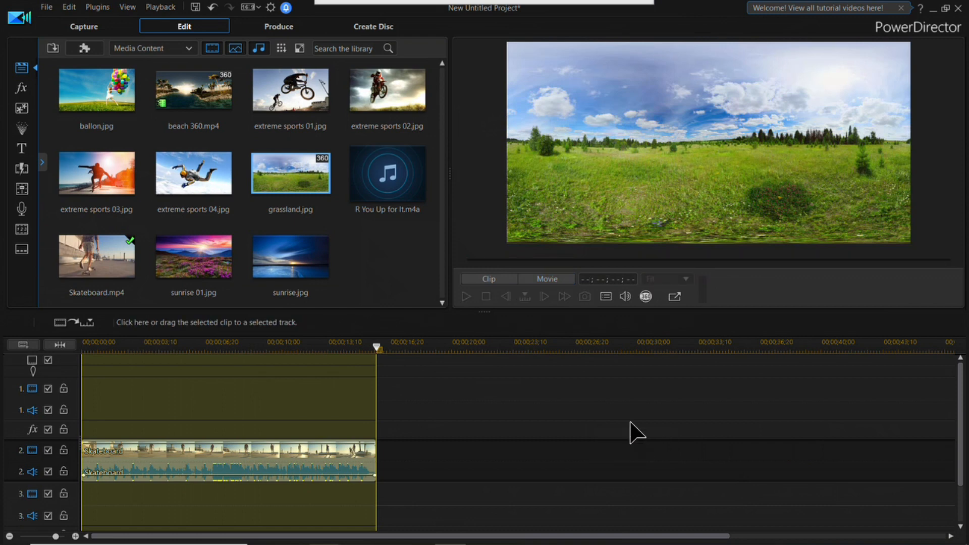
drag(368, 124, 554, 425)
drag(290, 257, 489, 461)
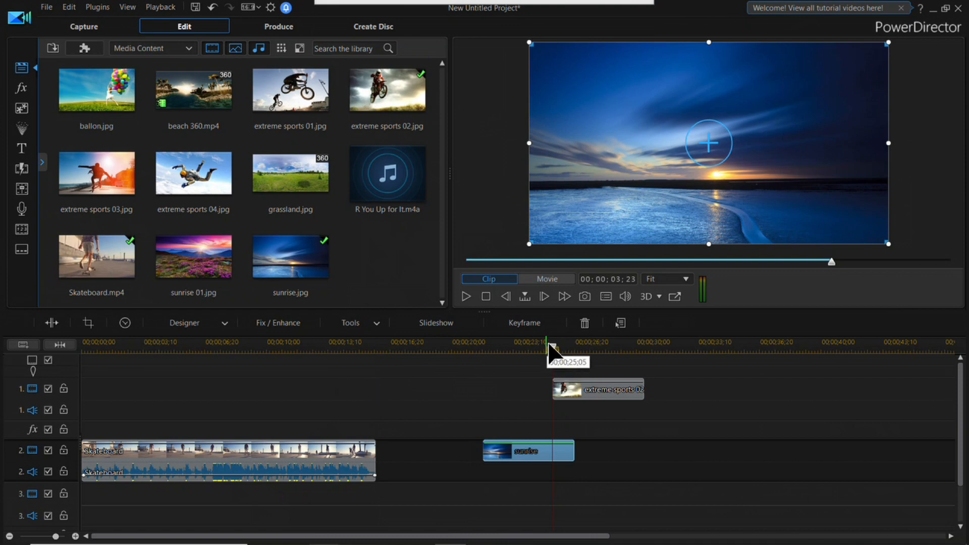
Step: Select the timeline range spanning only the Skateboard clip and send it to production with Produce Range
mouse_move(552, 347)
mouse_down()
mouse_move(85, 353)
mouse_move(391, 383)
mouse_move(376, 385)
mouse_up()
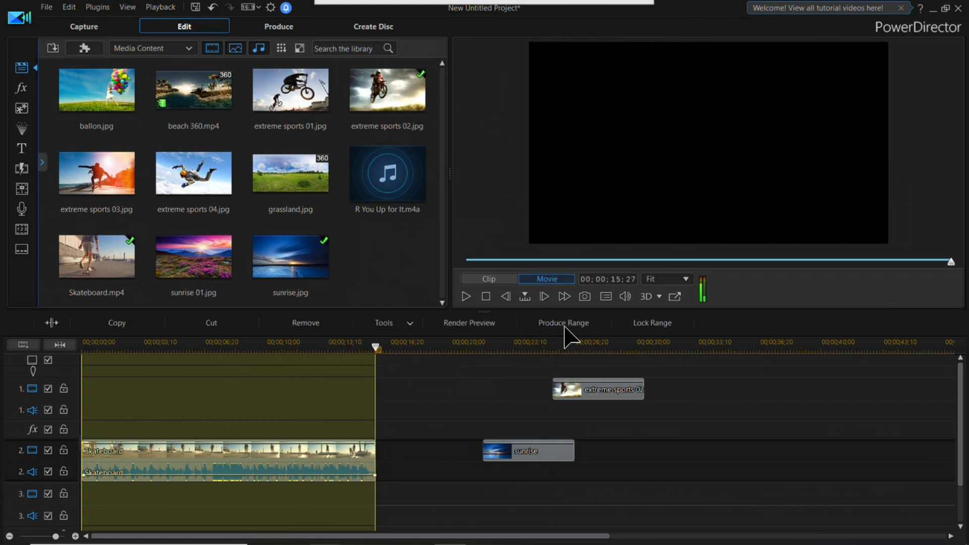
click(580, 329)
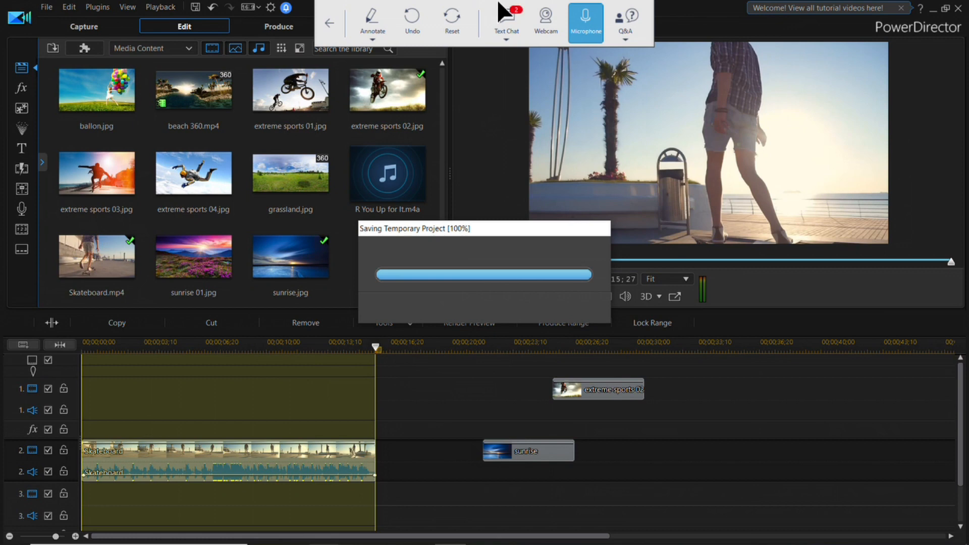
Step: Reopen the text chat, return to the editing timeline, and read through the attendees' questions
click(505, 23)
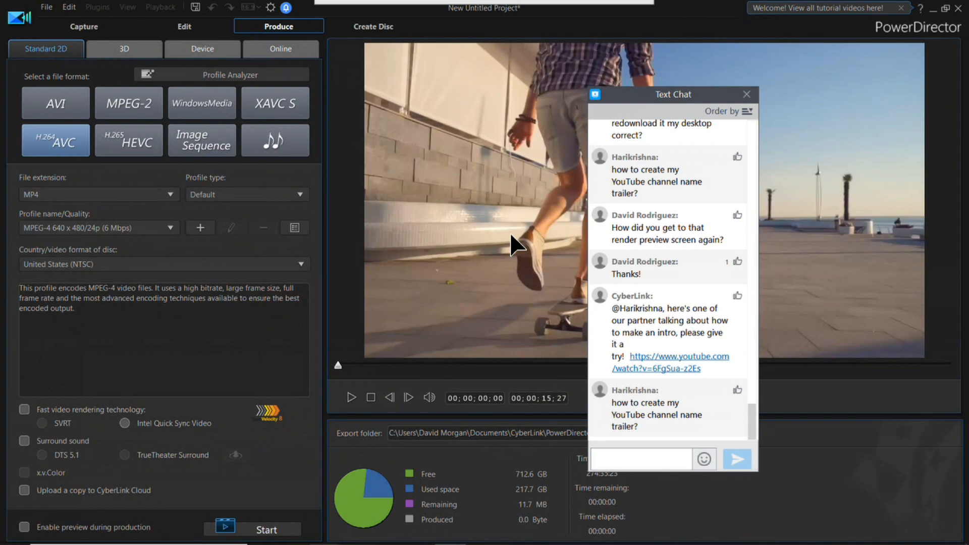
click(208, 26)
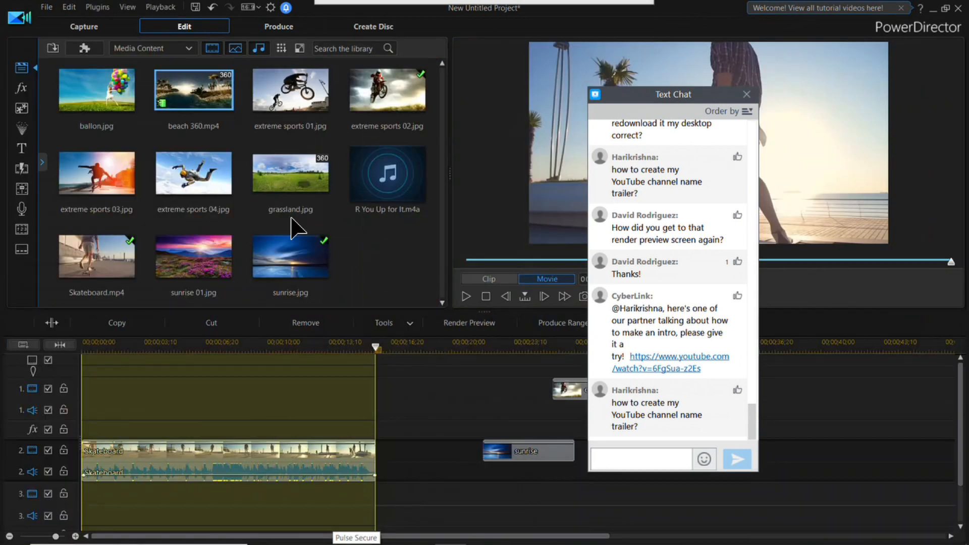
mouse_move(698, 543)
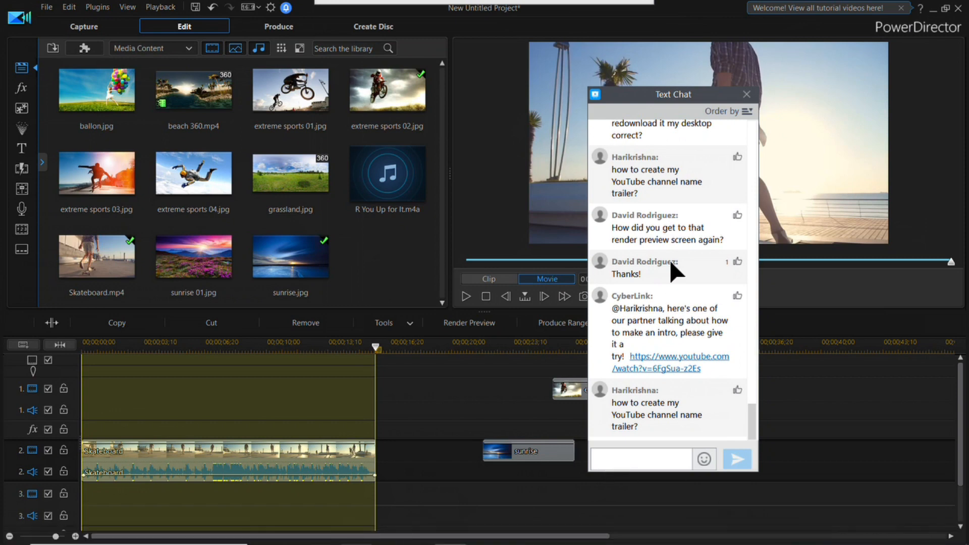
mouse_move(483, 1)
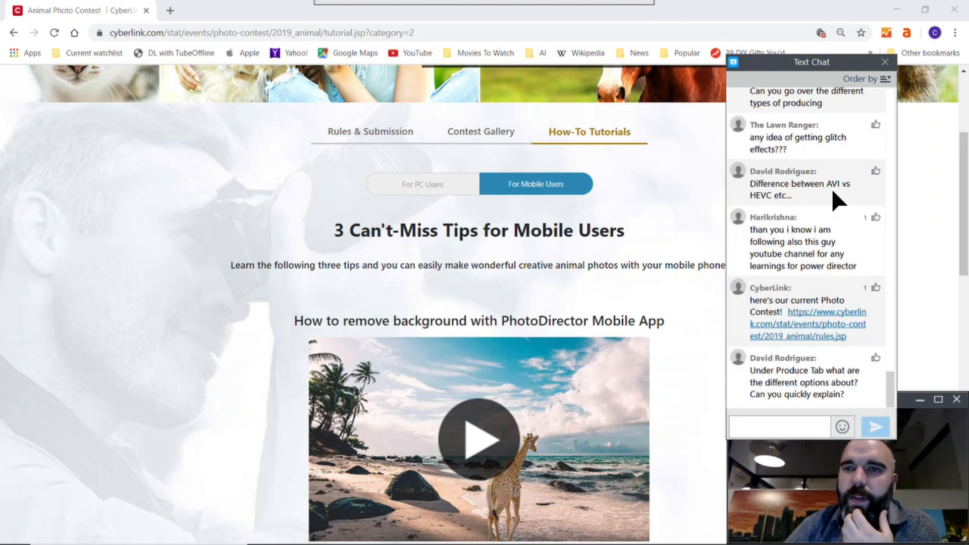
drag(890, 387, 889, 372)
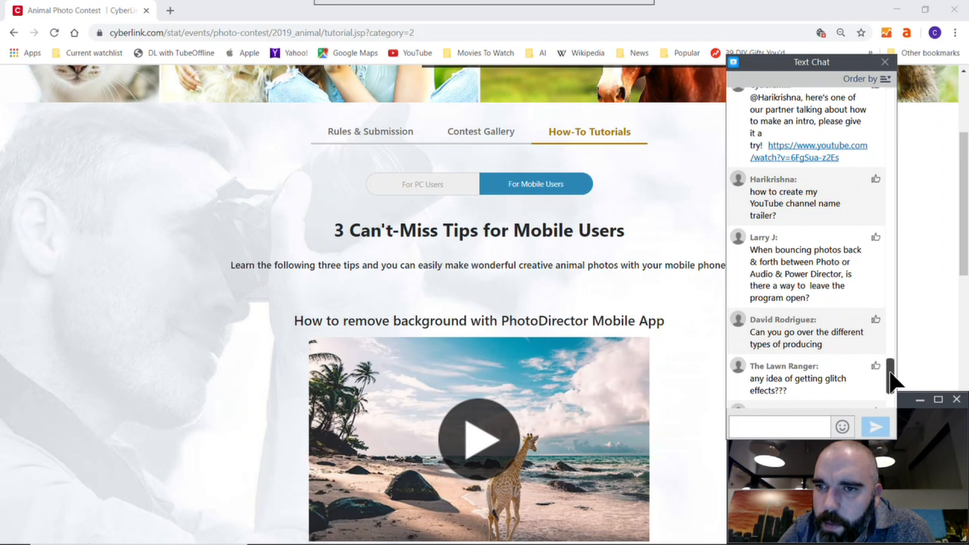
drag(890, 375, 890, 378)
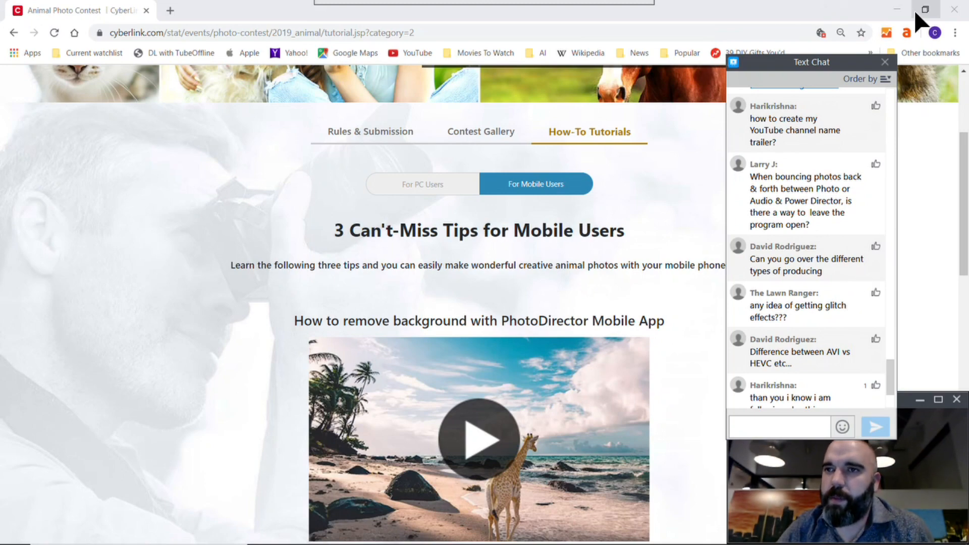
Step: Close the browser and the snowboarder video player, and open the production settings for the PowerDirector project
click(950, 7)
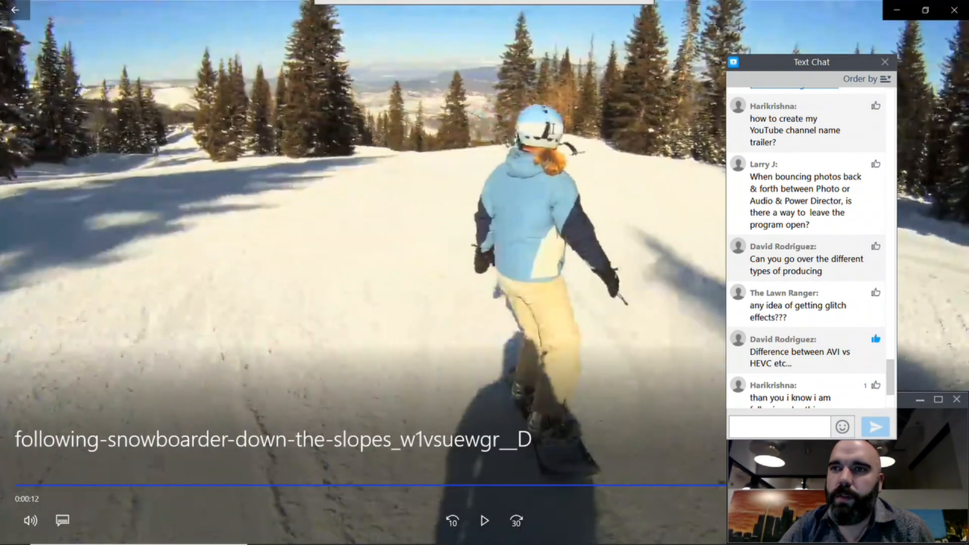
click(954, 10)
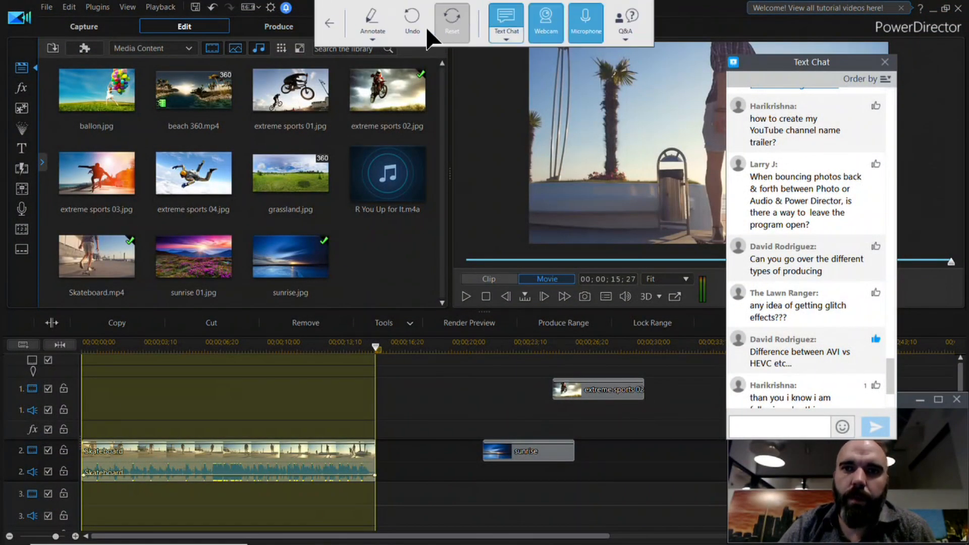
click(299, 28)
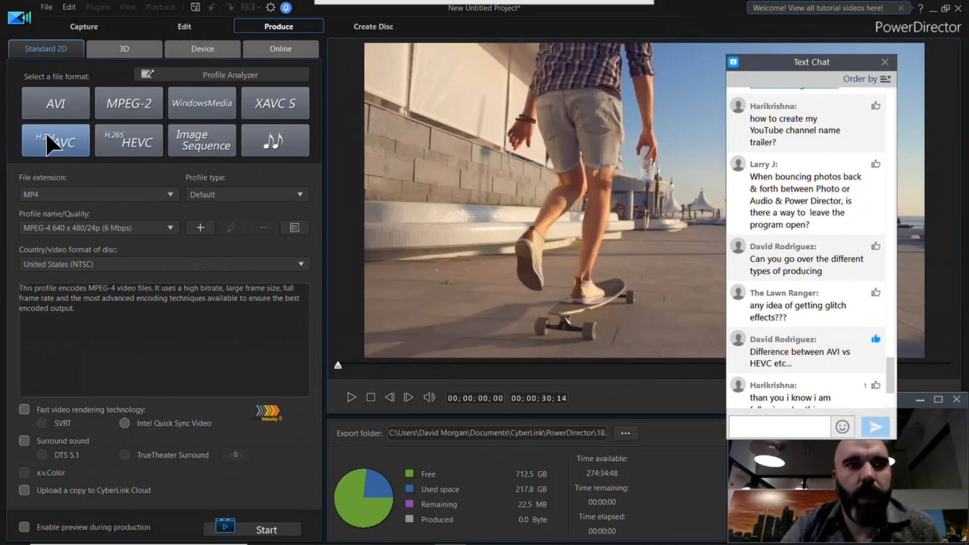
Step: Compare the file extensions offered for H.264 AVC and H.265 HEVC, and return to the H.264 AVC format
click(138, 195)
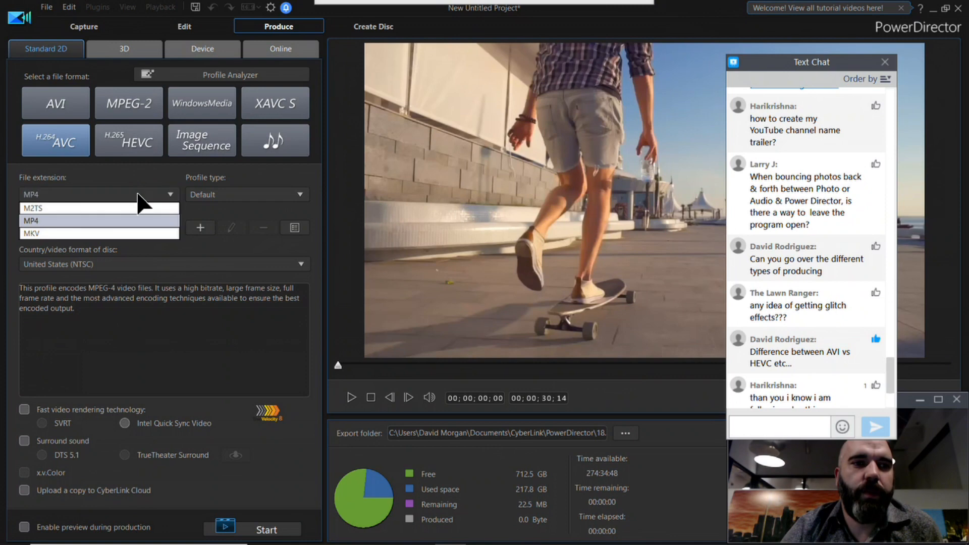
click(137, 193)
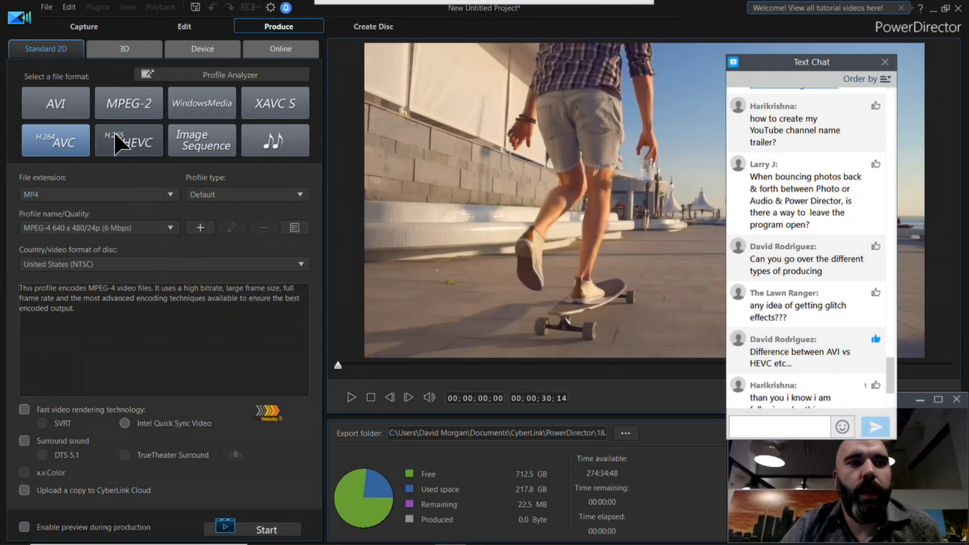
click(121, 143)
click(121, 195)
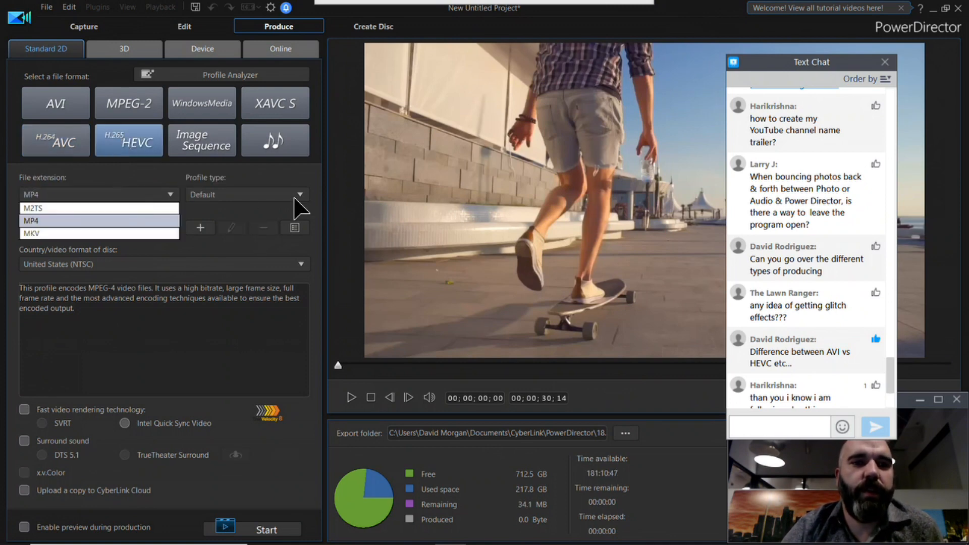
click(63, 141)
click(63, 142)
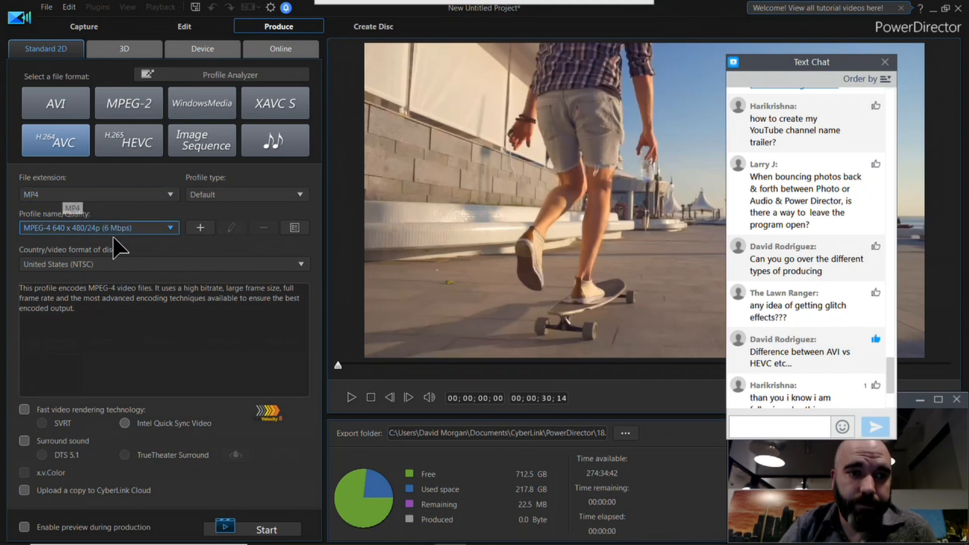
Step: Review the MP4 quality profiles and enable fast video rendering technology with Intel Quick Sync Video
click(155, 226)
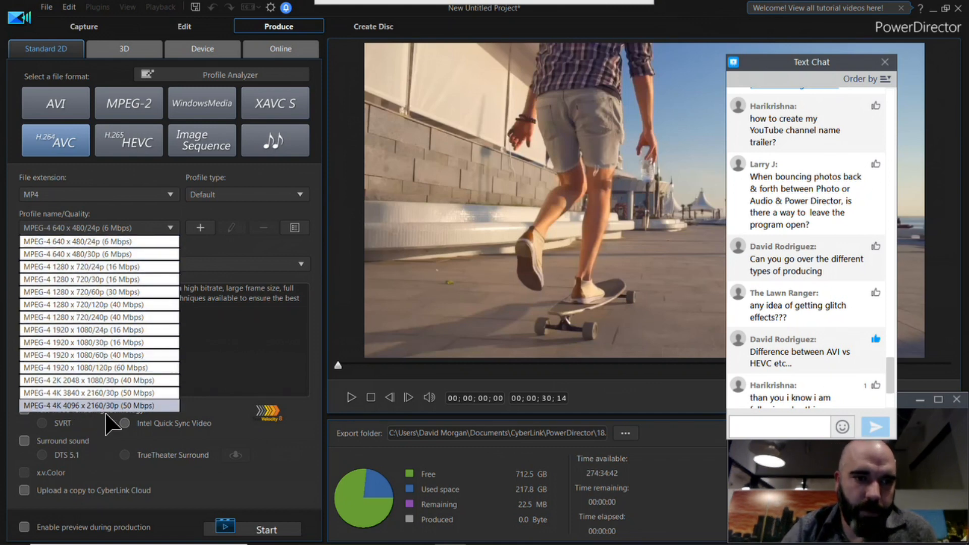
click(318, 285)
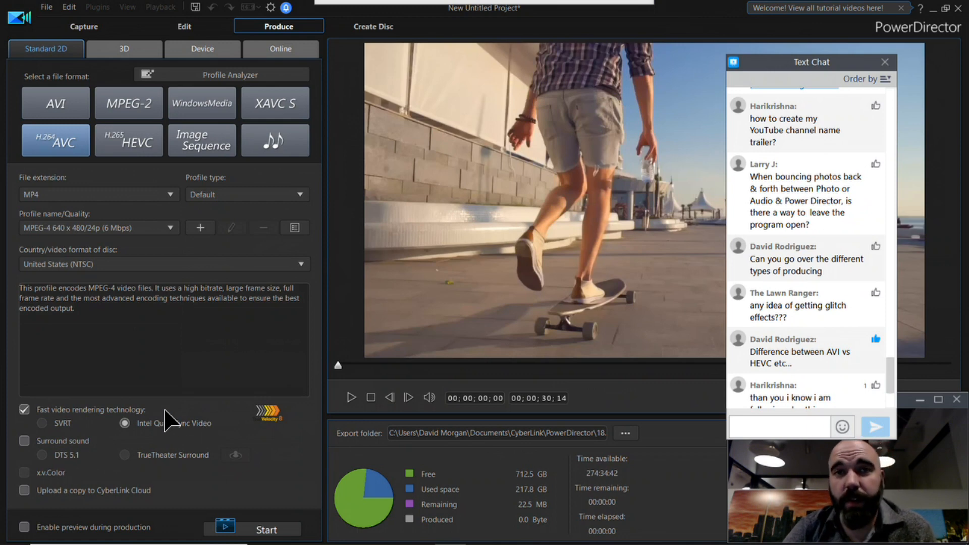
Step: Examine the 3D and device production options, dismissing the 3D warning and selecting the Microsoft device format
click(147, 50)
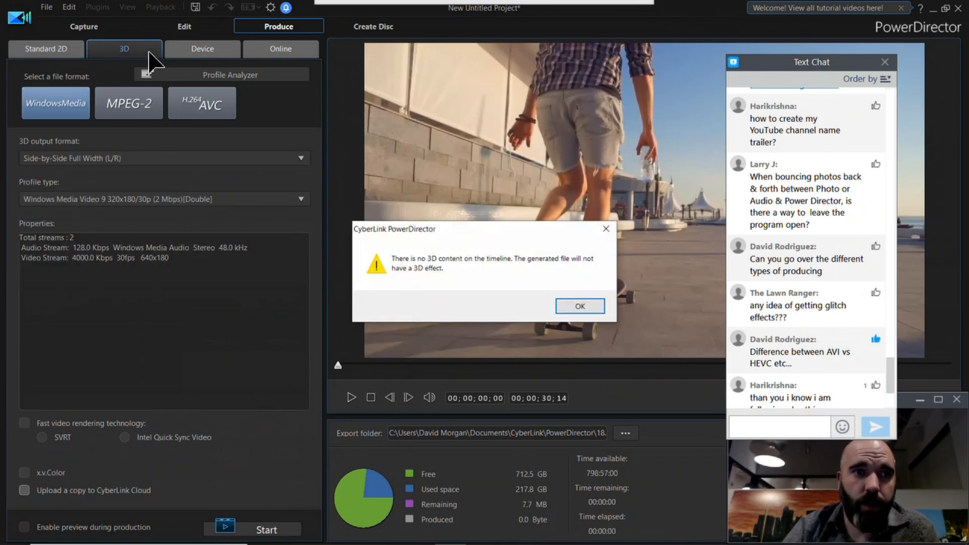
click(585, 306)
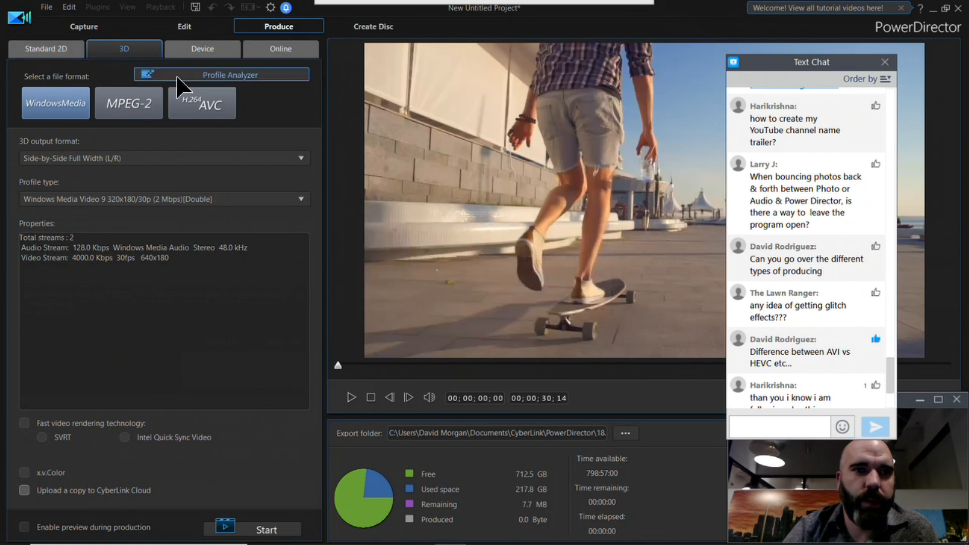
click(192, 47)
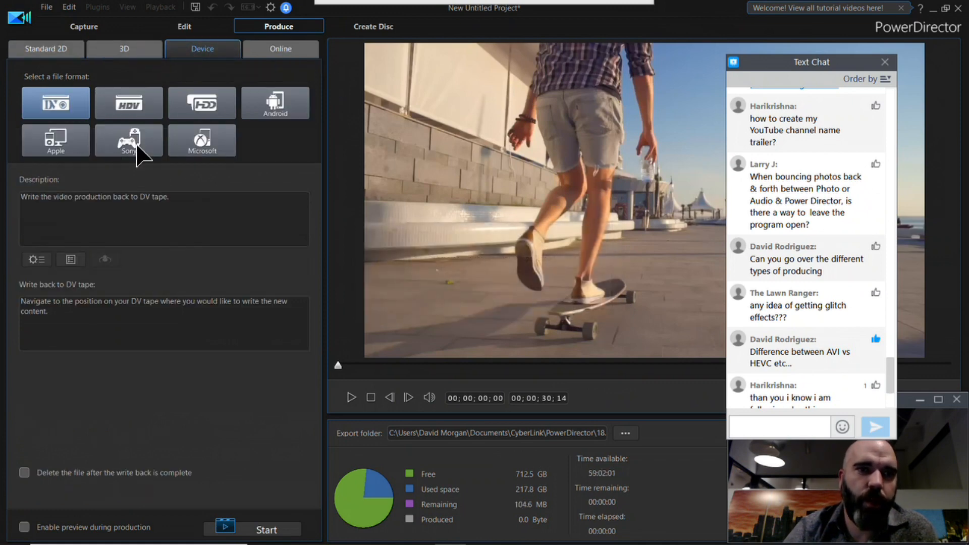
click(224, 135)
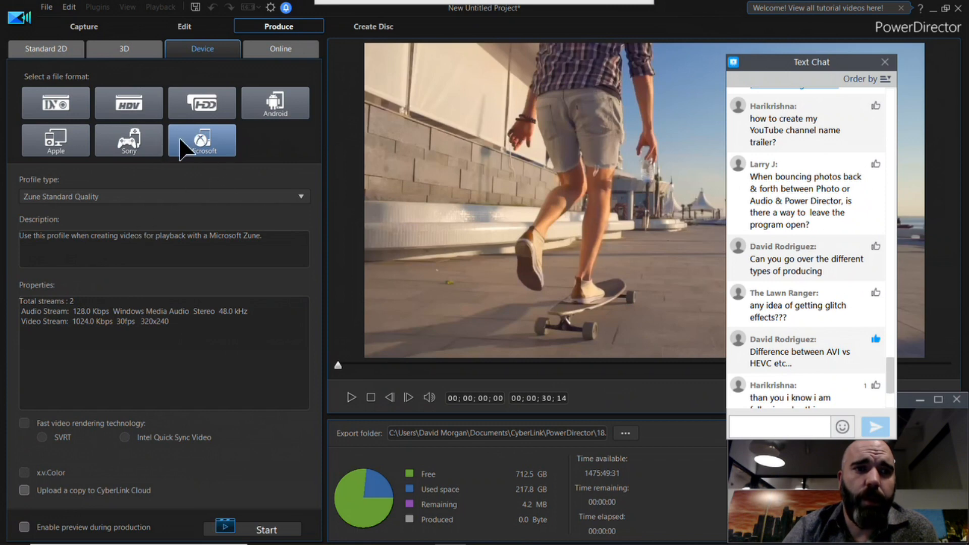
Step: Select the Sony device format and examine its available profile types
click(139, 134)
click(301, 194)
click(302, 202)
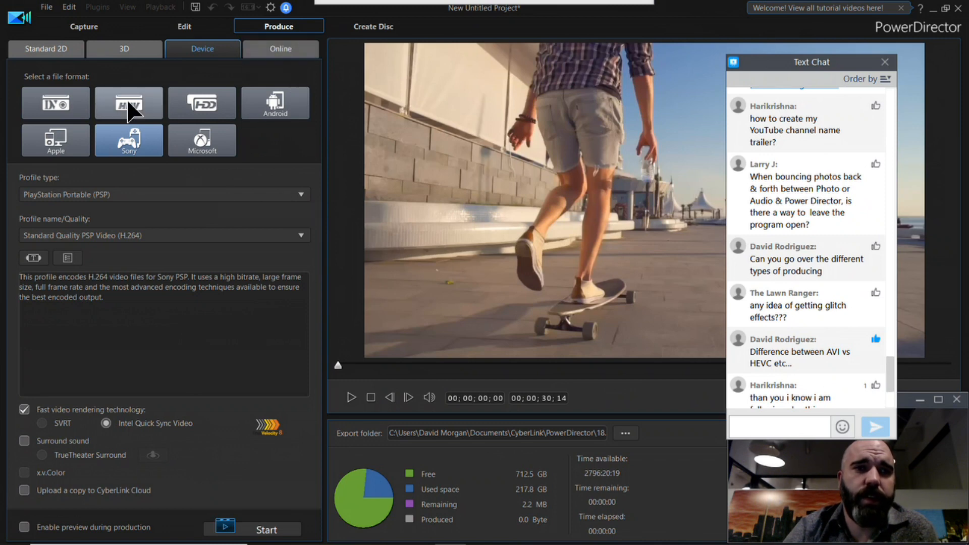
Step: Show the online production options and examine the MPEG-4 profile types offered for YouTube
click(289, 49)
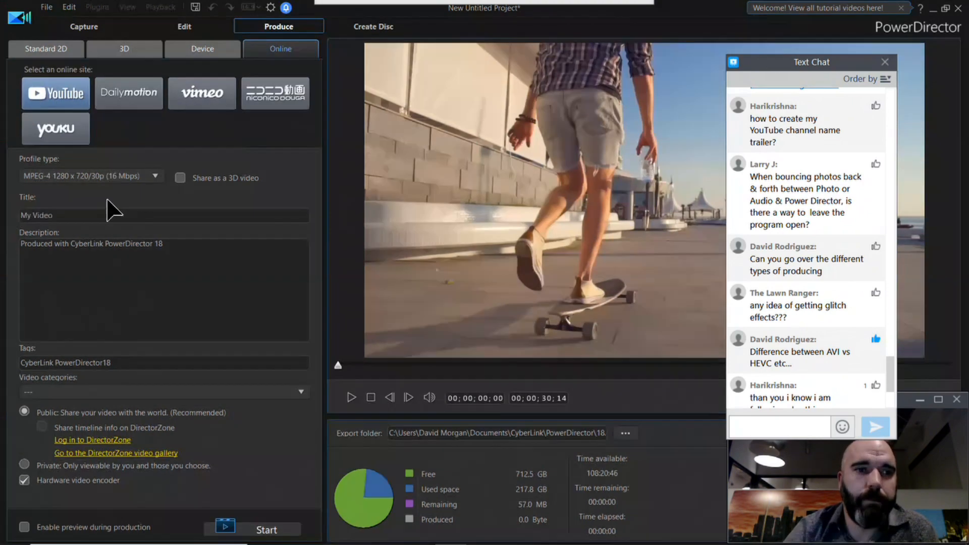
click(153, 178)
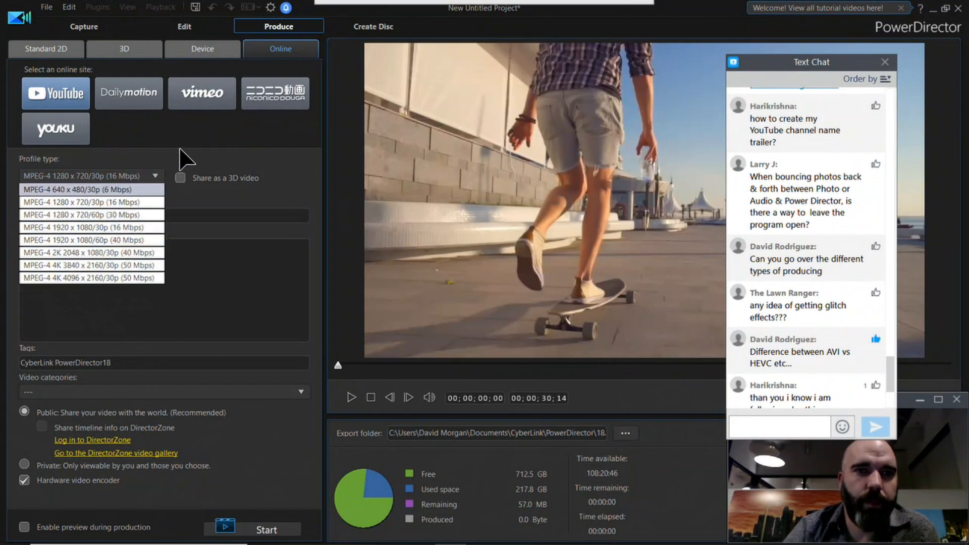
click(226, 125)
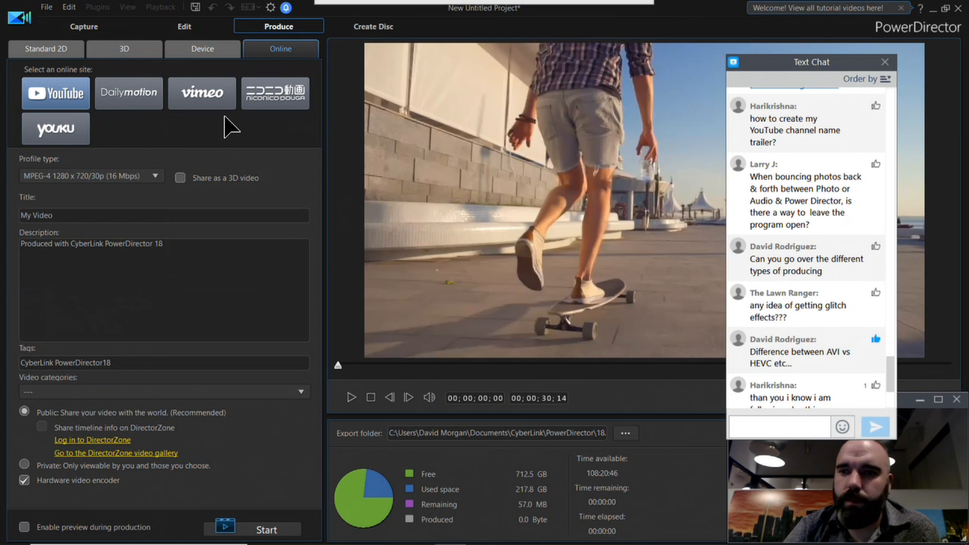
Step: Read the newest audience questions in the webinar text chat
drag(890, 372, 889, 394)
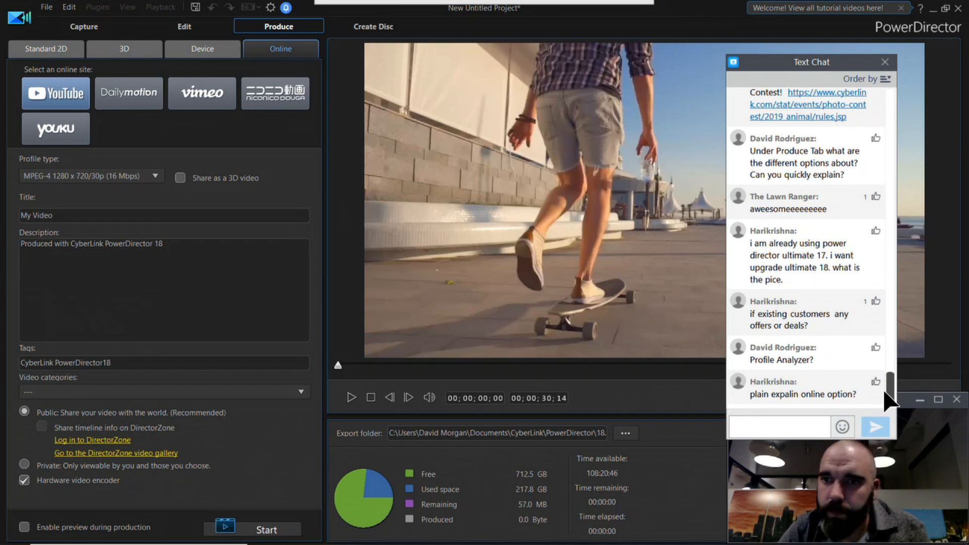
drag(885, 391, 885, 379)
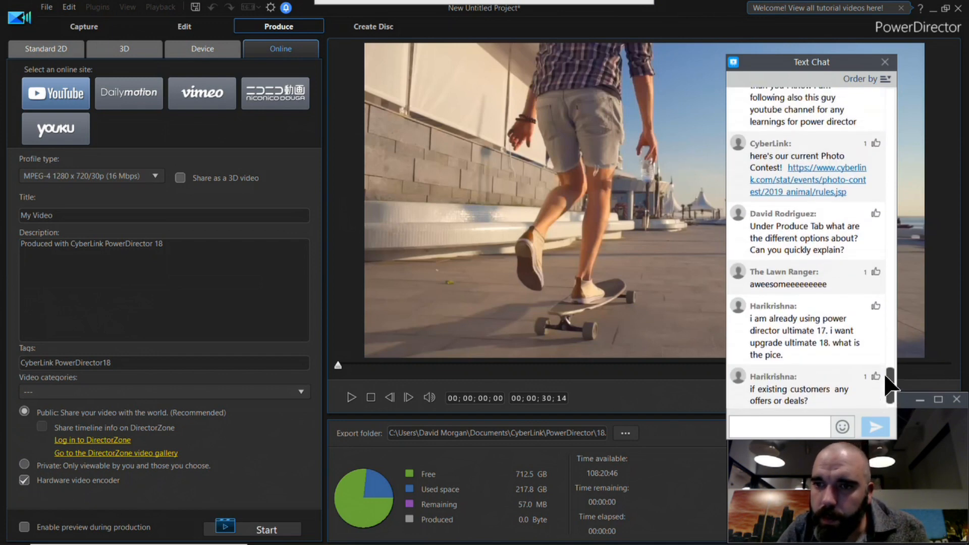
mouse_move(886, 377)
mouse_down()
mouse_move(888, 365)
mouse_move(890, 385)
mouse_up()
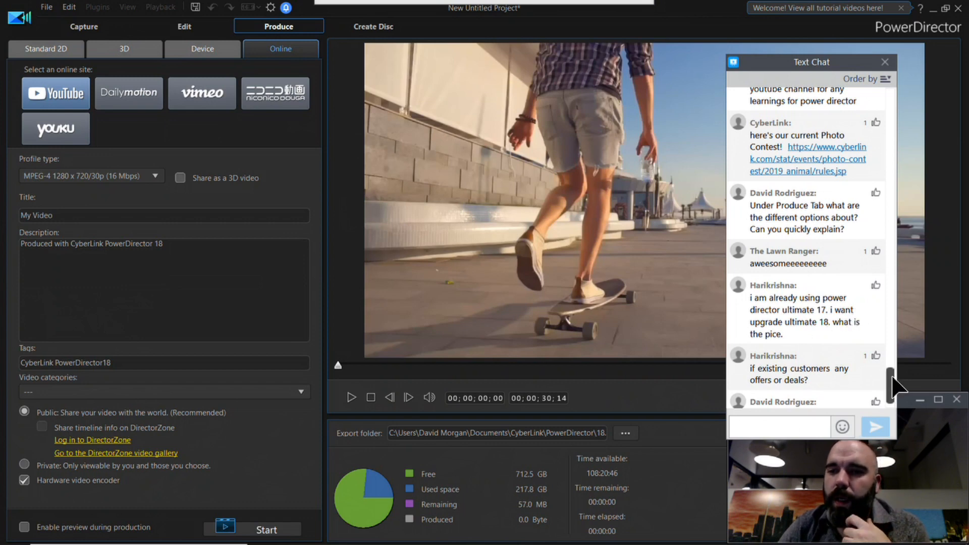
scroll(892, 386, down, 2)
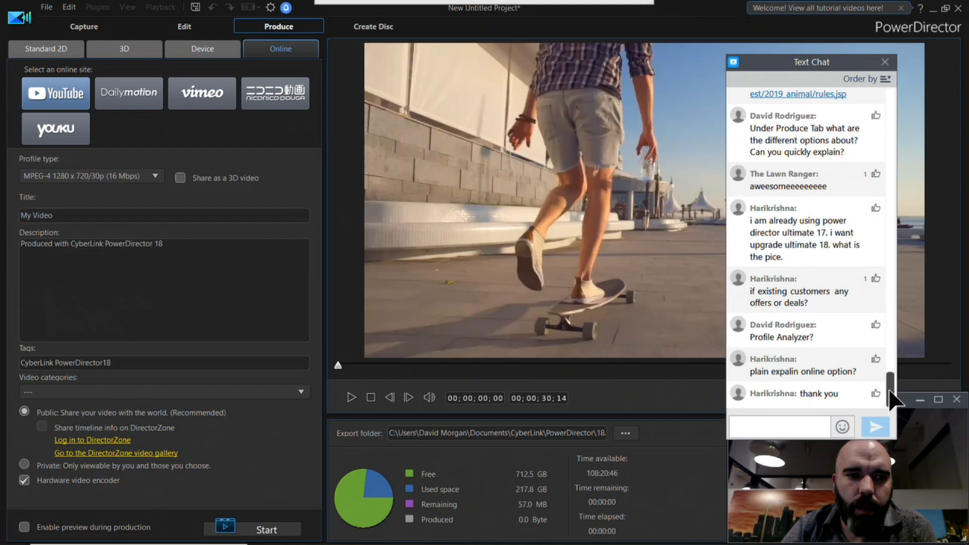
Step: Return to the Standard 2D formats and set the H.264 AVC quality profile to MPEG-4 1920 x 1080/24p (16 Mbps)
click(73, 49)
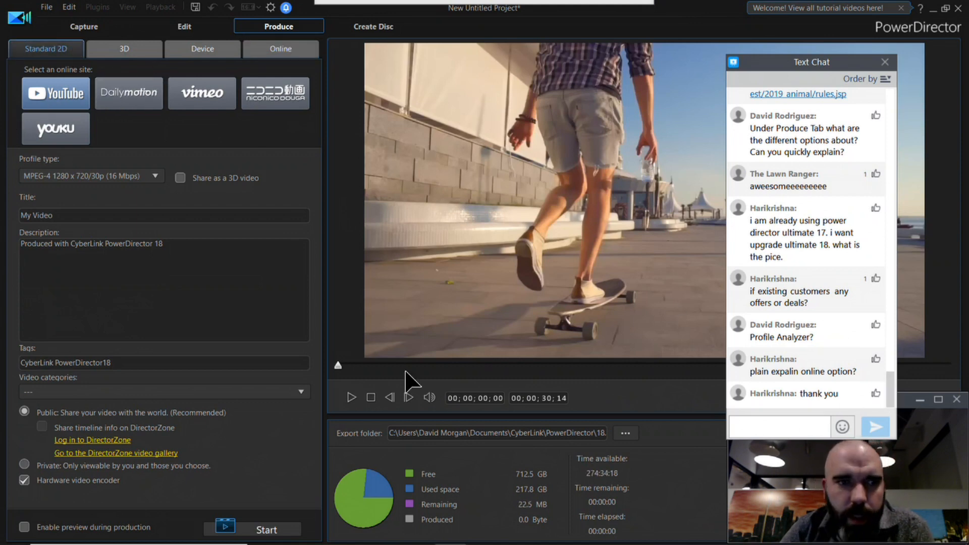
click(56, 47)
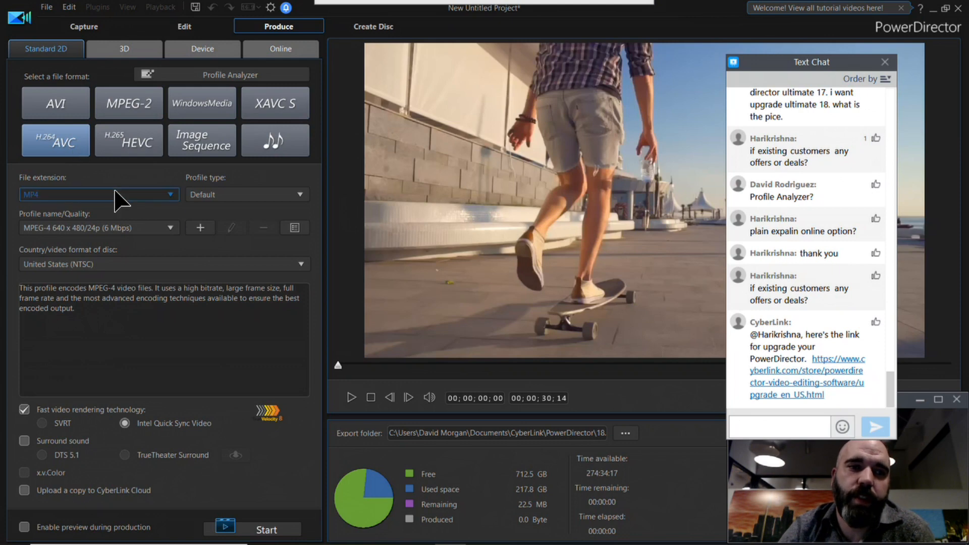
click(129, 228)
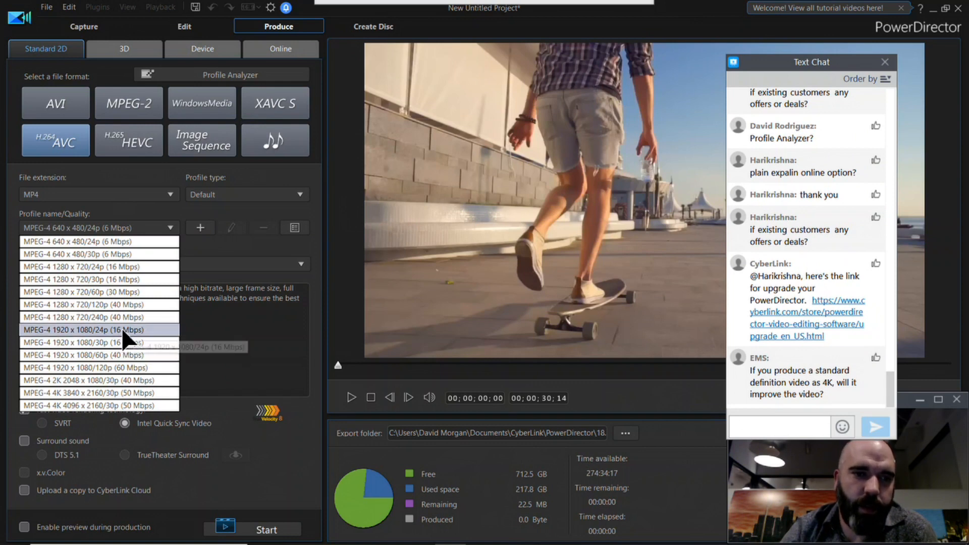
click(121, 328)
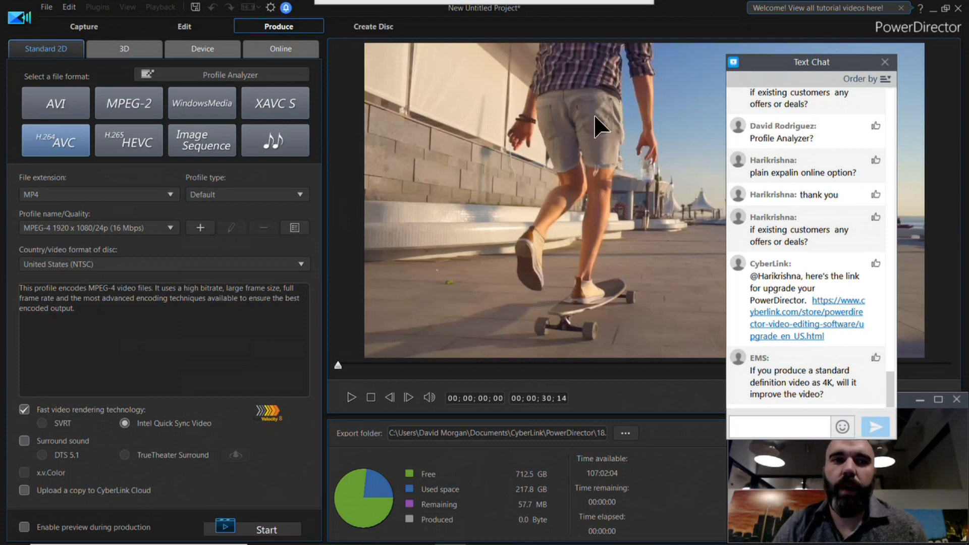
Step: Run the Profile Analyzer to find the best matched format for the timeline videos
click(289, 77)
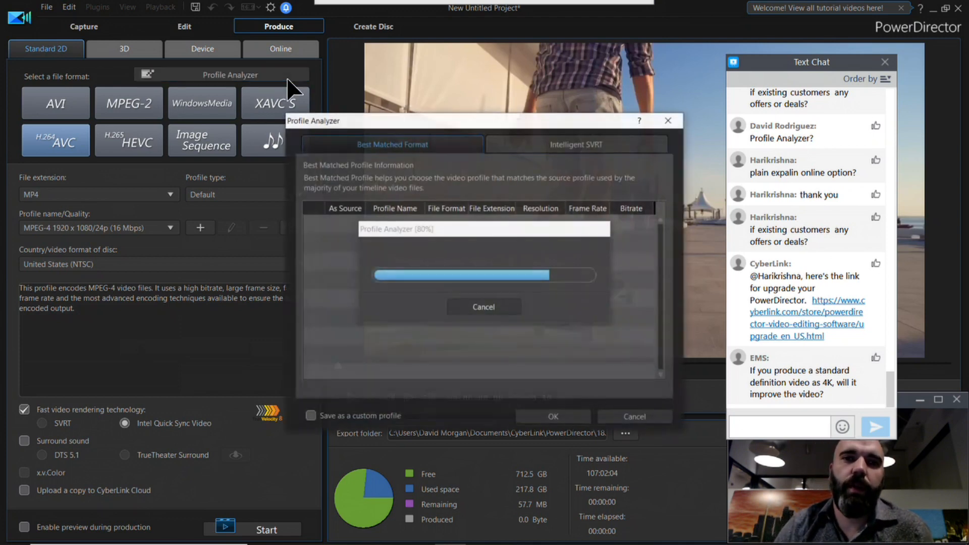